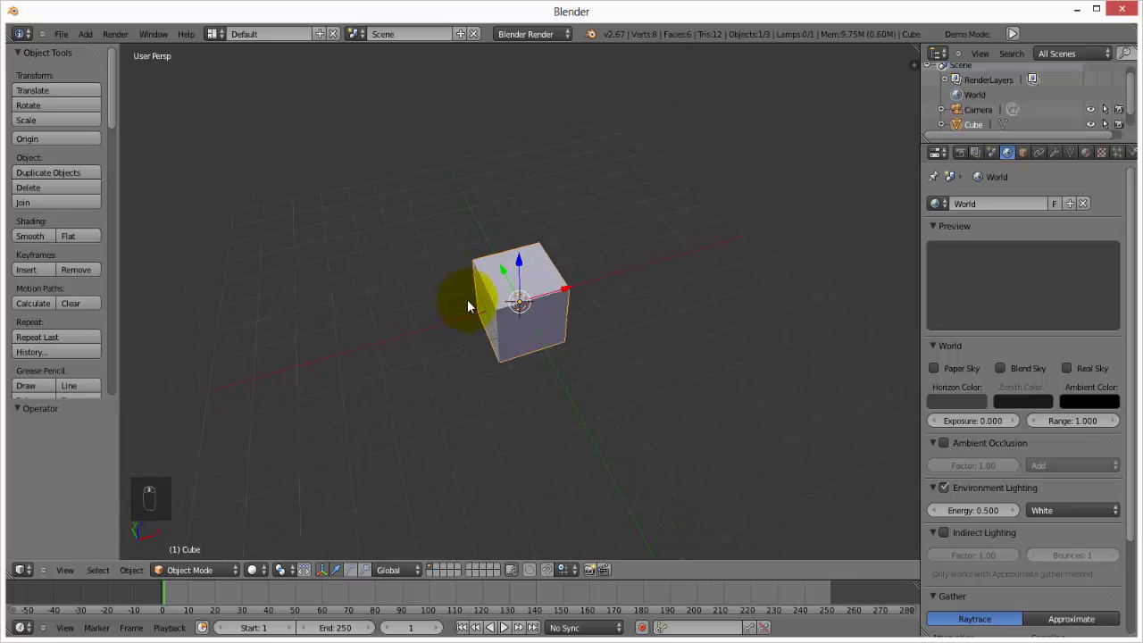
Inspect the default scene from several angles, selecting the lamp above the cube and the camera in turn
middle_click_drag(468, 306, 519, 312)
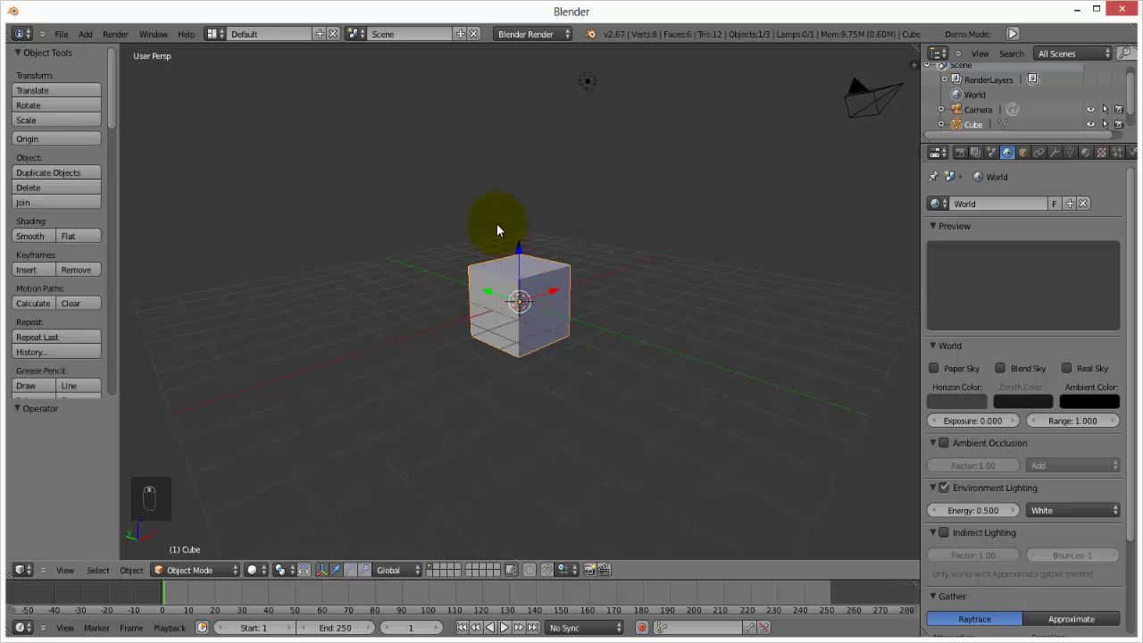
middle_click_drag(498, 224, 504, 226)
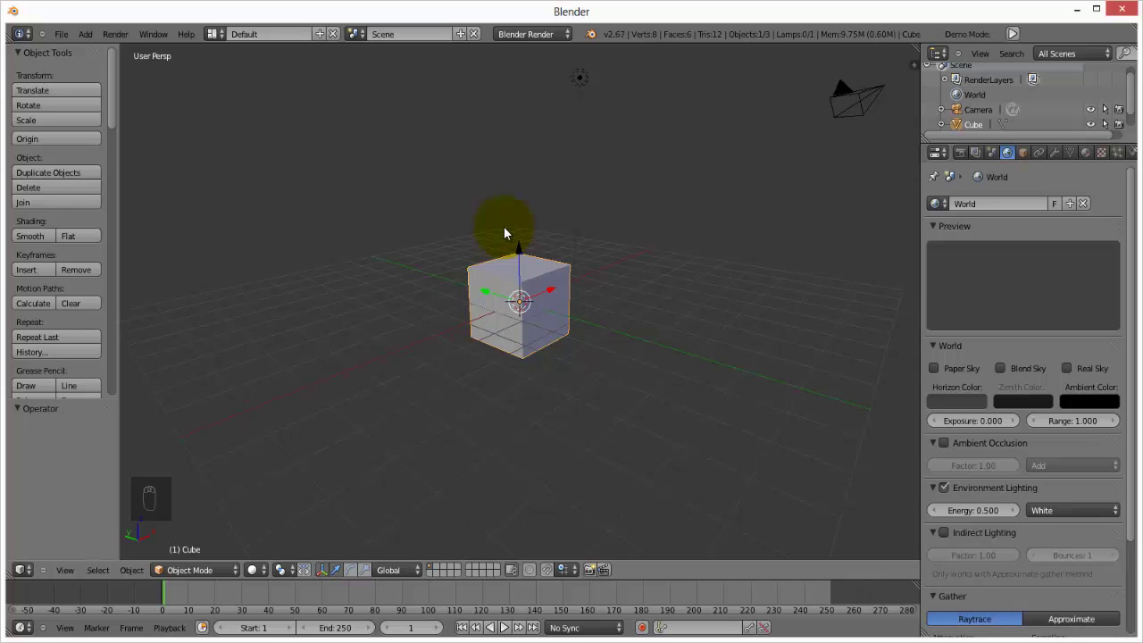
middle_click_drag(504, 226, 459, 234)
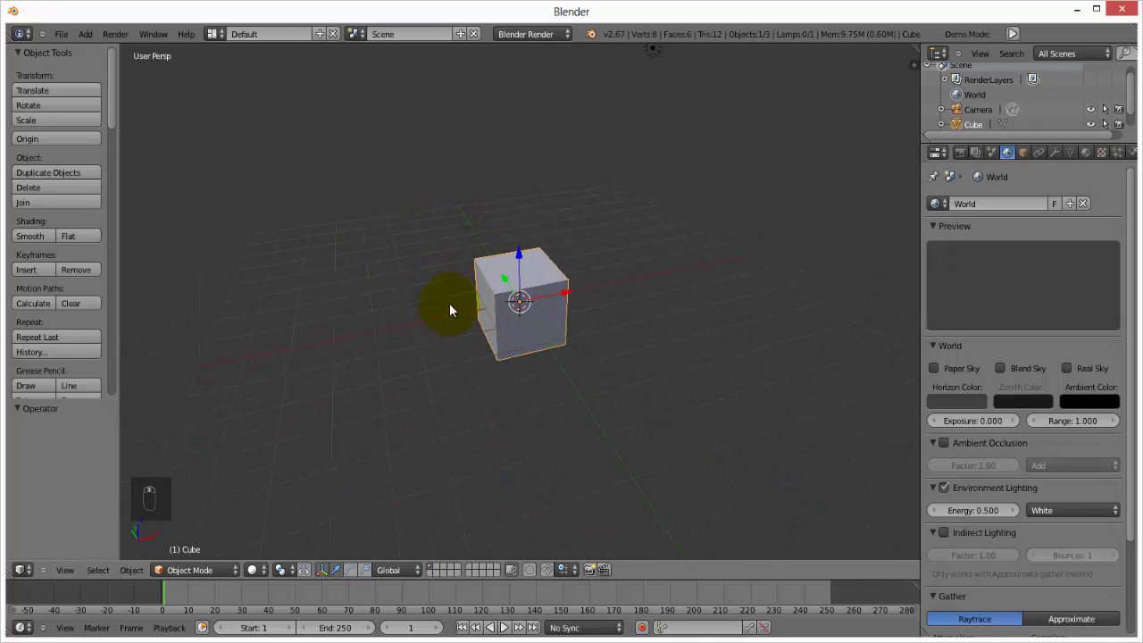
middle_click_drag(450, 307, 505, 329)
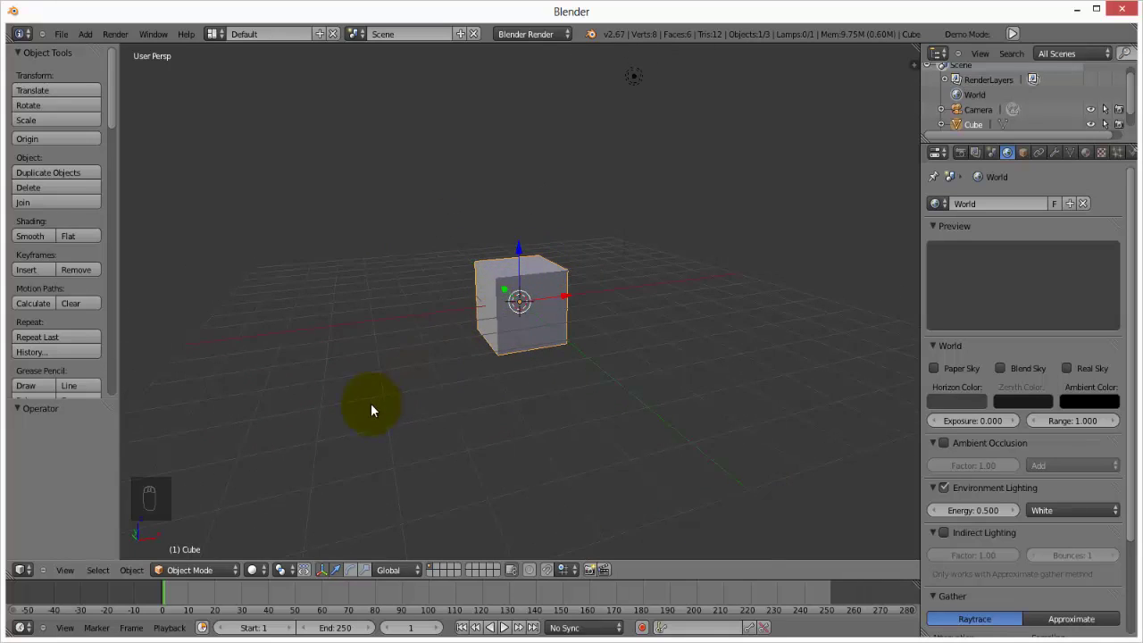
right_click(635, 82)
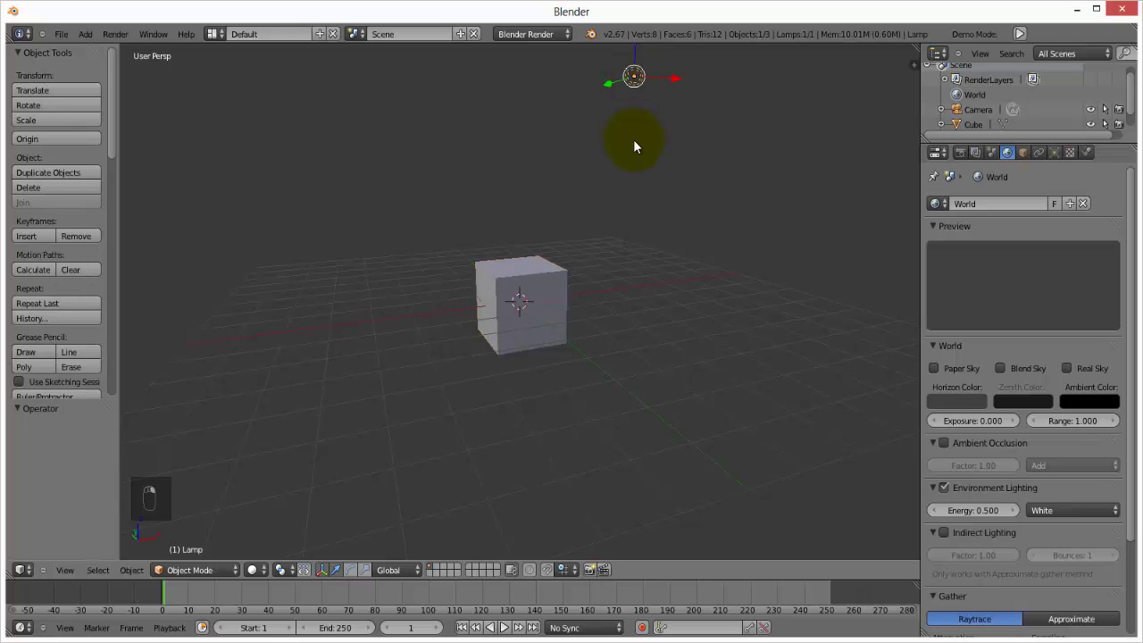
scroll(633, 139, "down", 3)
right_click(747, 201)
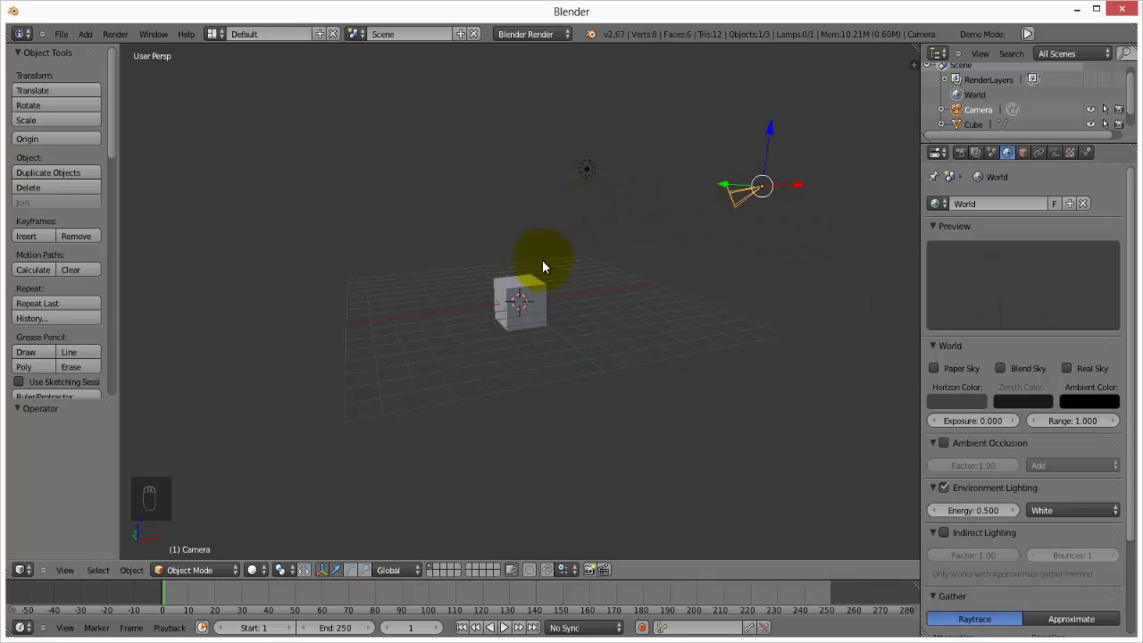
Select the cube and try to move it along the Y axis
scroll(597, 328, "up", 2)
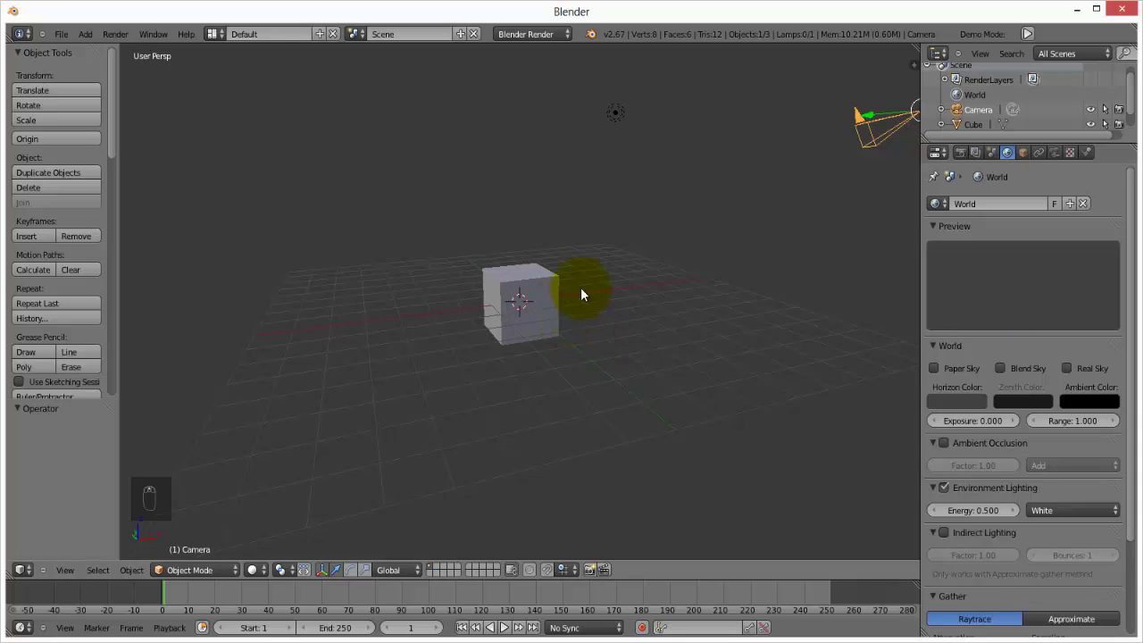
middle_click_drag(581, 290, 453, 330)
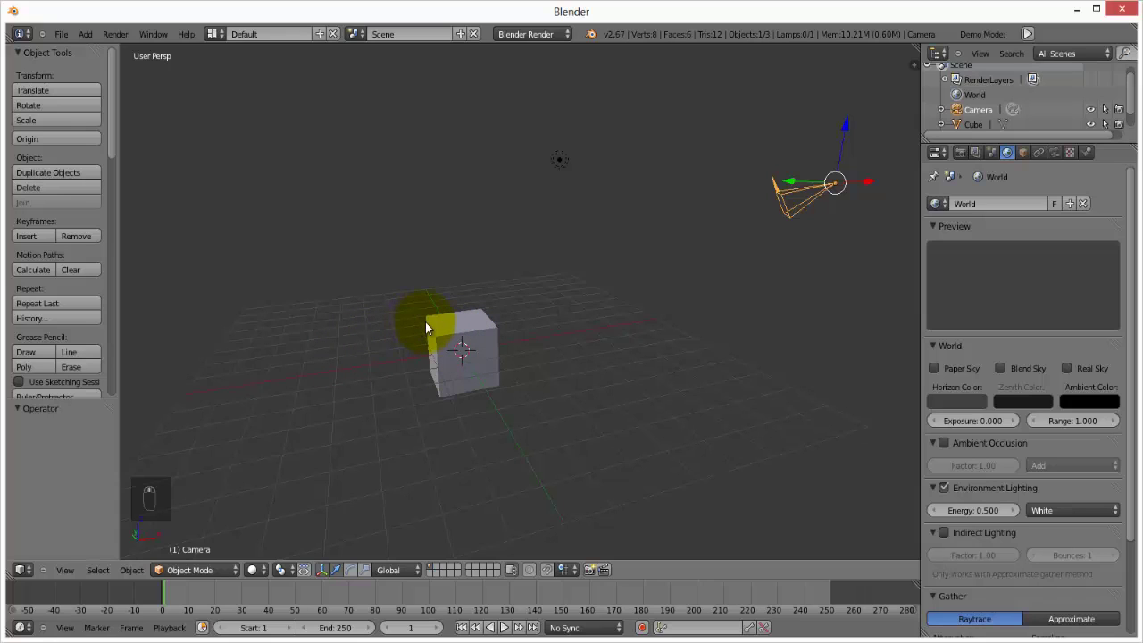
middle_click_drag(425, 328, 472, 386)
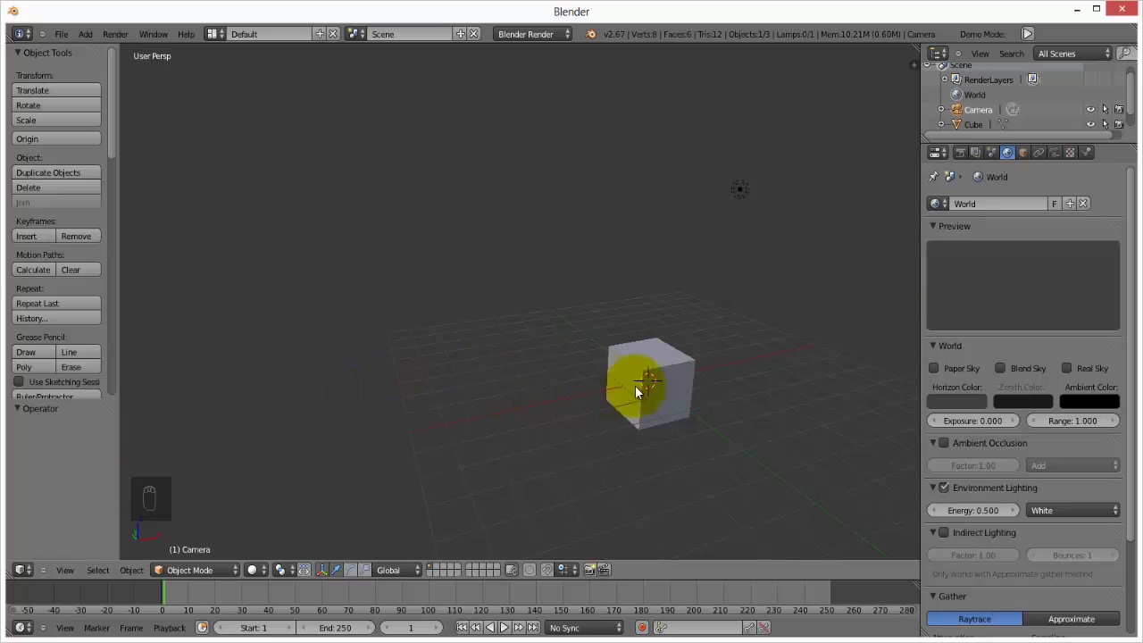
middle_click_drag(637, 404, 536, 388)
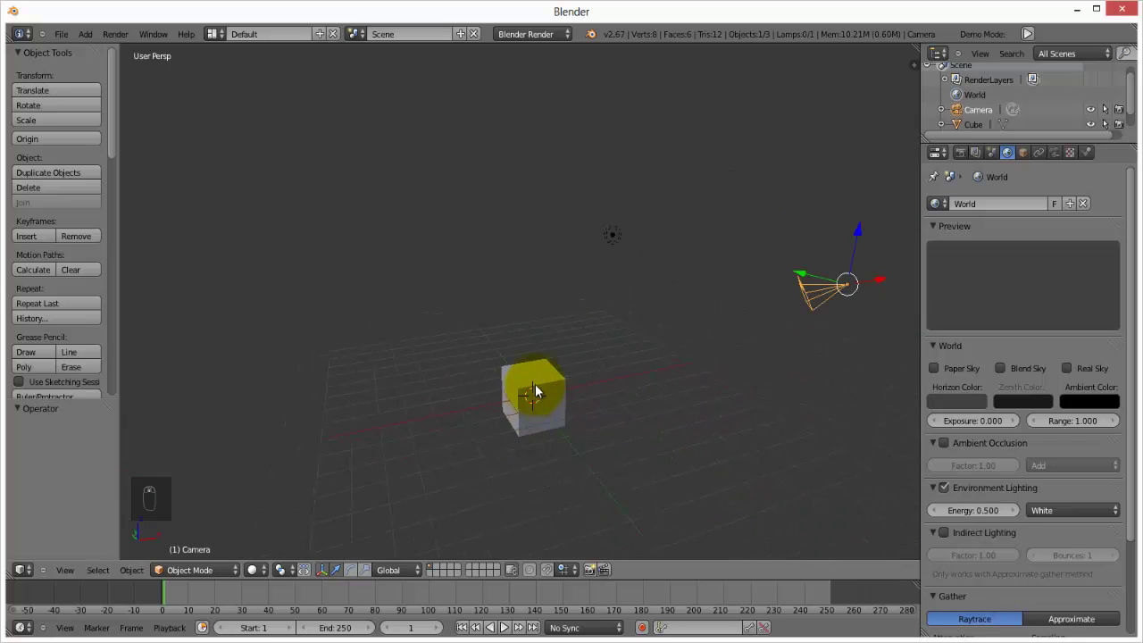
right_click(535, 385)
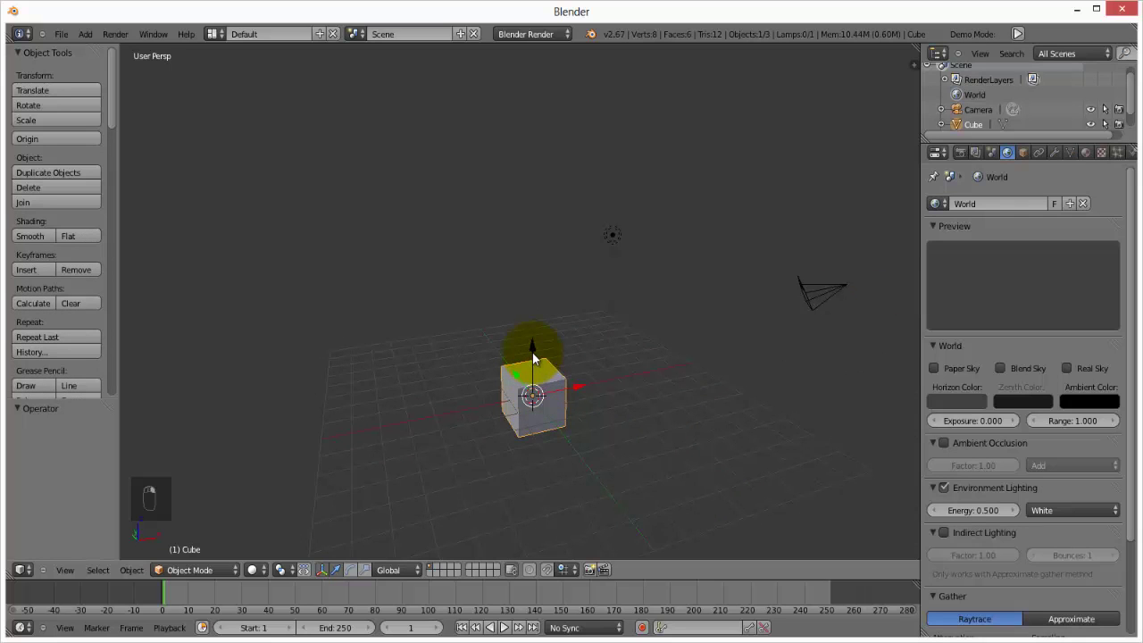
middle_click_drag(496, 387, 522, 446)
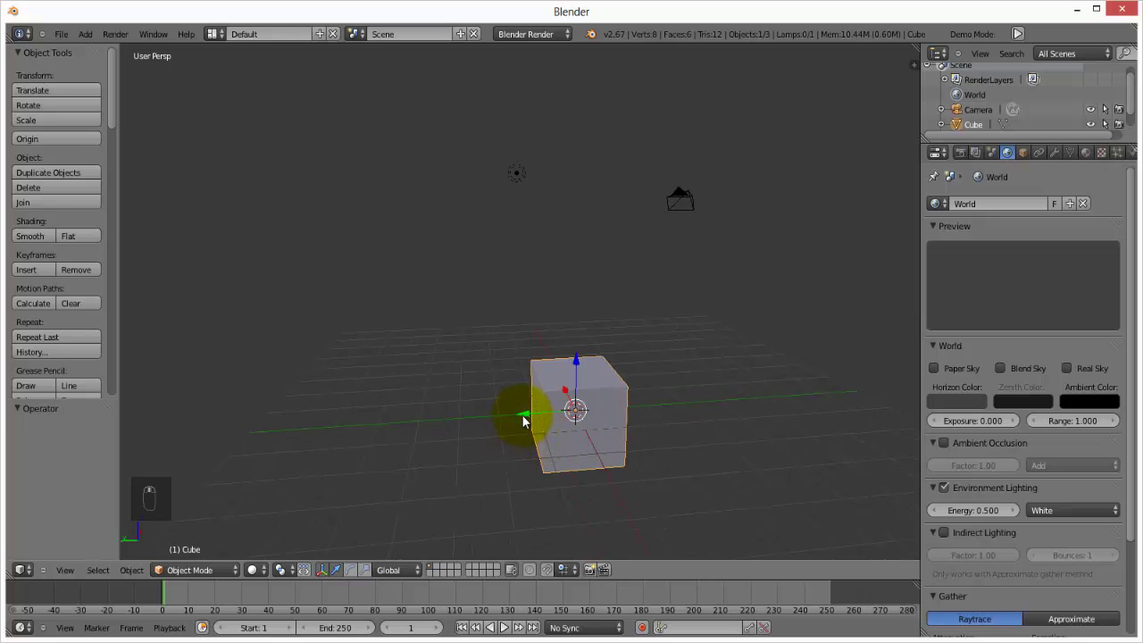
left_click_drag(525, 414, 528, 414)
right_click(528, 414)
Move the cube about 0.47 units along the Y axis
middle_click_drag(549, 413, 547, 421)
scroll(547, 422, "up", 2)
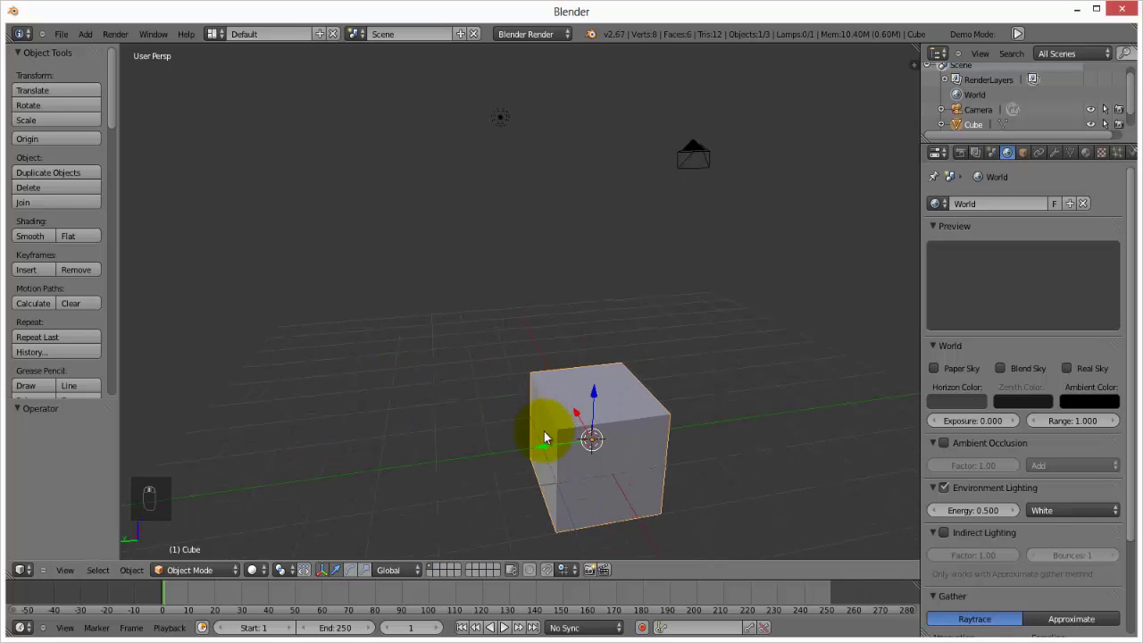
middle_click_drag(511, 472, 619, 400)
scroll(532, 470, "up", 1)
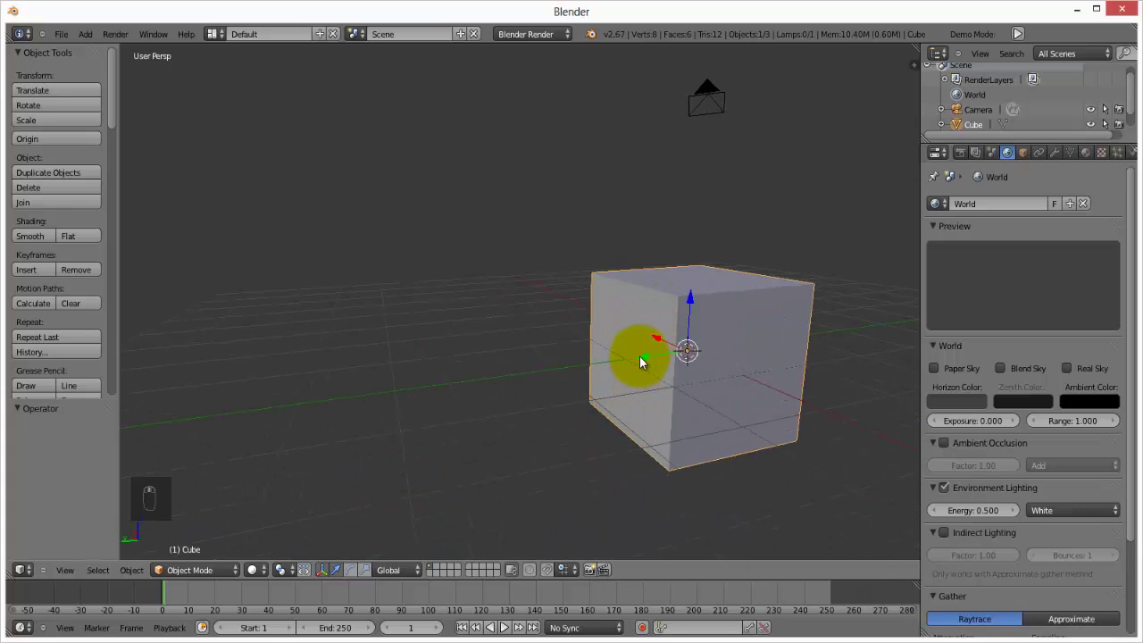
left_click_drag(641, 360, 627, 419)
Move the cube about -0.42 units along the X axis and raise it about 1.08 units along Z
middle_click_drag(641, 421, 575, 444)
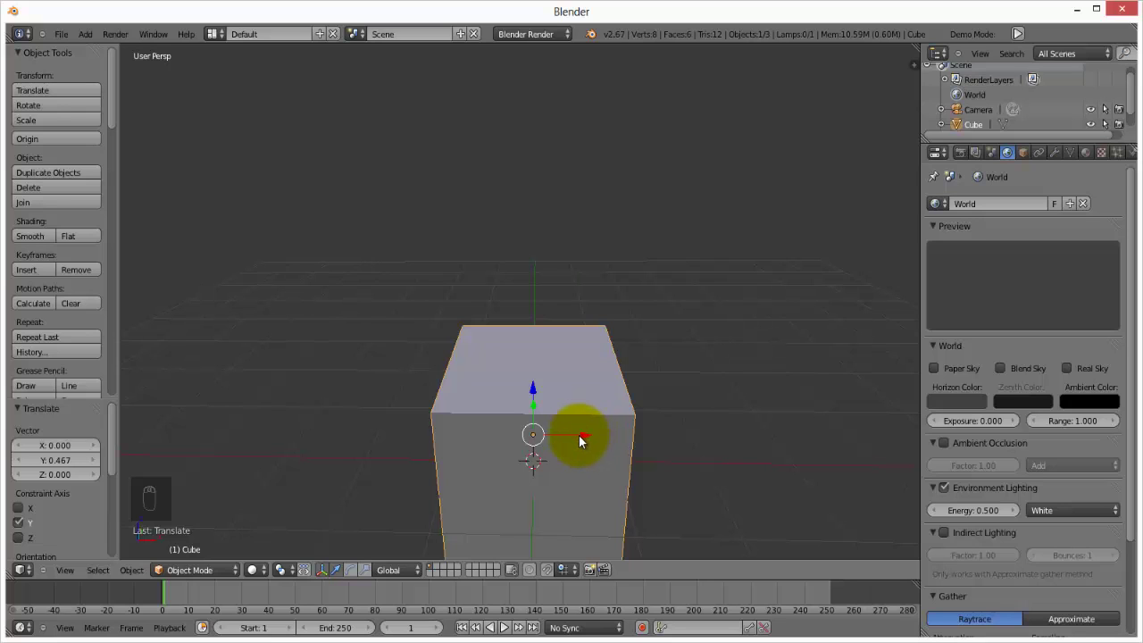
left_click_drag(580, 436, 545, 468)
left_click_drag(497, 390, 619, 305)
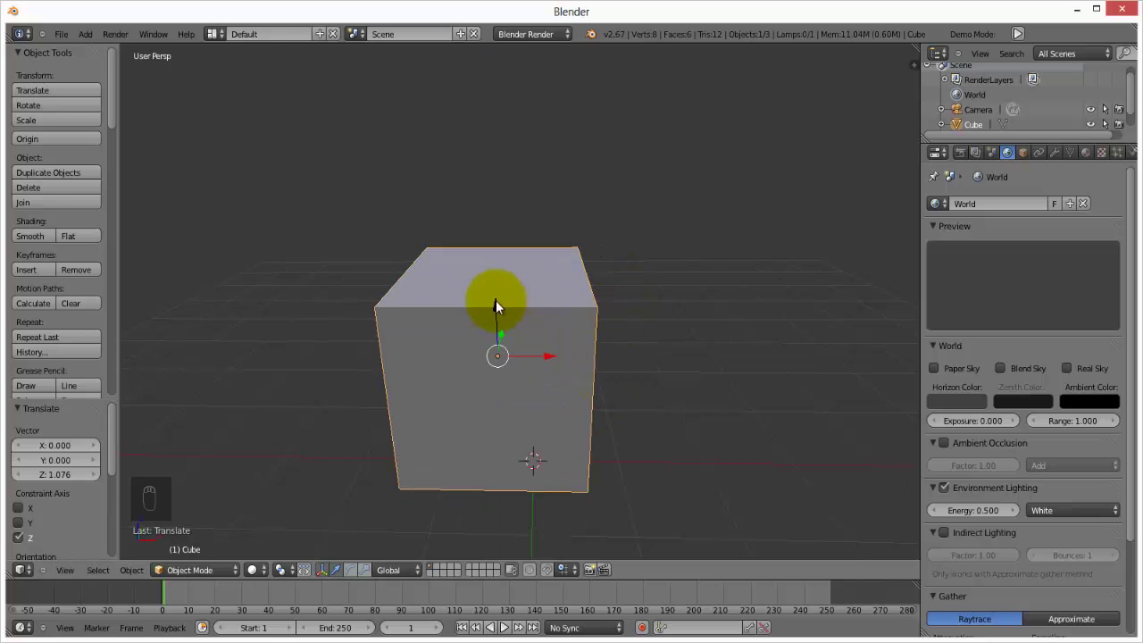
Raise the cube further along the Z axis in moves of about 1.31 and 0.78 units
left_click_drag(495, 301, 572, 188)
scroll(464, 242, "down", 4)
middle_click_drag(457, 248, 471, 261)
scroll(471, 261, "up", 2)
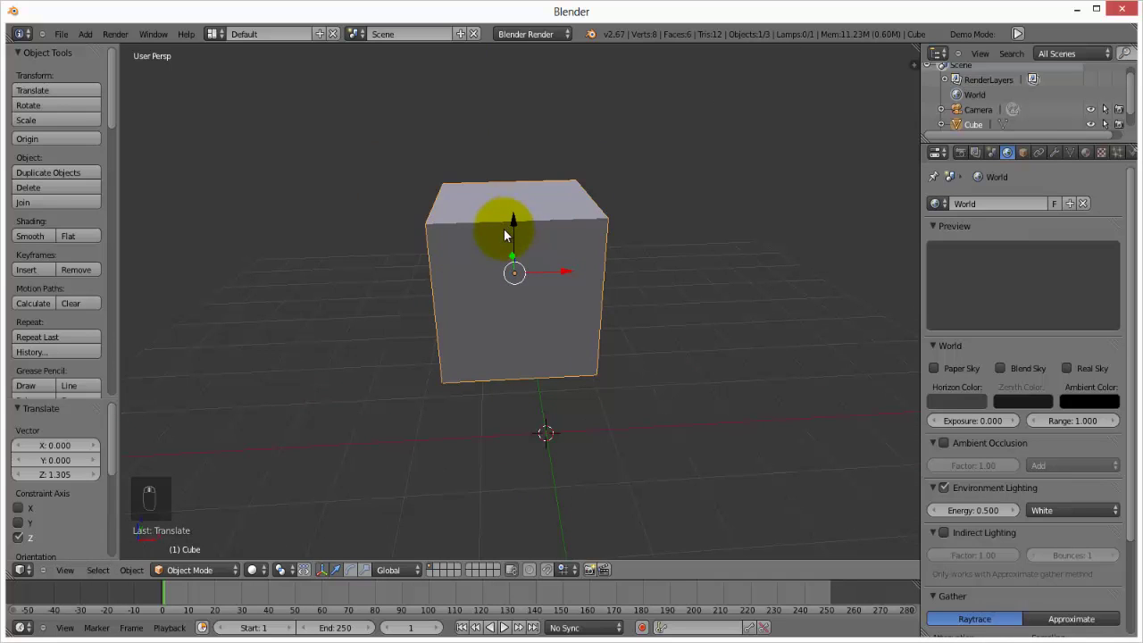
left_click_drag(513, 225, 514, 136)
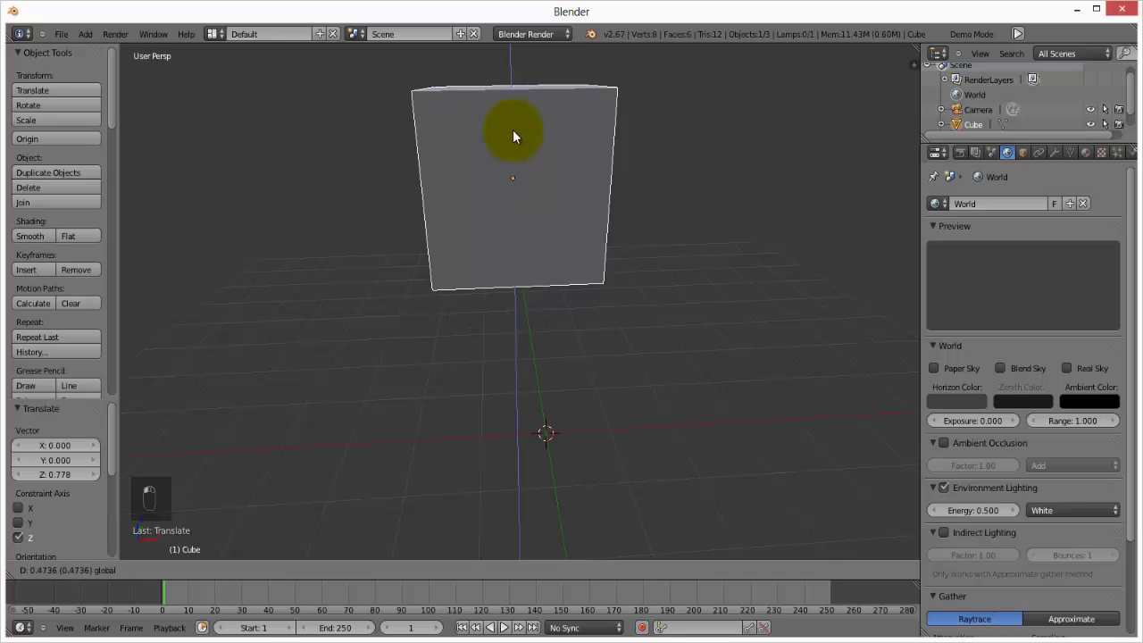
right_click(514, 136)
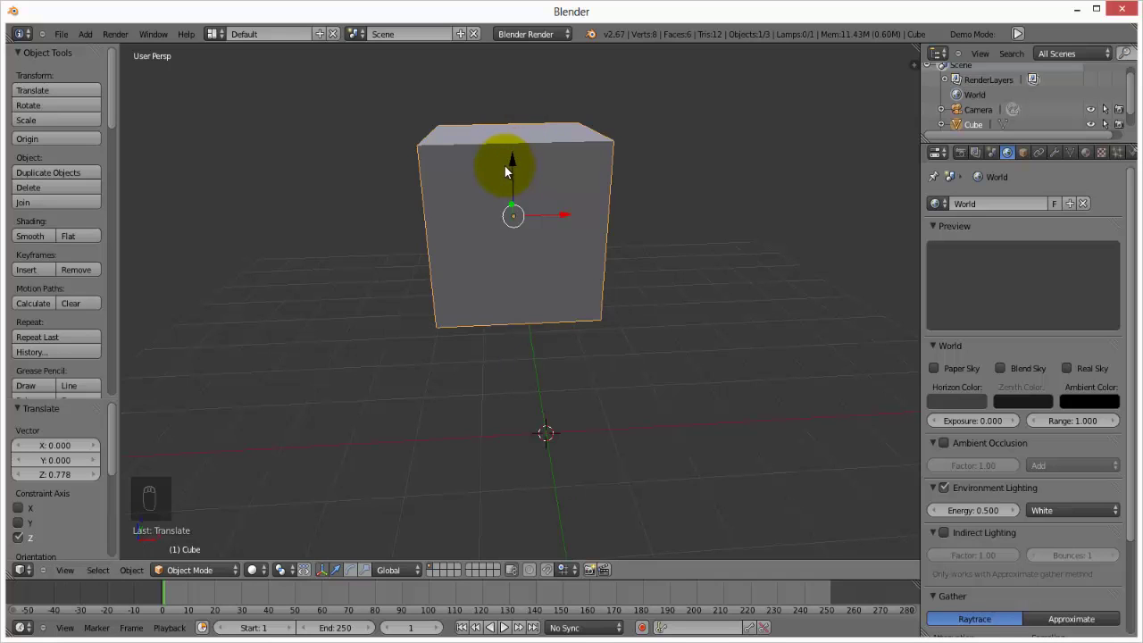
Lower the cube about 2.67 units along the Z axis
scroll(506, 171, "up", 1)
middle_click_drag(506, 208, 527, 257)
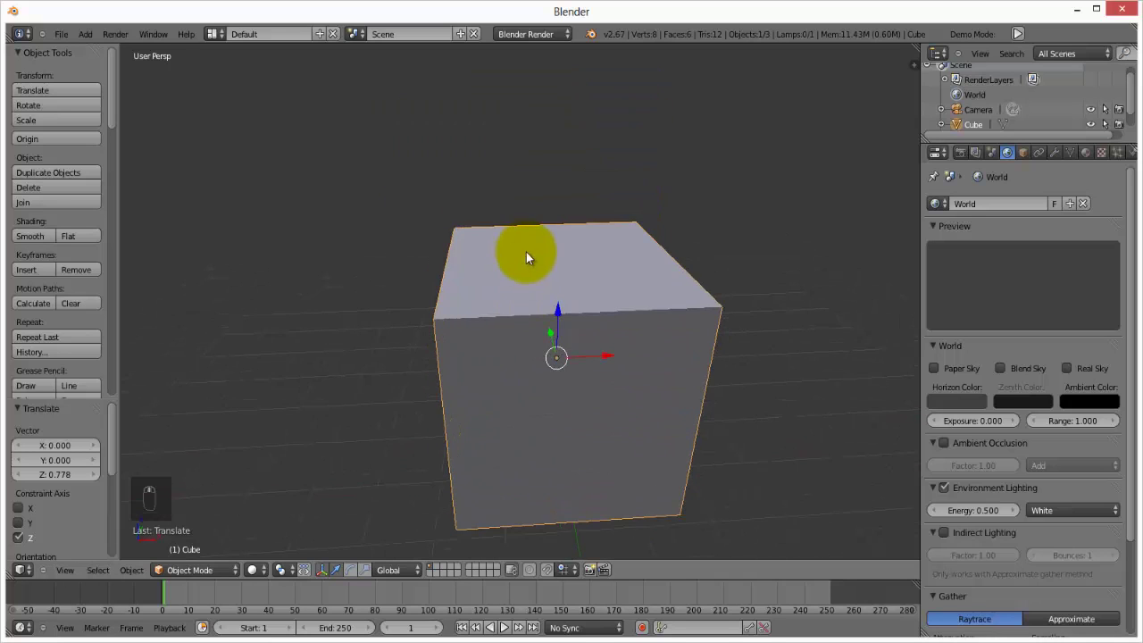
scroll(527, 257, "down", 2)
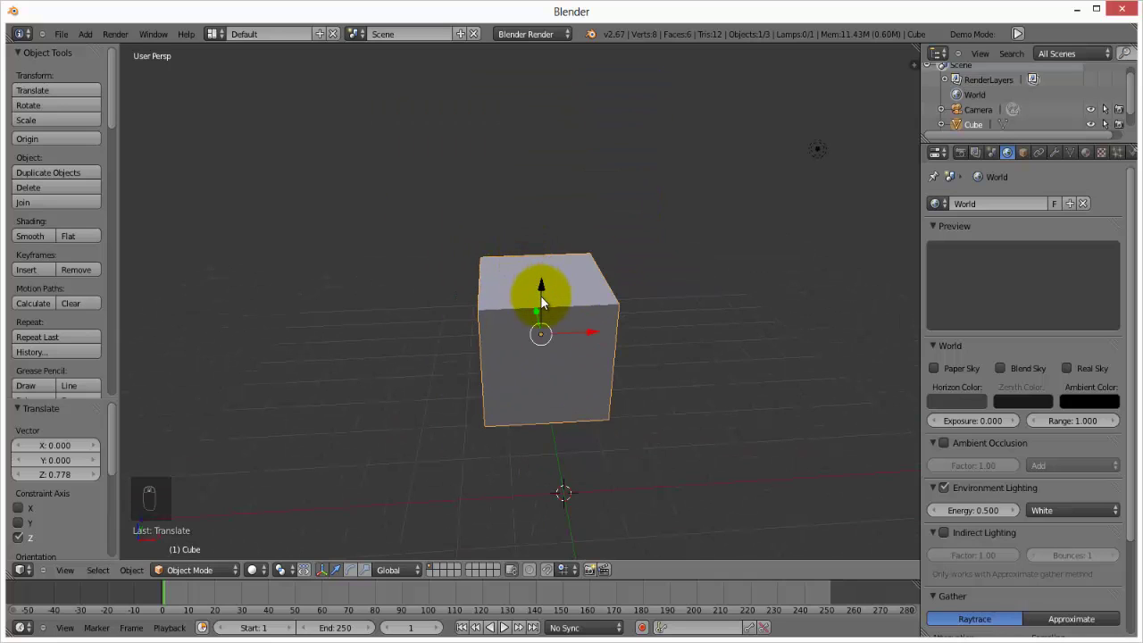
left_click_drag(540, 295, 560, 412)
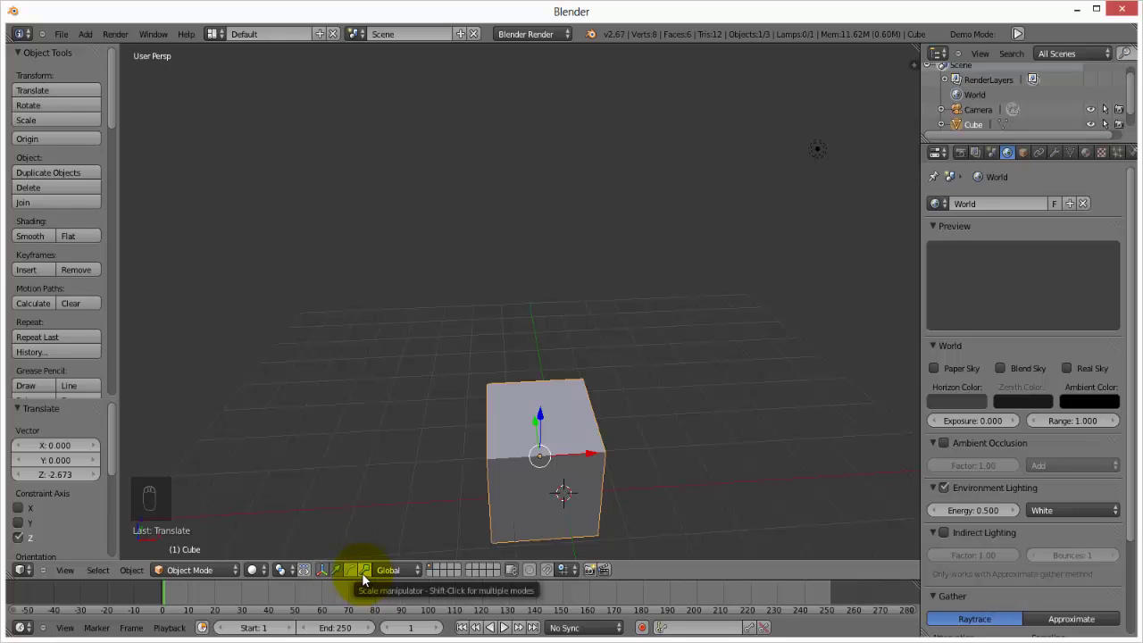
Raise the cube slightly along the Z axis so it sits above the grid's origin
middle_click_drag(519, 379, 567, 384)
scroll(595, 363, "up", 2)
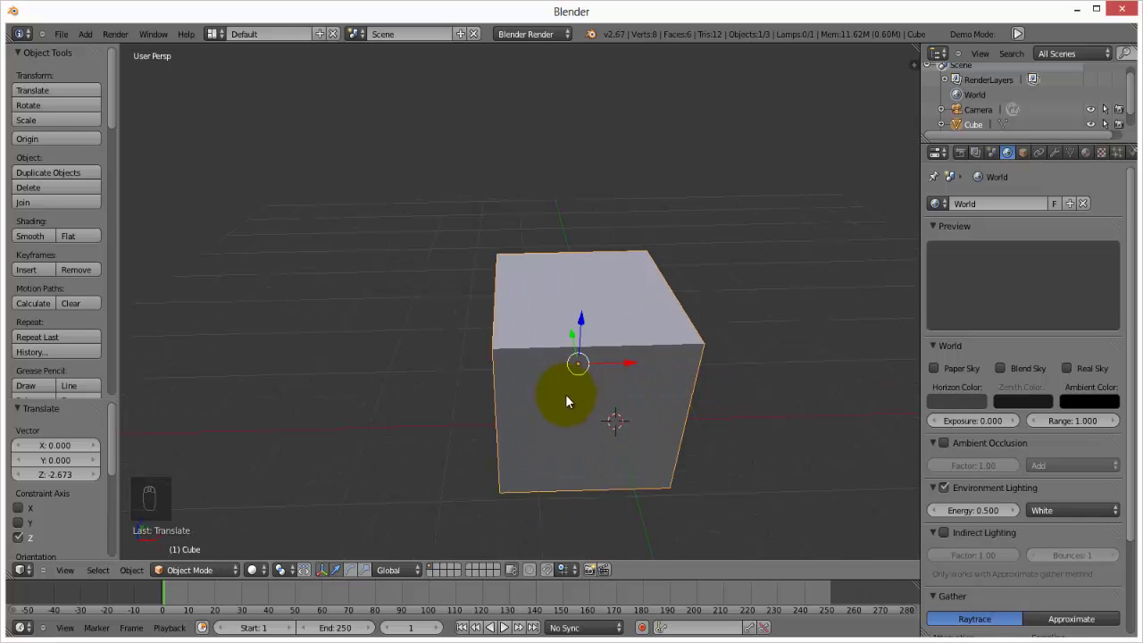
scroll(564, 398, "down", 2)
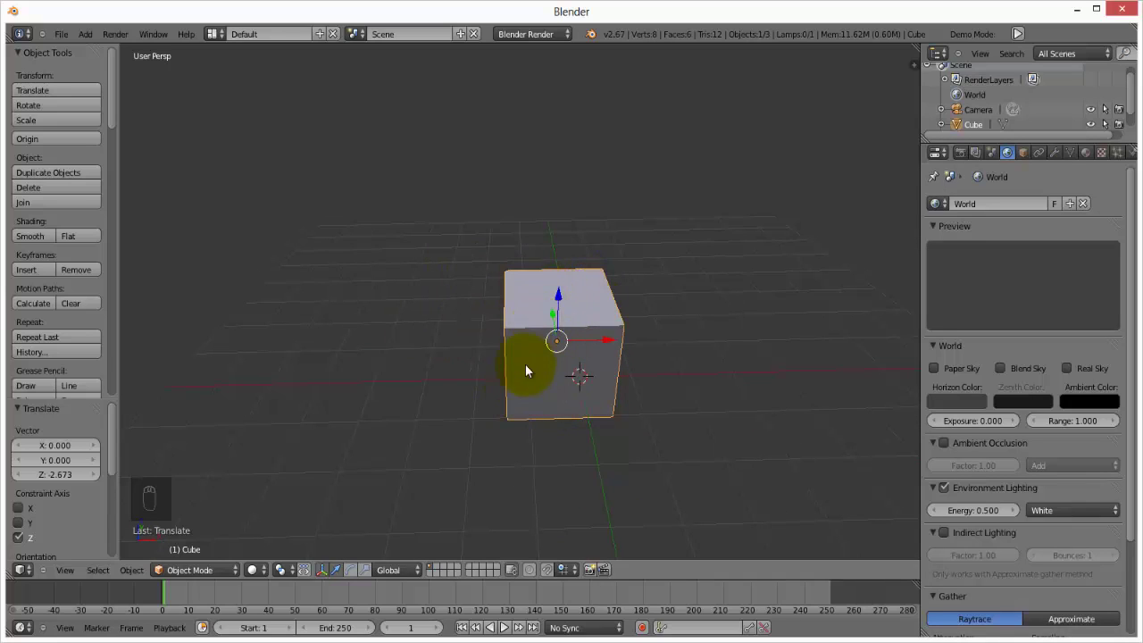
left_click_drag(554, 294, 589, 255)
Rotate the cube with the rotation manipulator, including a rotation of about 349.5° around the X axis
left_click_drag(567, 245, 563, 307)
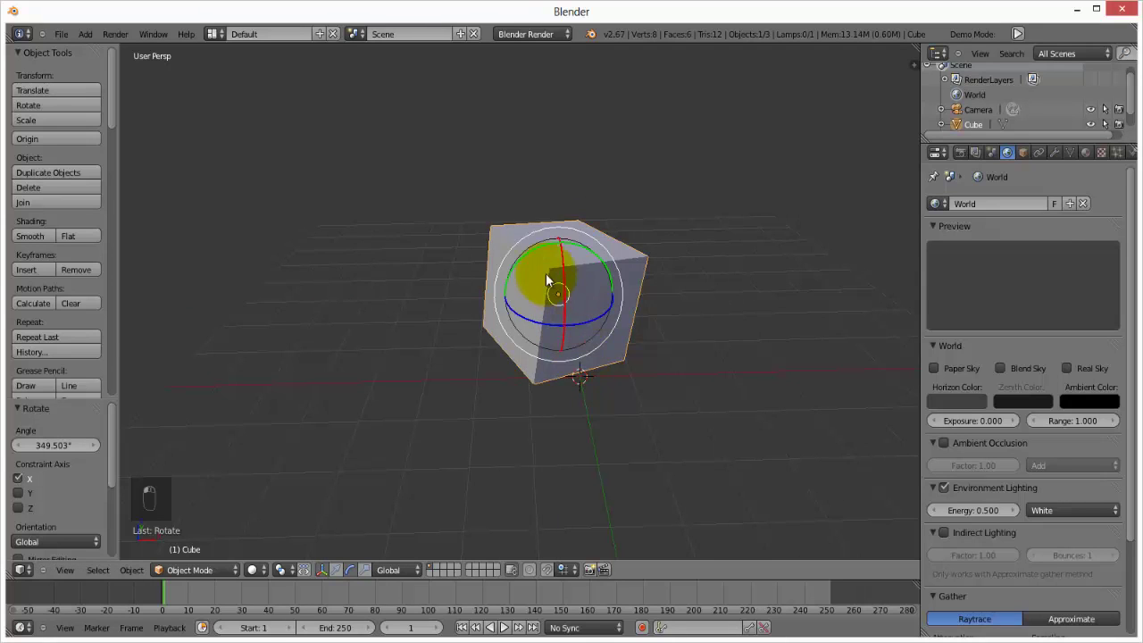
scroll(572, 294, "up", 4)
middle_click_drag(589, 312, 537, 303)
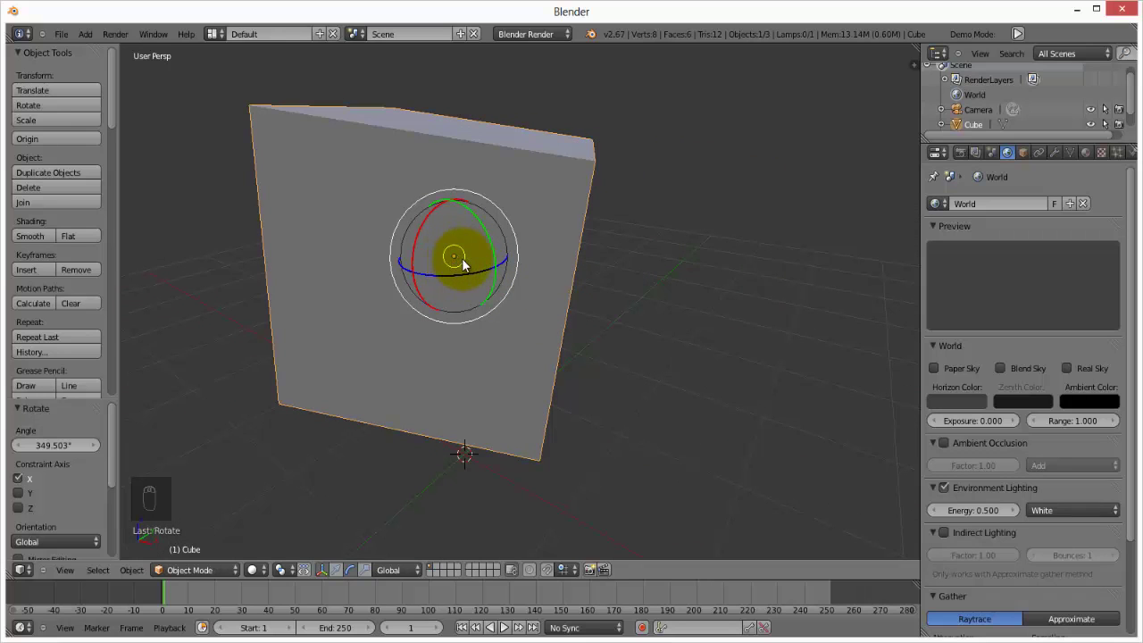
scroll(454, 268, "up", 5)
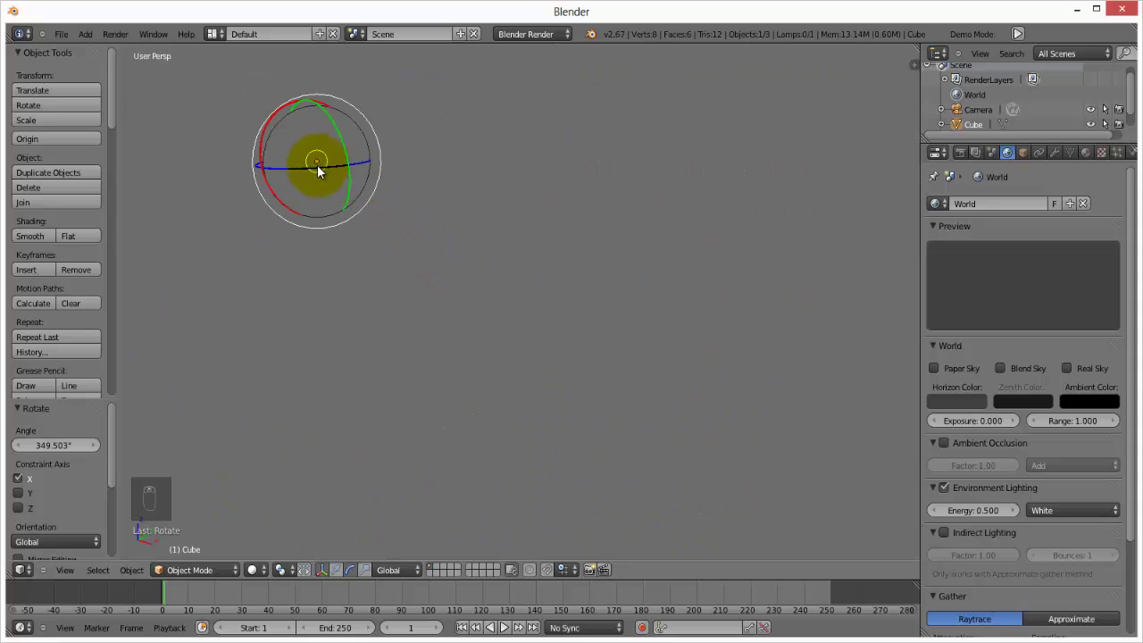
scroll(323, 169, "down", 5)
scroll(476, 282, "down", 4)
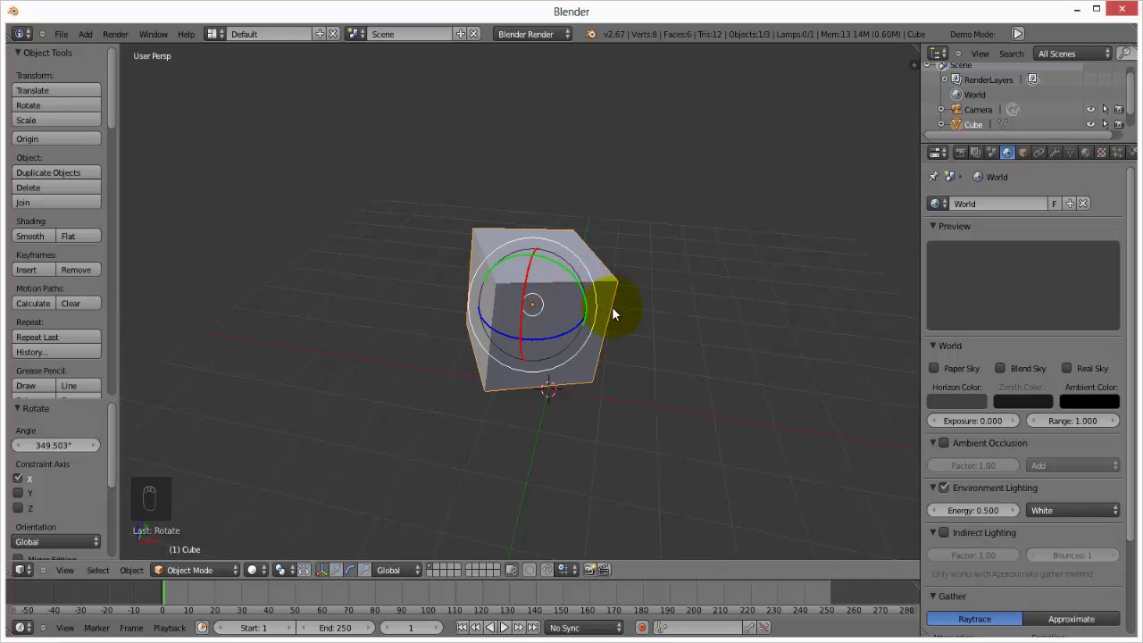
Show the cube's object properties and set its location to 0 on the X, Y and Z axes
left_click_drag(919, 173, 874, 186)
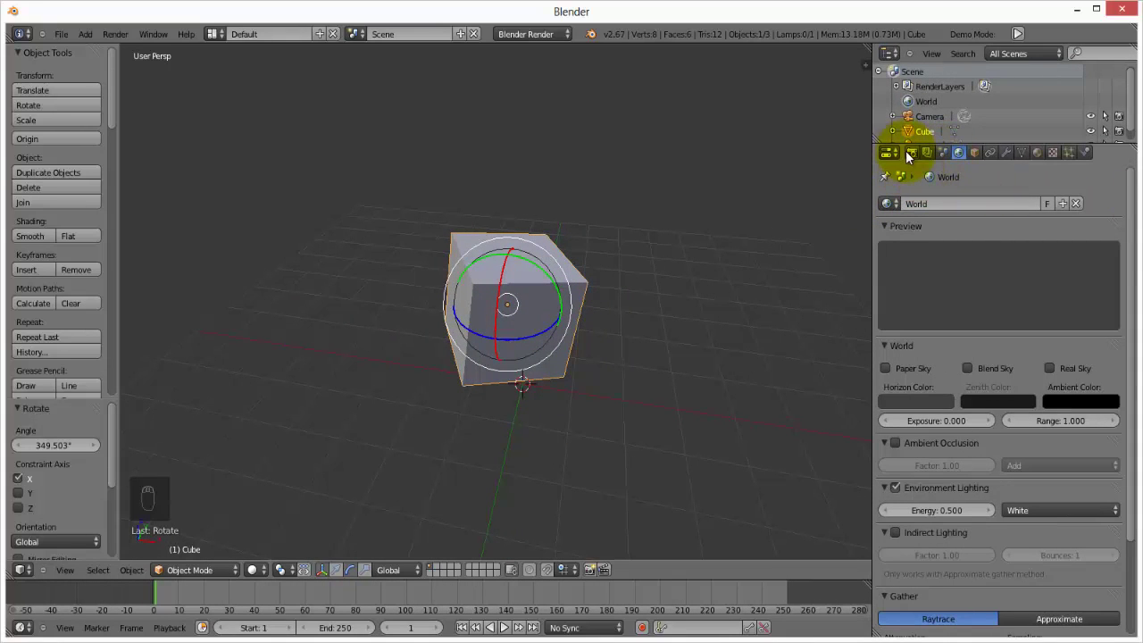
left_click(973, 154)
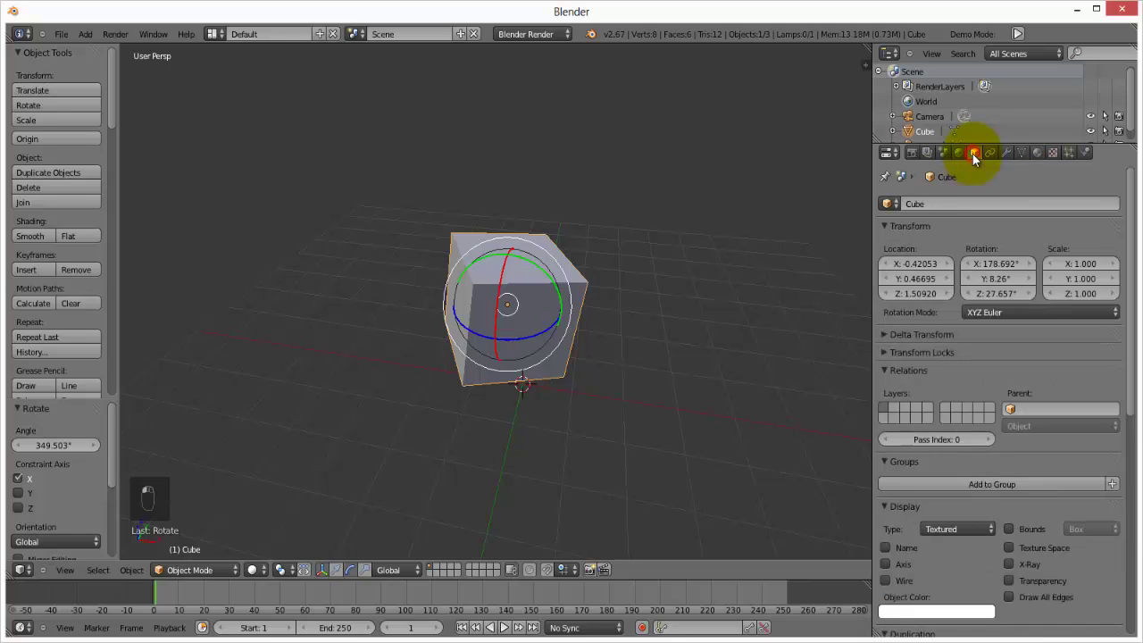
left_click(928, 264)
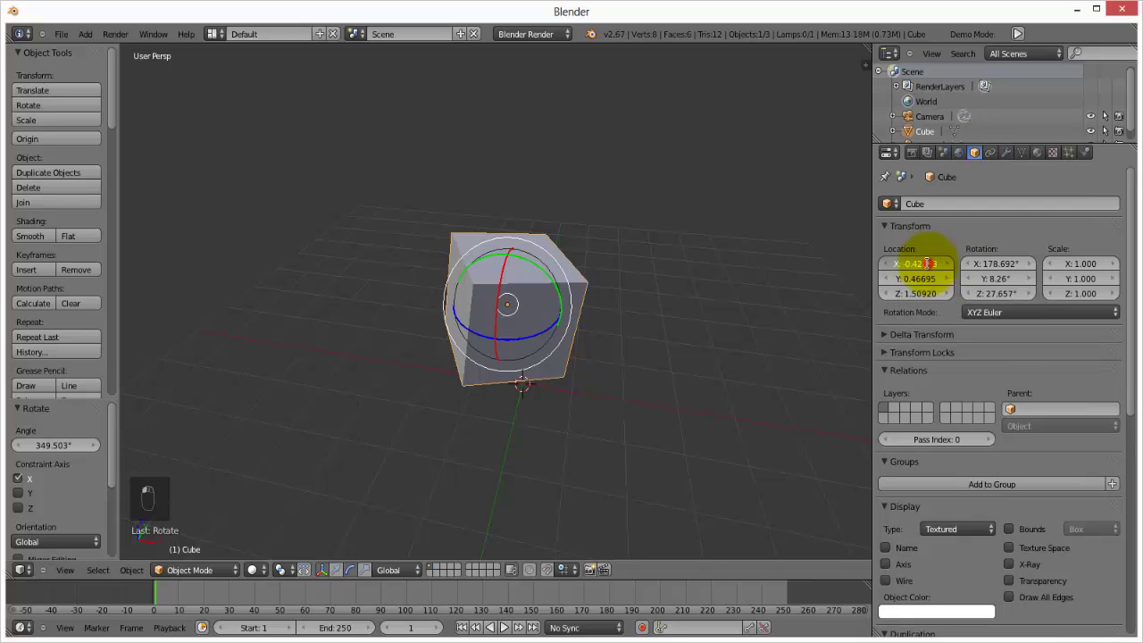
type("0")
key("Return")
left_click(920, 279)
left_click(920, 279)
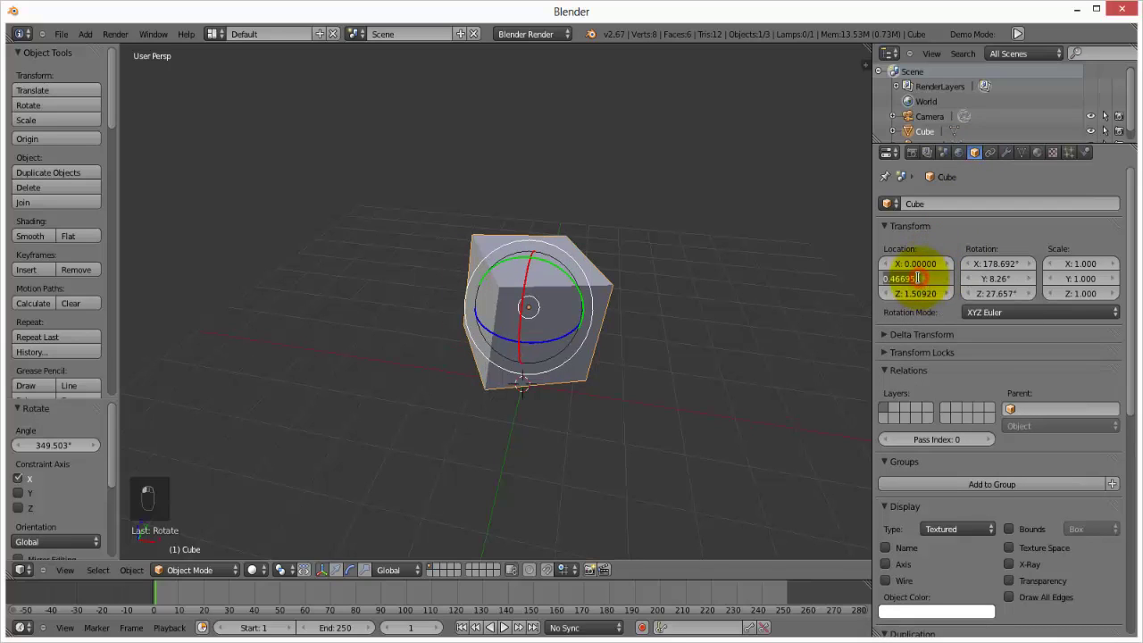
type("0")
double_click(920, 294)
type("0")
Set the cube's rotation to 0° on the X, Y and Z axes
left_click(991, 264)
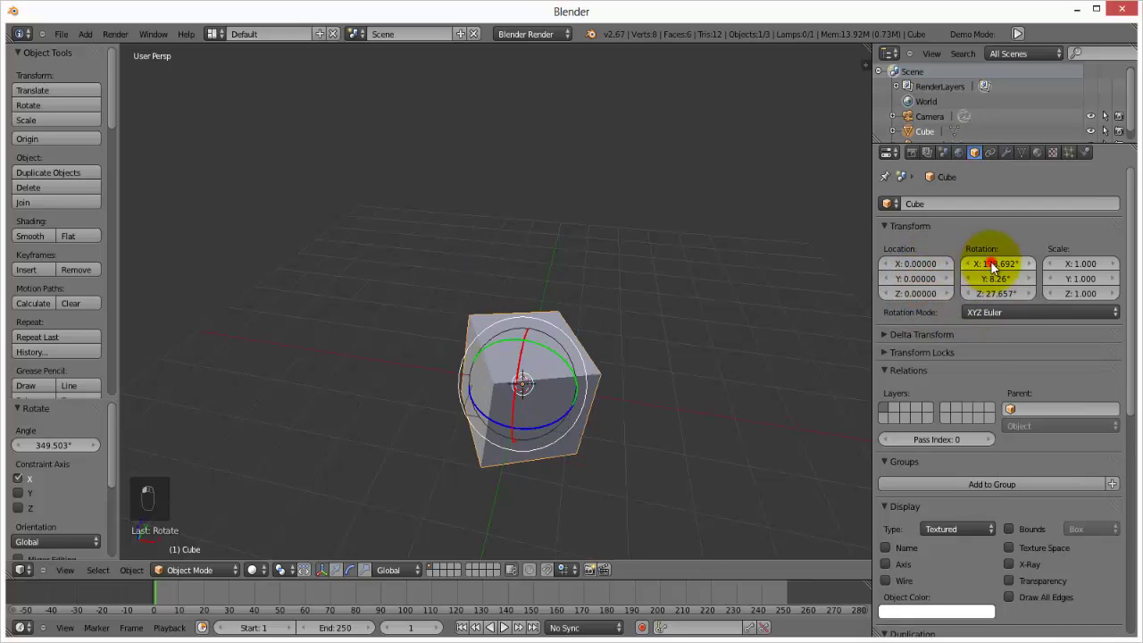
double_click(989, 266)
type("0")
key("Return")
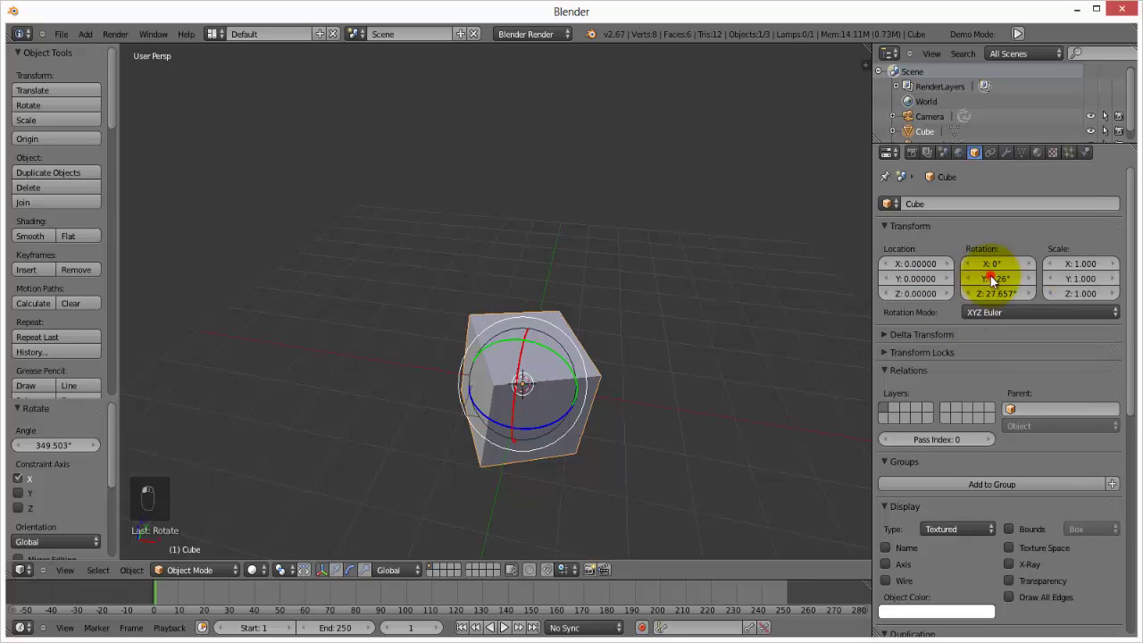
double_click(986, 281)
type("0")
double_click(992, 296)
type("0")
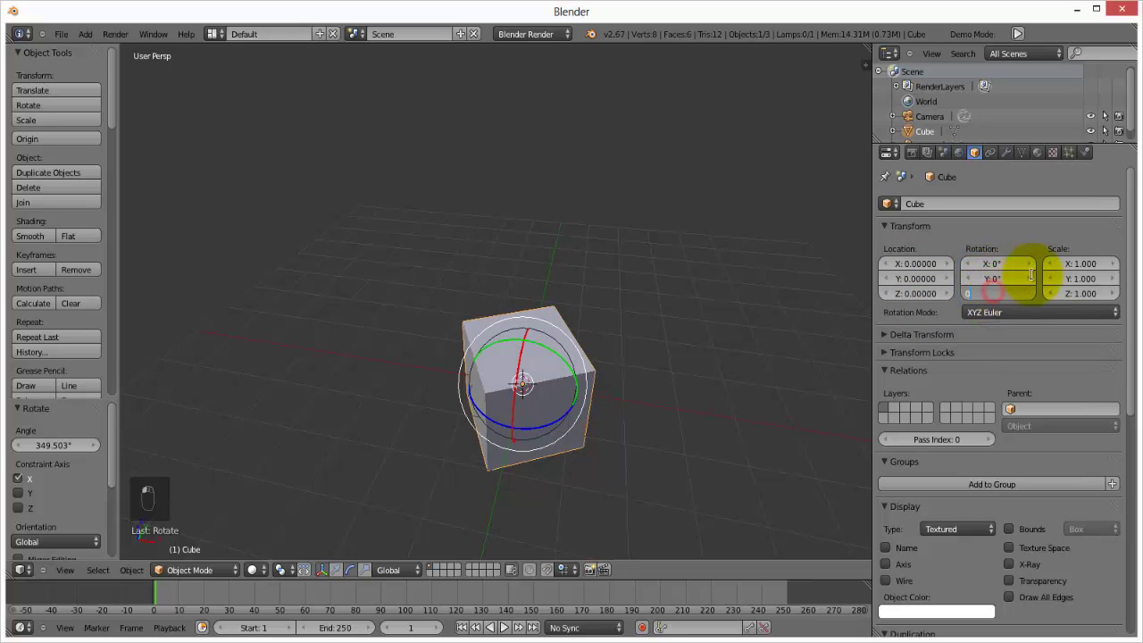
left_click(1093, 266)
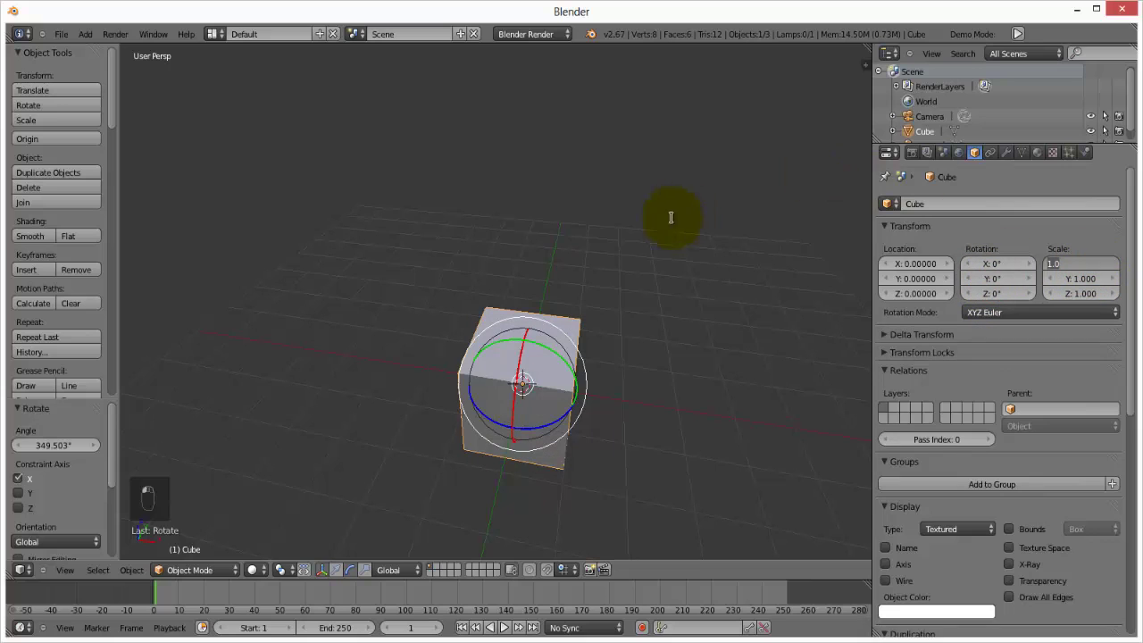
Switch the cube from Object Mode to Edit Mode, toggling between the two modes once
middle_click_drag(555, 328, 475, 399)
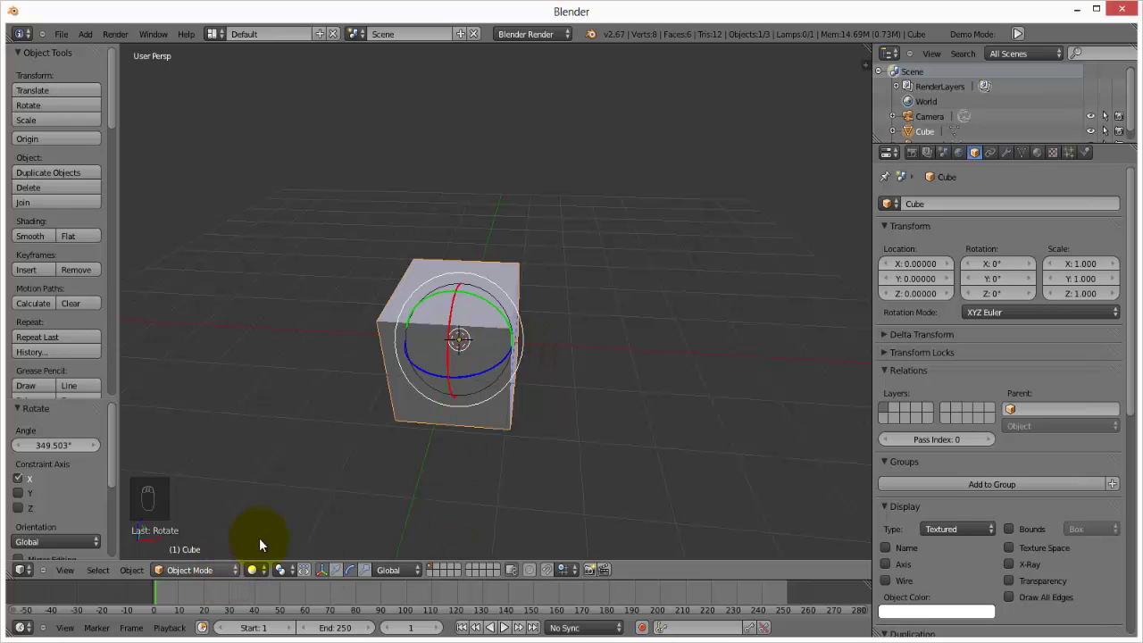
left_click(213, 571)
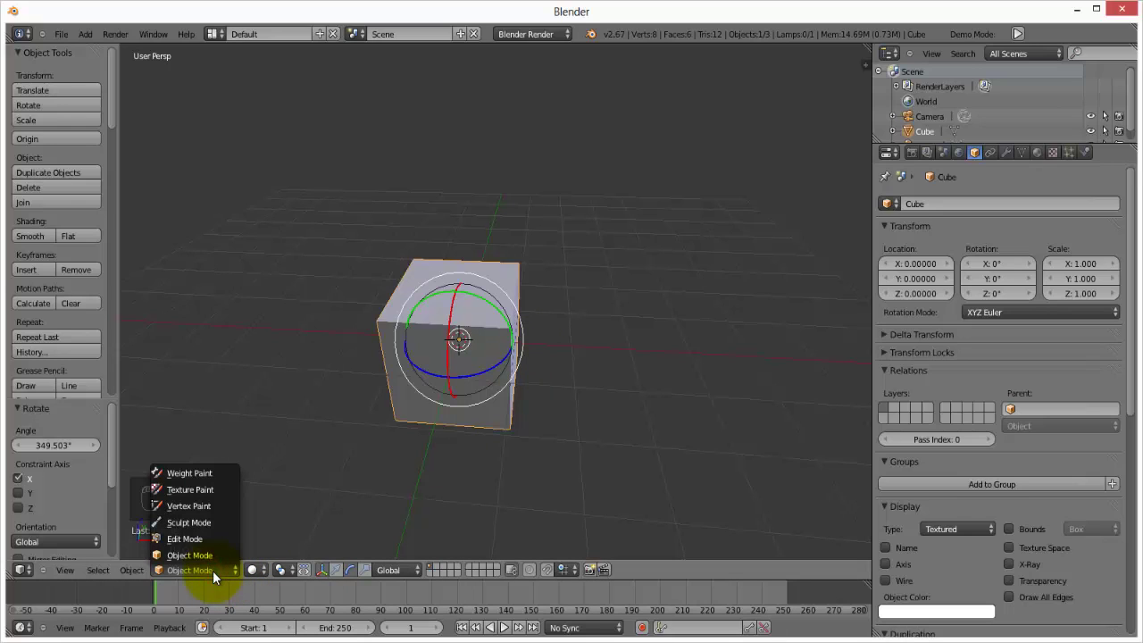
left_click(174, 540)
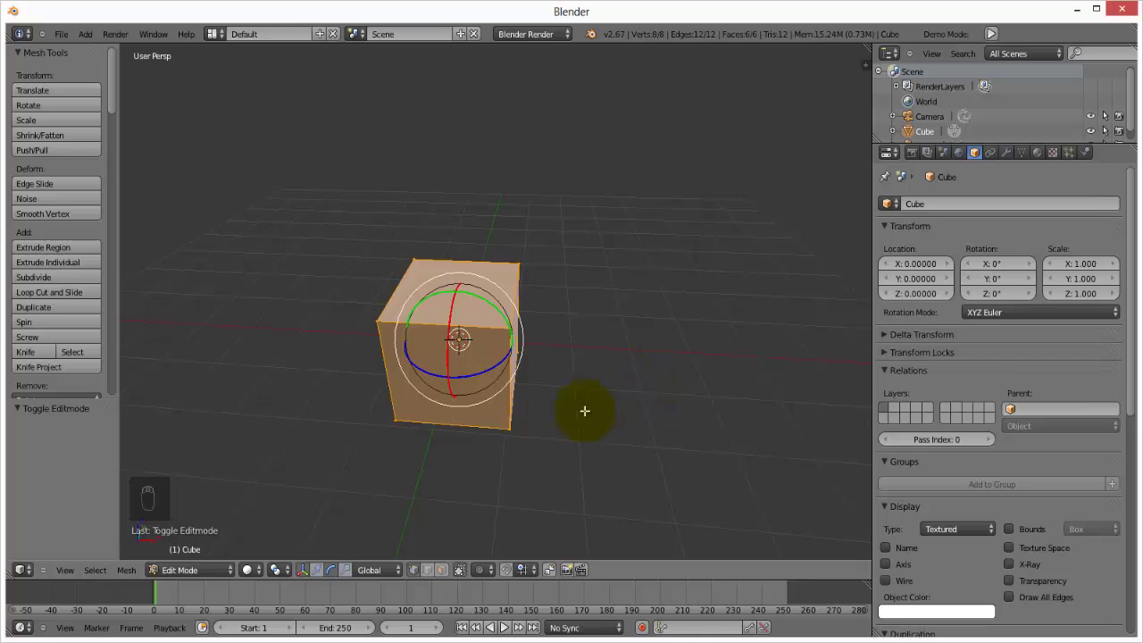
key("Tab")
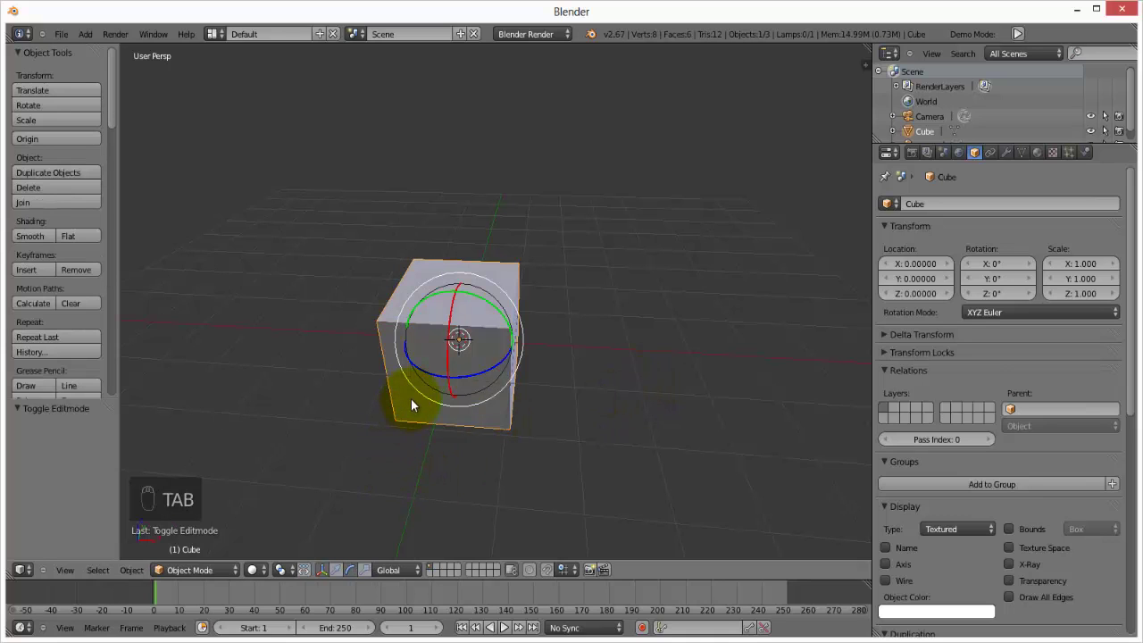
key("Tab")
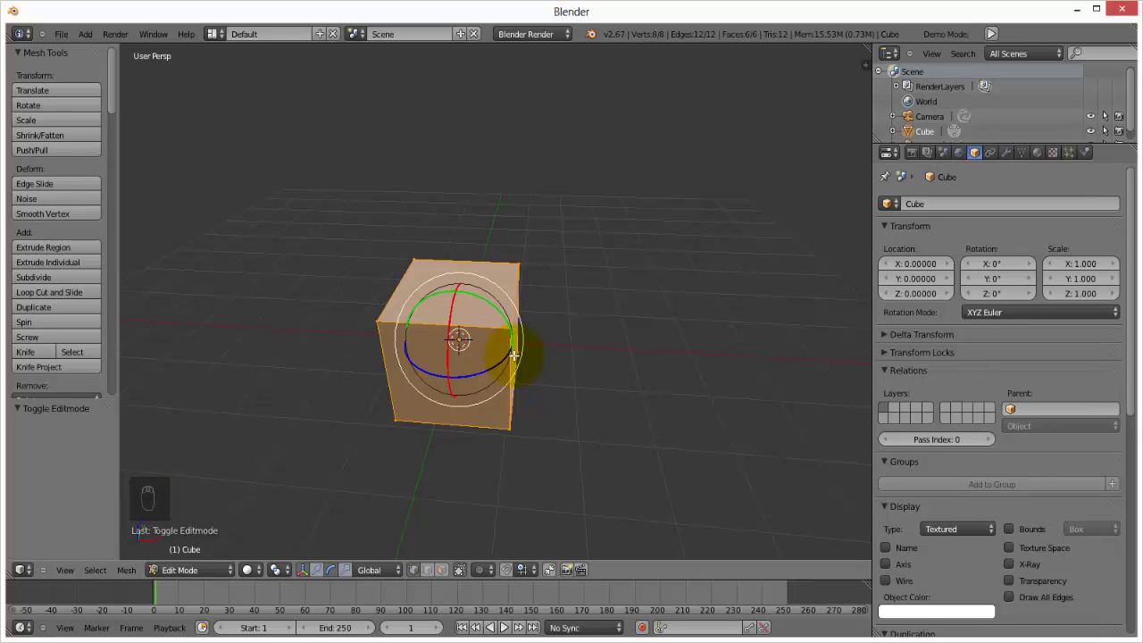
Select the four corner vertices of the cube's top face
scroll(480, 424, "up", 4)
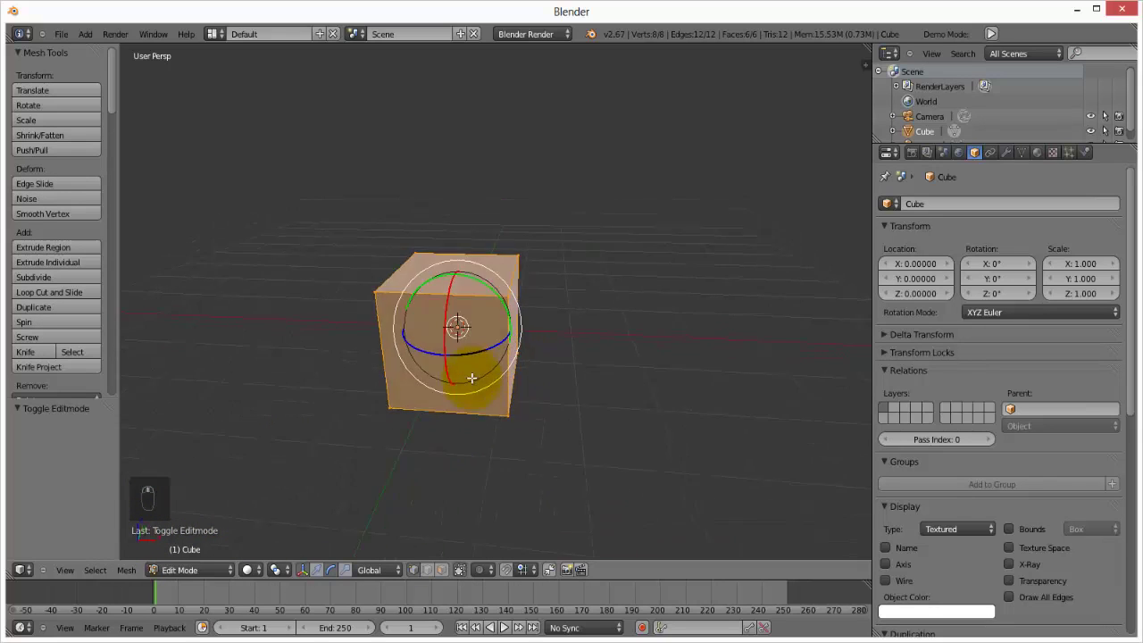
middle_click_drag(460, 370, 398, 352, "shift")
scroll(399, 350, "down", 2)
middle_click_drag(366, 295, 458, 349, "shift")
middle_click_drag(453, 414, 528, 437)
middle_click_drag(453, 376, 486, 365)
scroll(473, 368, "up", 2)
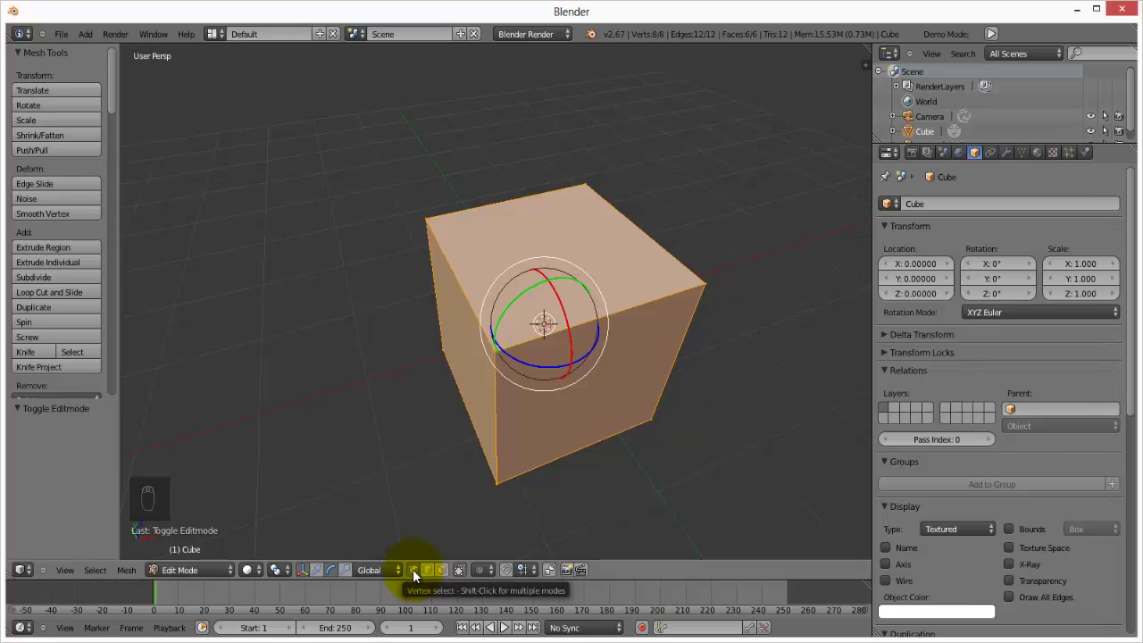
right_click(494, 353)
right_click_drag(521, 401, 387, 391)
right_click(412, 379)
right_click(428, 223, "shift")
right_click(584, 189, "shift")
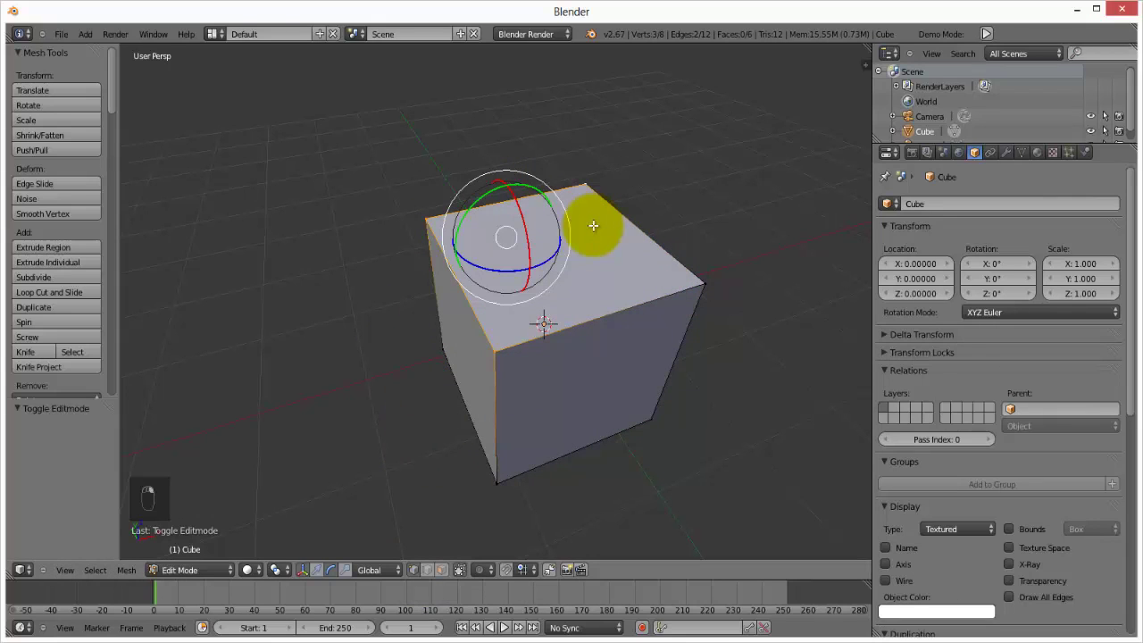
right_click(698, 282, "shift")
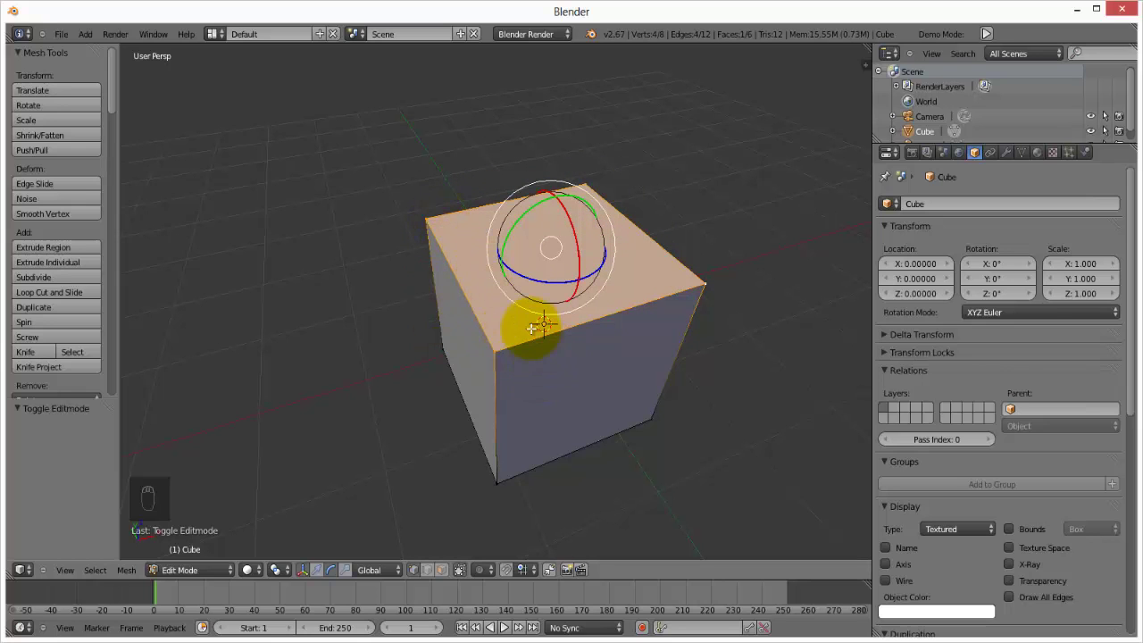
Switch the manipulator from rotation to translation for the selected top face
middle_click_drag(531, 328, 590, 271)
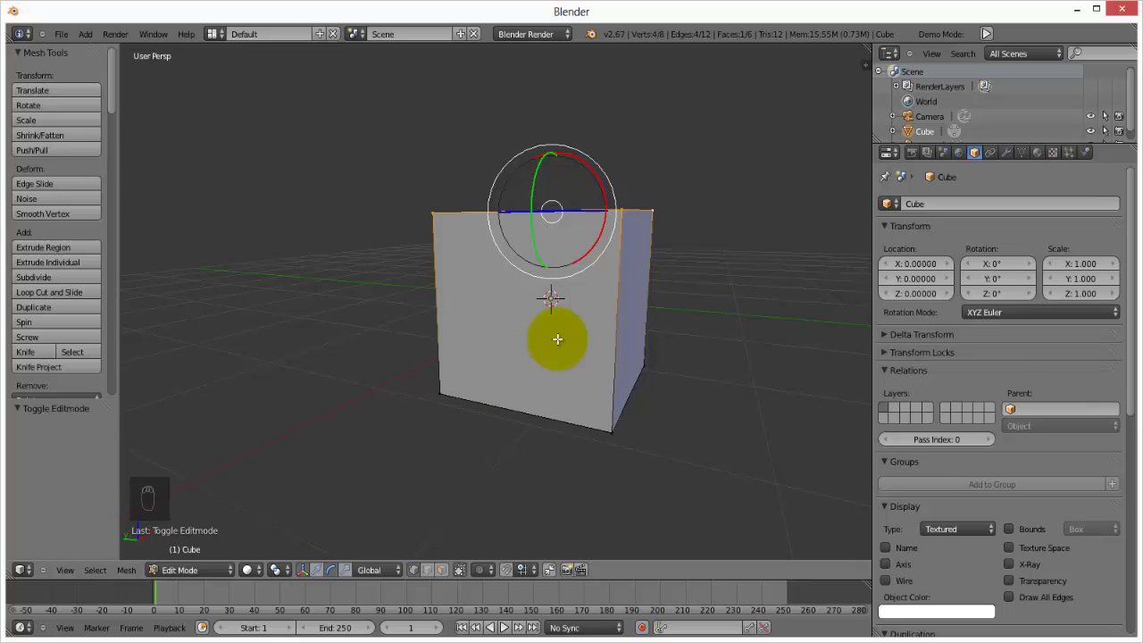
left_click(317, 570)
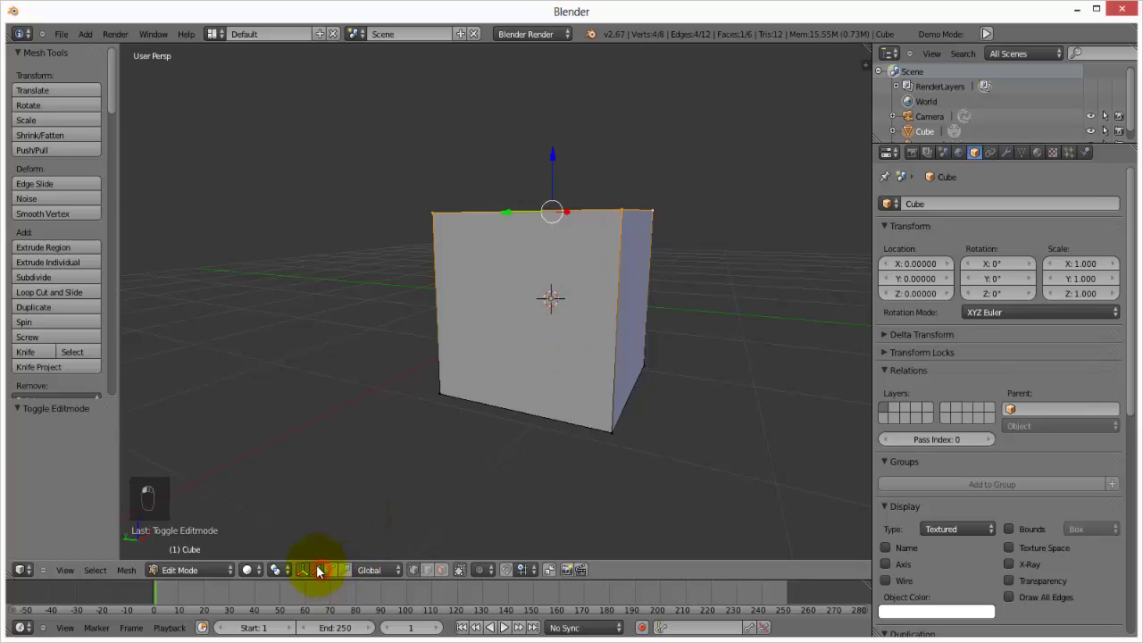
scroll(503, 324, "down", 1)
middle_click_drag(503, 324, 400, 229)
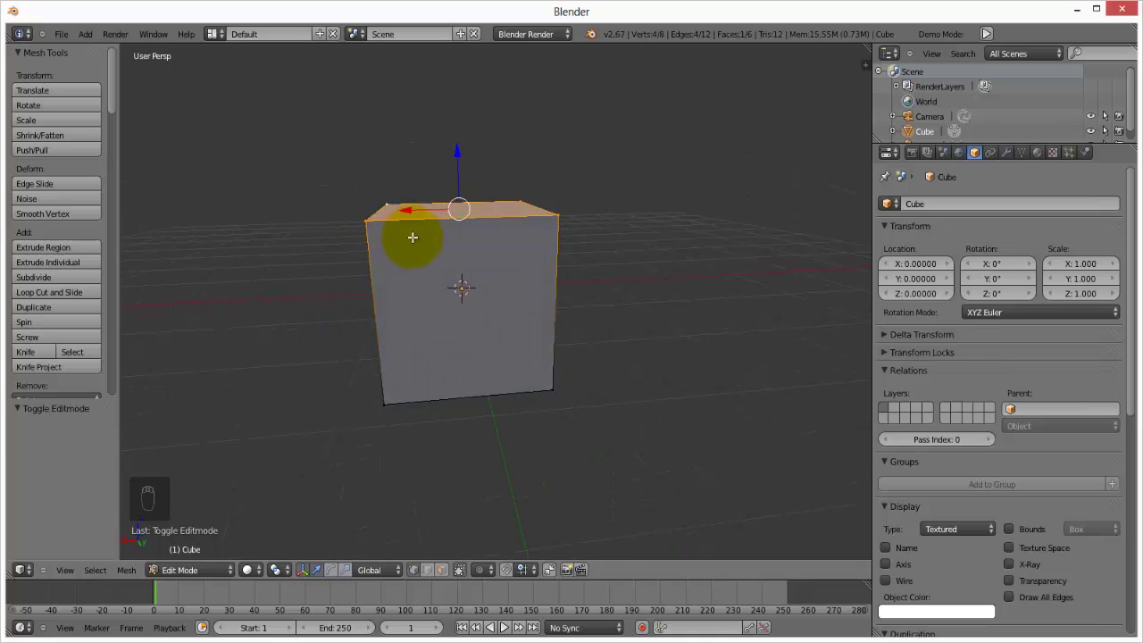
Delete the selected top face of the cube with the Faces option, leaving its edges and vertices
key("x")
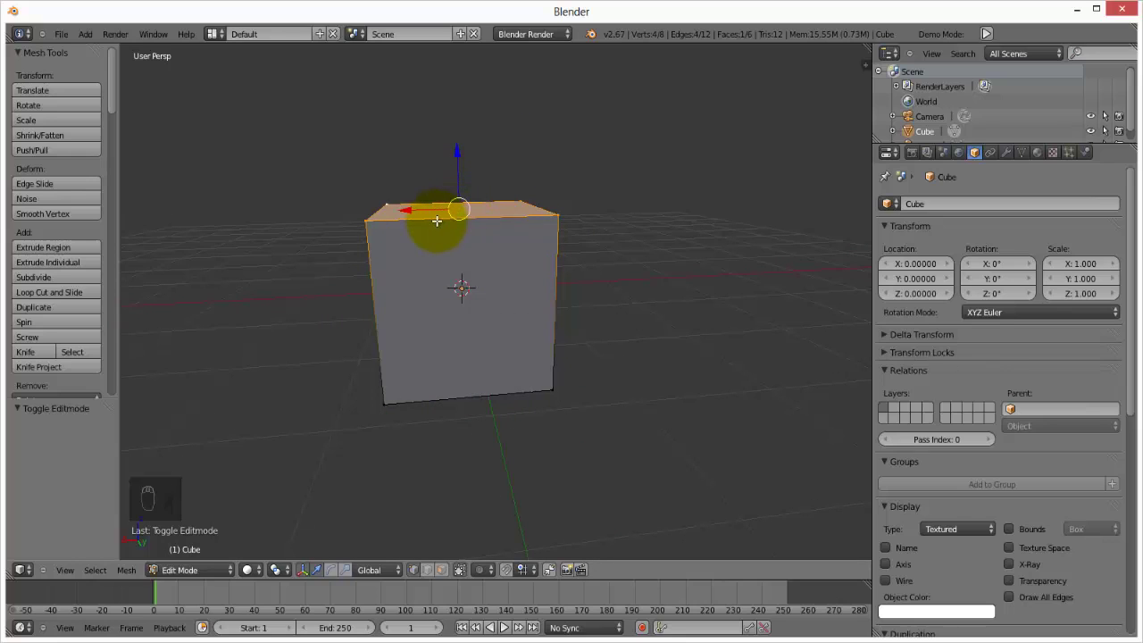
key("Delete")
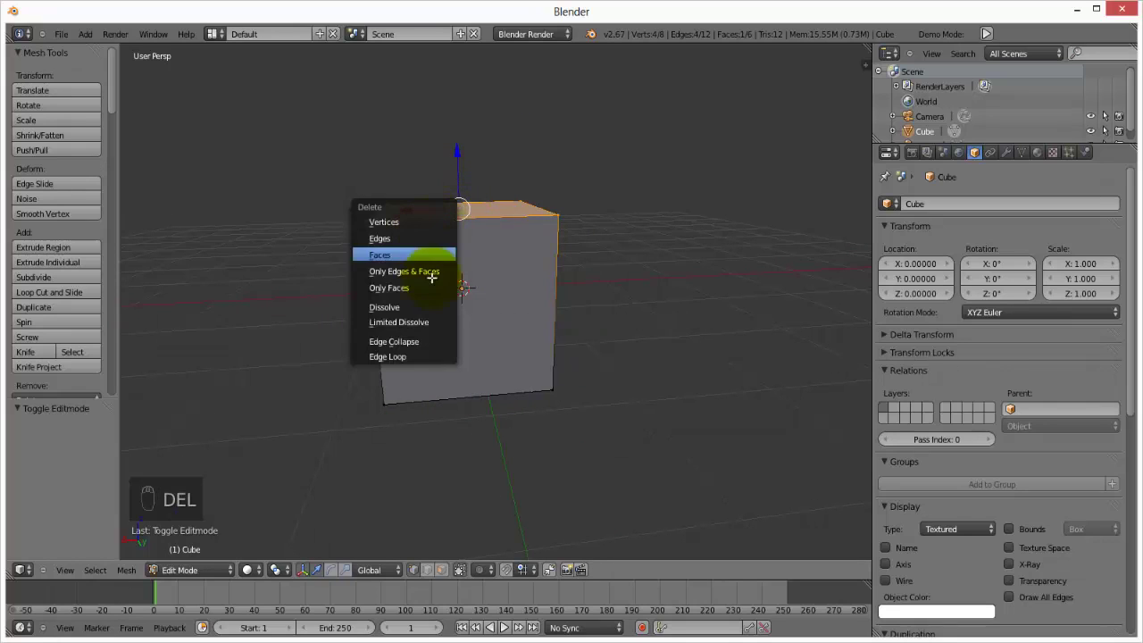
left_click(417, 255)
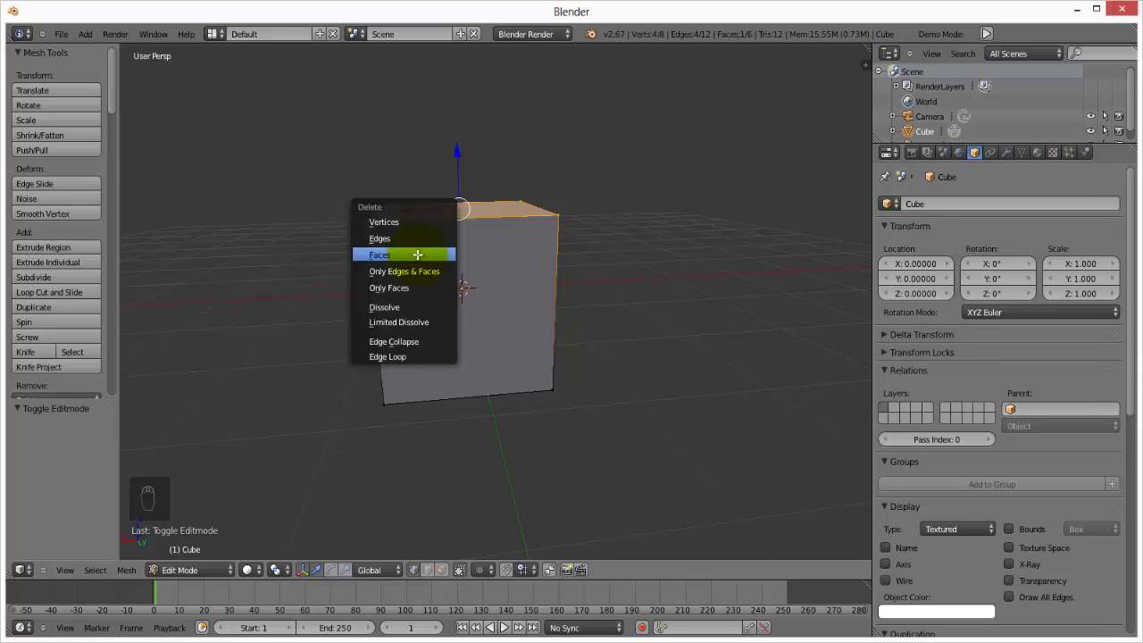
left_click(417, 254)
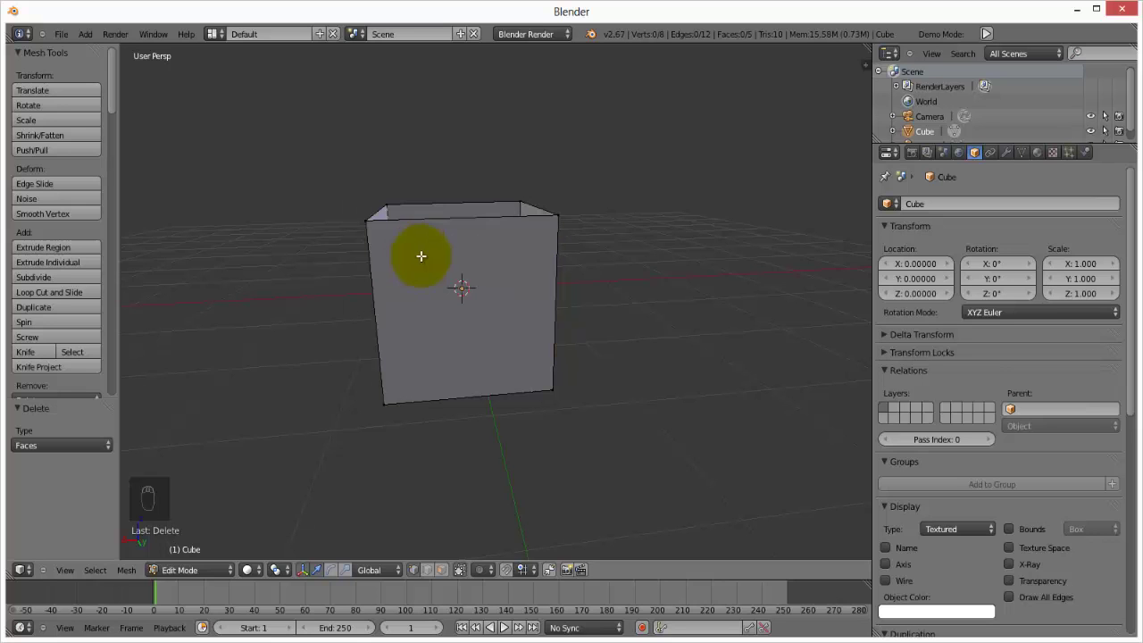
Select the four corner vertices of the open cube's side face on the positive Y side
middle_click_drag(441, 242, 426, 286)
right_click(425, 284)
scroll(485, 341, "up", 2)
middle_click_drag(486, 341, 431, 306)
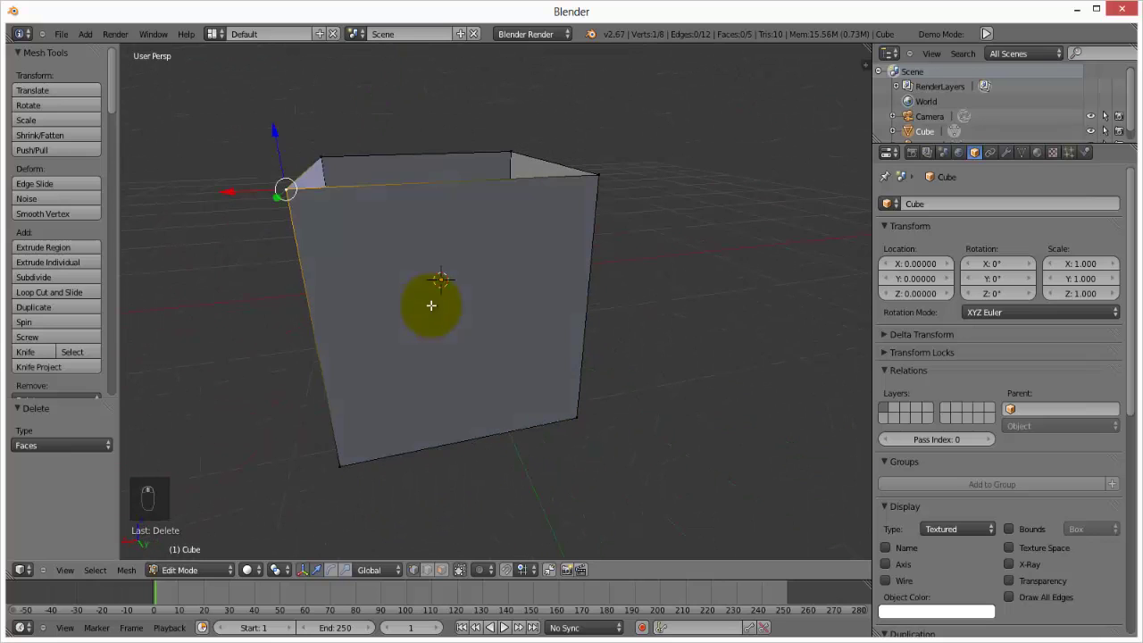
scroll(638, 256, "down", 5)
middle_click_drag(517, 277, 462, 304)
right_click(516, 267, "shift")
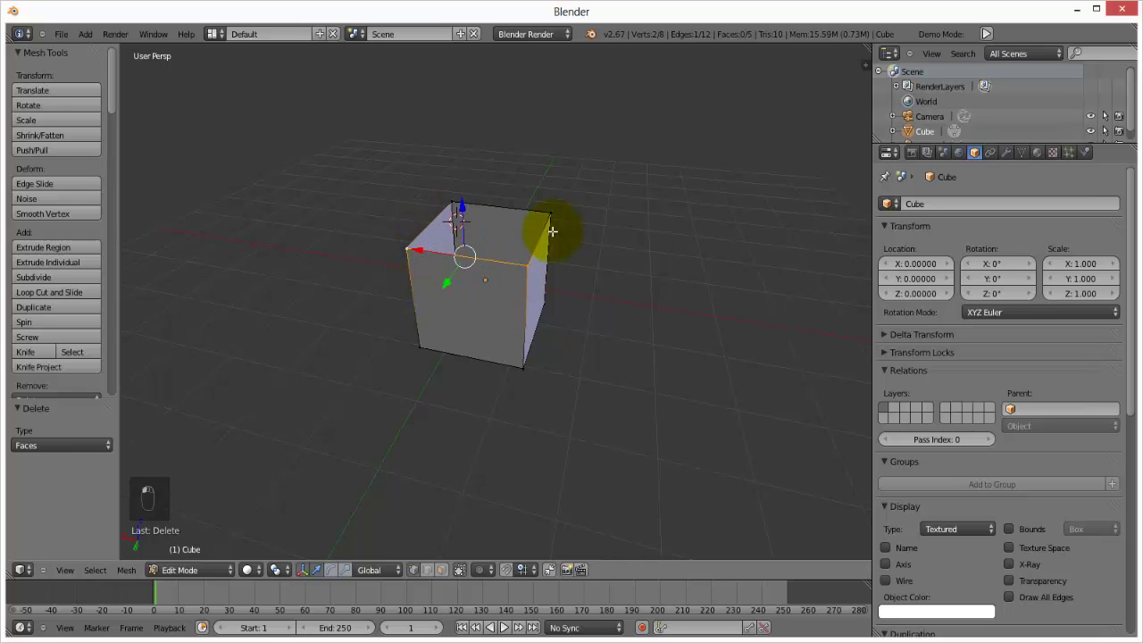
middle_click_drag(403, 306, 477, 332)
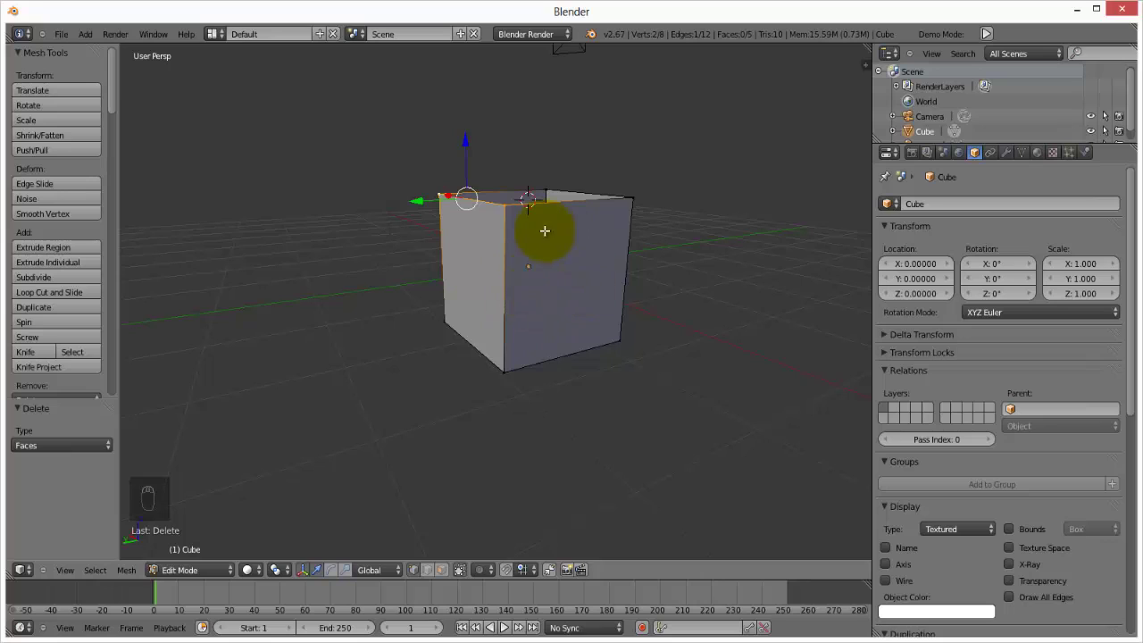
right_click(442, 325, "shift")
right_click(494, 362, "shift")
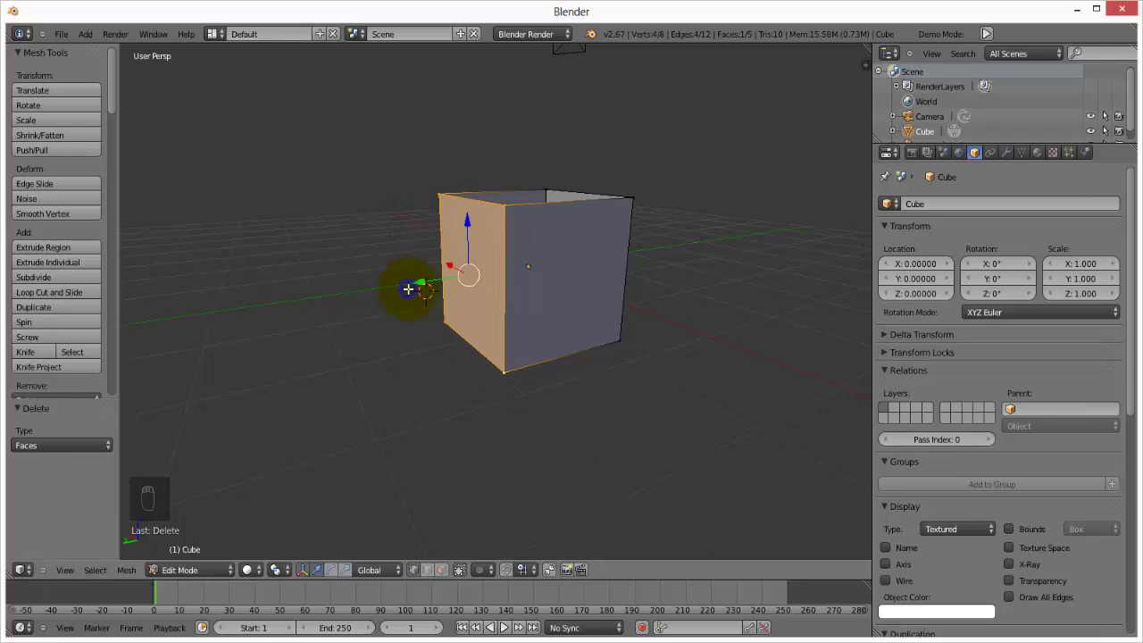
Try to move the selected side face outward about 0.78 units along the Y axis
middle_click_drag(503, 273, 585, 314)
key("g")
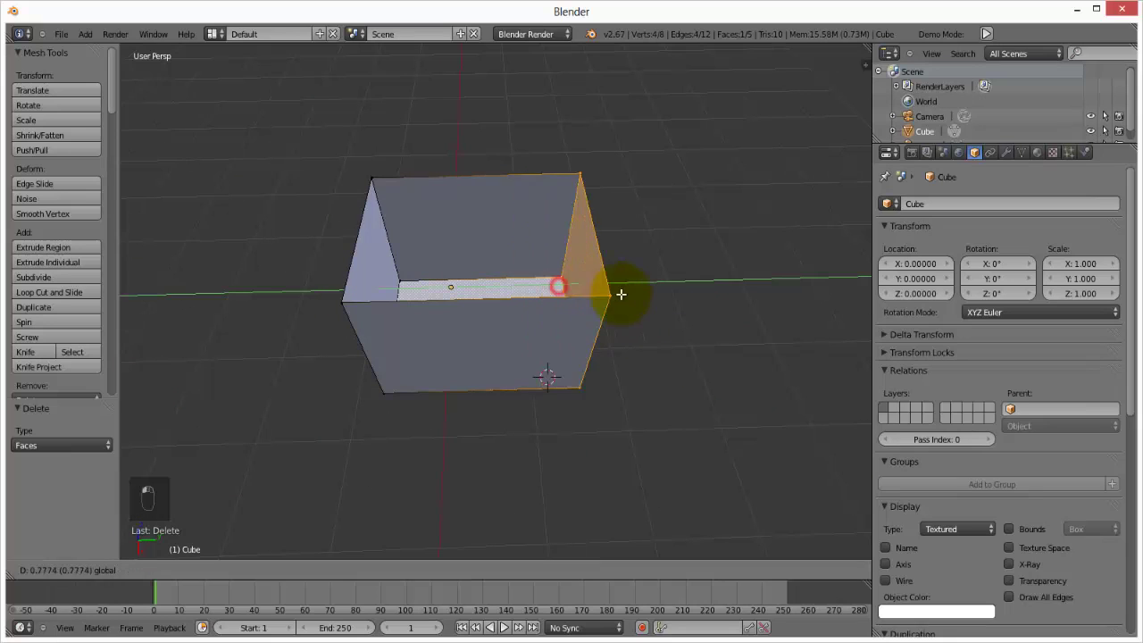
right_click(628, 300)
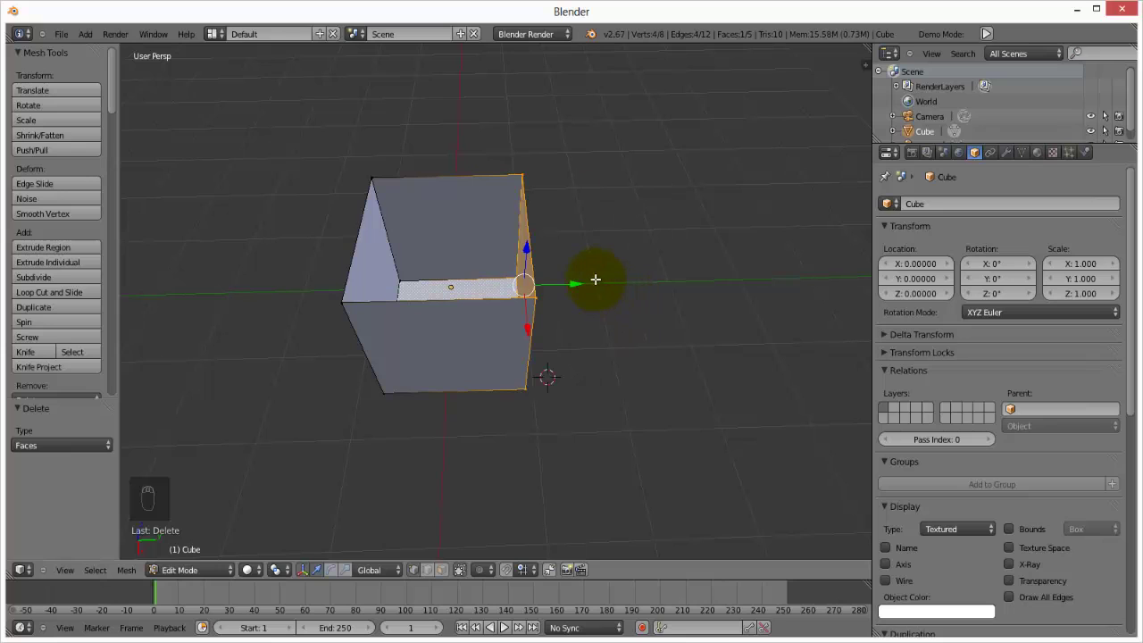
Return the cube to Object Mode and switch the manipulator to scaling
key("Tab")
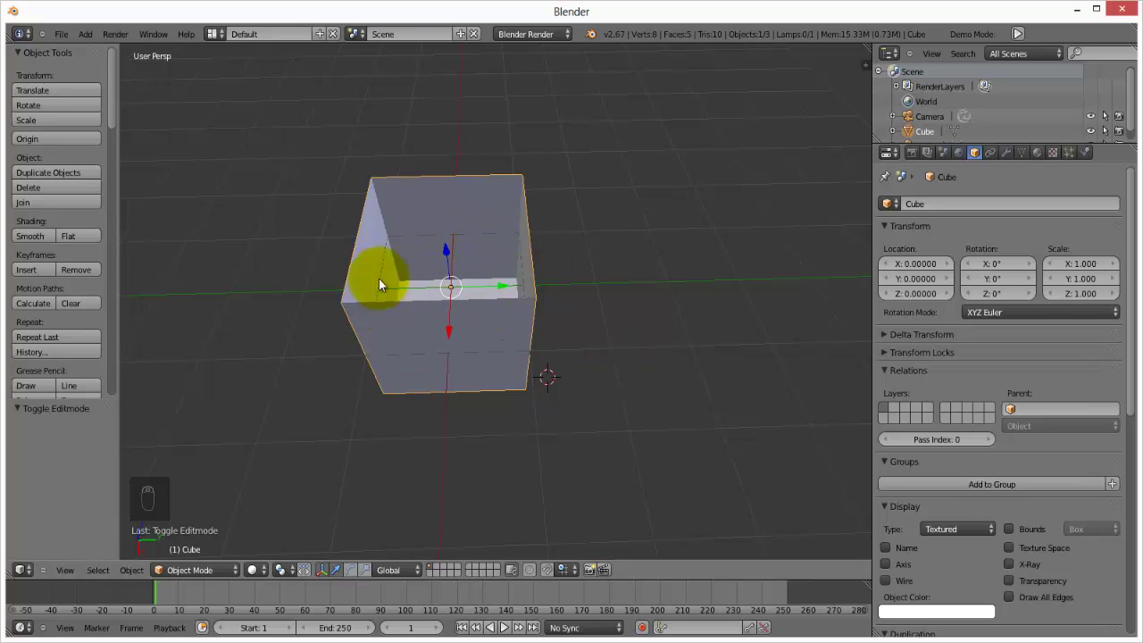
key("s")
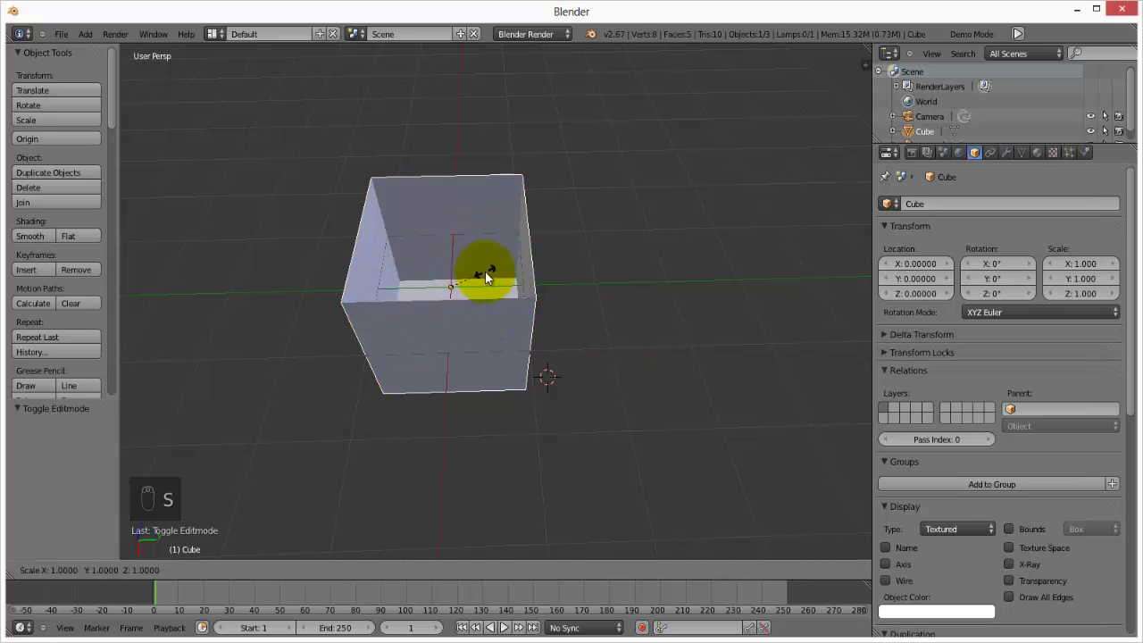
left_click(485, 271)
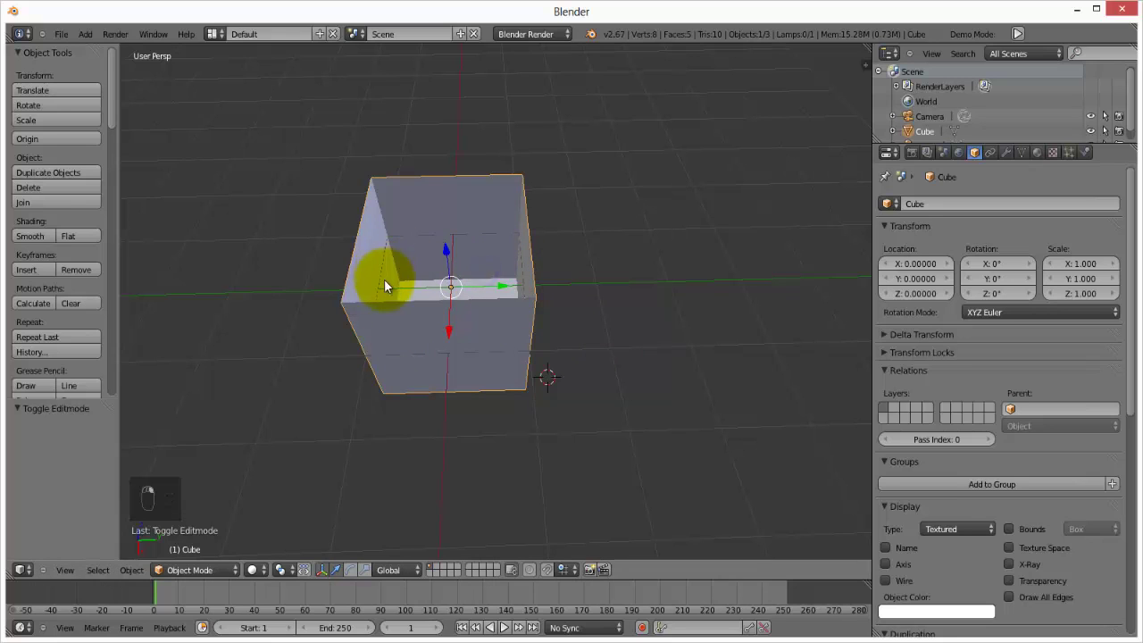
left_click(365, 570)
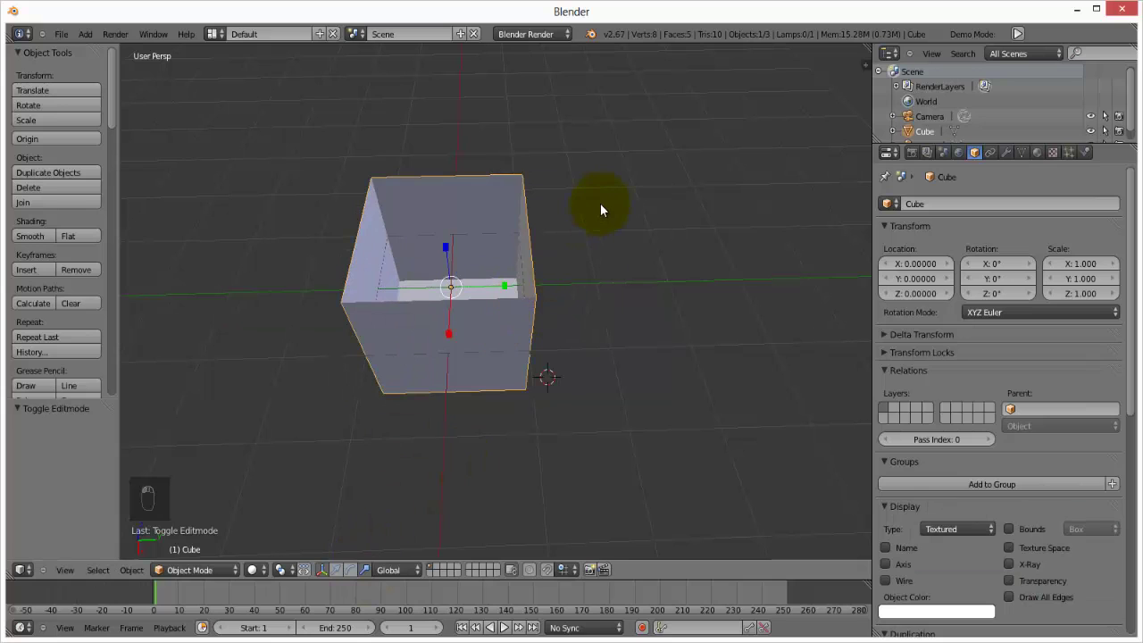
Try scaling the cube uniformly to about 1.66, and only along the Y axis to about 1.77
key("s")
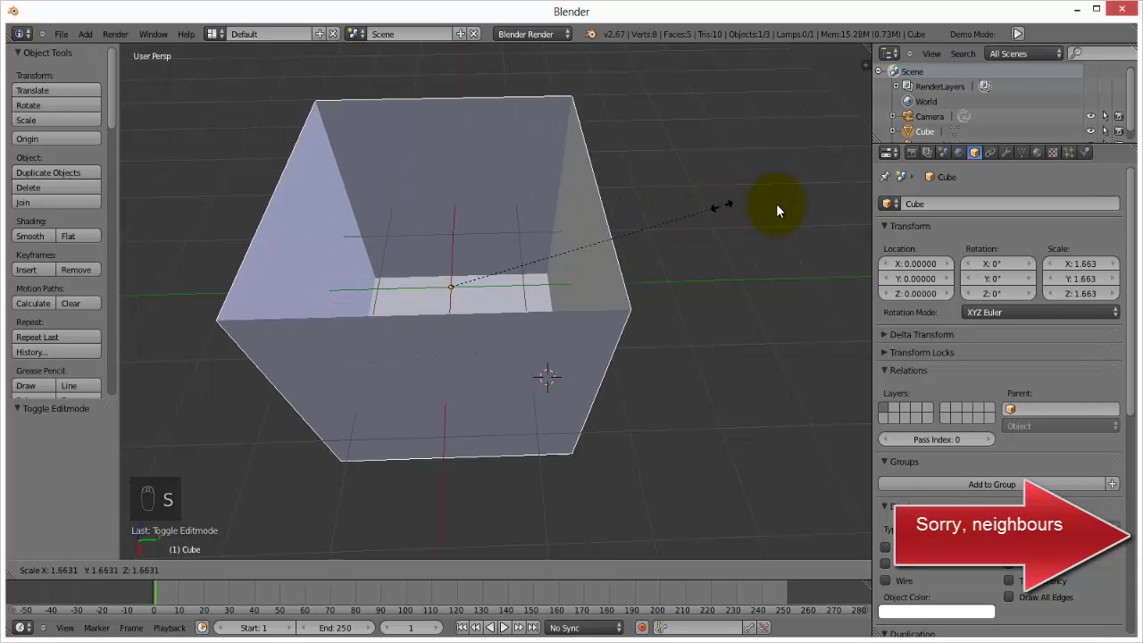
right_click(747, 207)
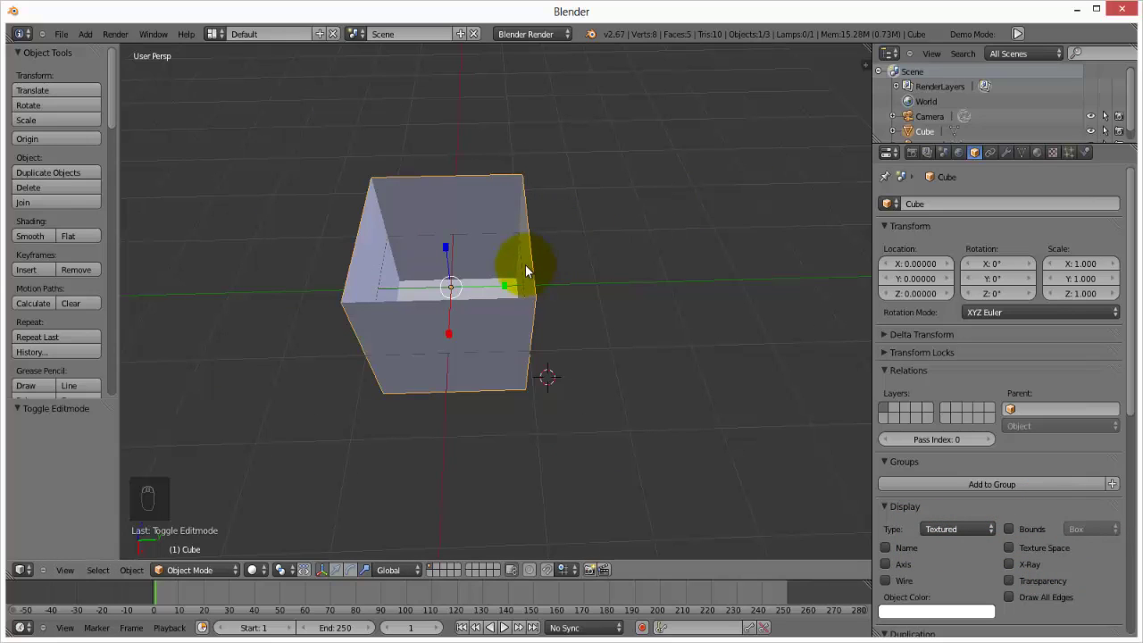
key("s")
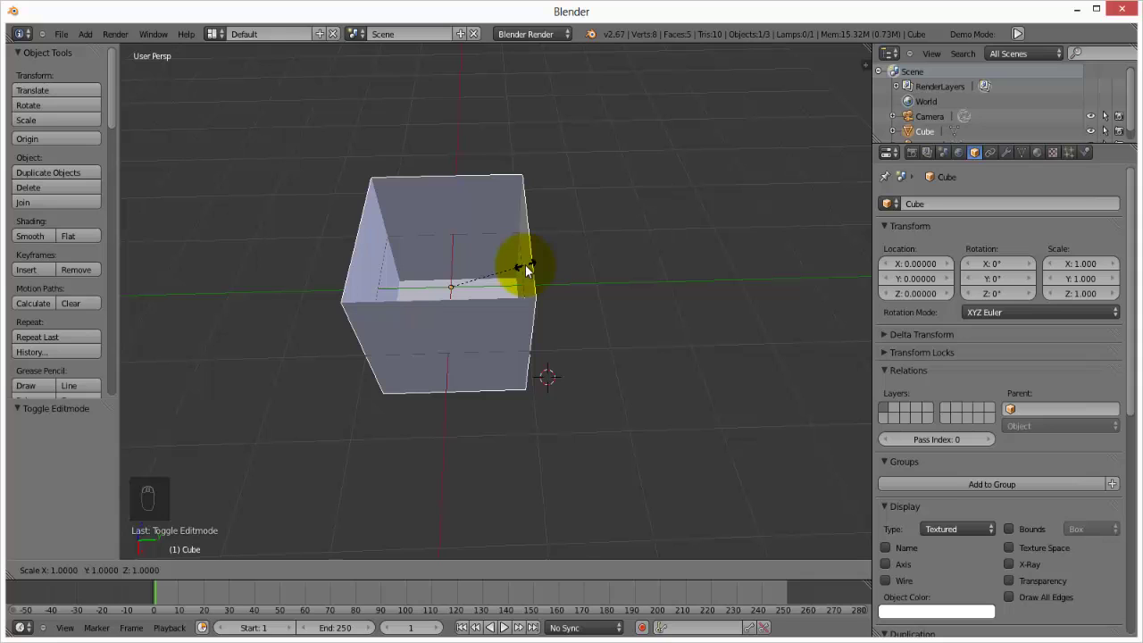
key("y")
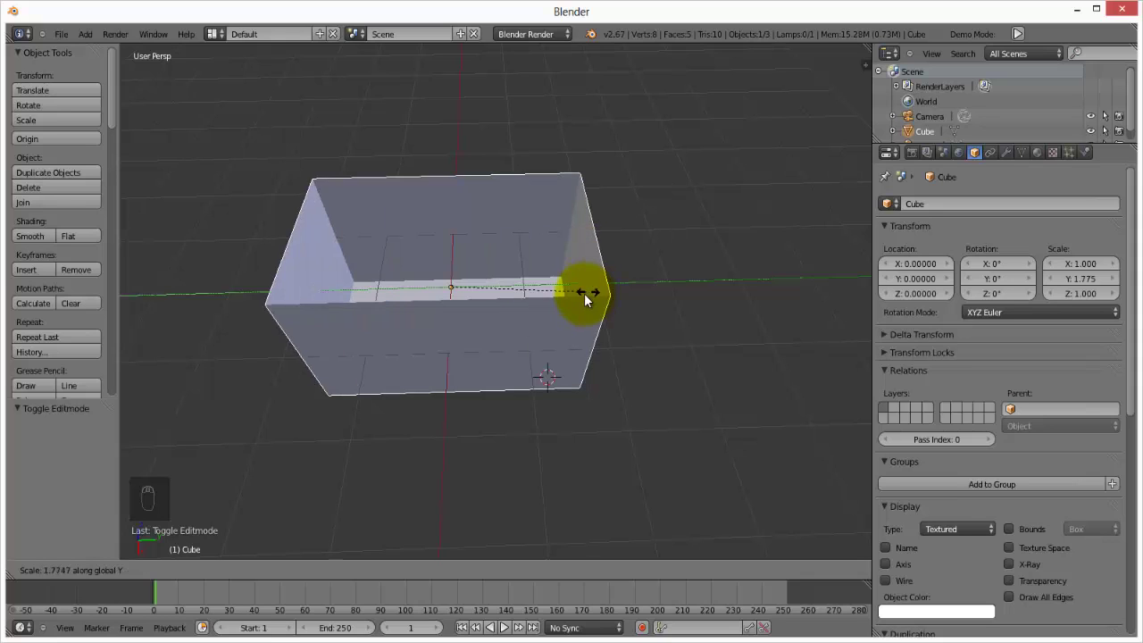
right_click(636, 289)
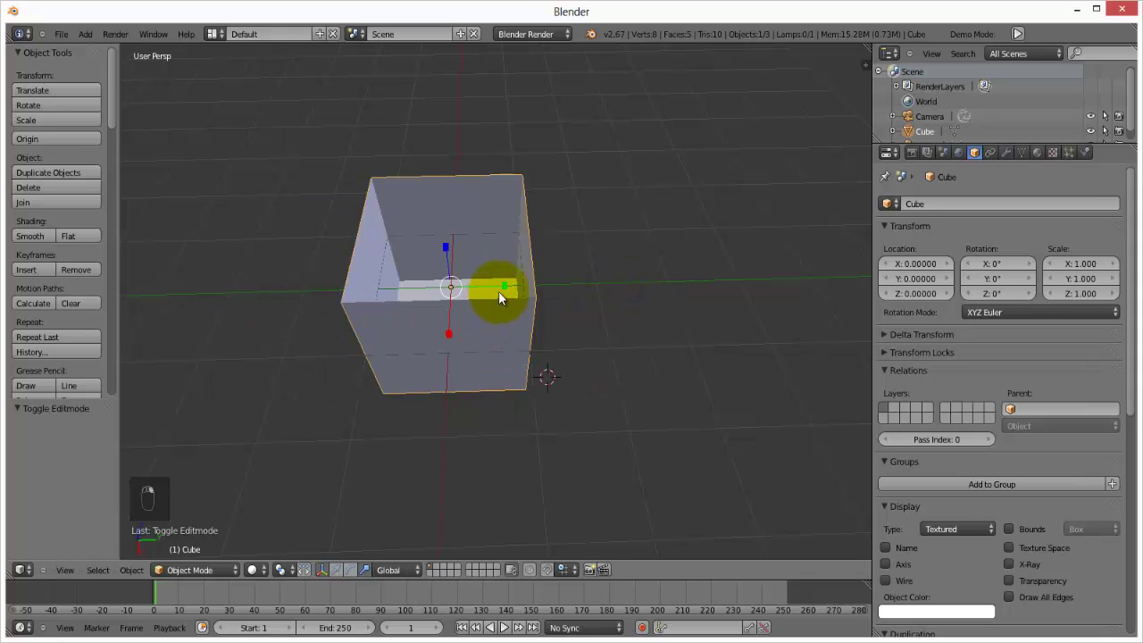
key("s")
key("y")
right_click(617, 289)
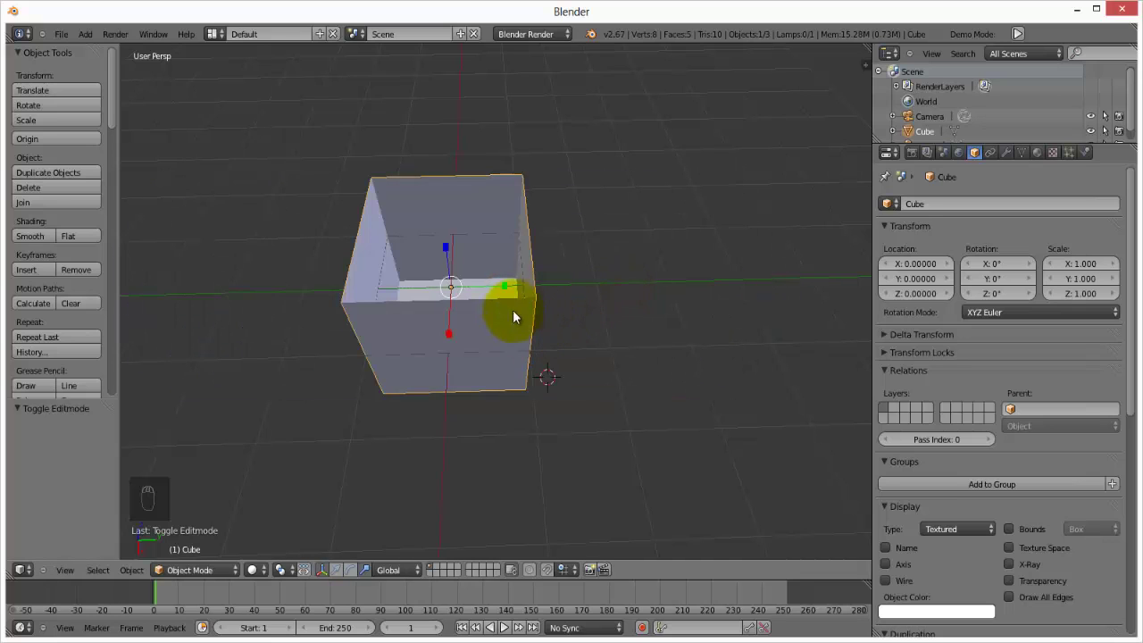
Scale the open cube by a factor of 2 along the Y axis
key("s")
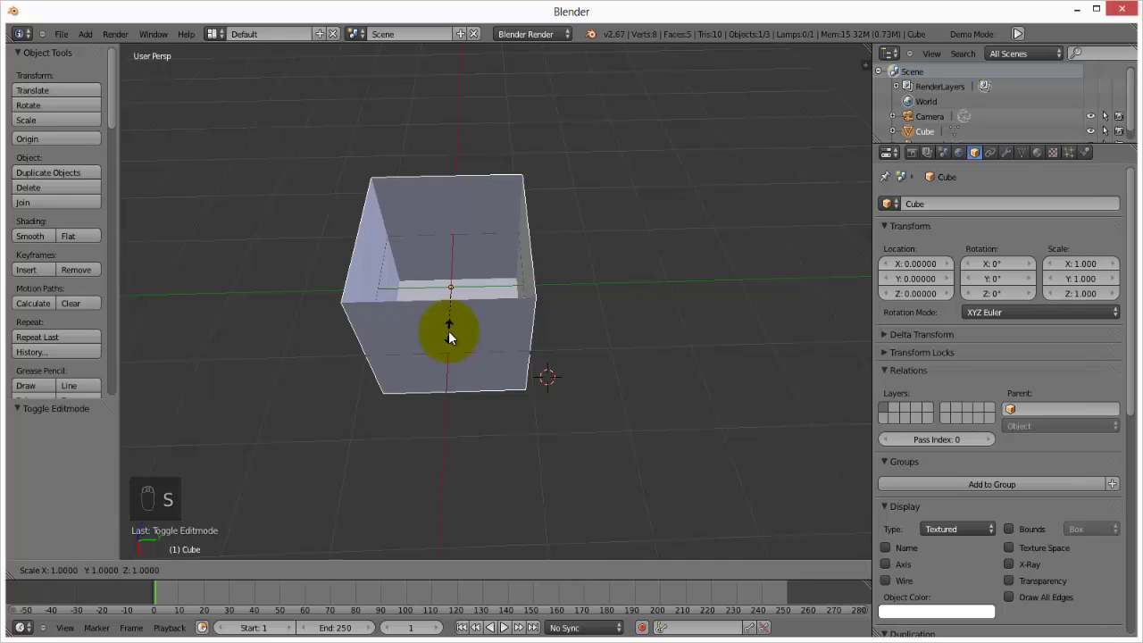
key("y")
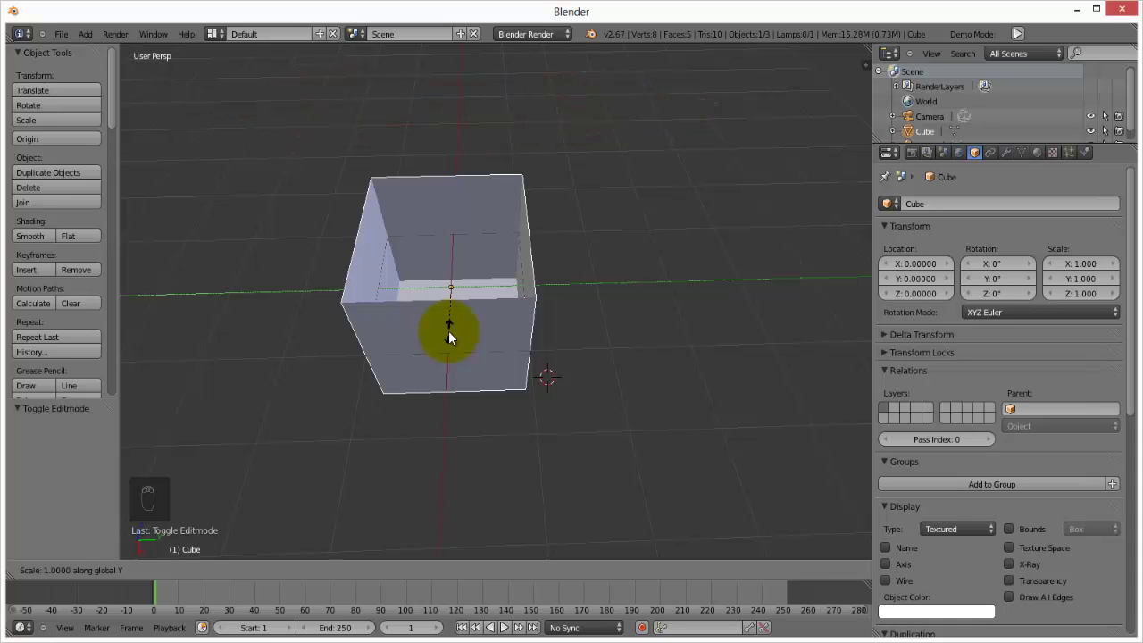
type("2")
key("Return")
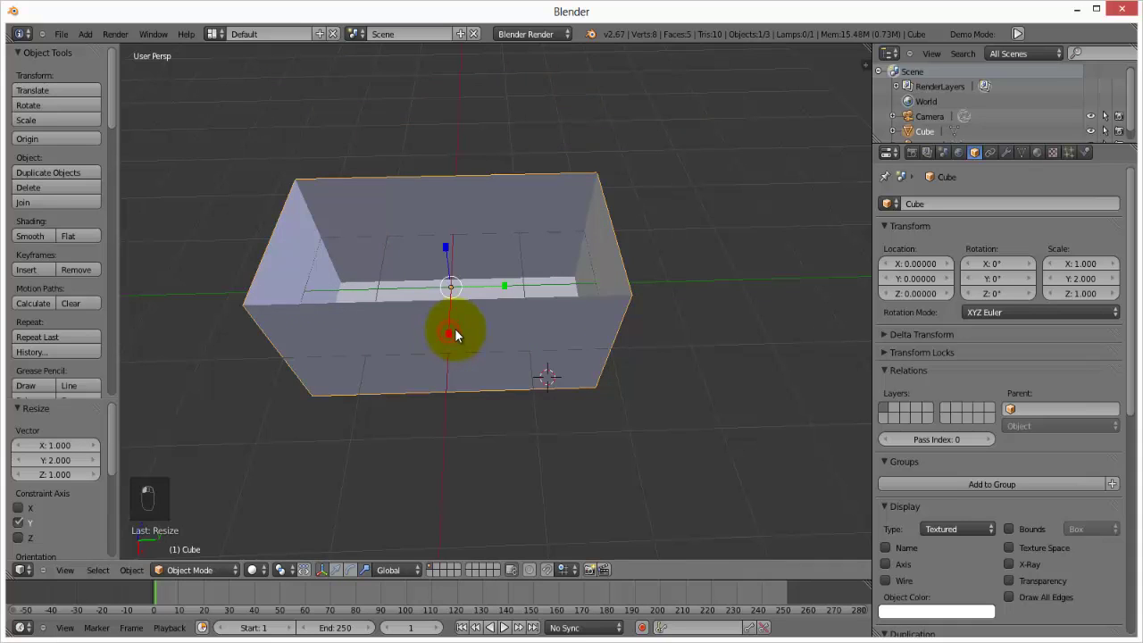
Scale the open box by a factor of 1.5 along the X axis
middle_click_drag(454, 330, 443, 301)
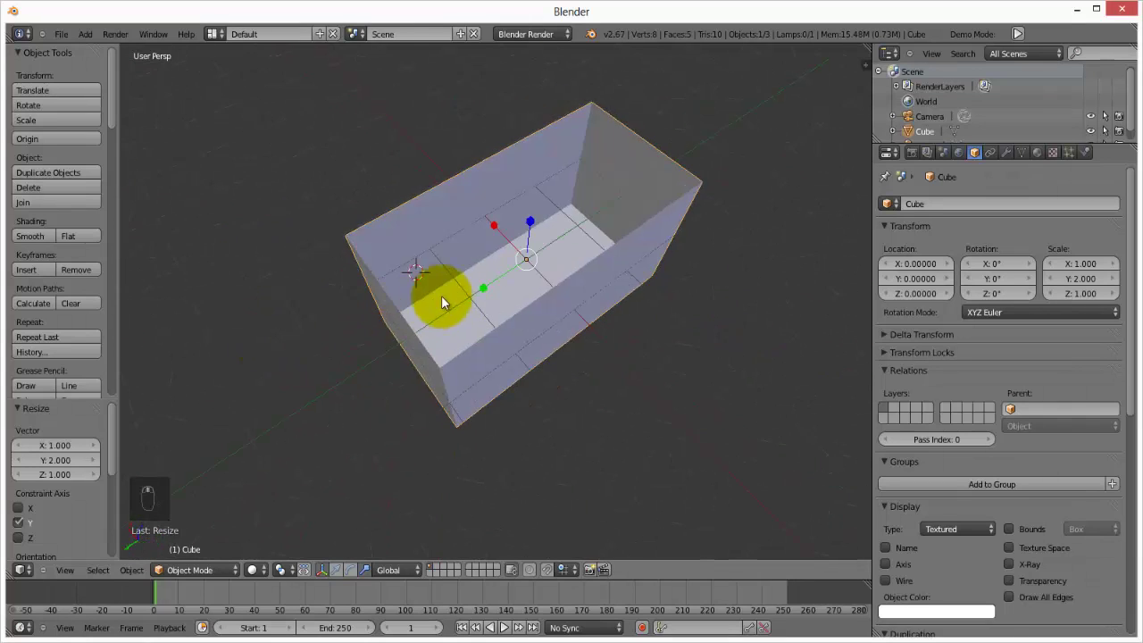
middle_click_drag(542, 301, 574, 280)
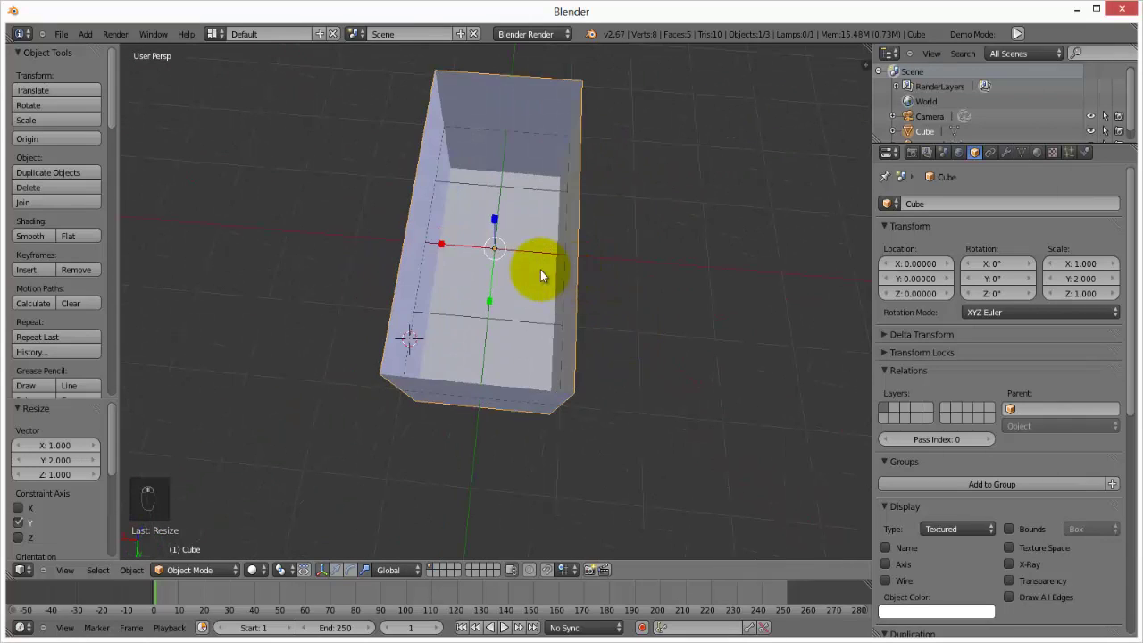
key("s")
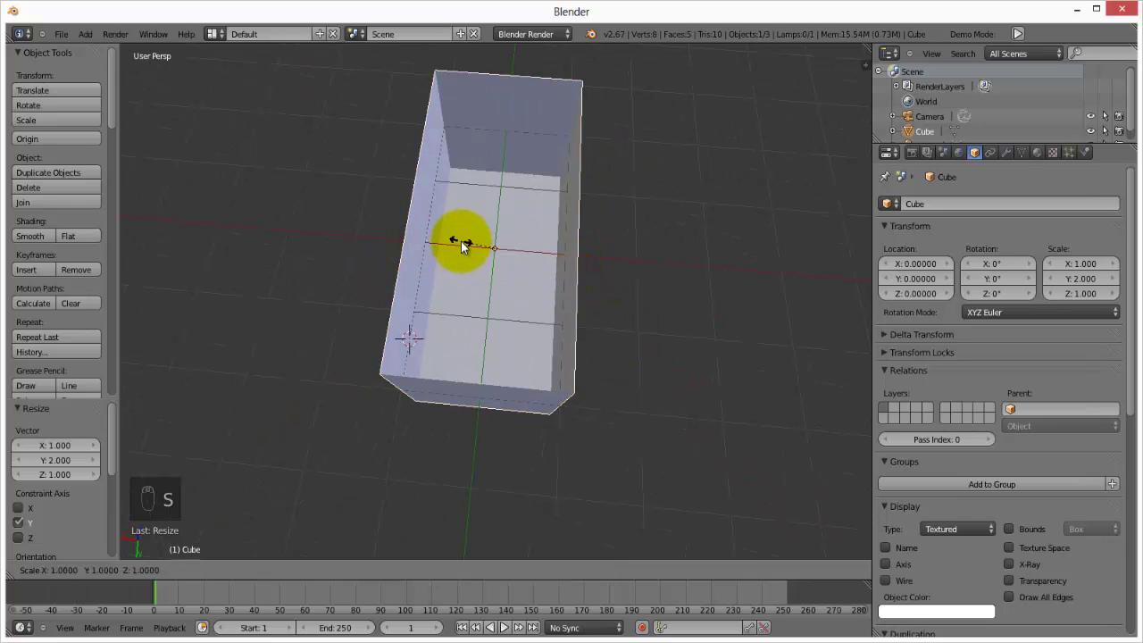
key("x")
type("1.")
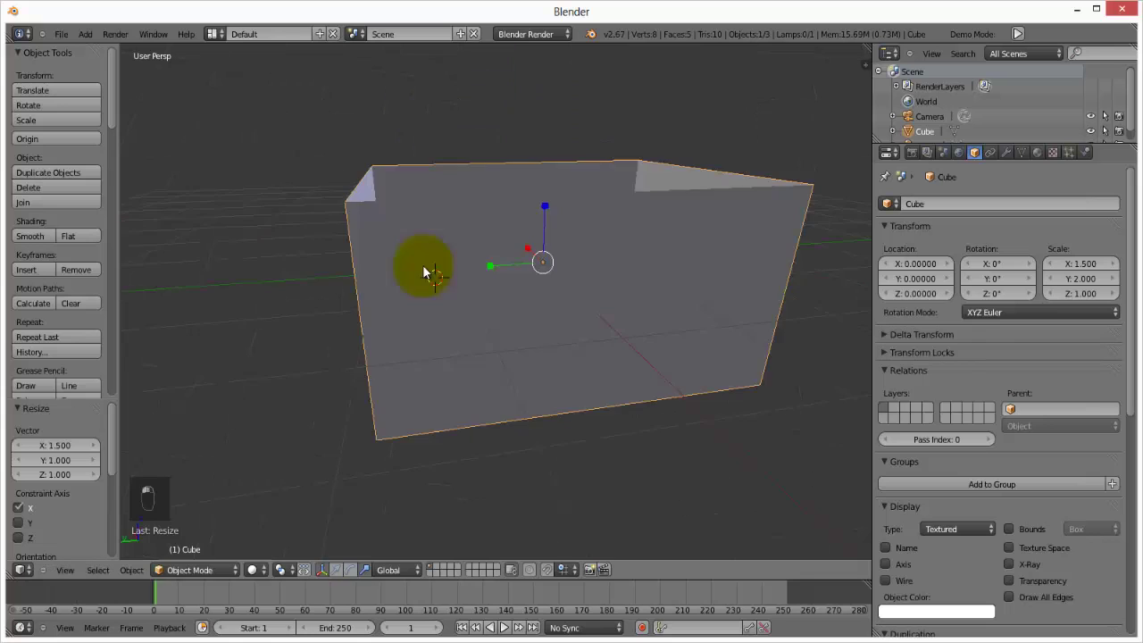
Add a plane mesh to the scene at the 3D cursor
scroll(422, 277, "down", 5)
middle_click_drag(422, 300, 573, 341)
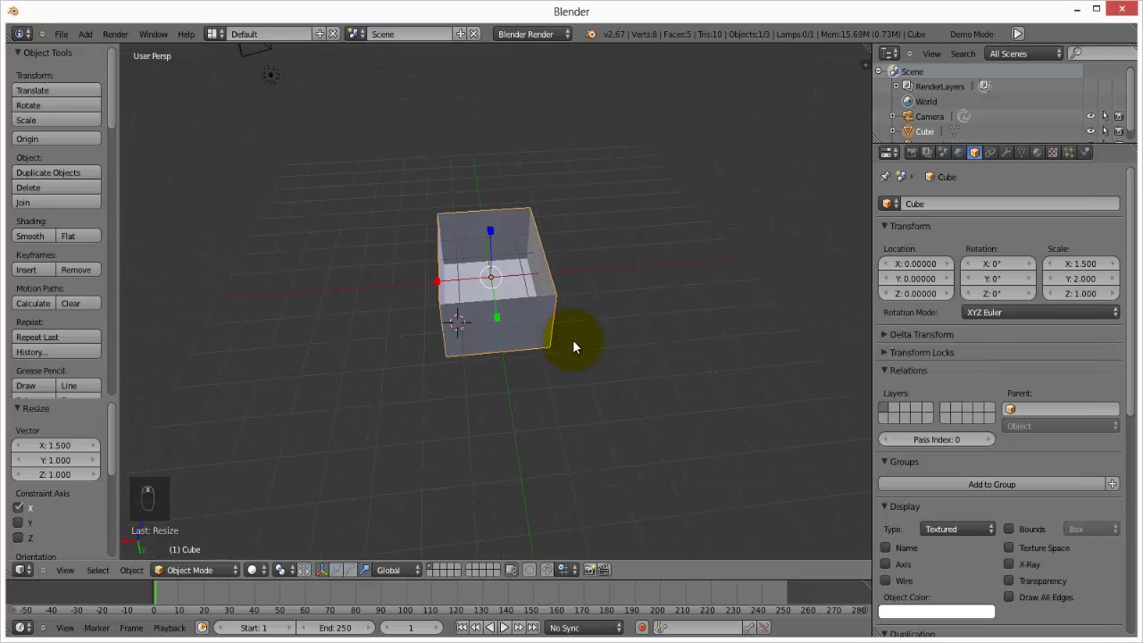
mouse_move(491, 321)
middle_mouse_down()
mouse_move(439, 280)
mouse_move(449, 336)
mouse_move(472, 283)
mouse_move(526, 322)
mouse_move(494, 322)
middle_mouse_up()
middle_click_drag(455, 355, 140, 59)
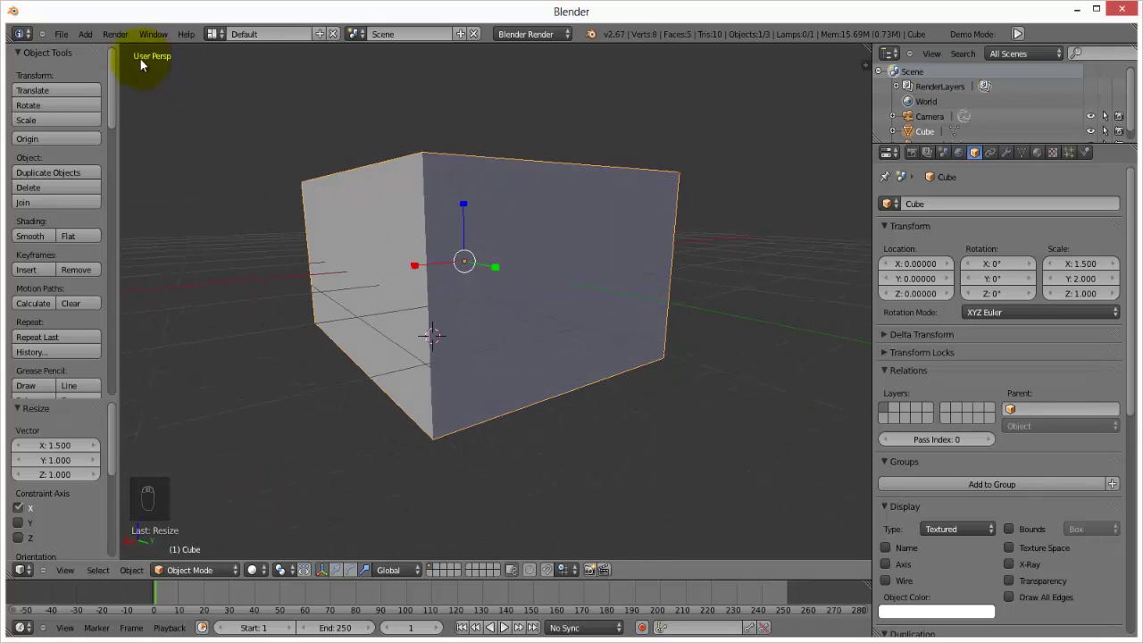
left_click(79, 36)
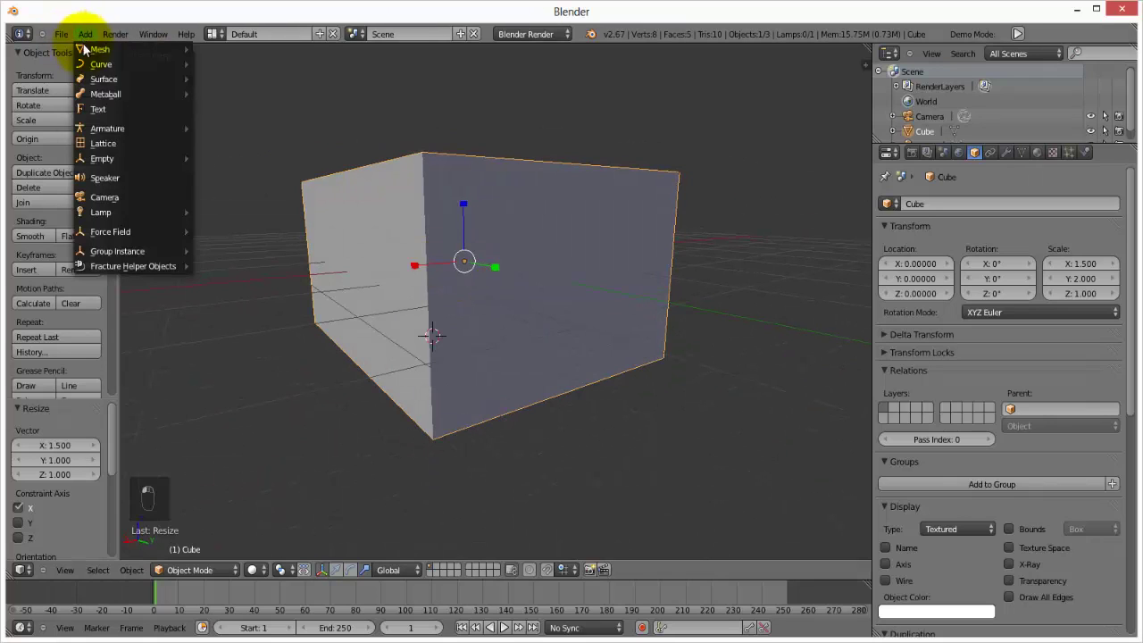
mouse_move(86, 47)
left_click(265, 52)
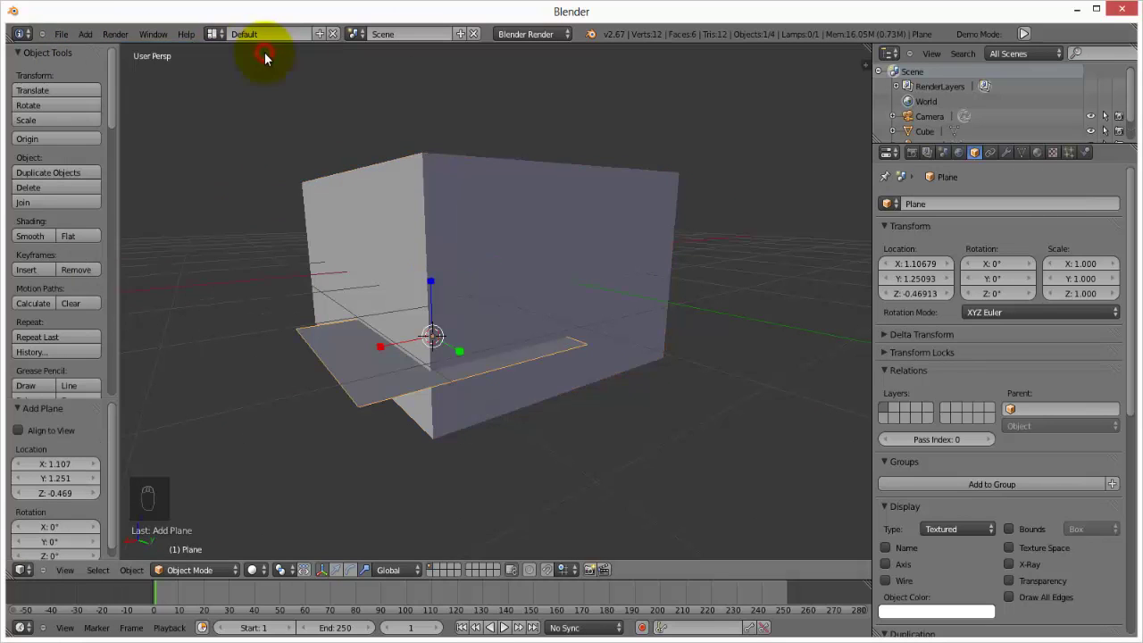
Switch the viewport to the right-side view in orthographic projection
left_click(71, 569)
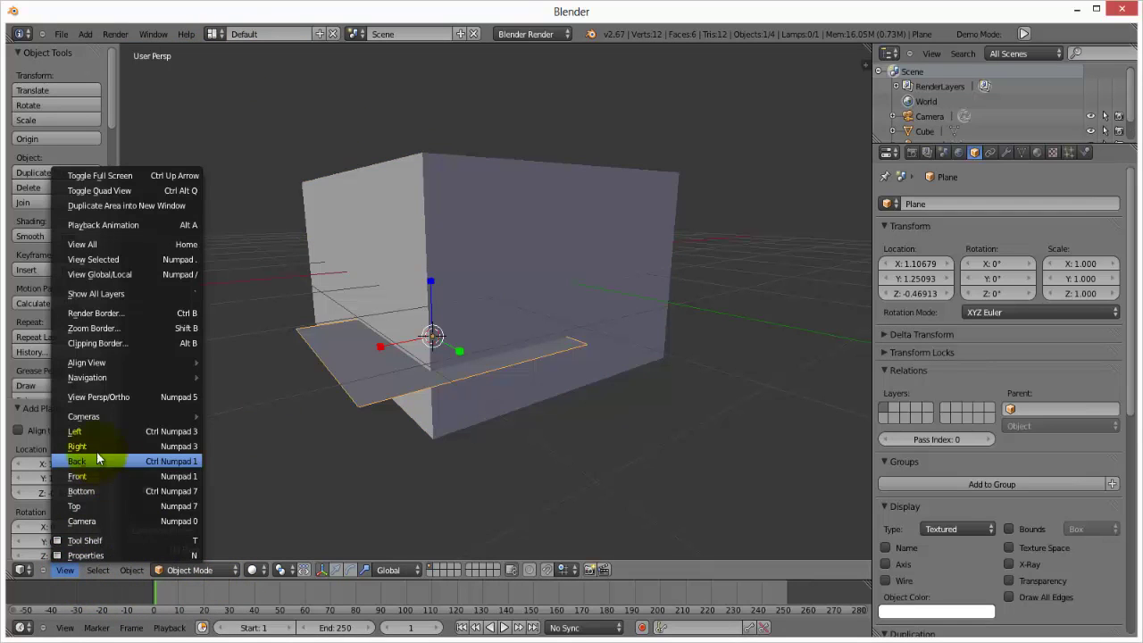
left_click(92, 445)
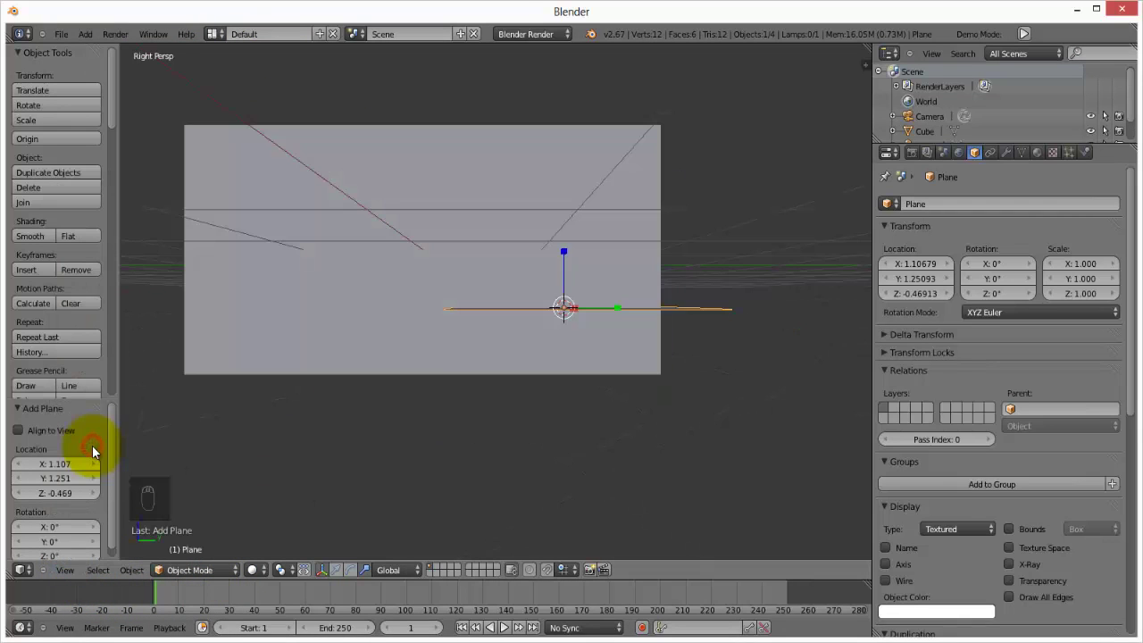
key("KP_3")
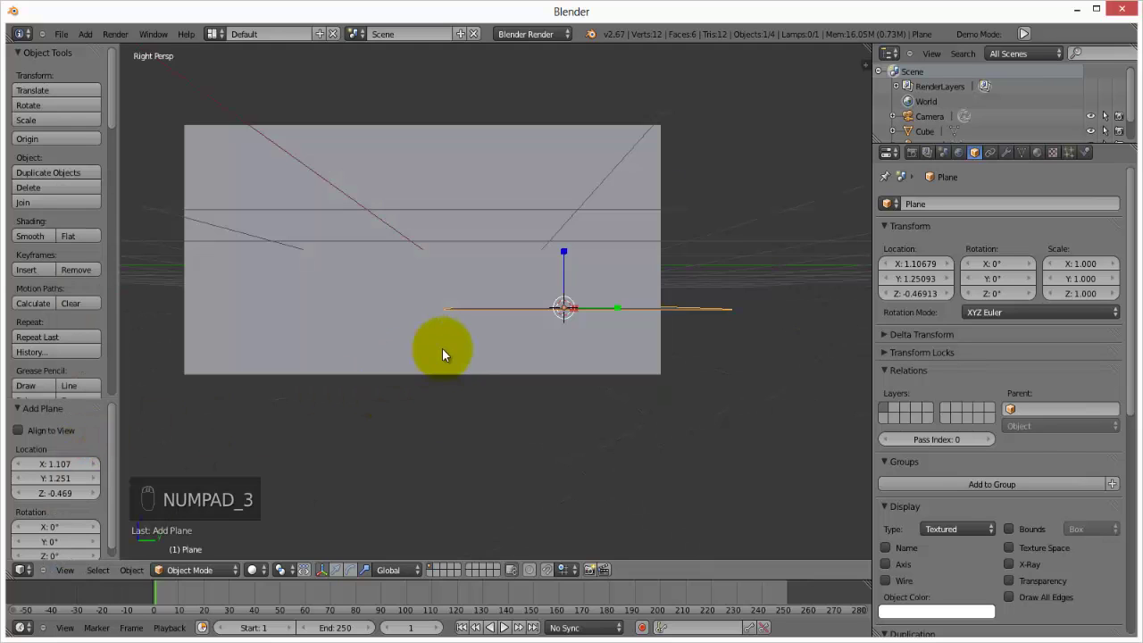
left_click(65, 570)
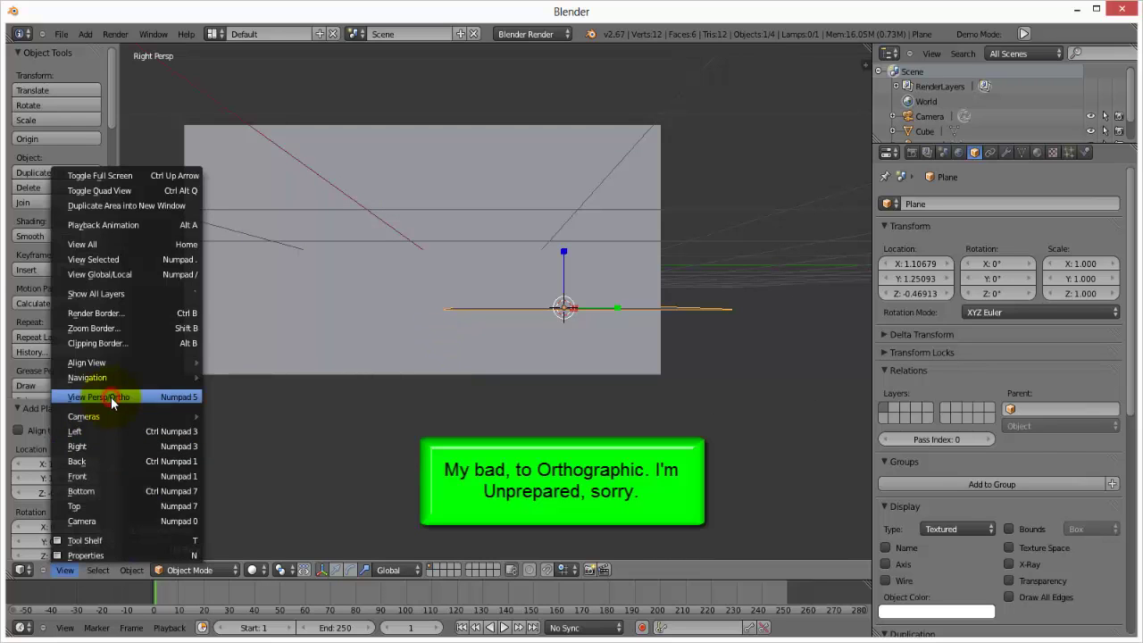
left_click(110, 396)
Center the plane on the box's top edge at about Z 1.0 and scale it along Y to about 2.05
key("g")
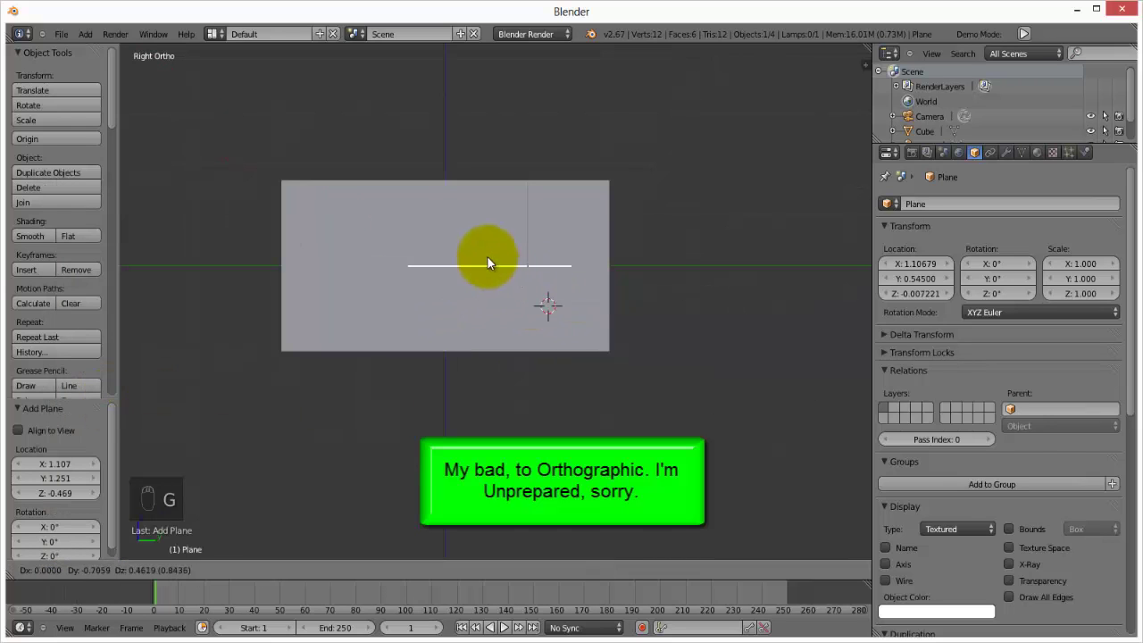
left_click(457, 185)
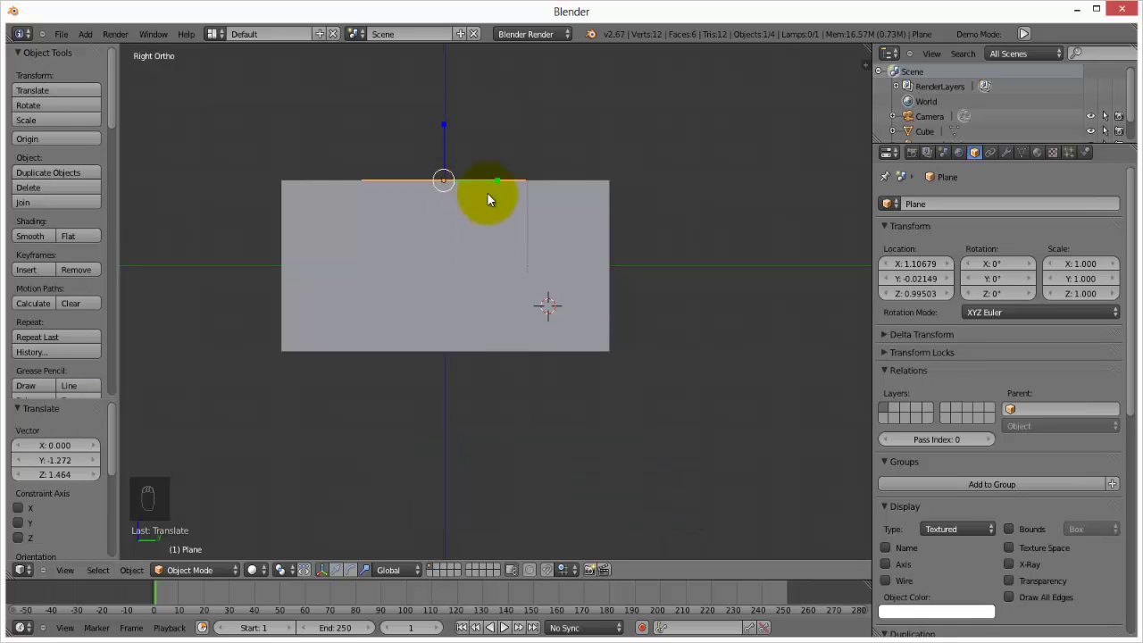
key("s")
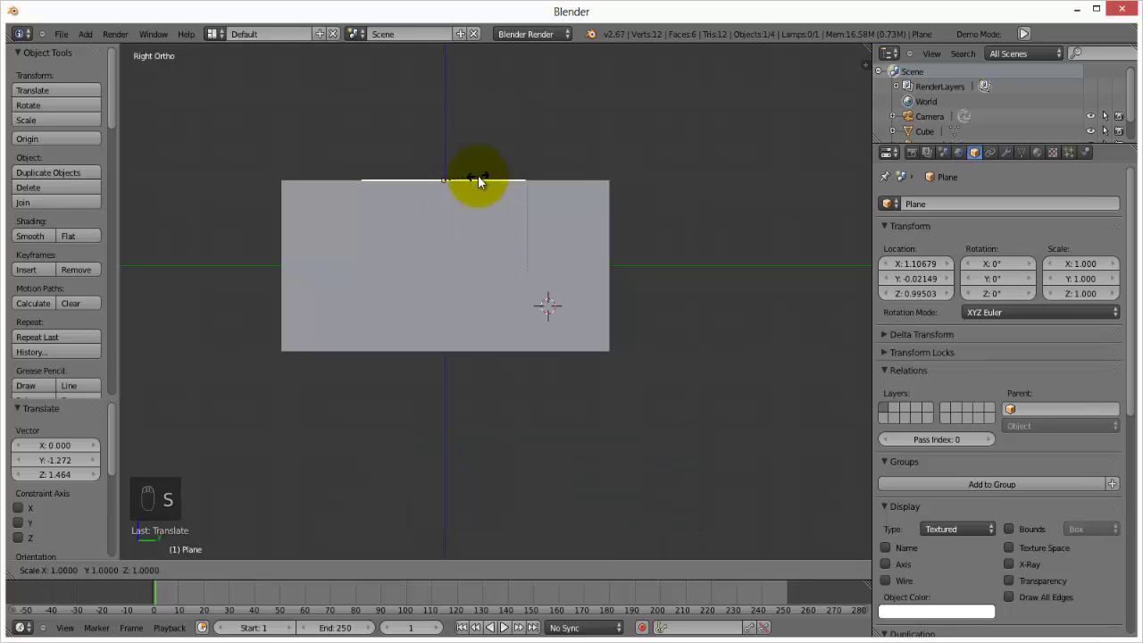
key("y")
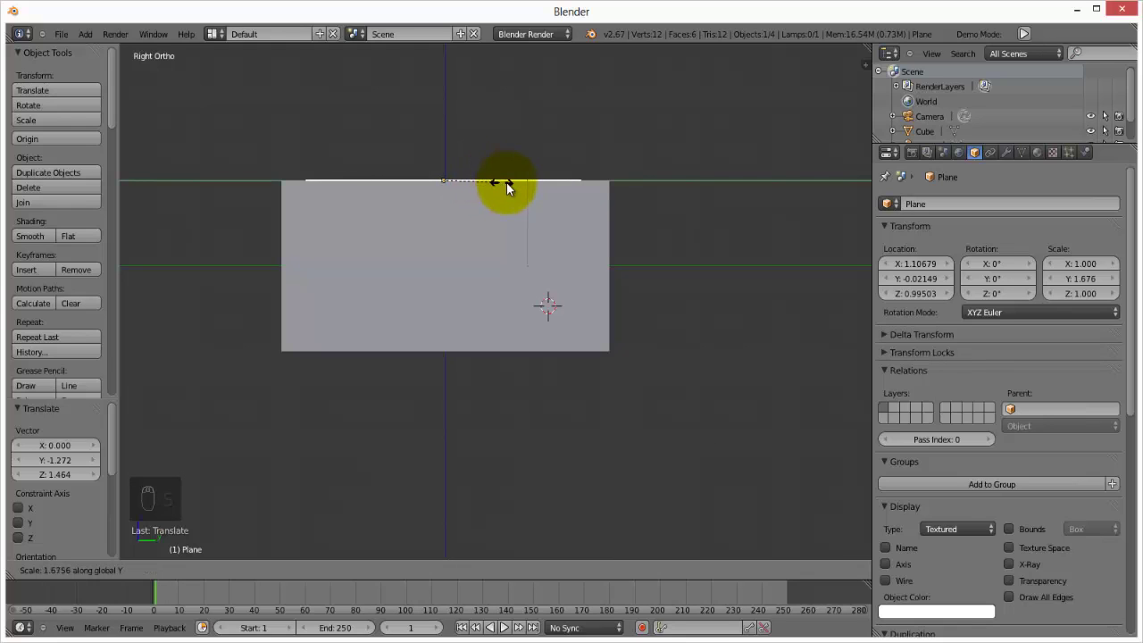
left_click(514, 183)
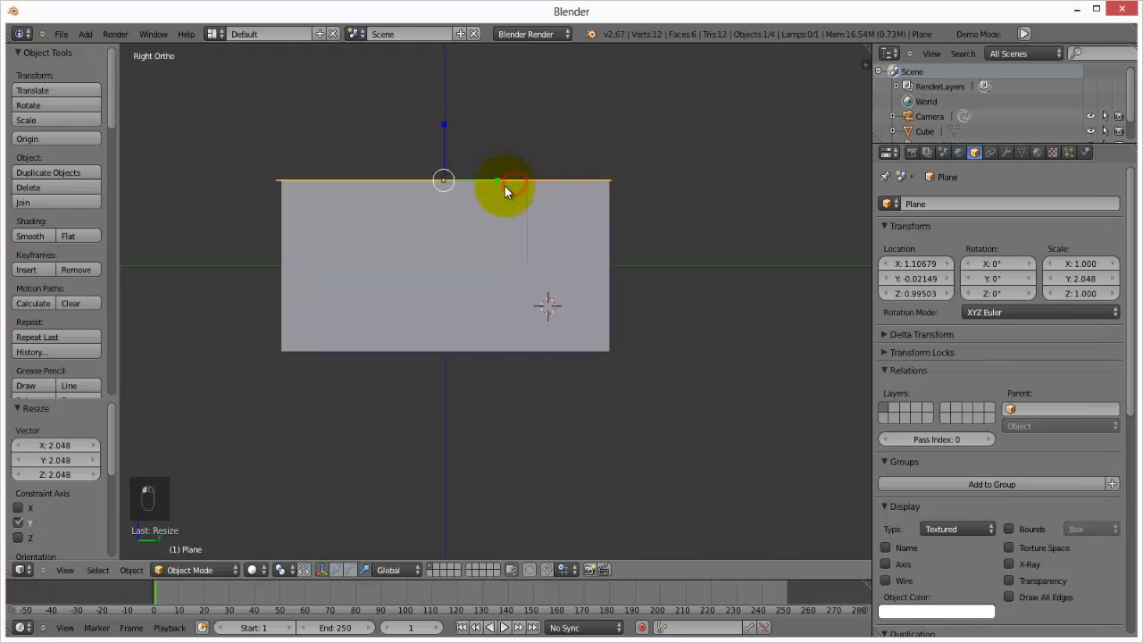
Rotate the plane 45° about the global Y axis
middle_click_drag(643, 254, 492, 301)
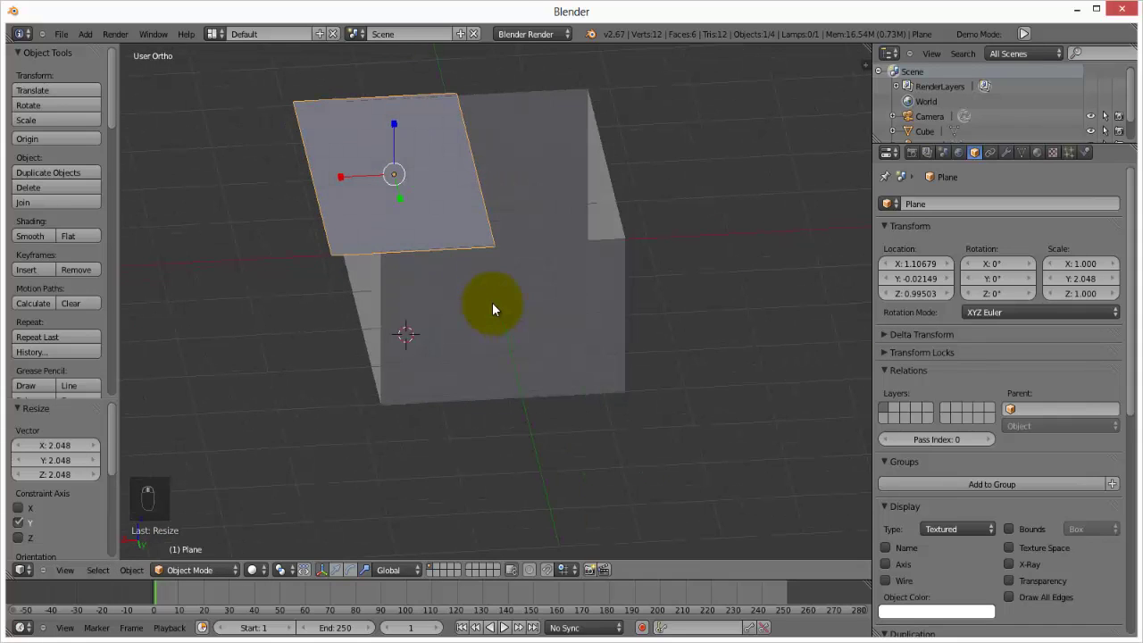
key("r")
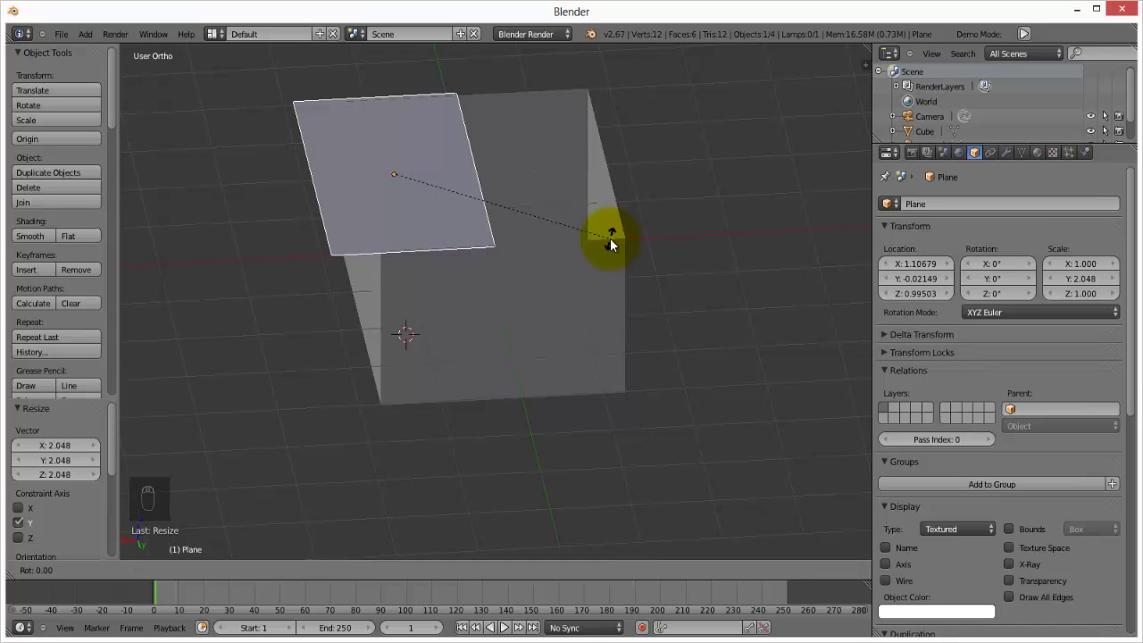
key("y")
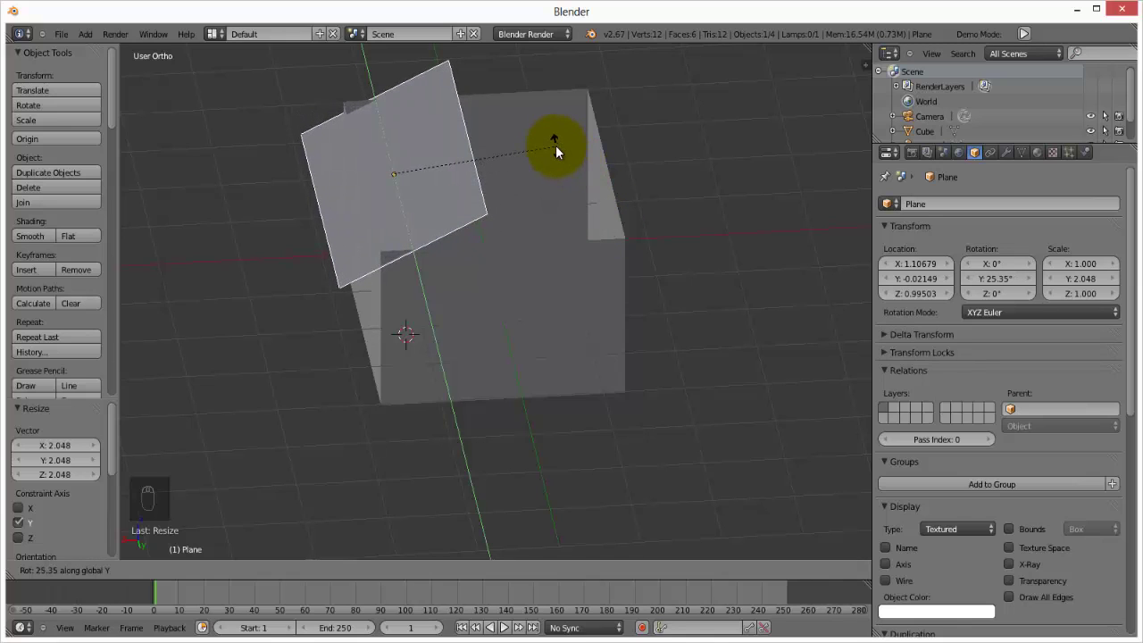
type("45")
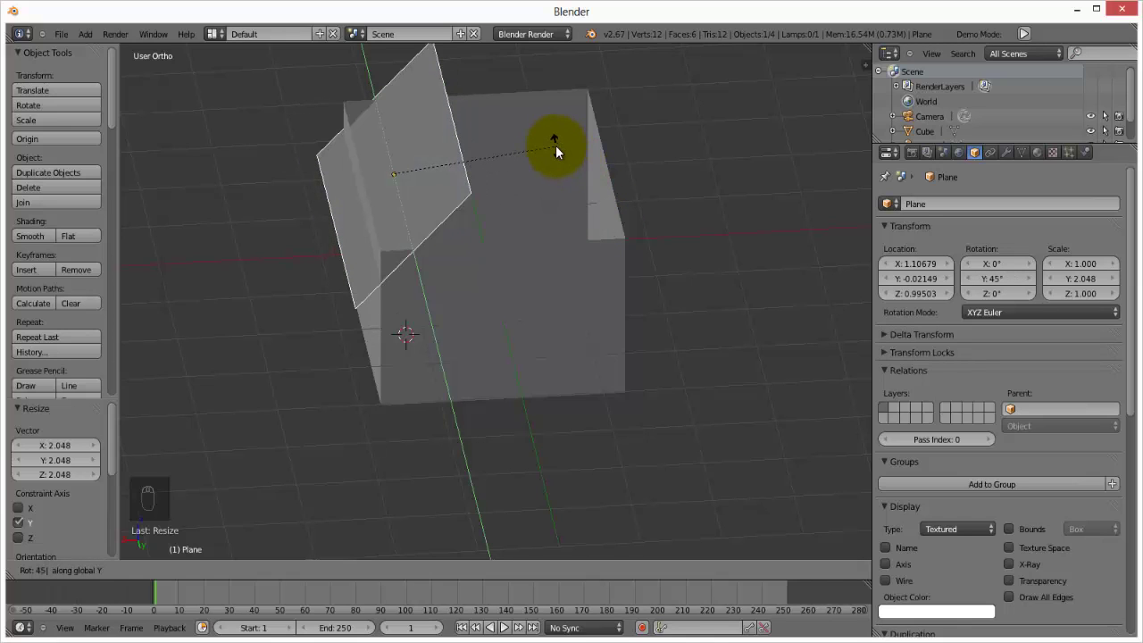
left_click(556, 146)
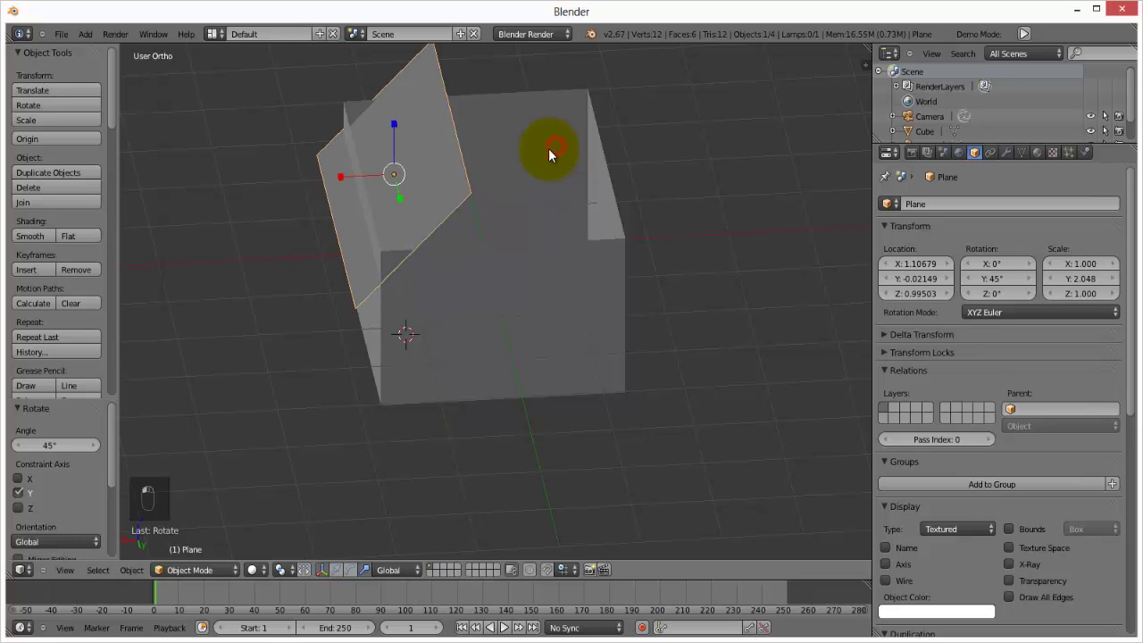
Raise the plane about 0.51 units along the Z axis and set its Y rotation to 30°
left_click(336, 571)
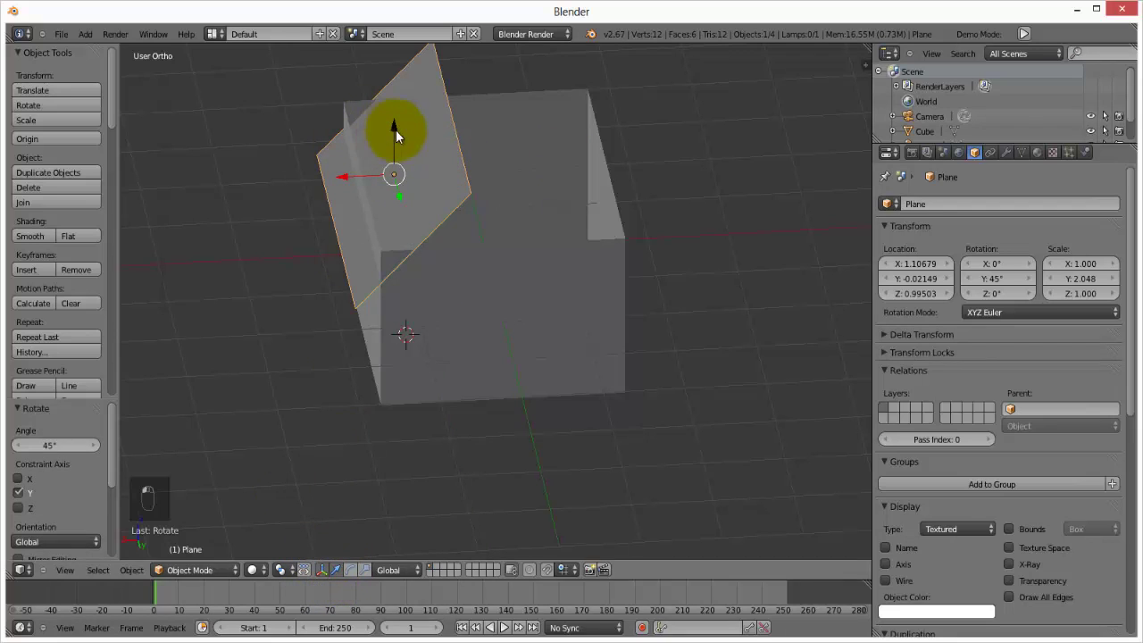
left_click_drag(396, 130, 393, 94)
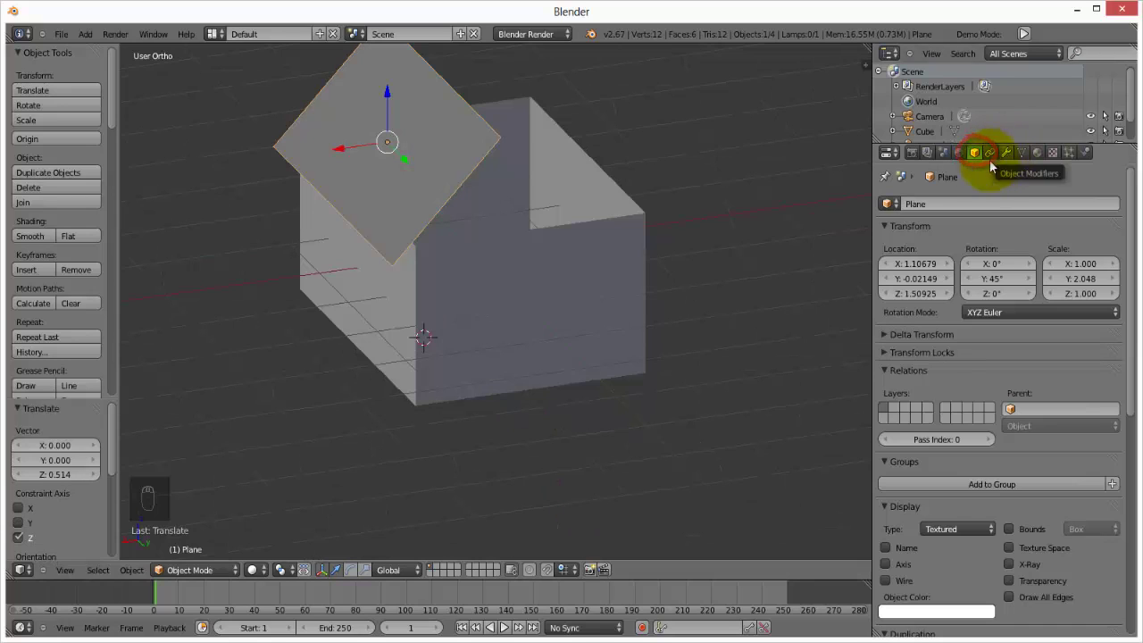
left_click(988, 279)
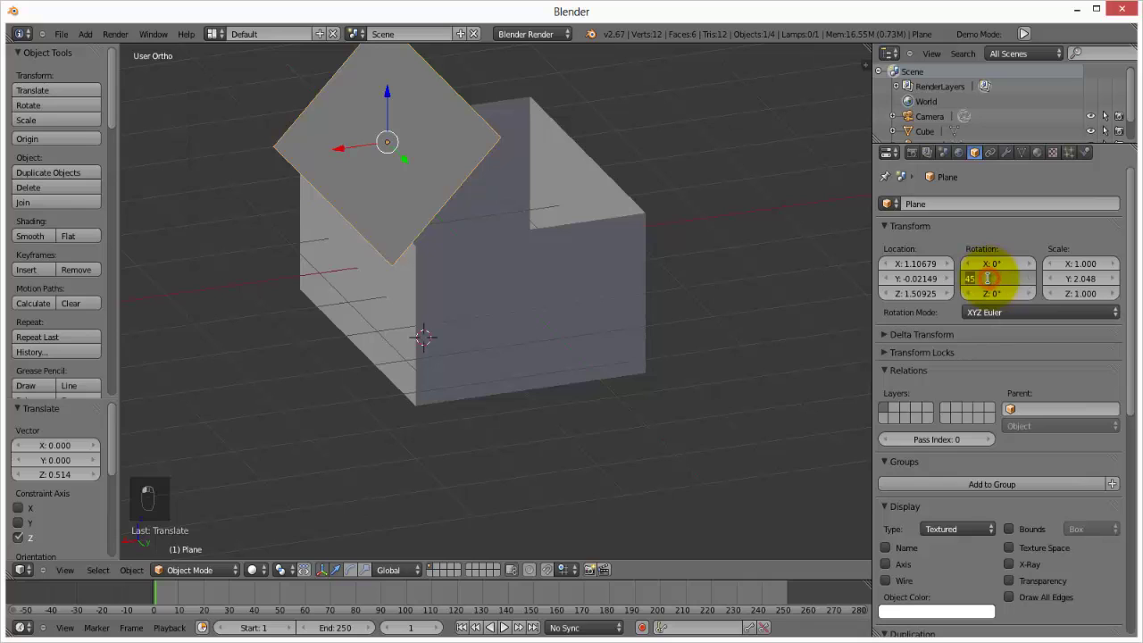
type("30")
key("Return")
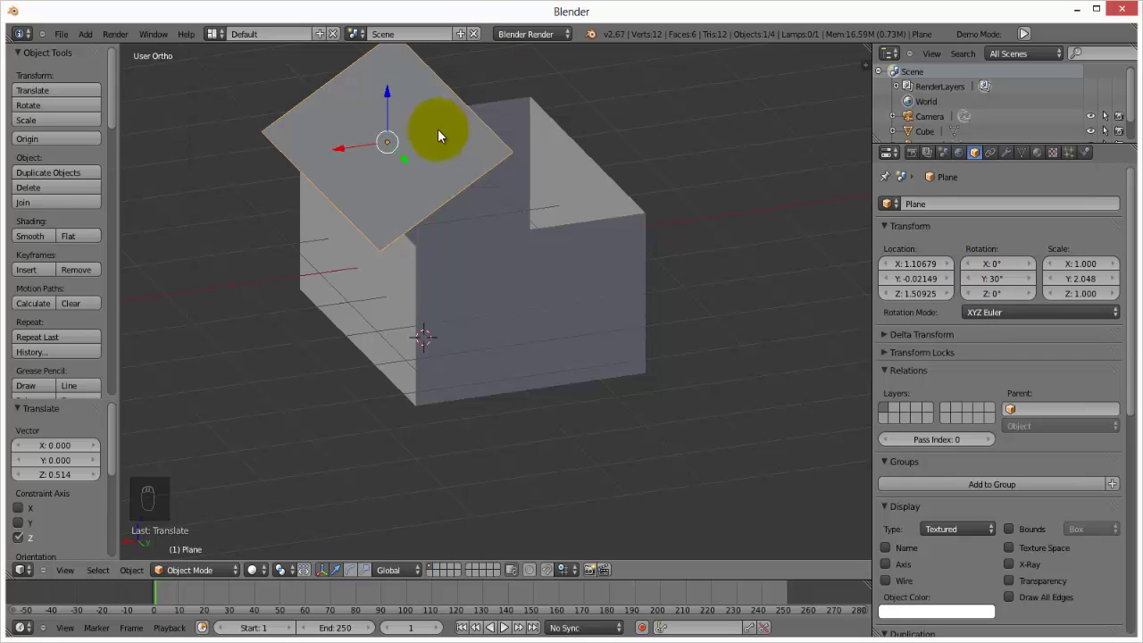
In front view, move the tilted plane over the box's positive X side to about X 0.86, Z 1.42
middle_click_drag(439, 135, 526, 130, "shift")
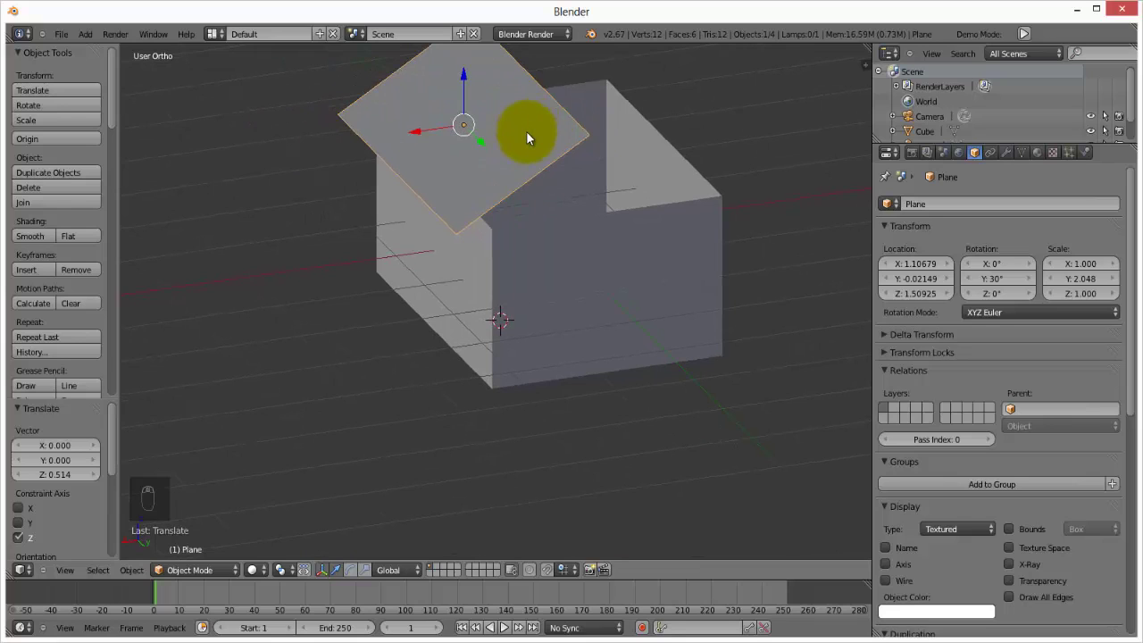
key("KP_1")
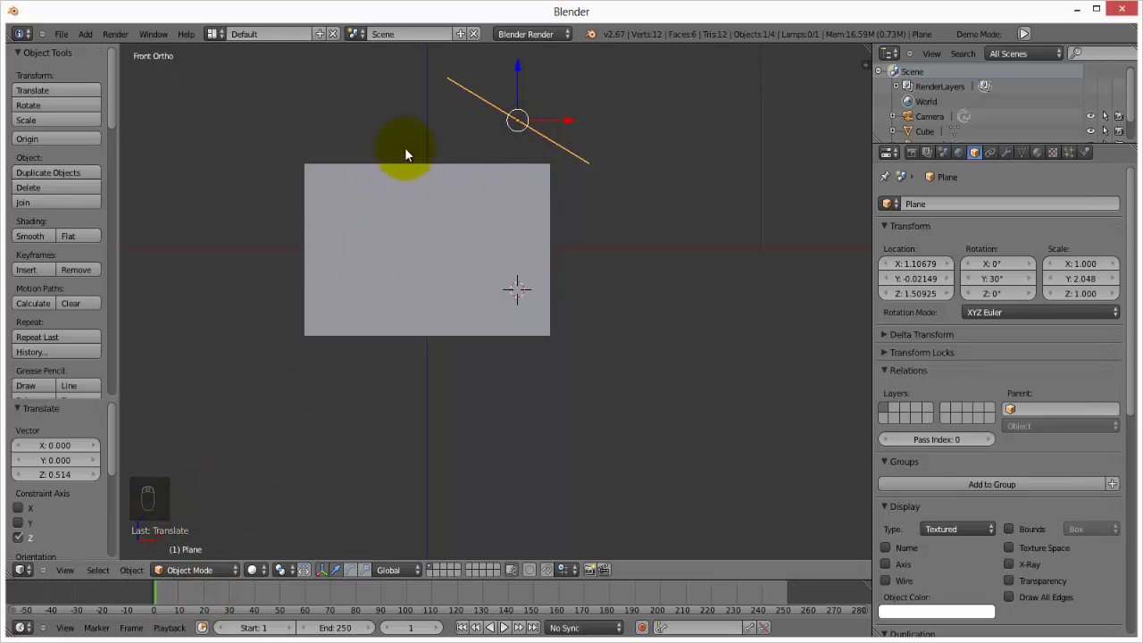
key("g")
left_click(492, 117)
scroll(509, 120, "up", 2)
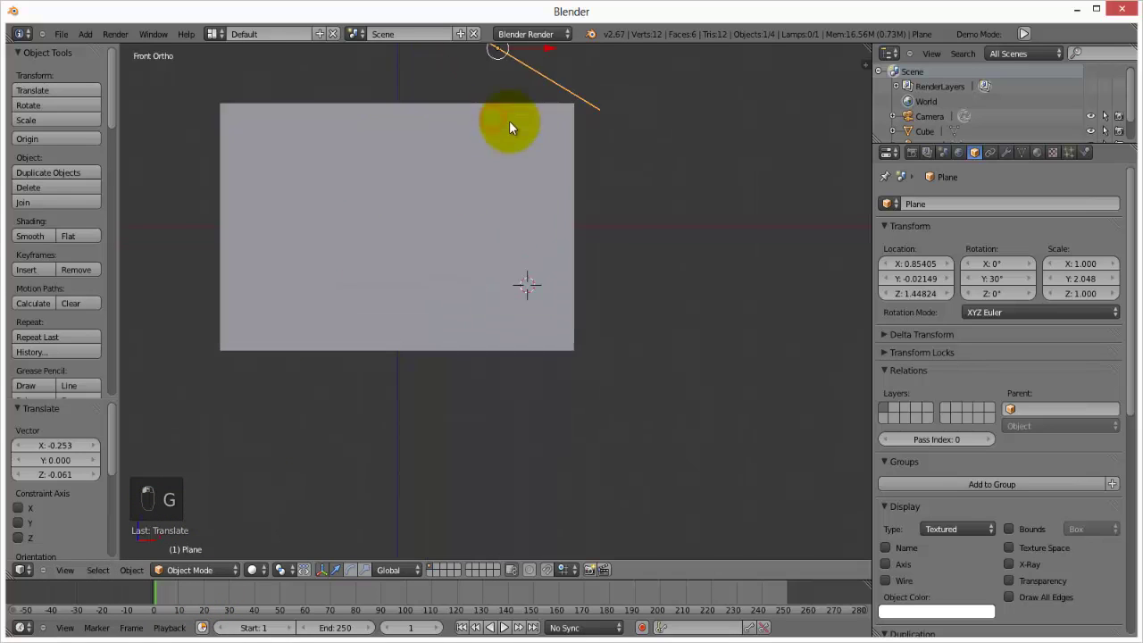
scroll(507, 118, "up", 1)
middle_click_drag(500, 105, 543, 385, "shift")
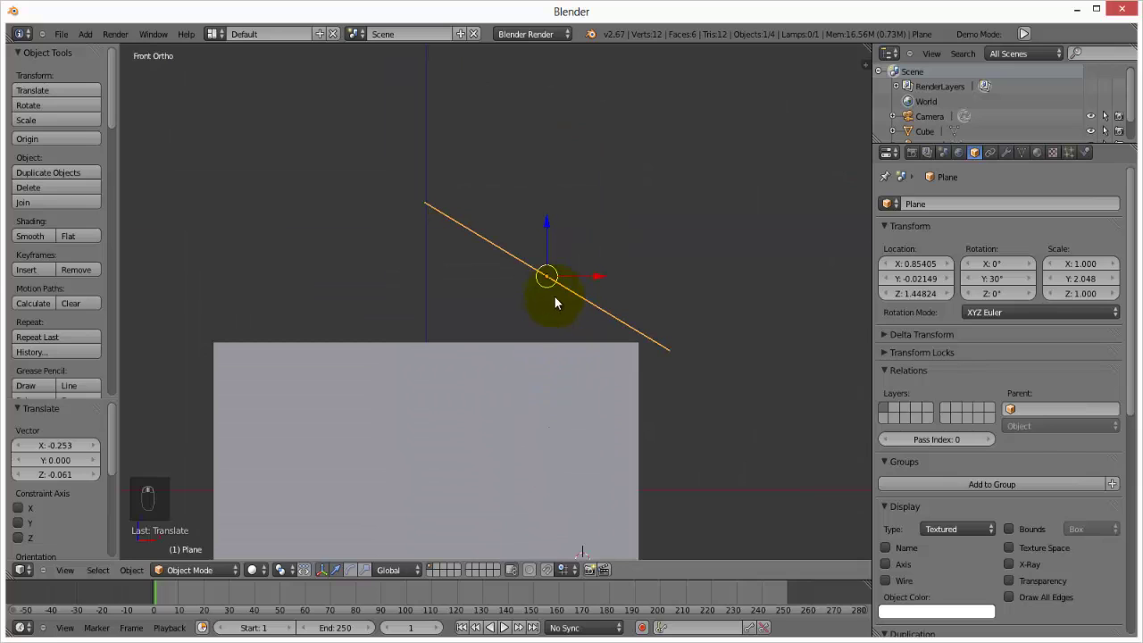
key("g")
left_click(556, 299)
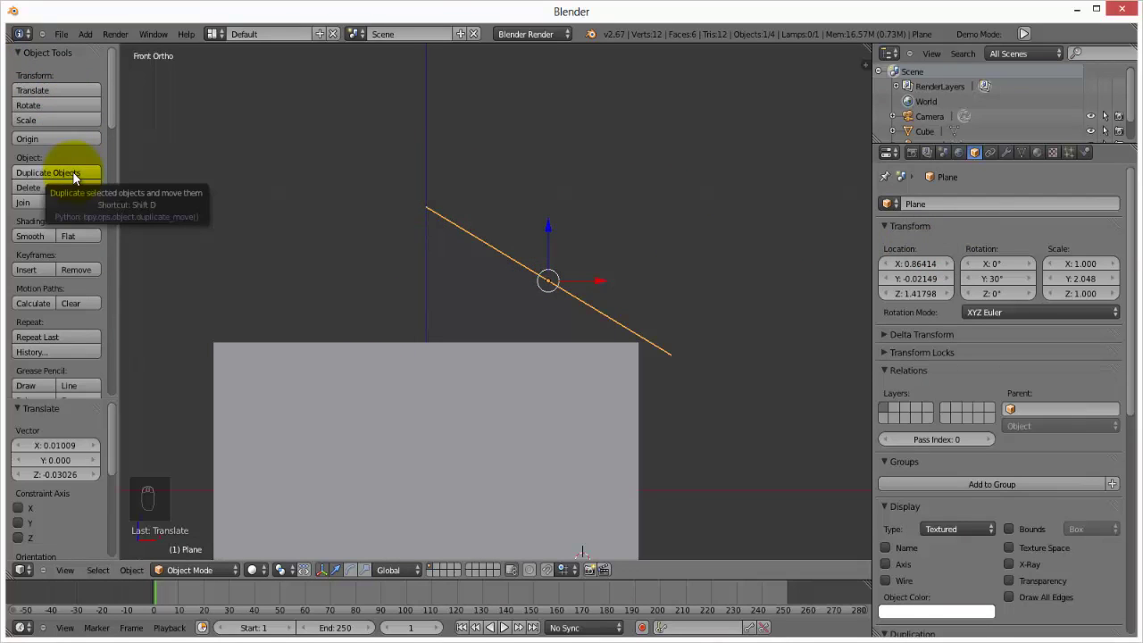
Duplicate the tilted roof plane and move the copy about -1.28 units along the X axis
key("shift+d")
right_click(452, 281)
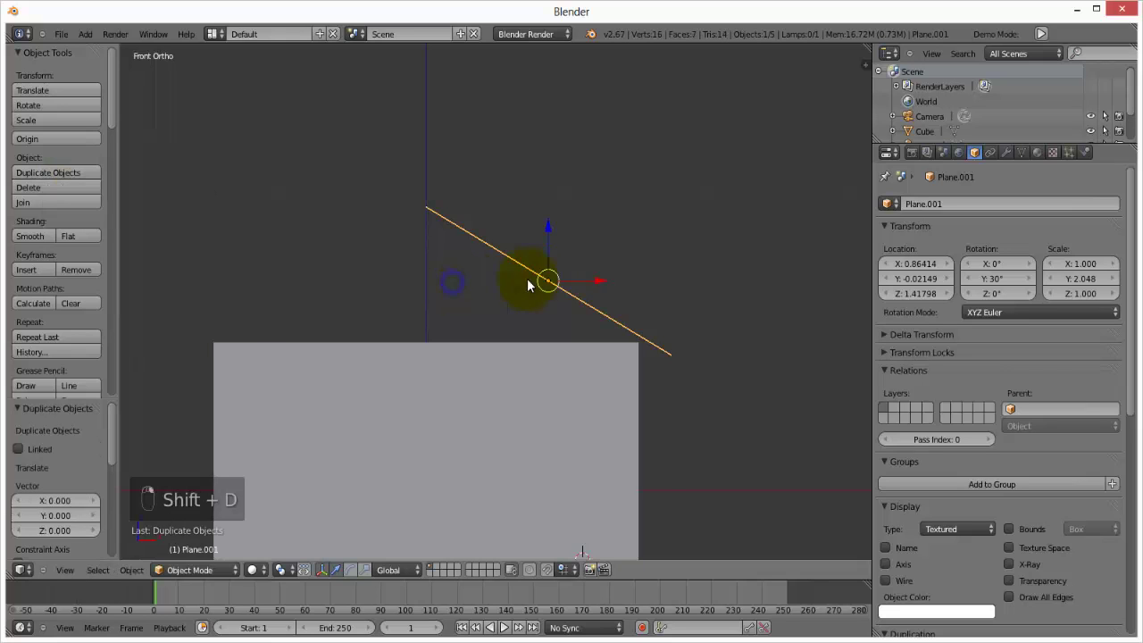
key("shift+d")
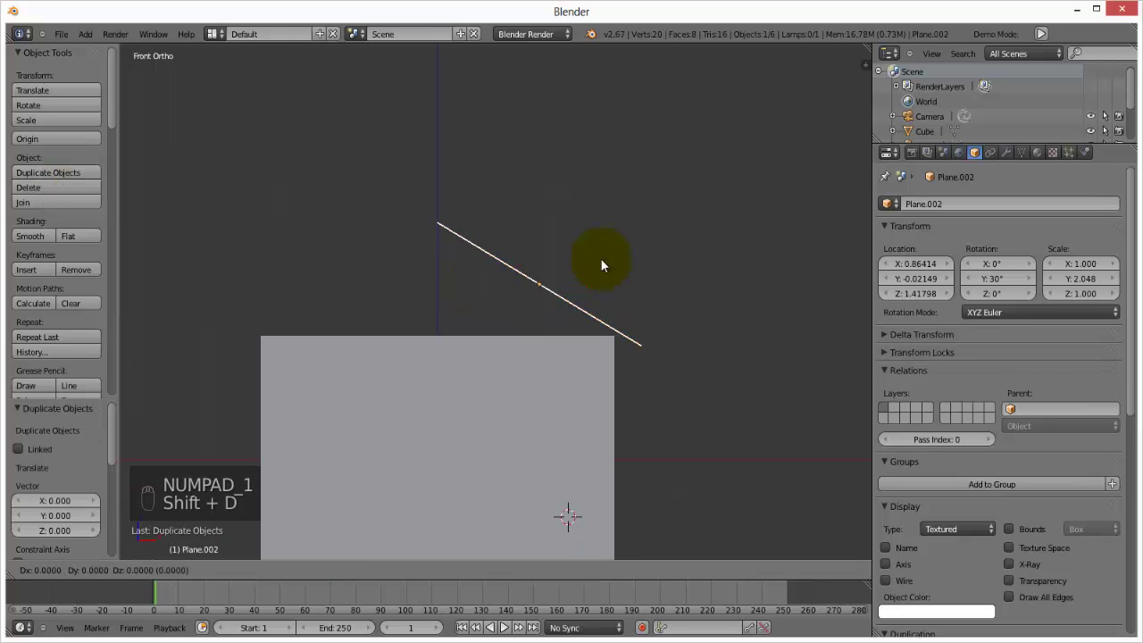
key("x")
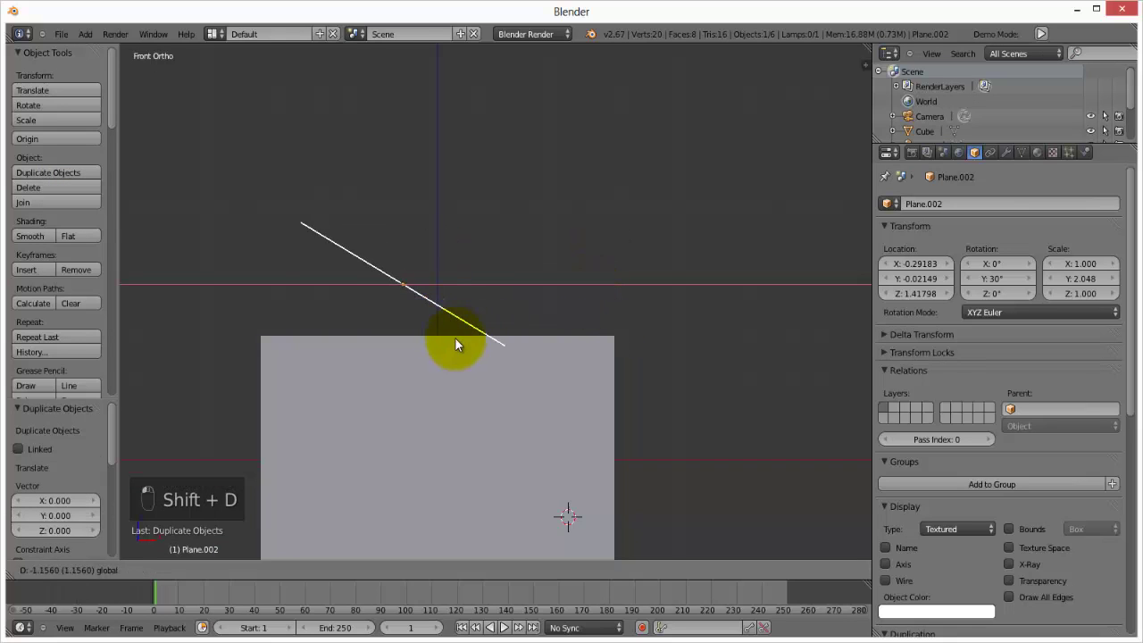
left_click(440, 351)
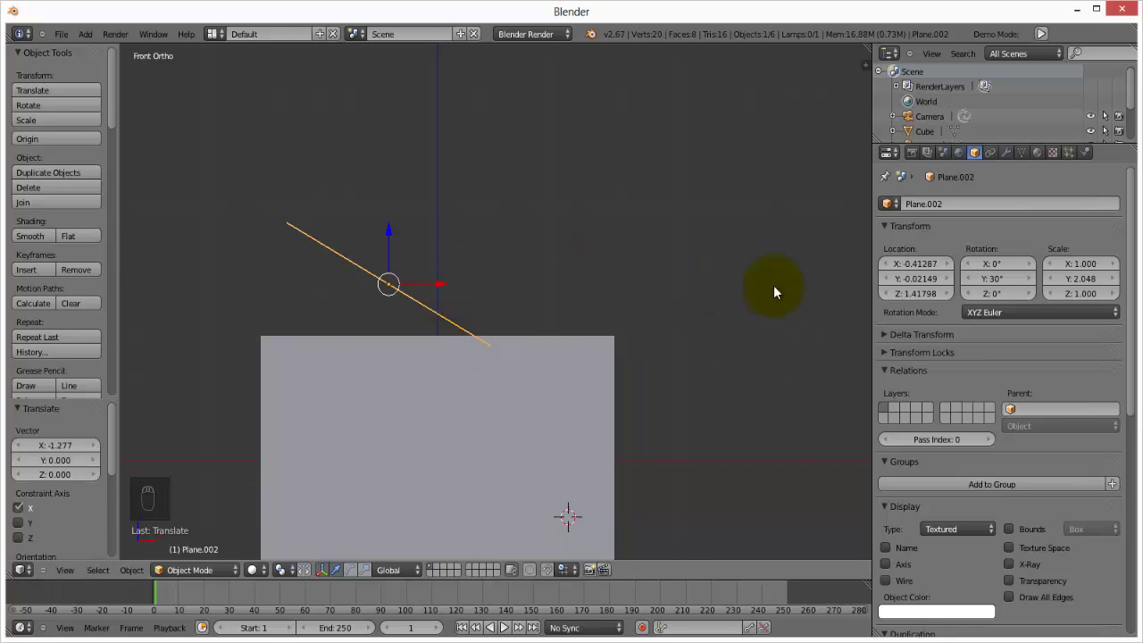
Set the copy's Y rotation to -30° and move it along X until it meets the other slope at the ridge
left_click(992, 279)
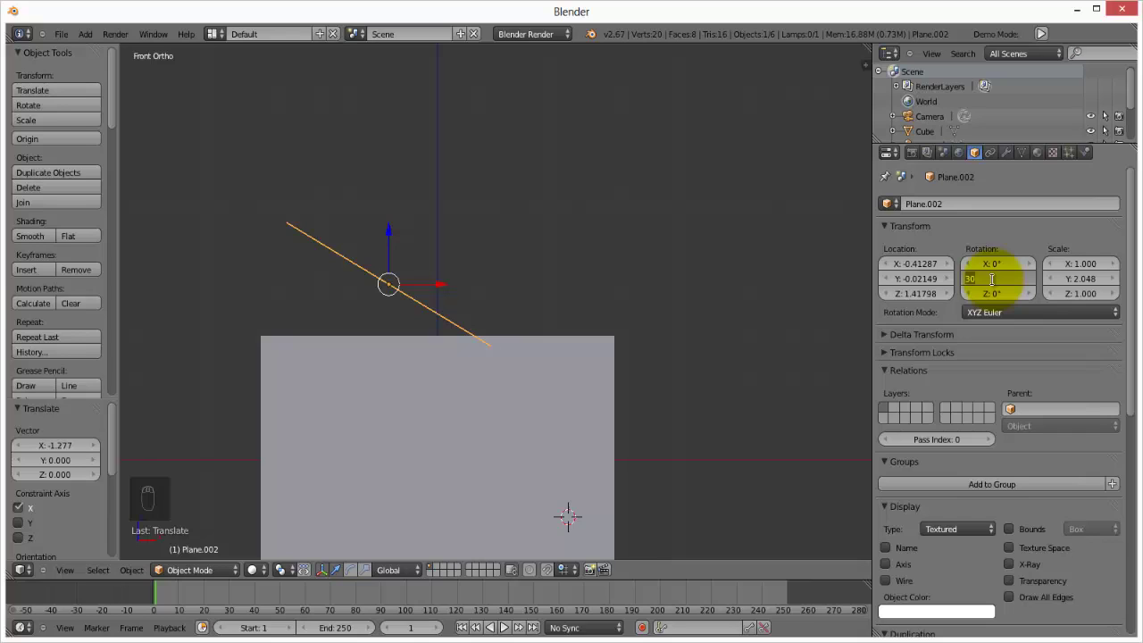
key("BackSpace")
type("-30")
key("Return")
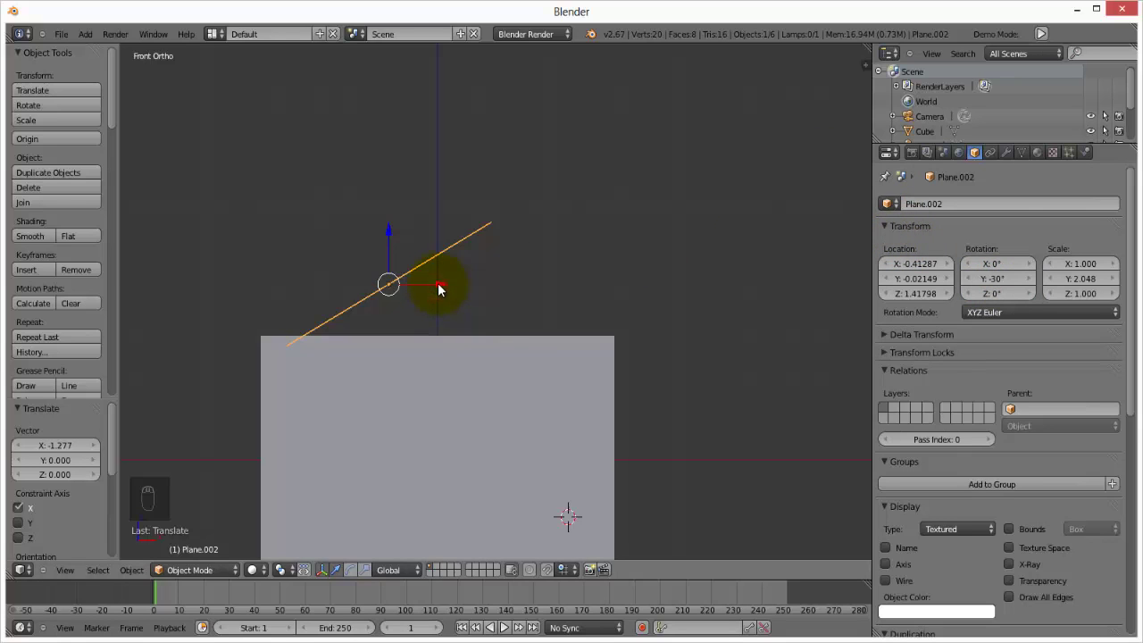
left_click_drag(436, 286, 384, 287)
Delete the extra duplicate plane overlapping the original roof slope
mouse_move(554, 266)
middle_mouse_down()
mouse_move(504, 348)
mouse_move(556, 293)
mouse_move(565, 262)
middle_mouse_up()
key("x")
left_click(557, 296)
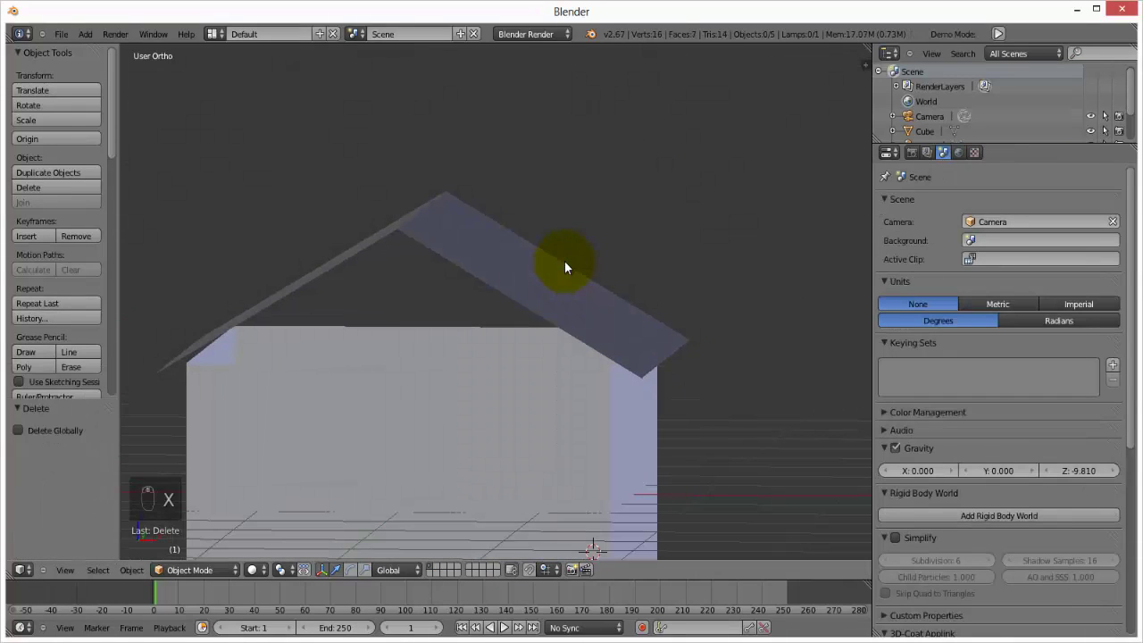
Select both roof planes and snap the 3D cursor to the midpoint between them
key("KP_1")
middle_click_drag(581, 309, 659, 277)
scroll(610, 338, "up", 2)
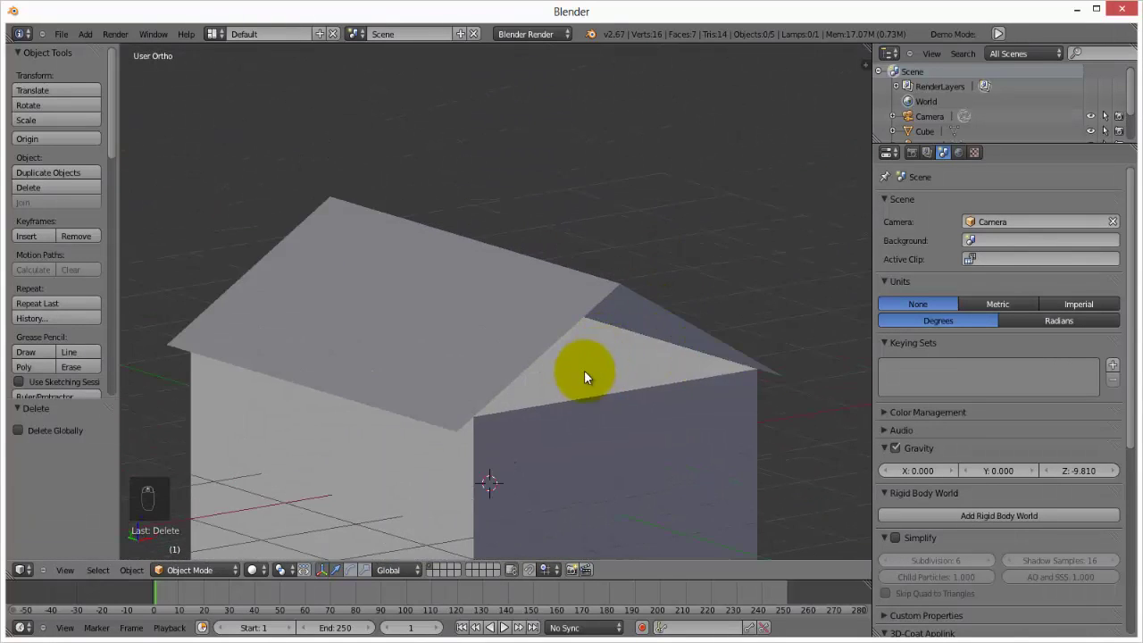
middle_click_drag(564, 334, 283, 320)
middle_click_drag(495, 327, 194, 360)
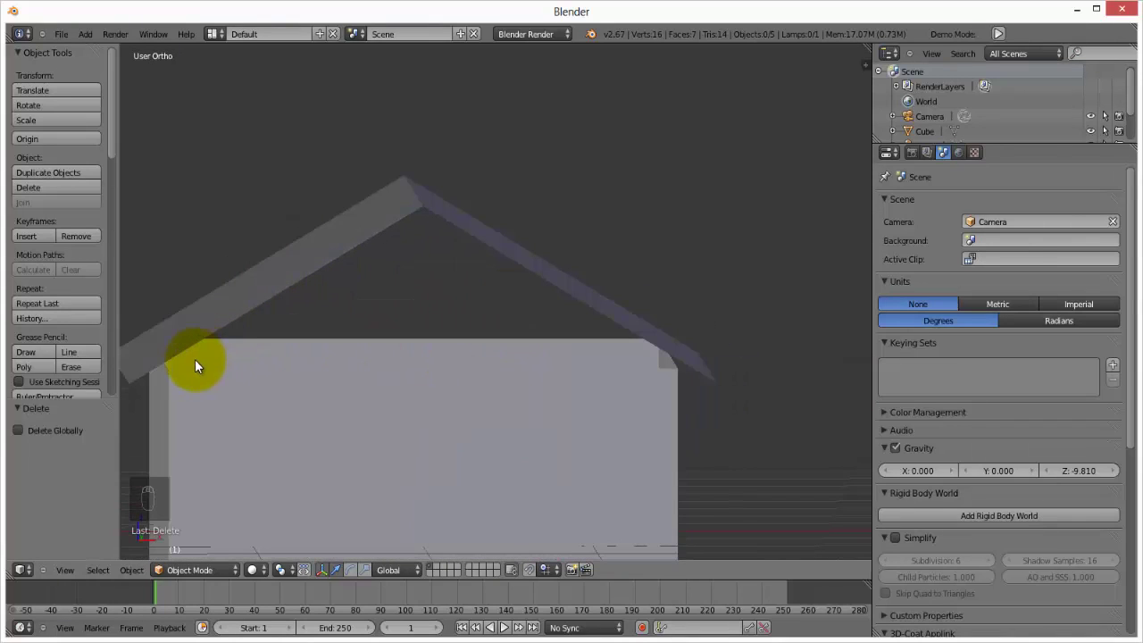
right_click(189, 353)
right_click(539, 265, "shift")
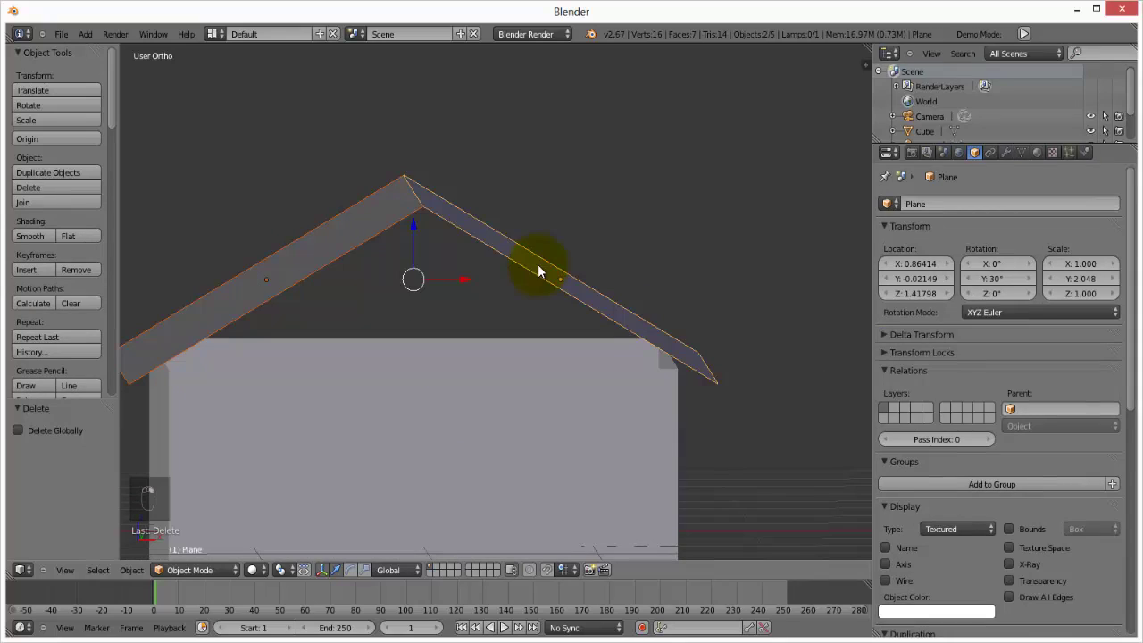
key("shift+s")
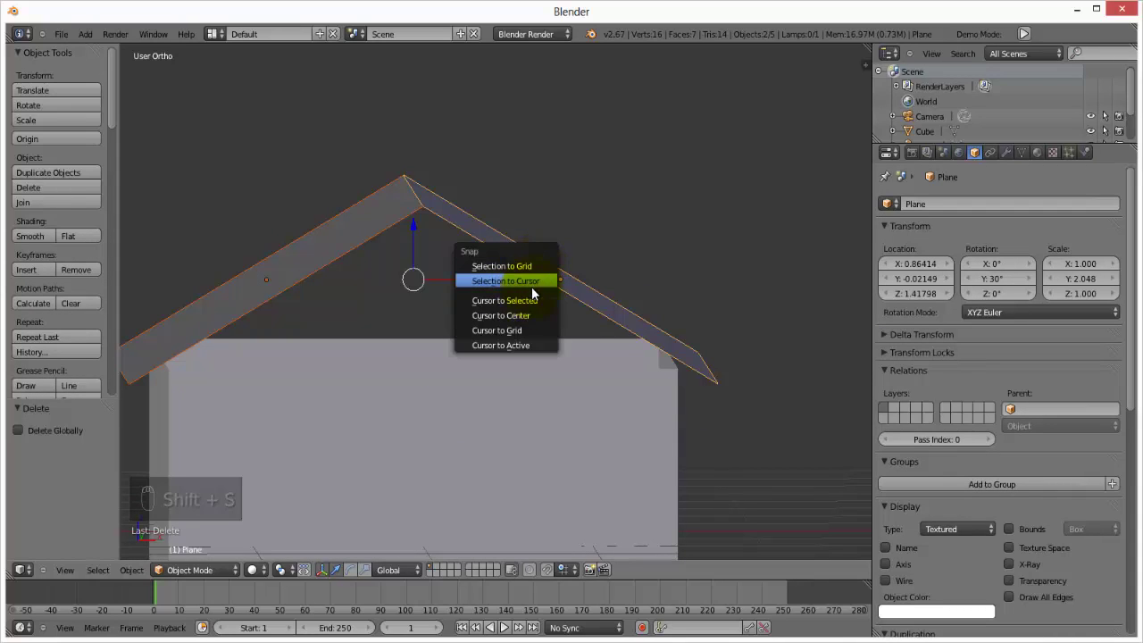
left_click(521, 300)
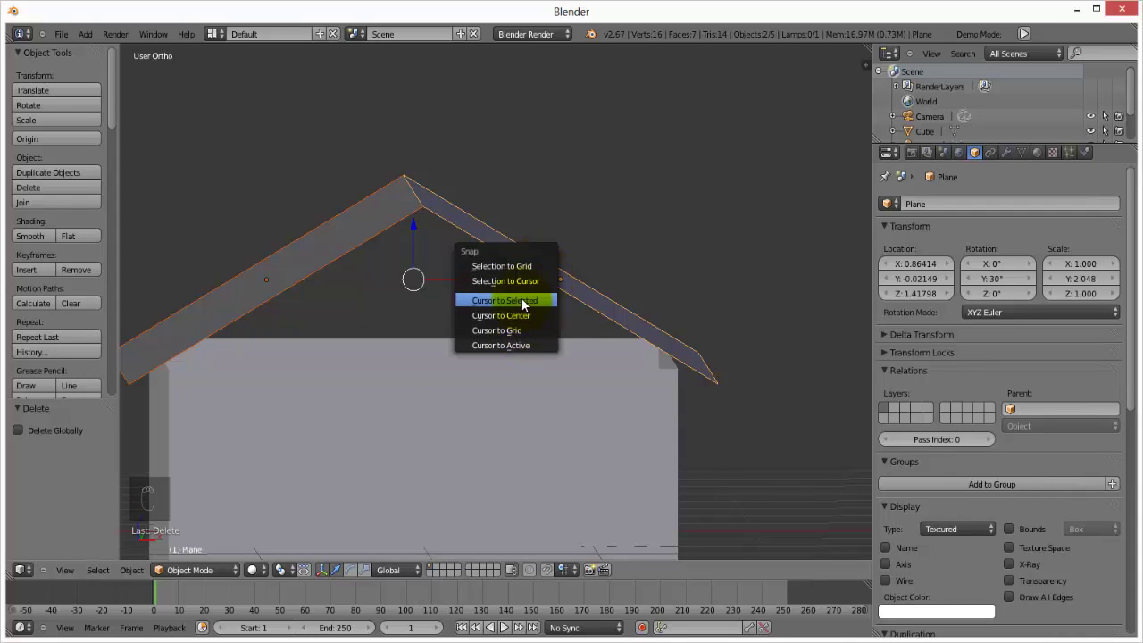
Add a plane mesh at the 3D cursor between the two roof slopes
mouse_move(520, 297)
middle_mouse_down()
mouse_move(489, 300)
mouse_move(464, 330)
mouse_move(524, 247)
mouse_move(513, 277)
middle_mouse_up()
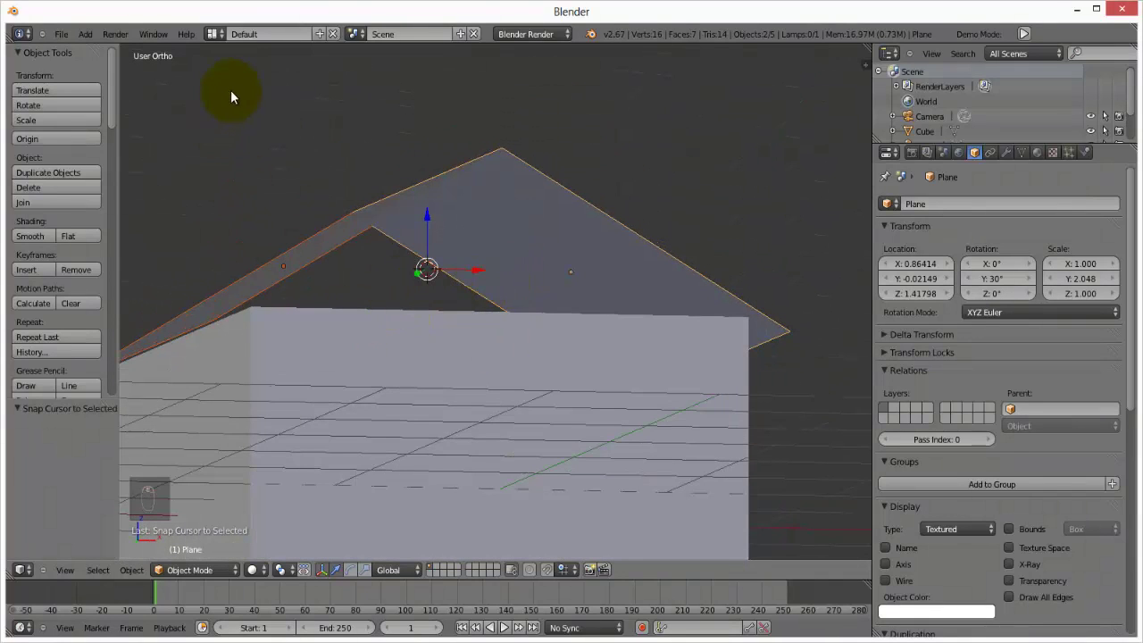
middle_click_drag(456, 300, 449, 331)
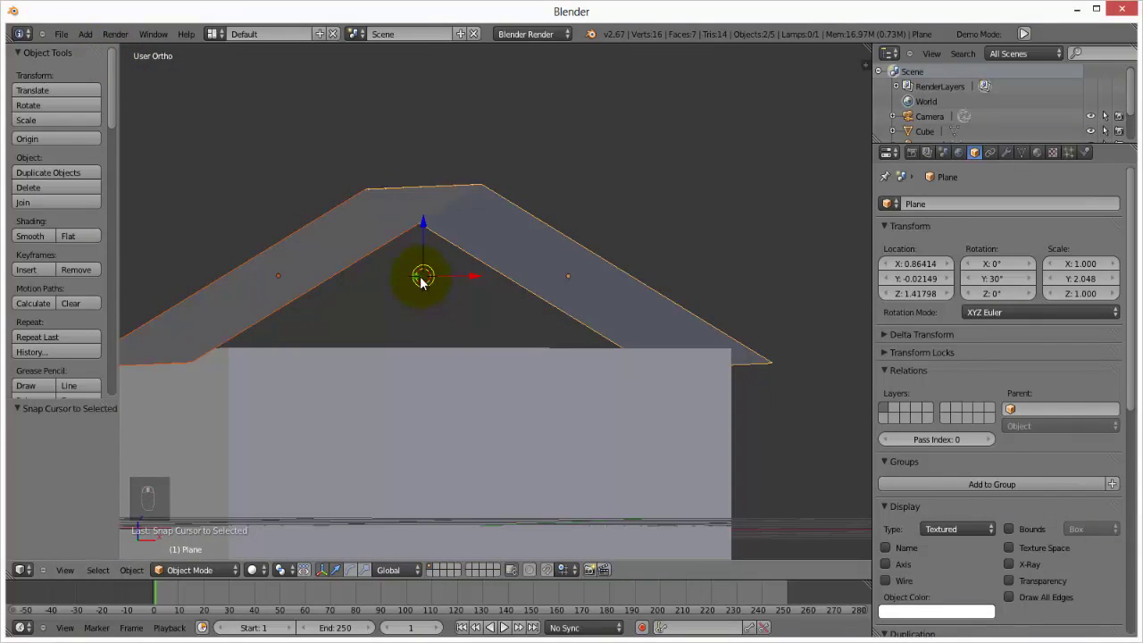
scroll(433, 306, "up", 1)
scroll(432, 304, "up", 2)
middle_click_drag(357, 263, 432, 335)
scroll(432, 334, "down", 3)
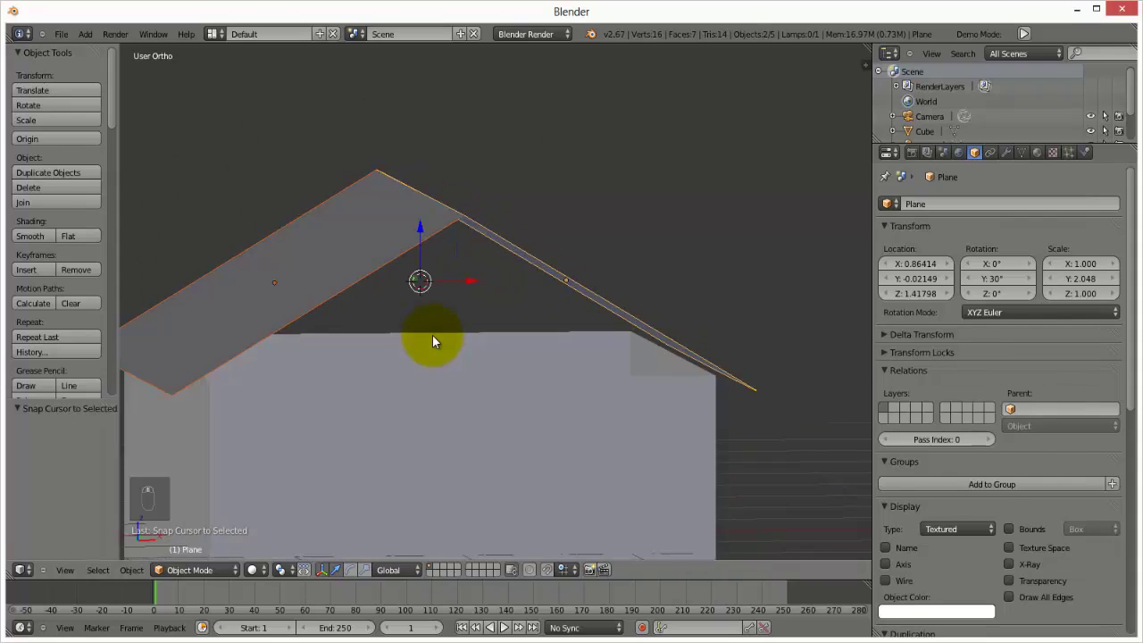
scroll(432, 335, "up", 4)
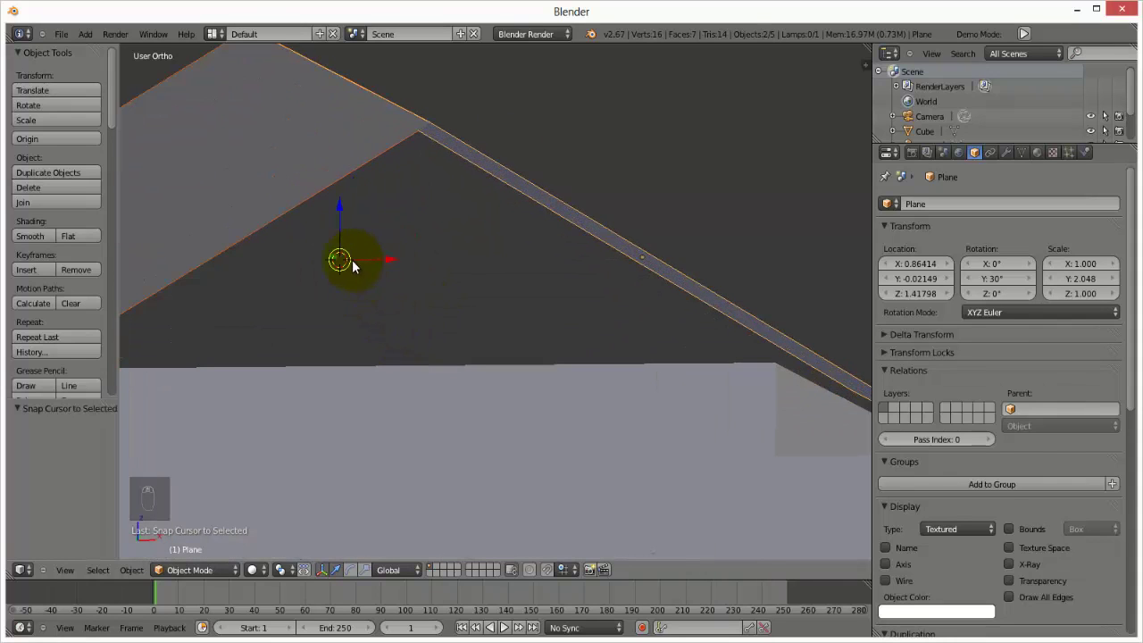
scroll(352, 265, "down", 3)
left_click(85, 34)
mouse_move(125, 52)
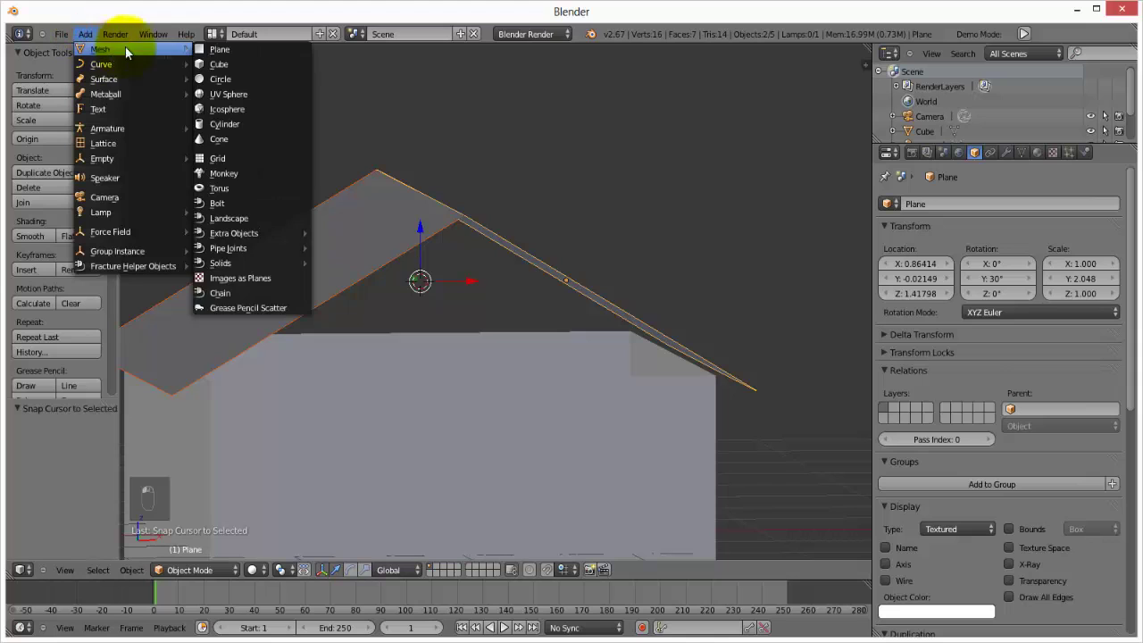
left_click(218, 50)
Move the new plane along the Y axis by about -2.32 units, to the open gable end of the house
middle_click_drag(411, 357, 480, 308)
middle_click_drag(392, 291, 400, 309)
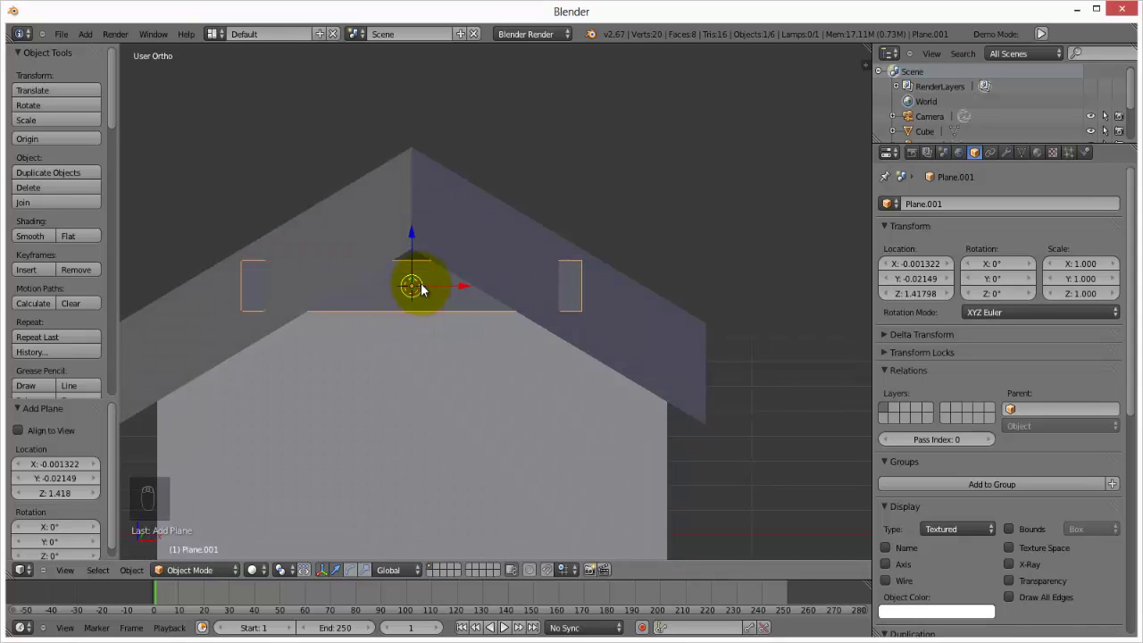
mouse_move(481, 323)
middle_mouse_down()
mouse_move(475, 284)
mouse_move(460, 320)
middle_mouse_up()
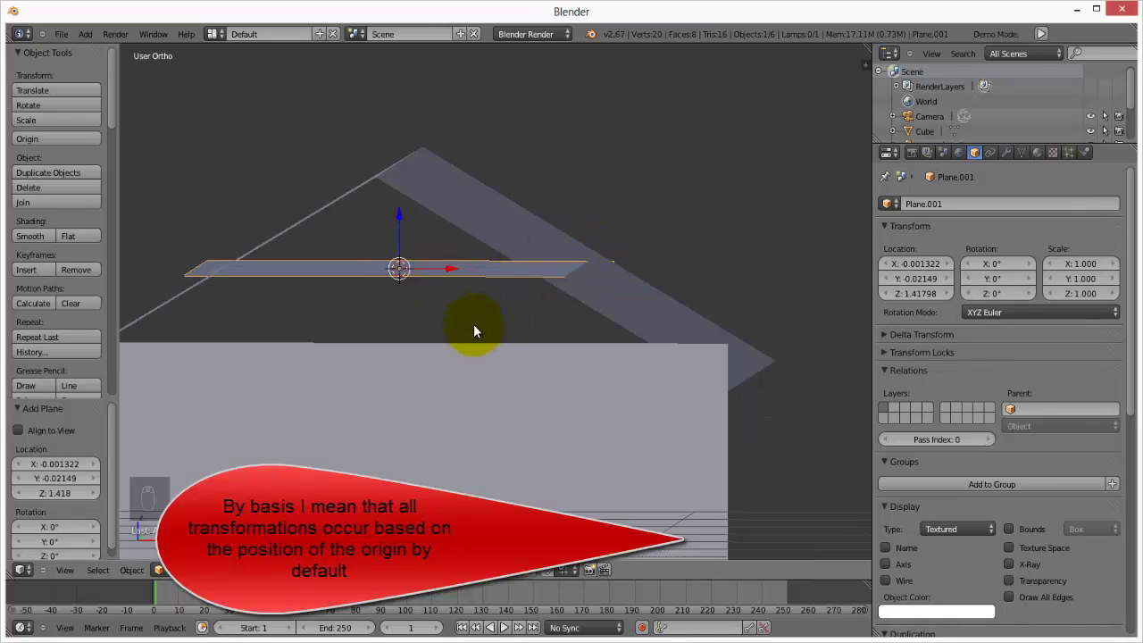
scroll(440, 280, "down", 1)
middle_click_drag(440, 278, 416, 284)
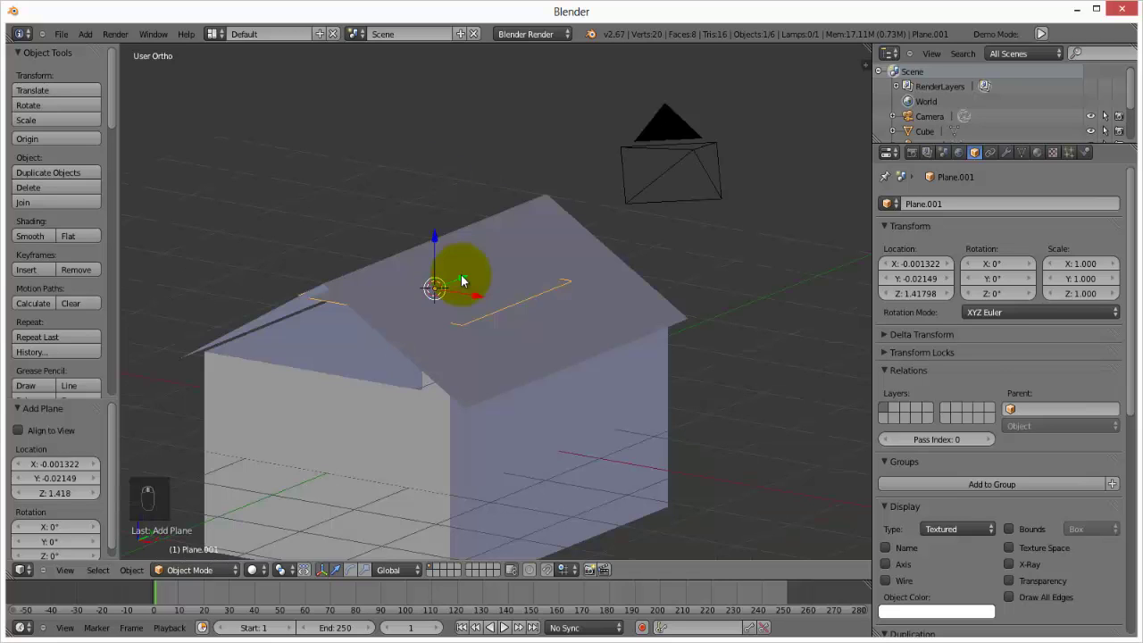
left_click_drag(459, 269, 343, 357)
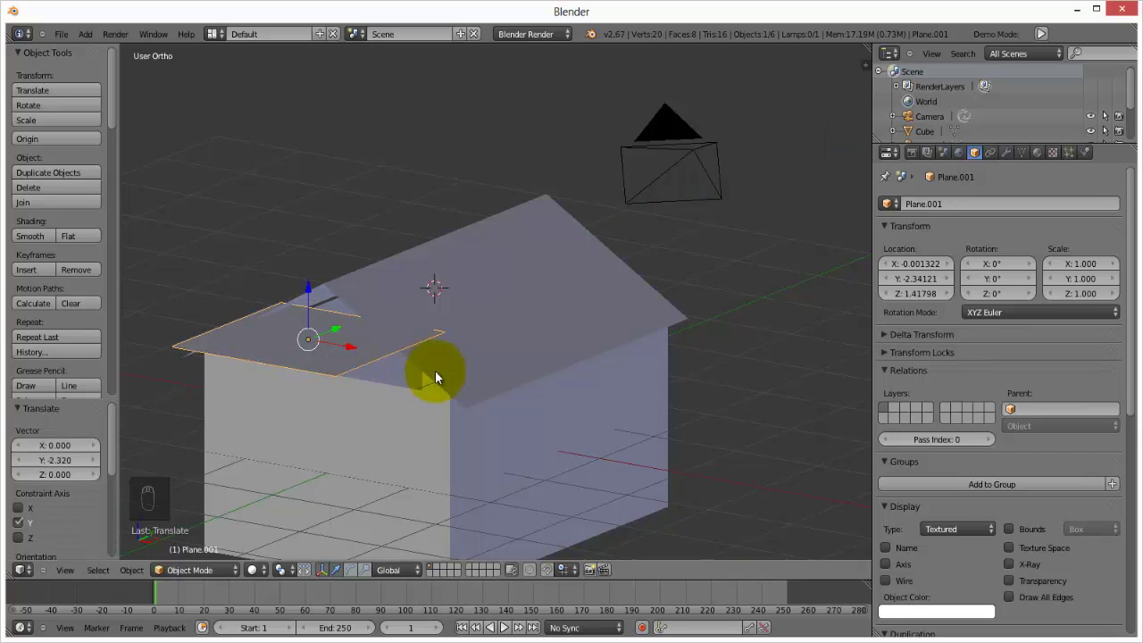
Rotate the gable plane 90° about the global X axis so it stands upright
key("r")
key("x")
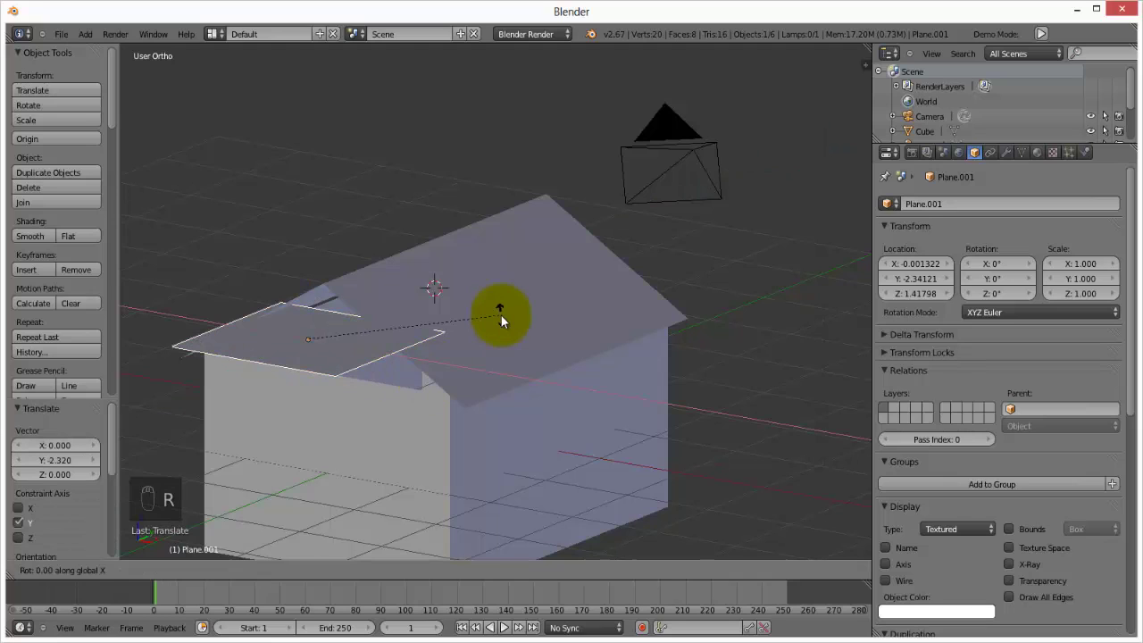
type("90")
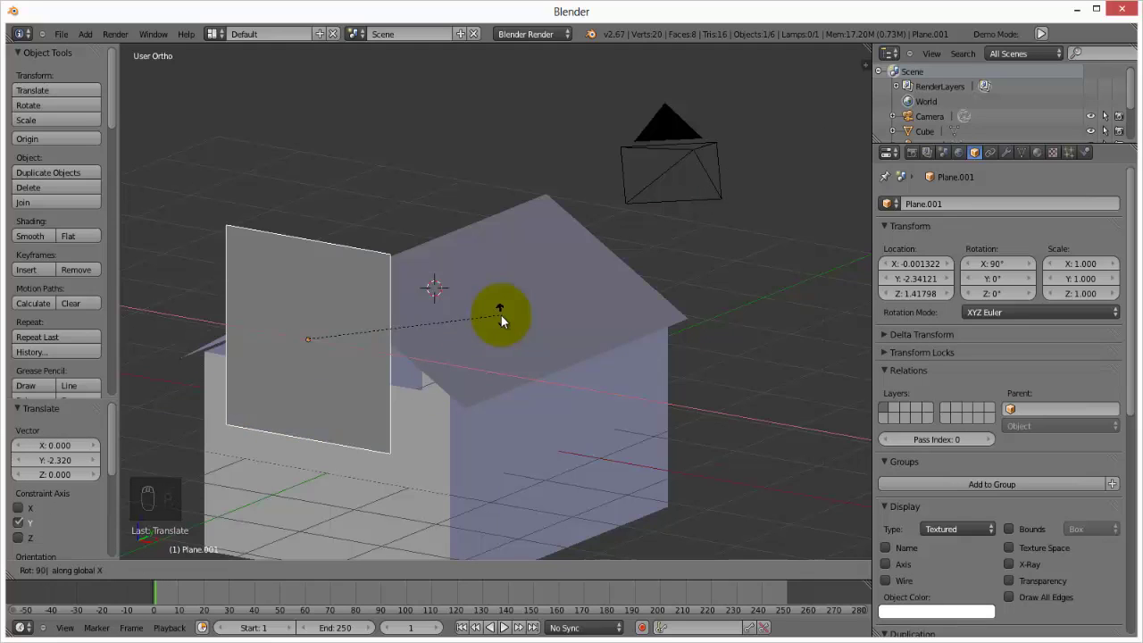
left_click(501, 316)
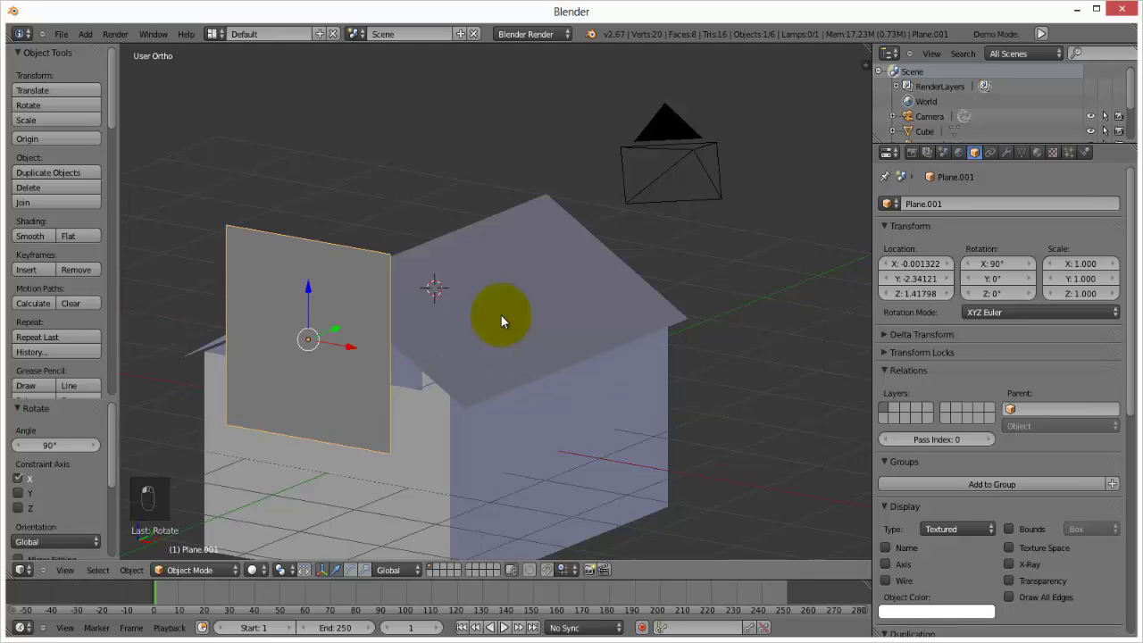
In front wireframe view, scale the upright plane along X to about 1.498 to match the box's width
key("KP_1")
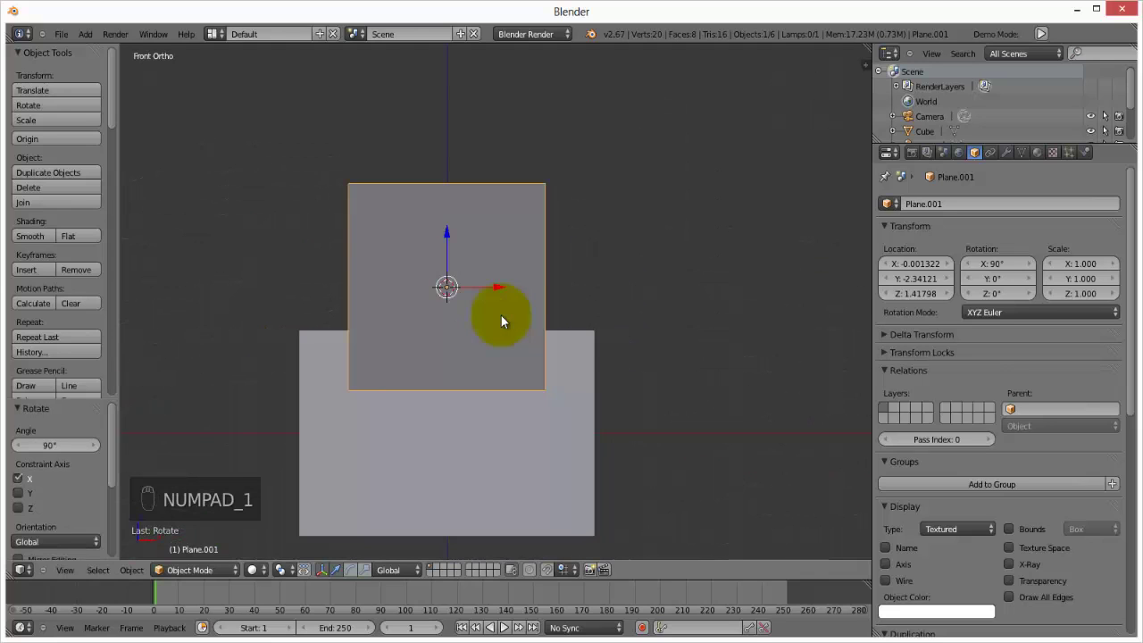
key("z")
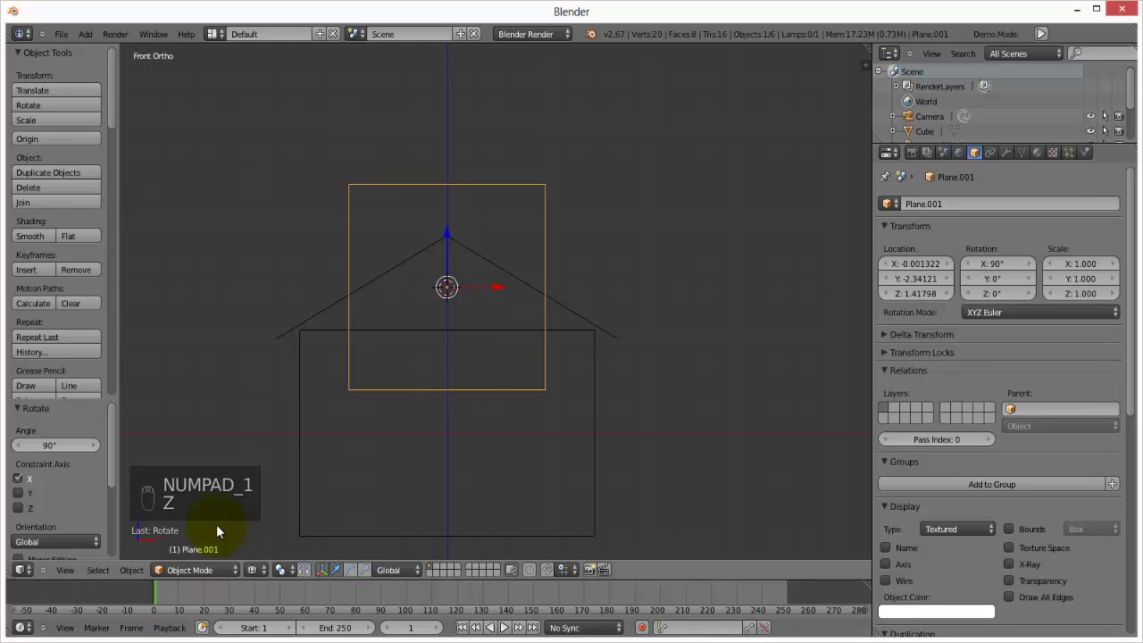
scroll(574, 284, "up", 1)
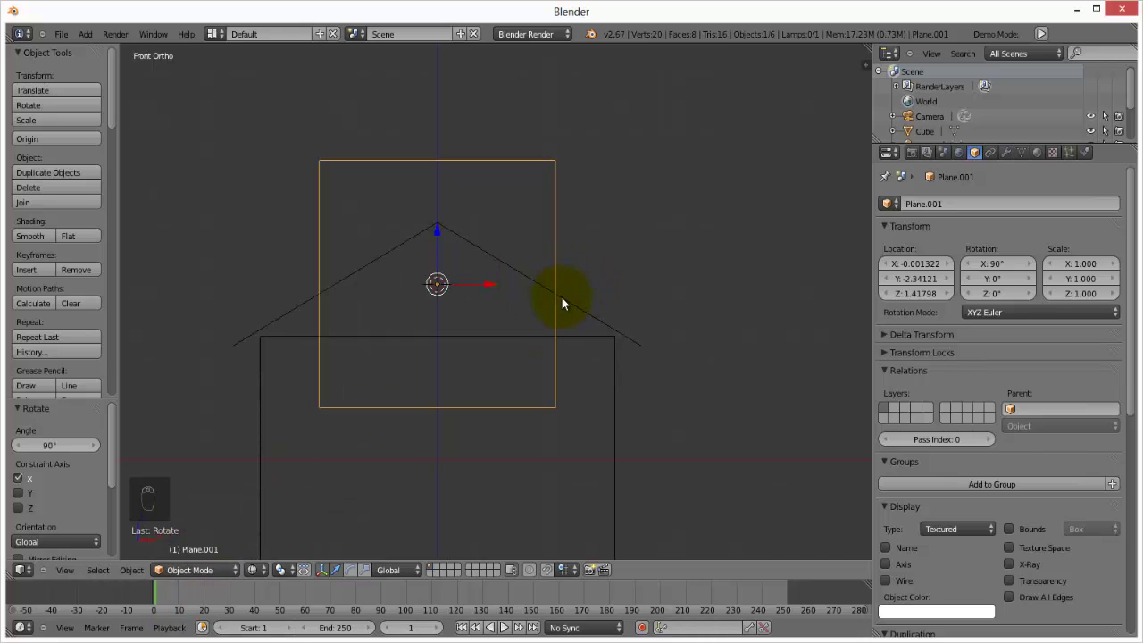
key("s")
key("x")
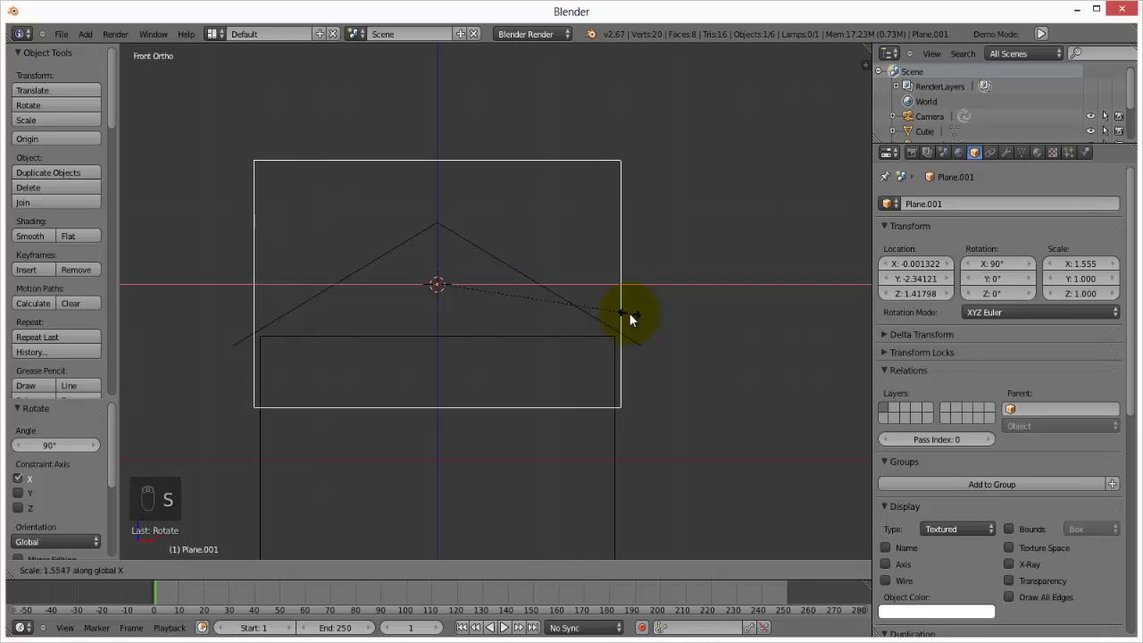
left_click(622, 318)
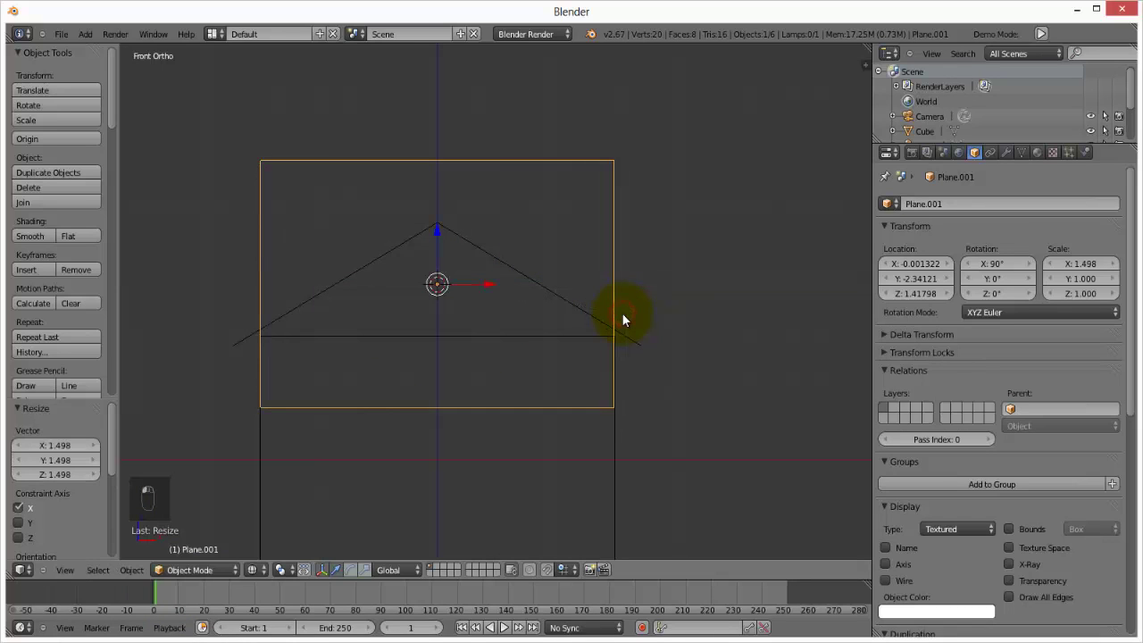
In Edit Mode, merge the gable plane's two upper vertices at their center to form a triangle
left_click(215, 572)
left_click(206, 538)
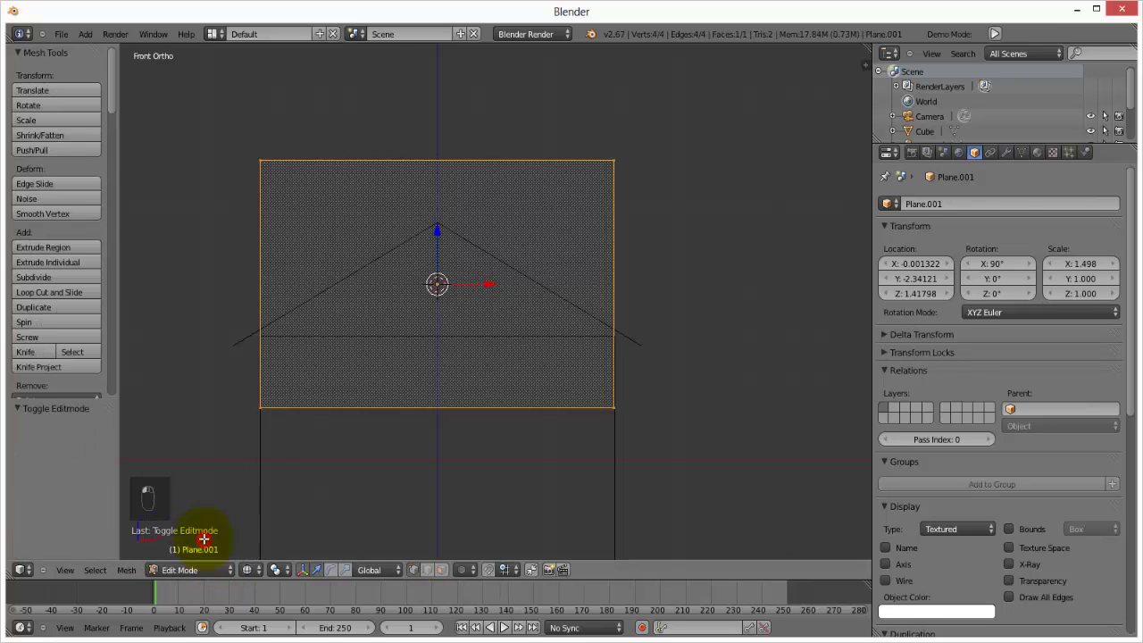
right_click(263, 162)
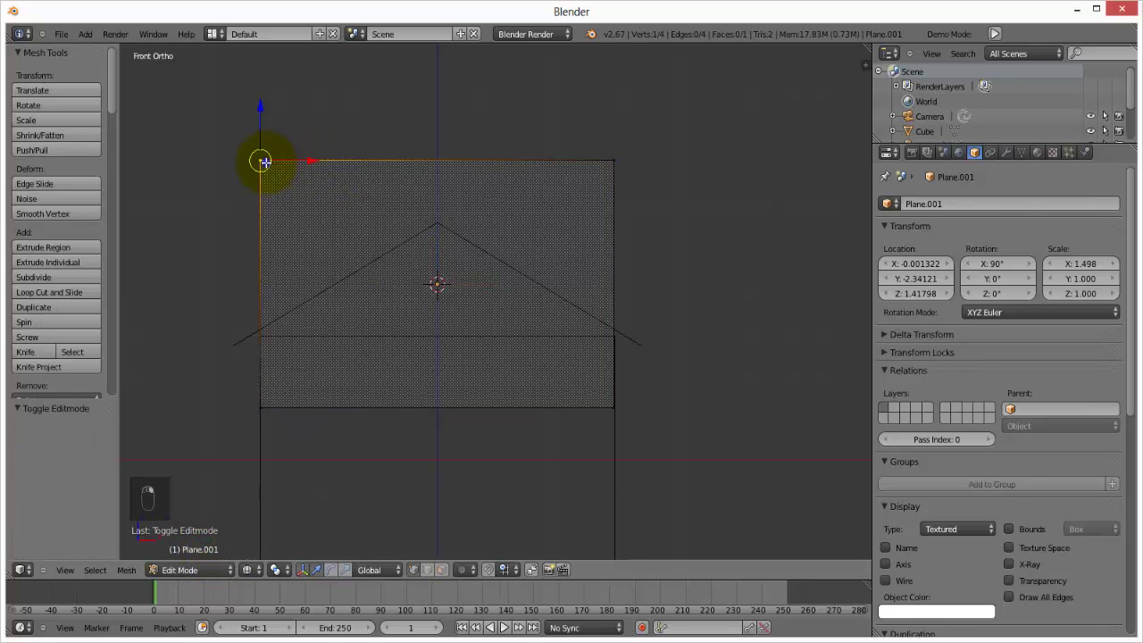
right_click(609, 163, "shift")
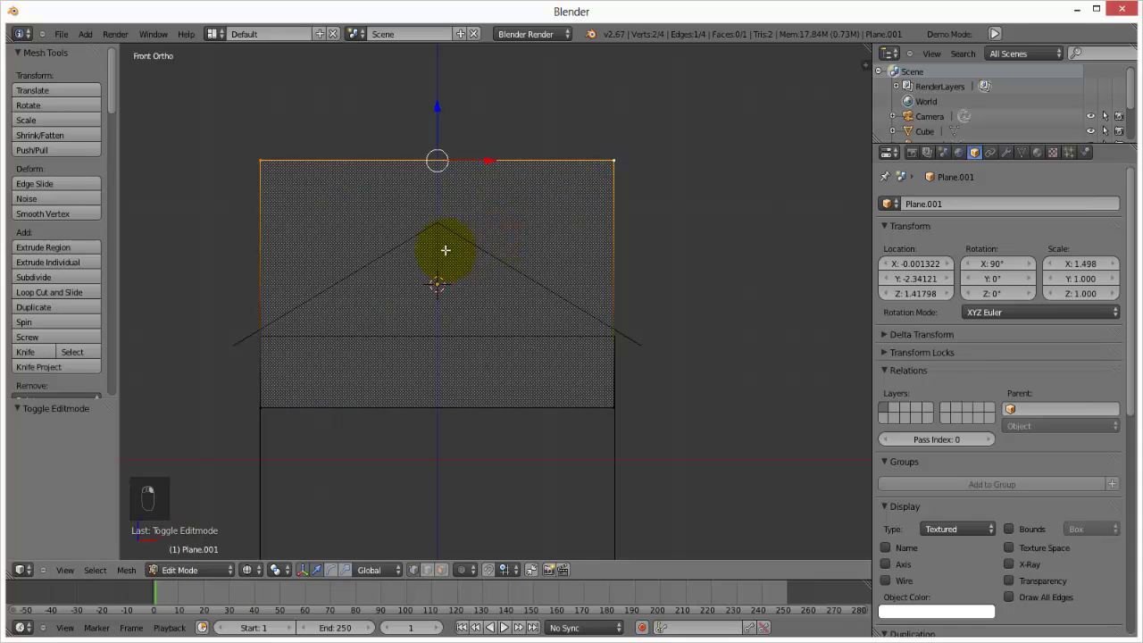
key("s")
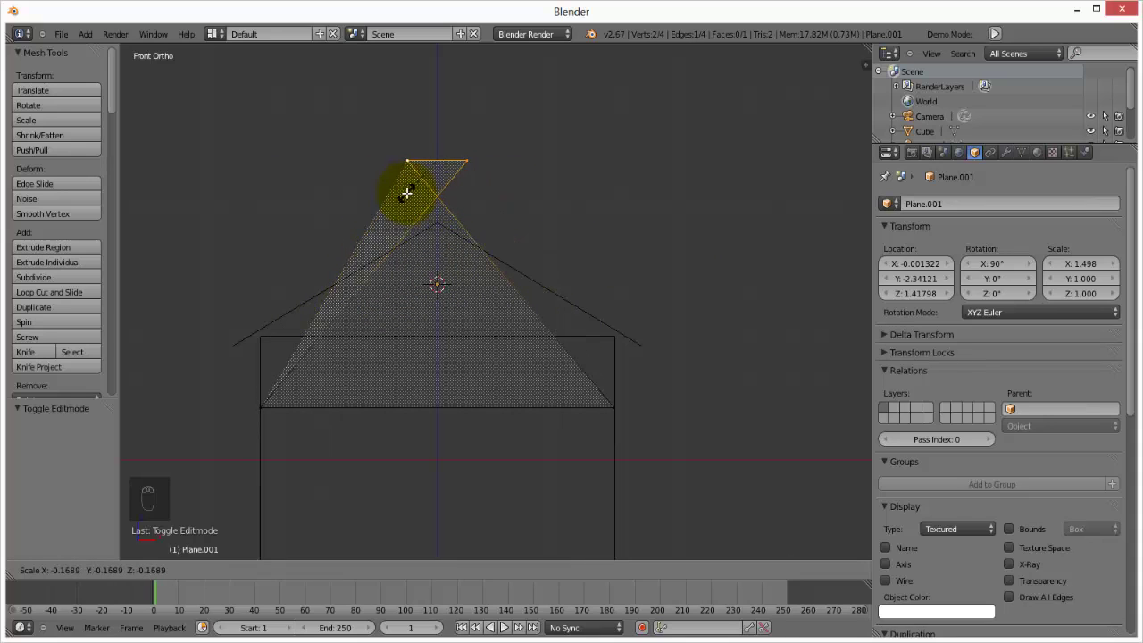
right_click(461, 198)
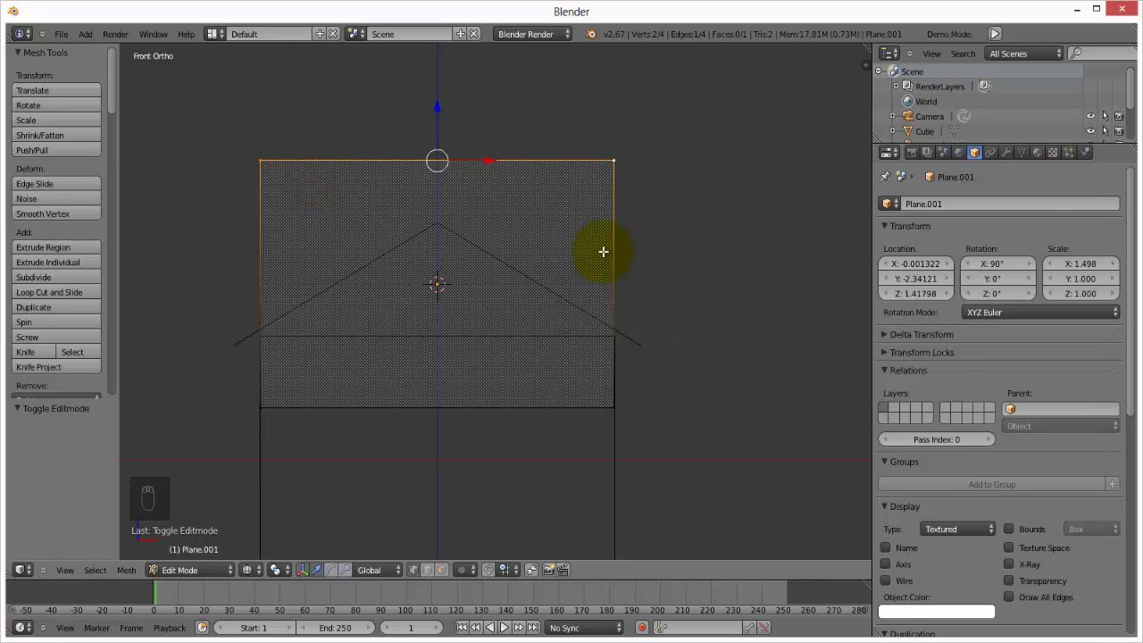
key("alt+m")
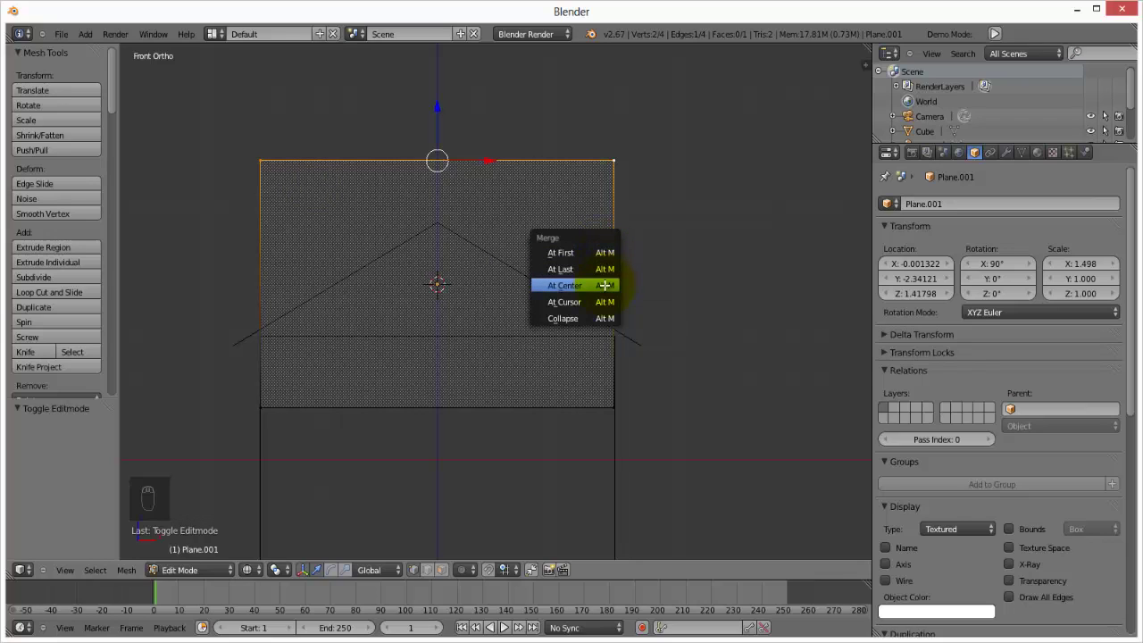
left_click(605, 284)
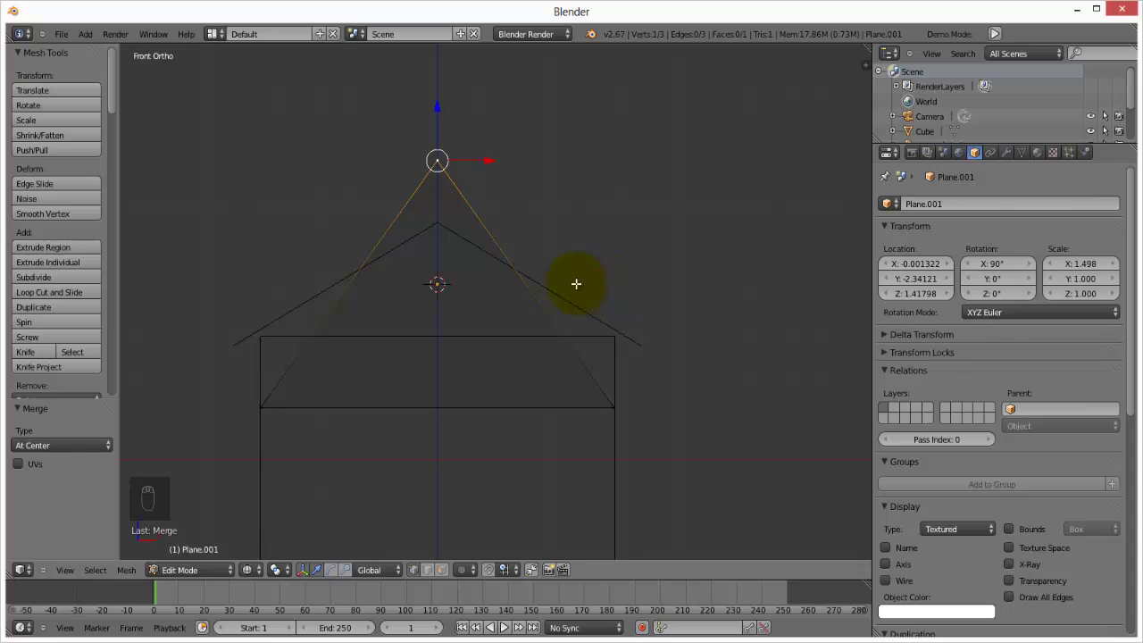
Lower the triangle's apex along Z by about 0.5 units so it meets the roof ridge
right_click_drag(439, 112, 450, 176)
scroll(451, 179, "up", 5)
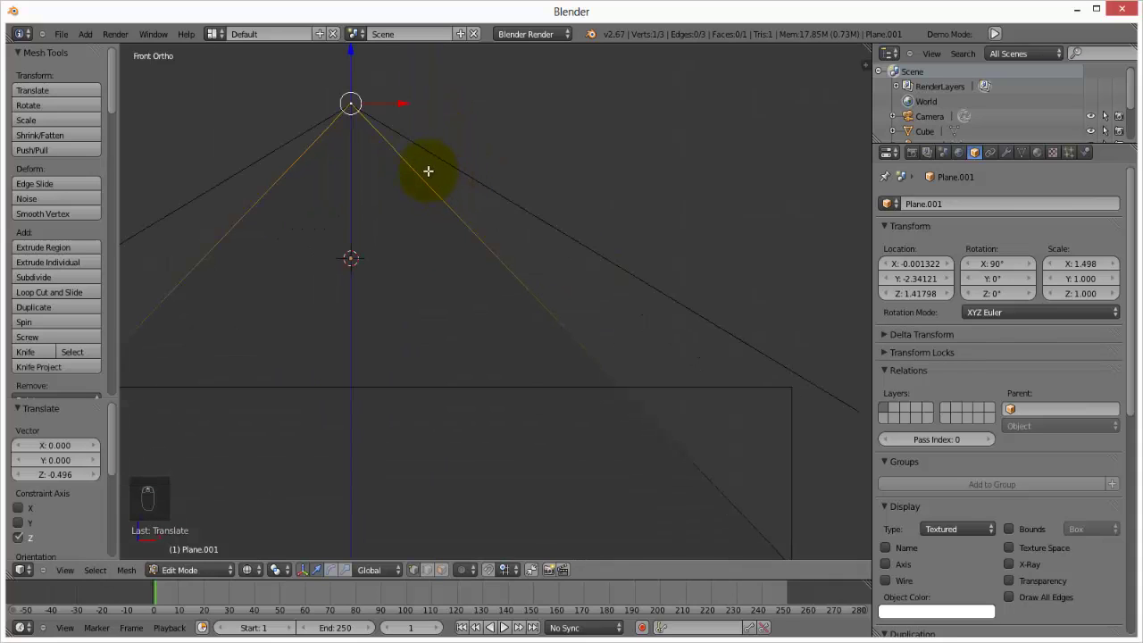
key("z")
key("z")
scroll(362, 93, "up", 2)
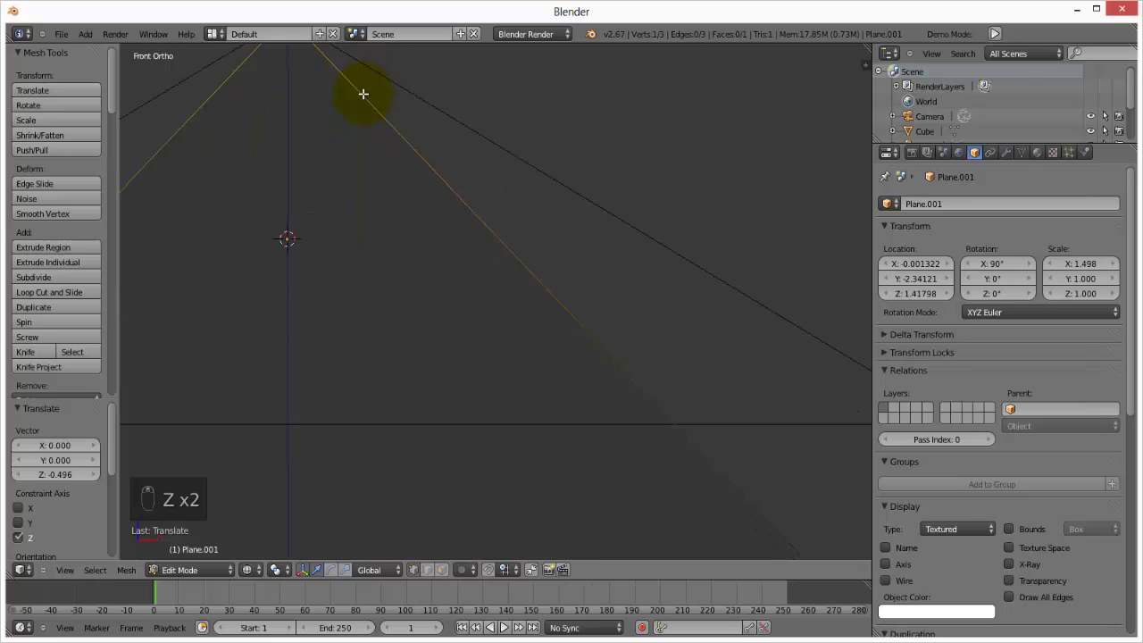
middle_click_drag(439, 291, 448, 312, "shift")
left_click_drag(368, 199, 364, 202)
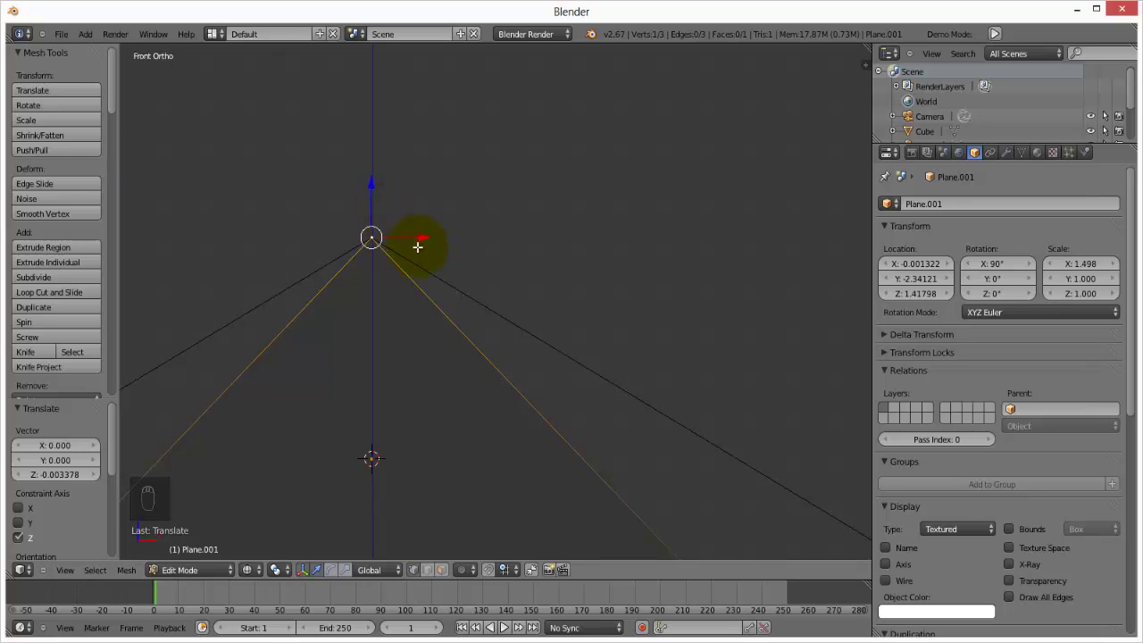
Raise the triangle's two base vertices along Z by about 0.576 to the upper edge of the box
scroll(414, 276, "down", 2)
middle_click_drag(413, 276, 485, 77, "shift")
scroll(483, 172, "down", 3)
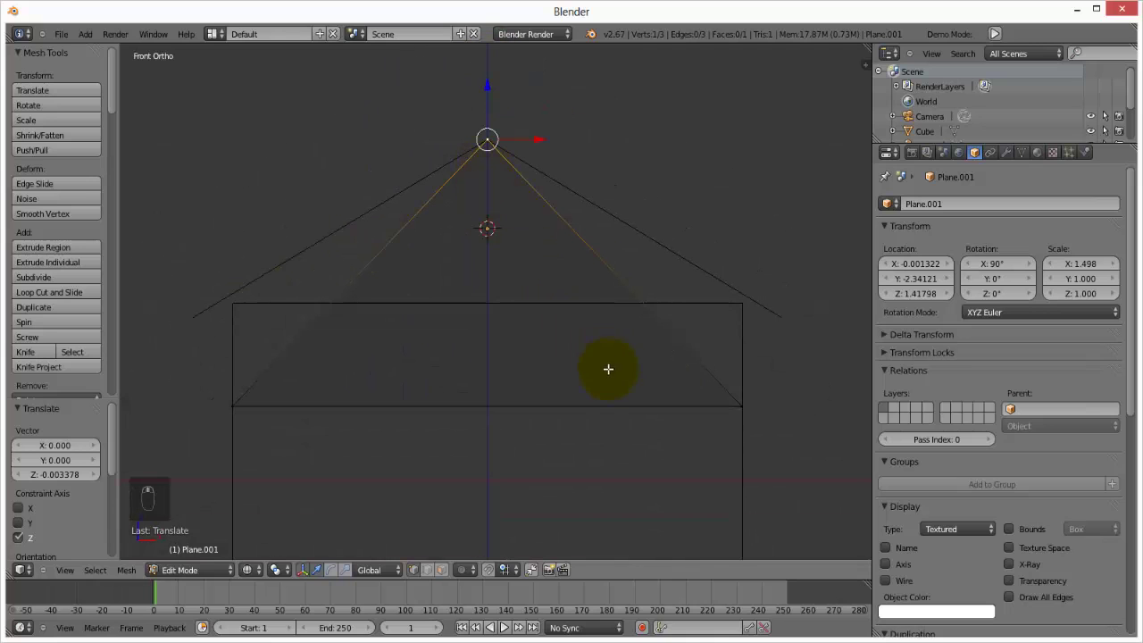
right_click(259, 413)
right_click(750, 408, "shift")
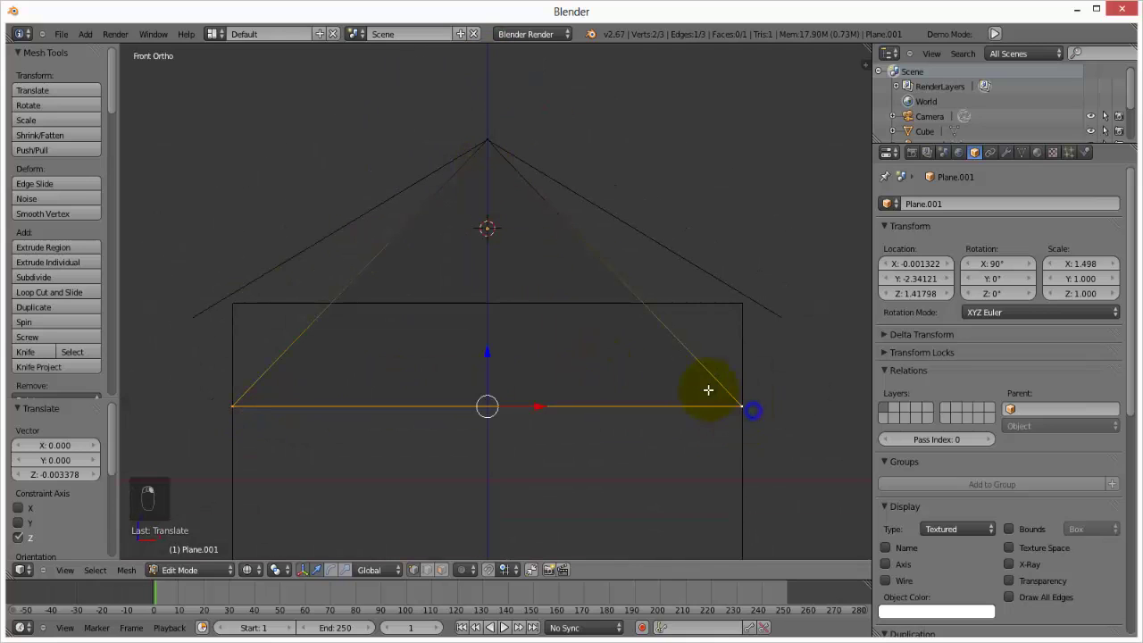
left_click_drag(492, 361, 496, 334)
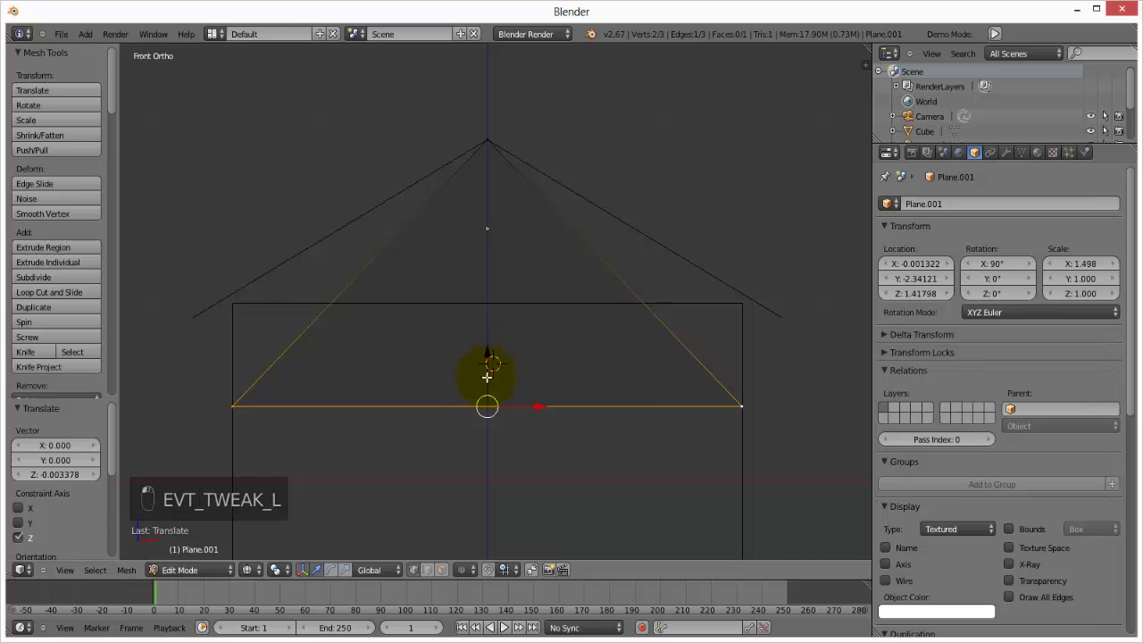
left_click_drag(487, 376, 525, 263)
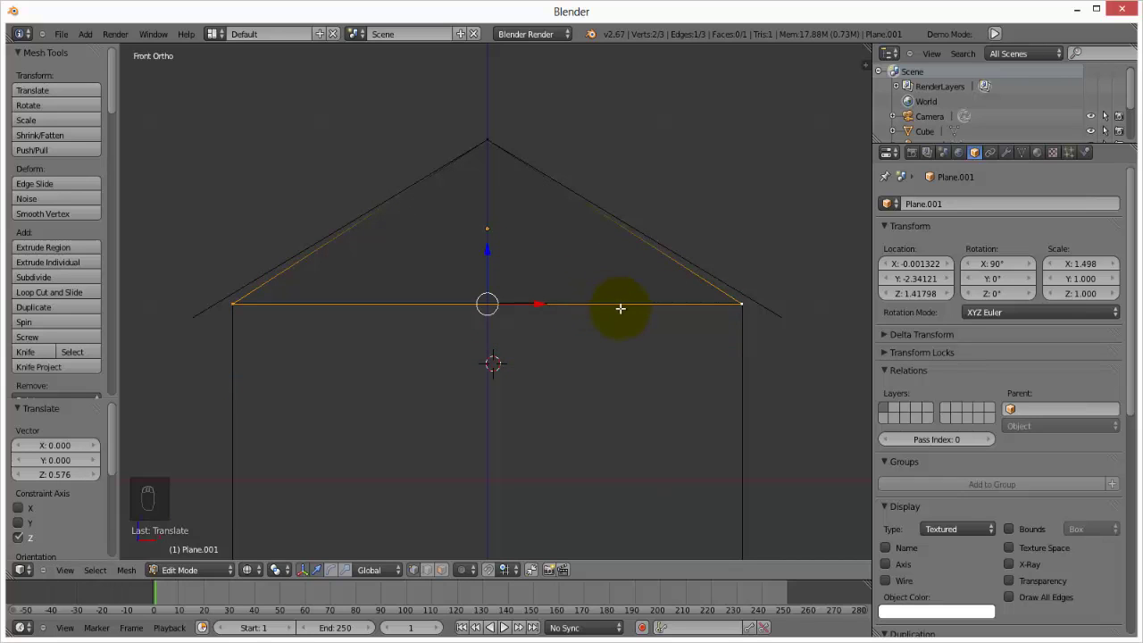
Scale the triangle's base edge along X by about 1.065 to meet the roof slopes
key("s")
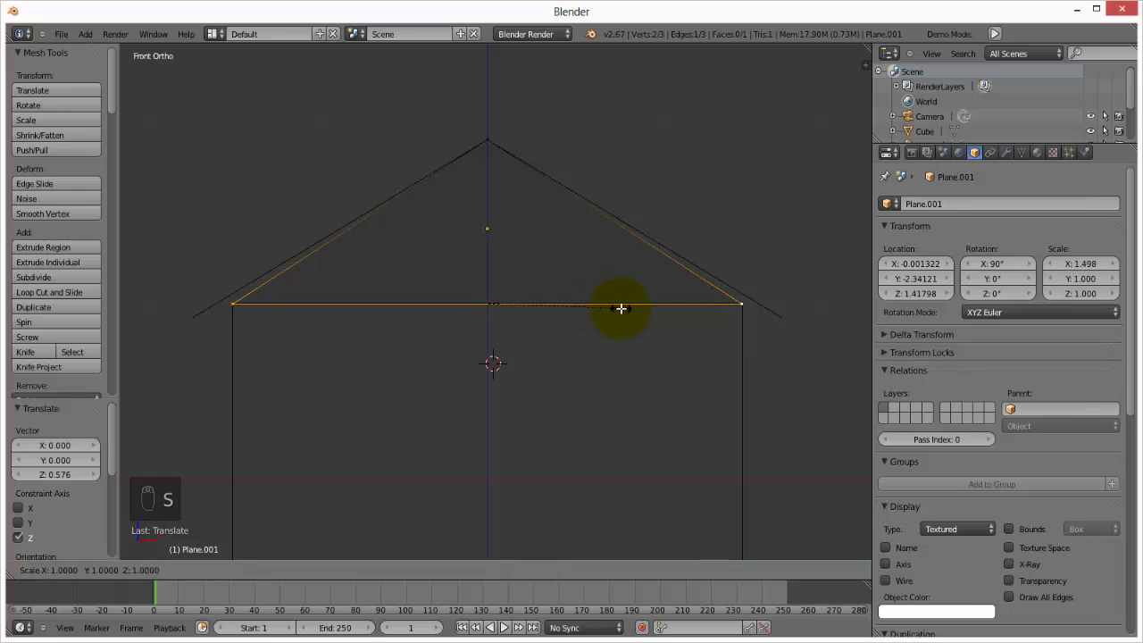
key("x")
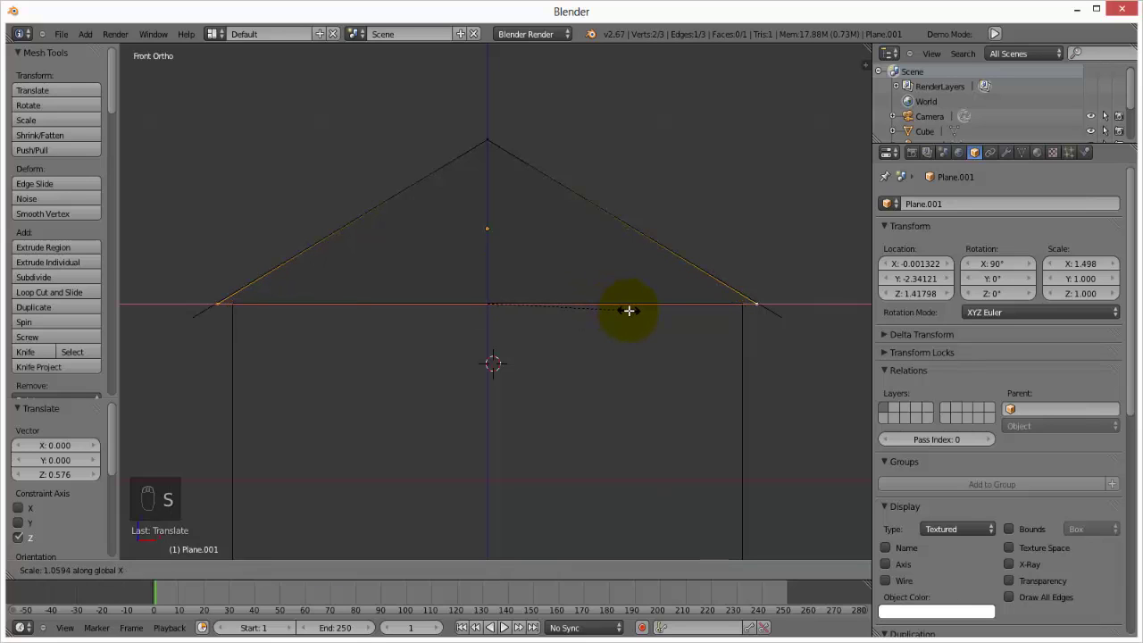
left_click(628, 311)
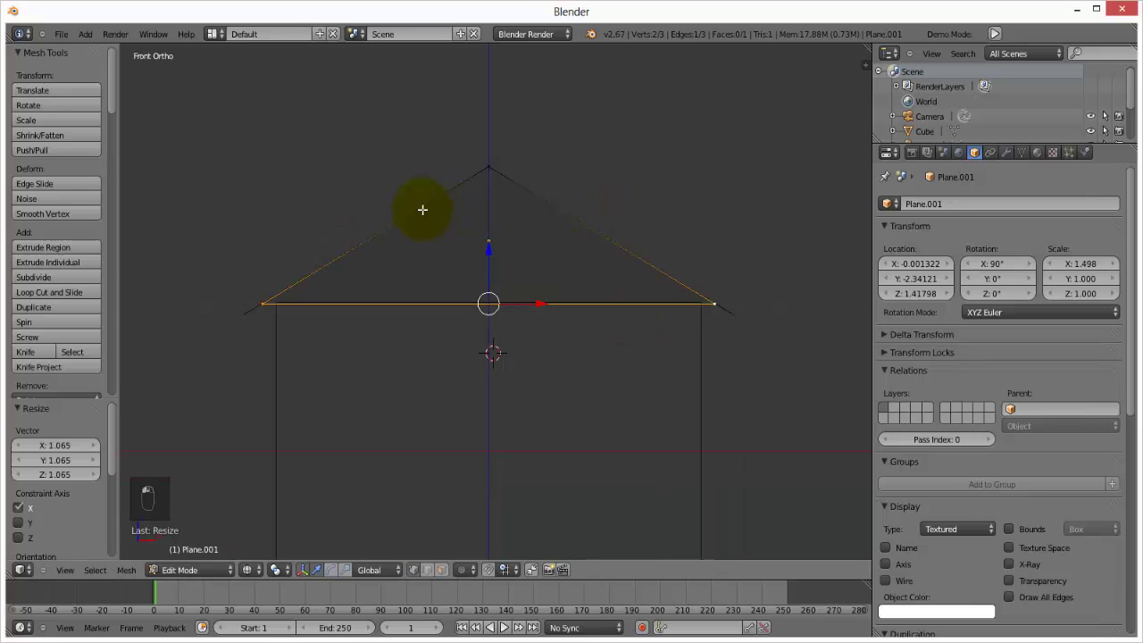
Return to Object Mode and move the gable triangle along Y by about 0.279, flush with the roof's end
middle_click_drag(420, 206, 515, 265)
key("z")
scroll(535, 280, "down", 3)
middle_click_drag(555, 308, 647, 337)
middle_click_drag(684, 296, 765, 294)
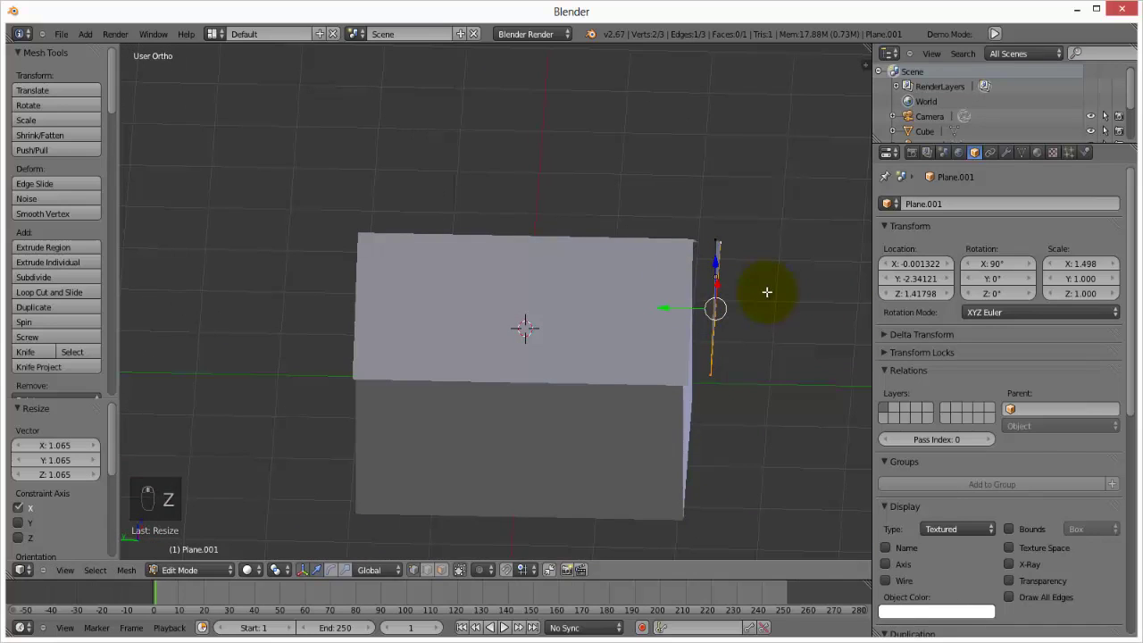
key("s")
right_click(758, 292)
key("Tab")
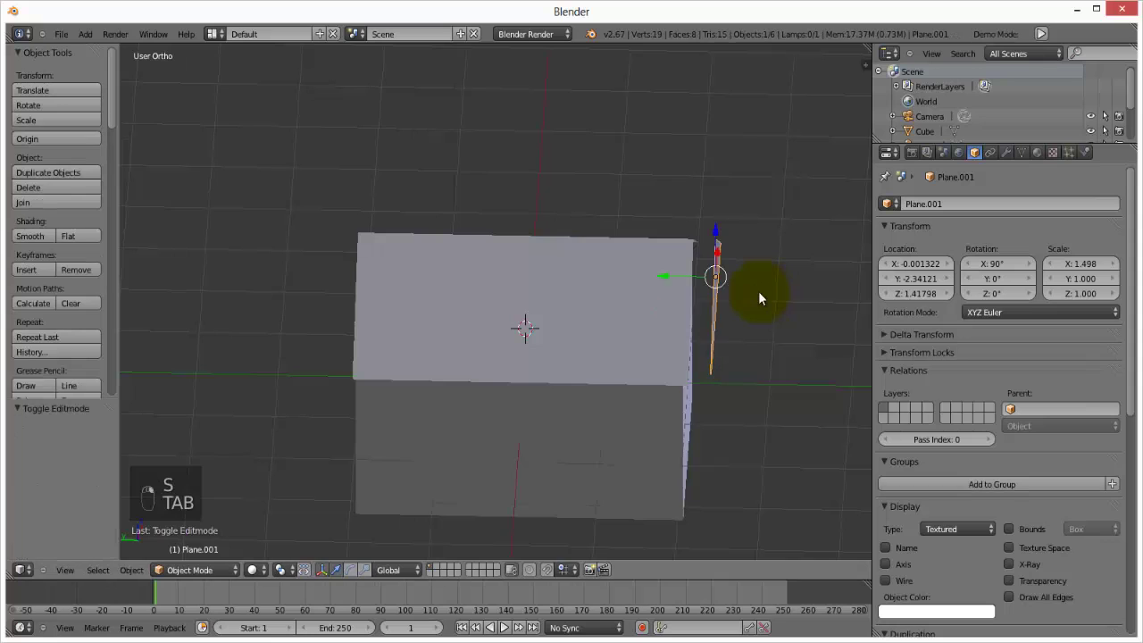
middle_click_drag(666, 308, 711, 311)
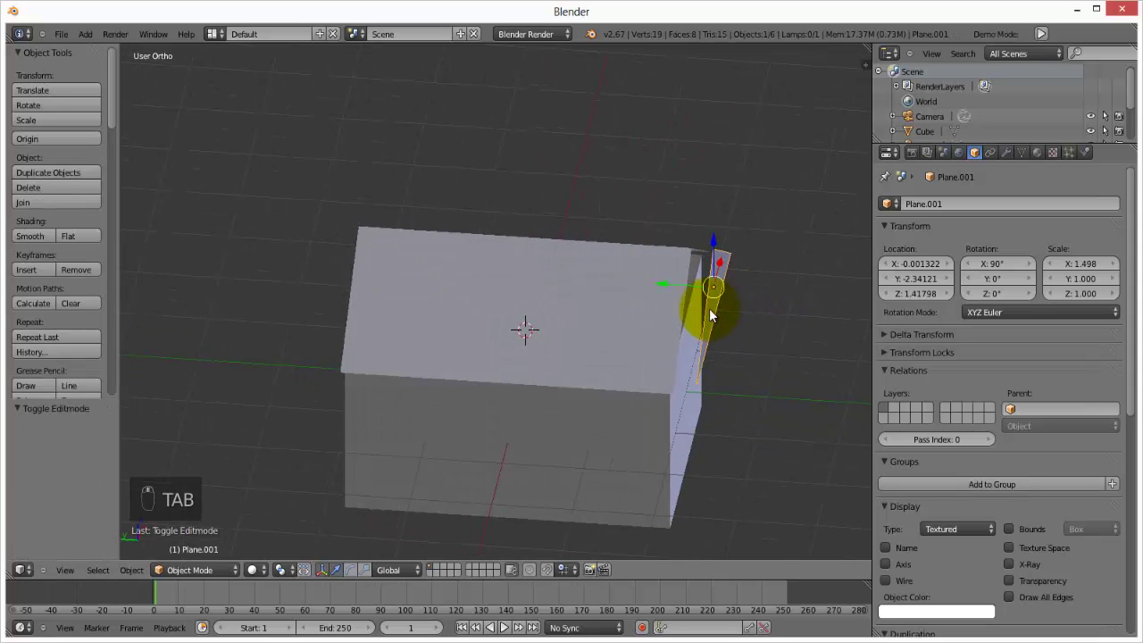
key("KP_1")
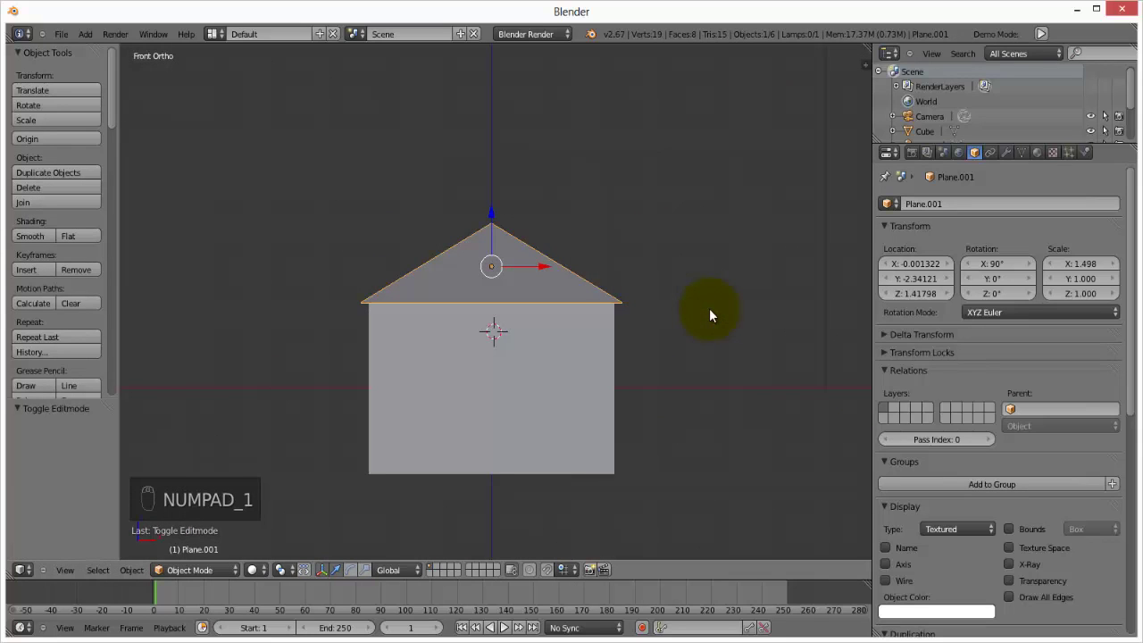
key("KP_3")
left_click_drag(416, 296, 439, 301)
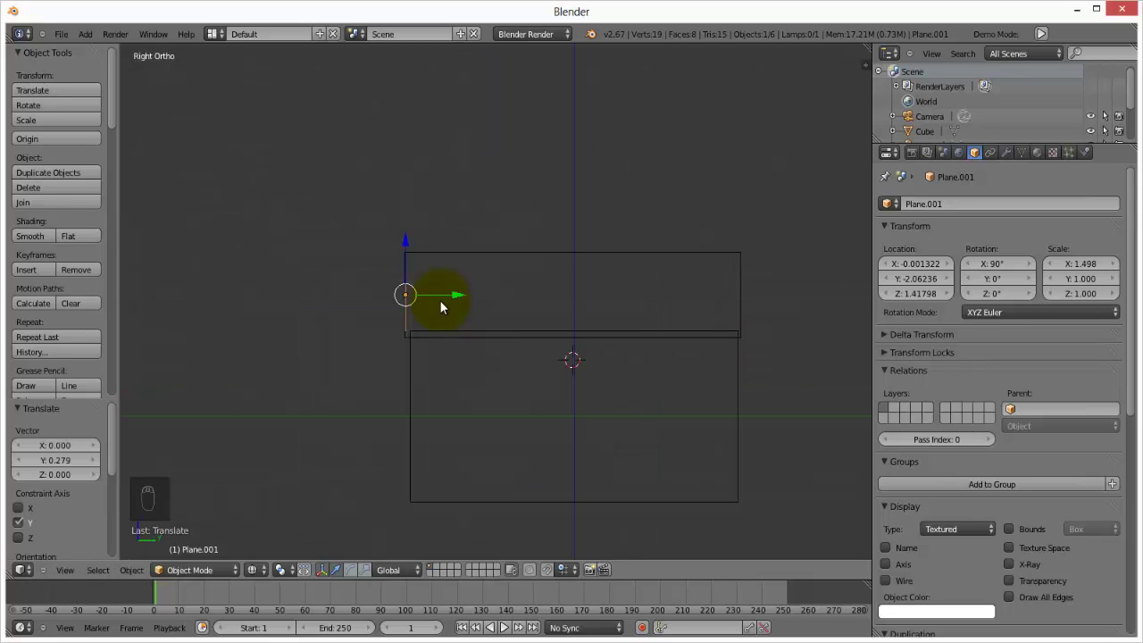
Duplicate the gable triangle and move the copy along Y by about 4.087 to the opposite end of the roof
mouse_move(449, 362)
middle_mouse_down()
mouse_move(523, 357)
mouse_move(446, 387)
mouse_move(497, 377)
mouse_move(556, 422)
middle_mouse_up()
key("z")
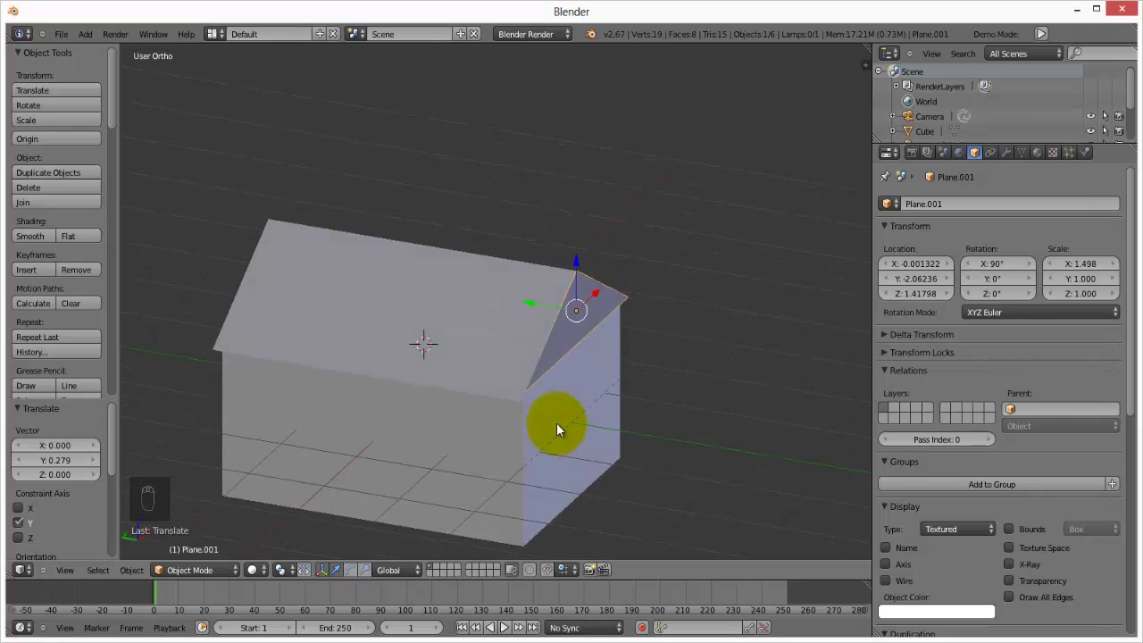
key("KP_7")
key("z")
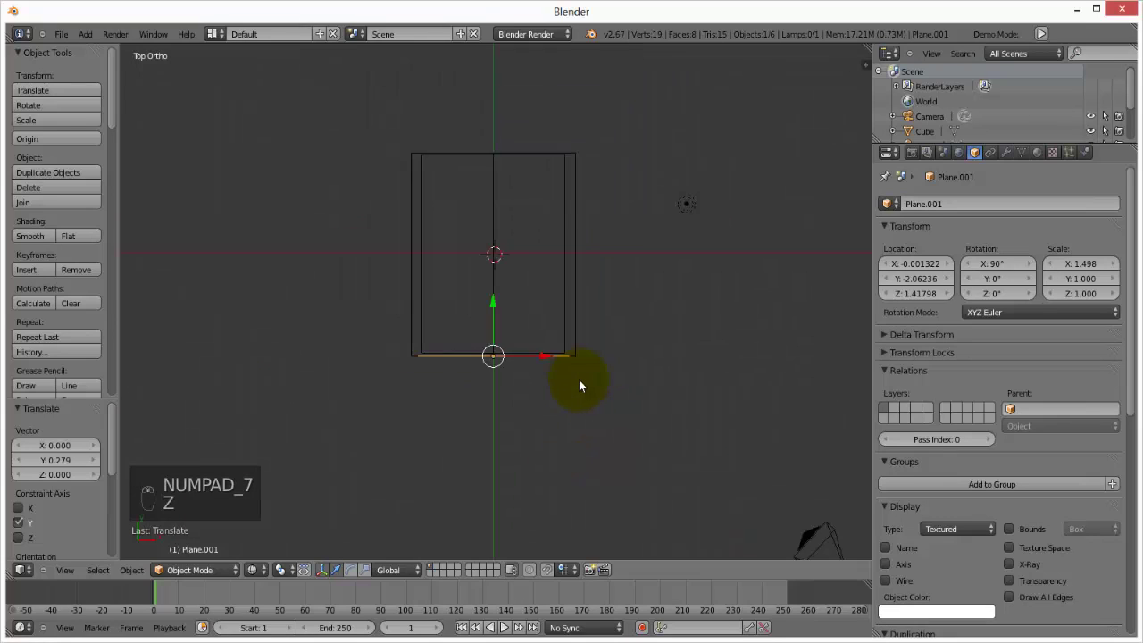
middle_click_drag(581, 375, 646, 429, "shift")
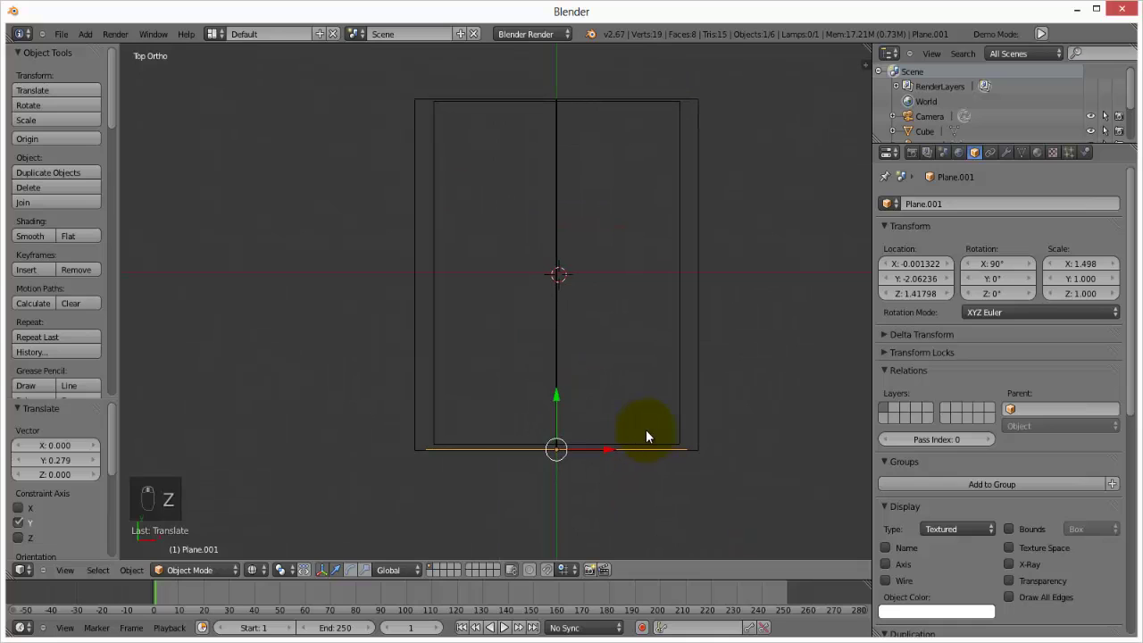
key("shift+d")
right_click(645, 429)
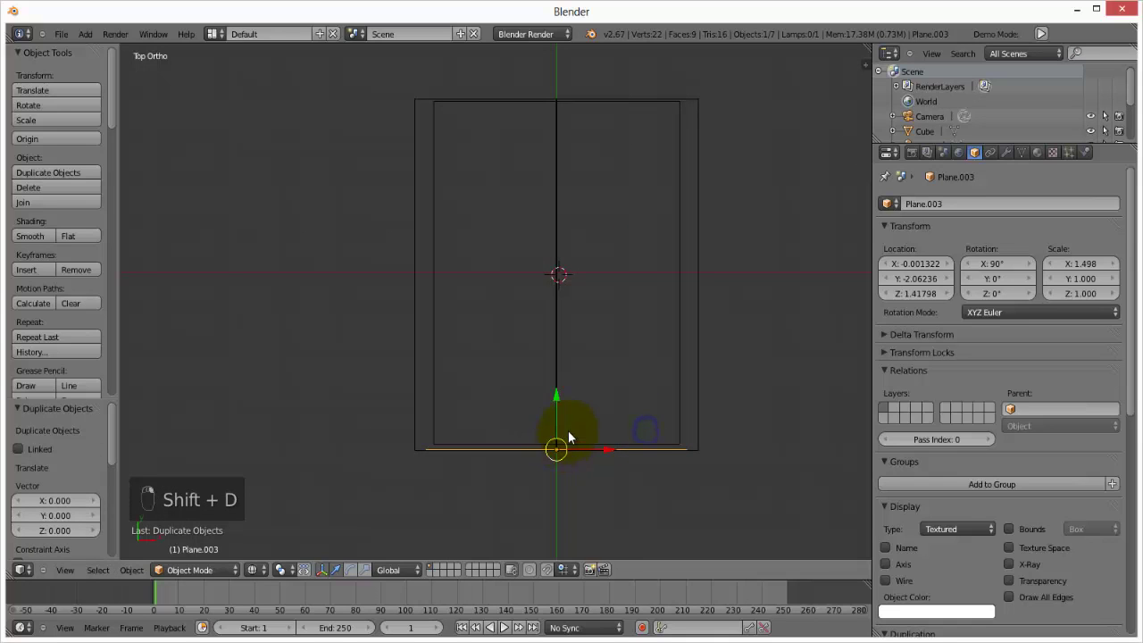
left_click_drag(554, 413, 514, 63)
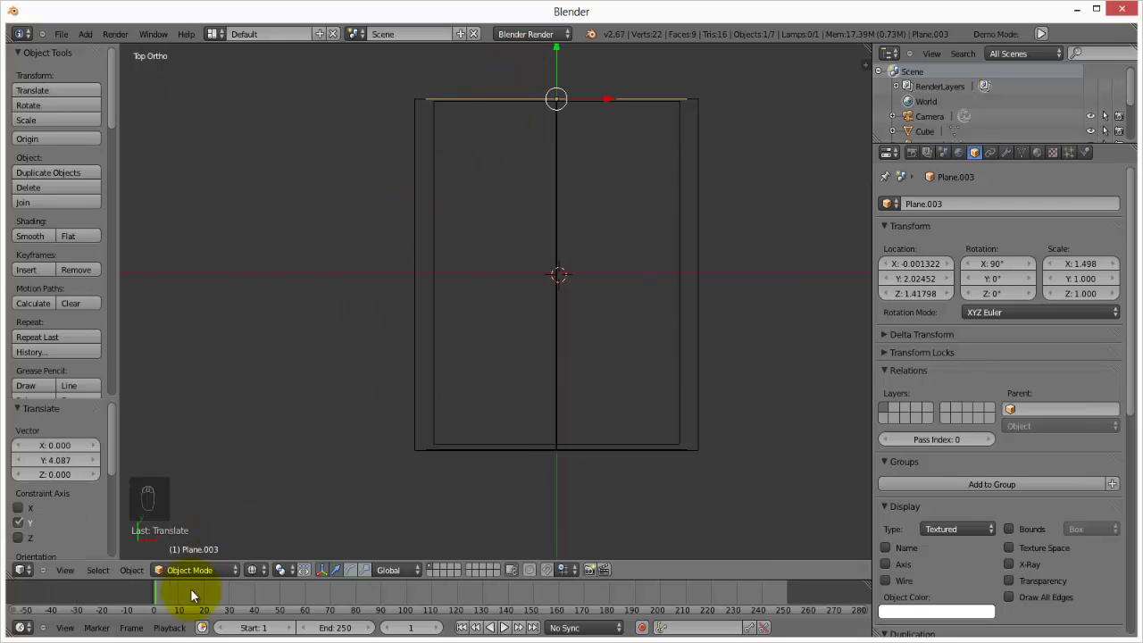
left_click(64, 570)
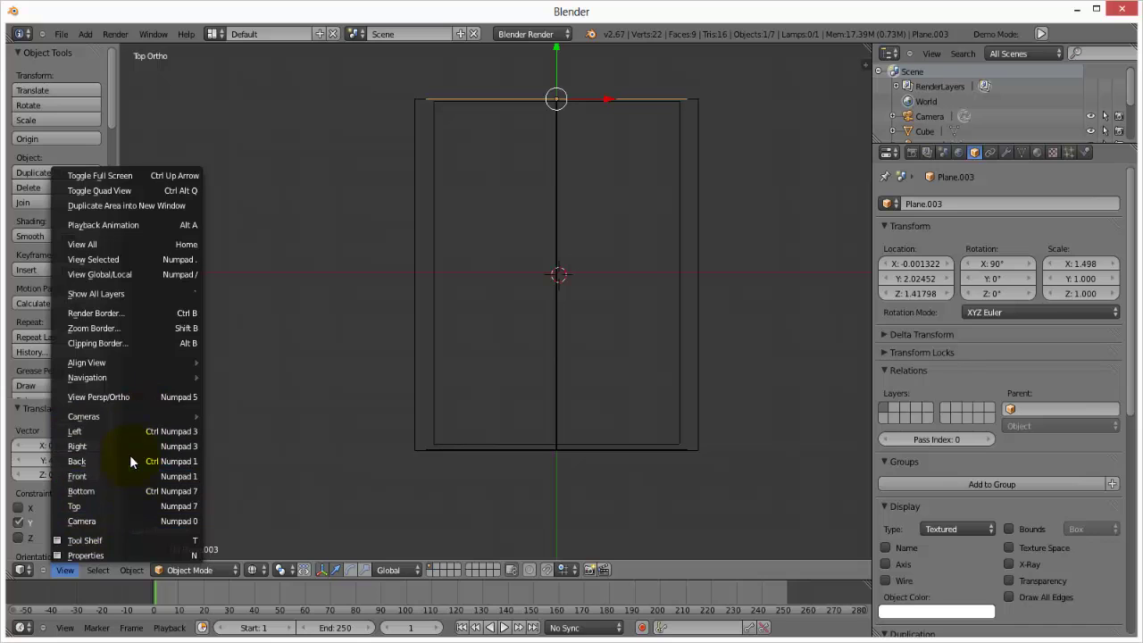
left_click(123, 499)
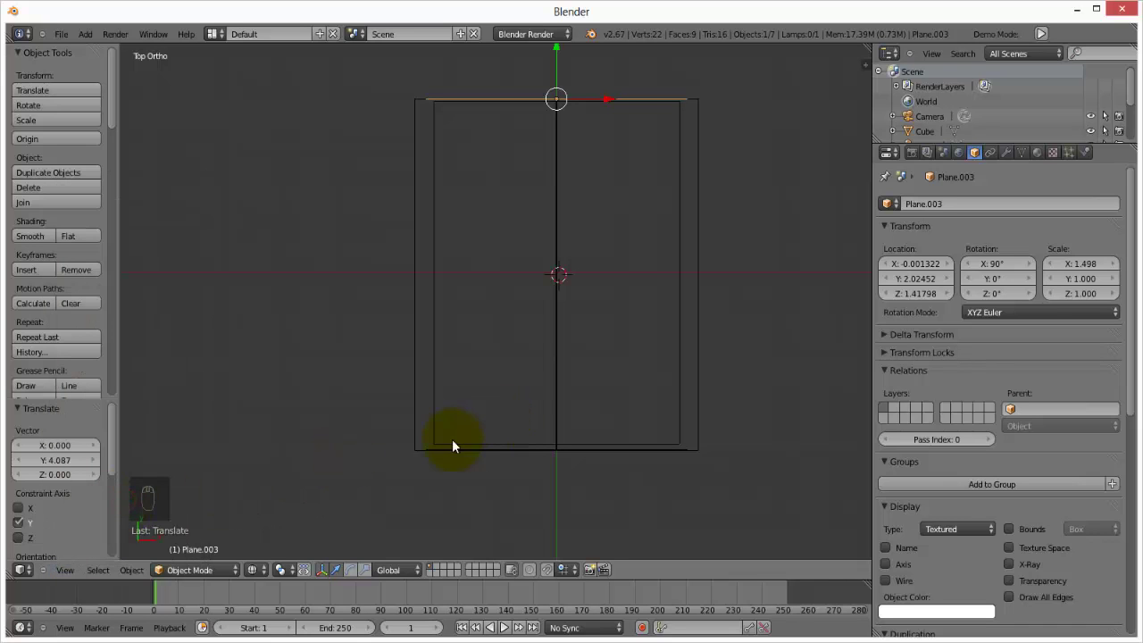
In Edit Mode, lower the duplicated gable's two base vertices along Z by about 0.061
mouse_move(361, 446)
middle_mouse_down()
mouse_move(459, 416)
mouse_move(574, 324)
mouse_move(307, 408)
mouse_move(399, 404)
mouse_move(339, 390)
mouse_move(255, 434)
mouse_move(236, 467)
mouse_move(396, 444)
middle_mouse_up()
key("z")
scroll(312, 458, "up", 3)
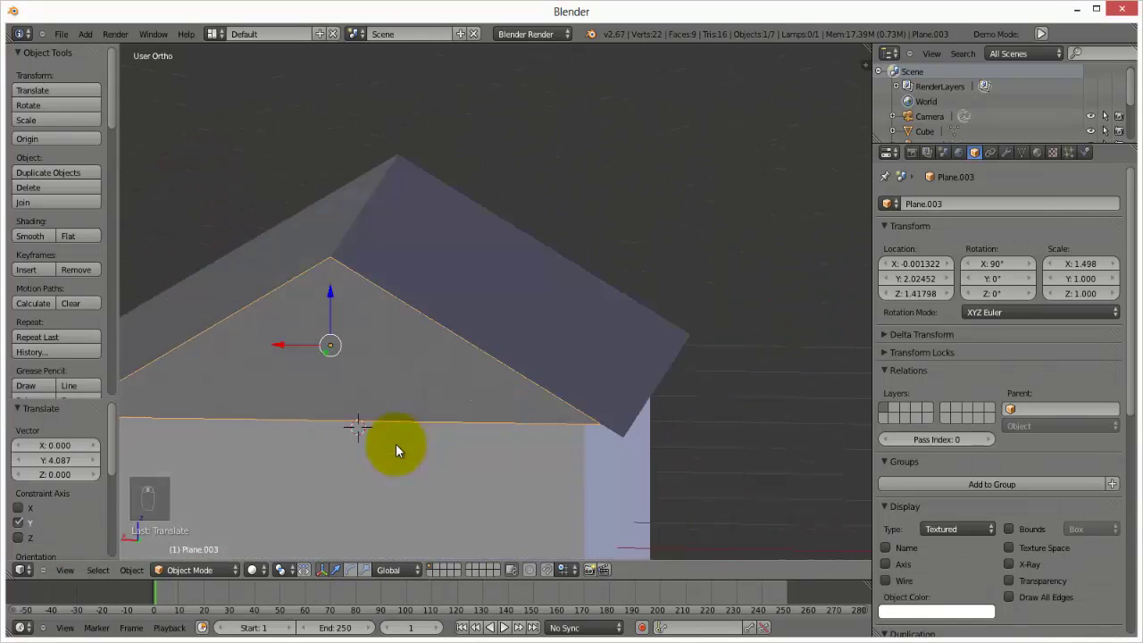
scroll(393, 451, "down", 2)
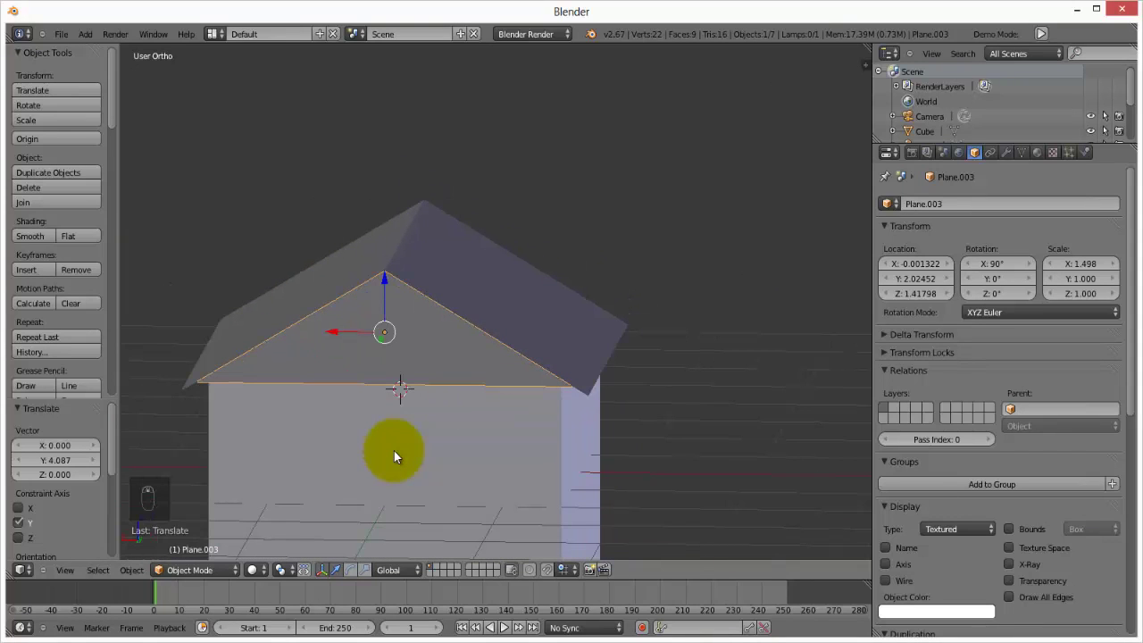
key("Tab")
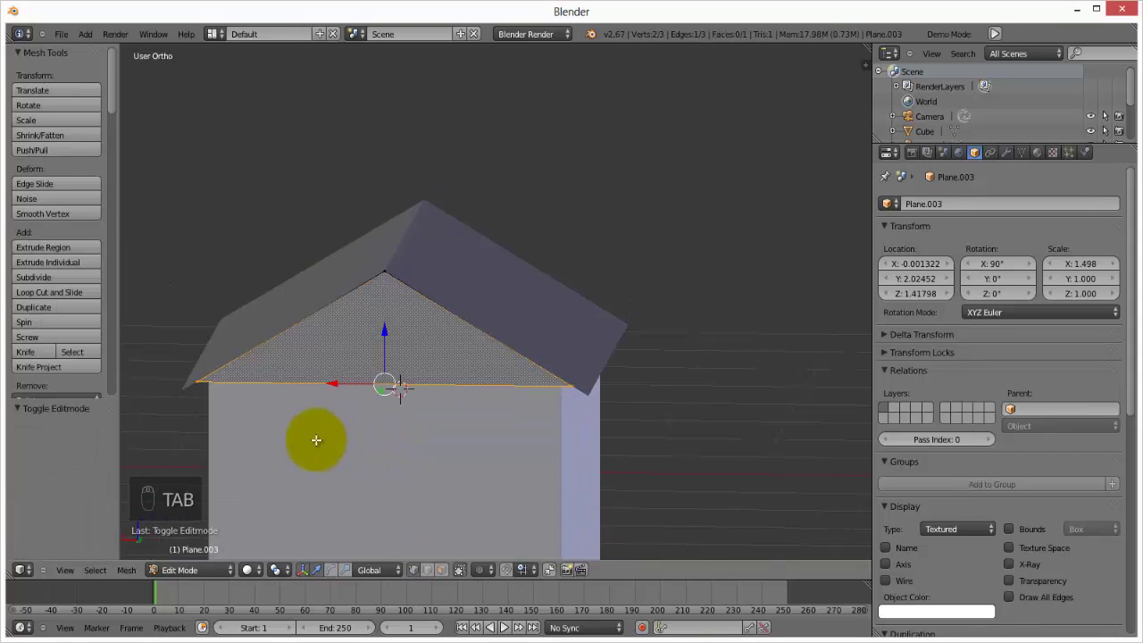
right_click(194, 385)
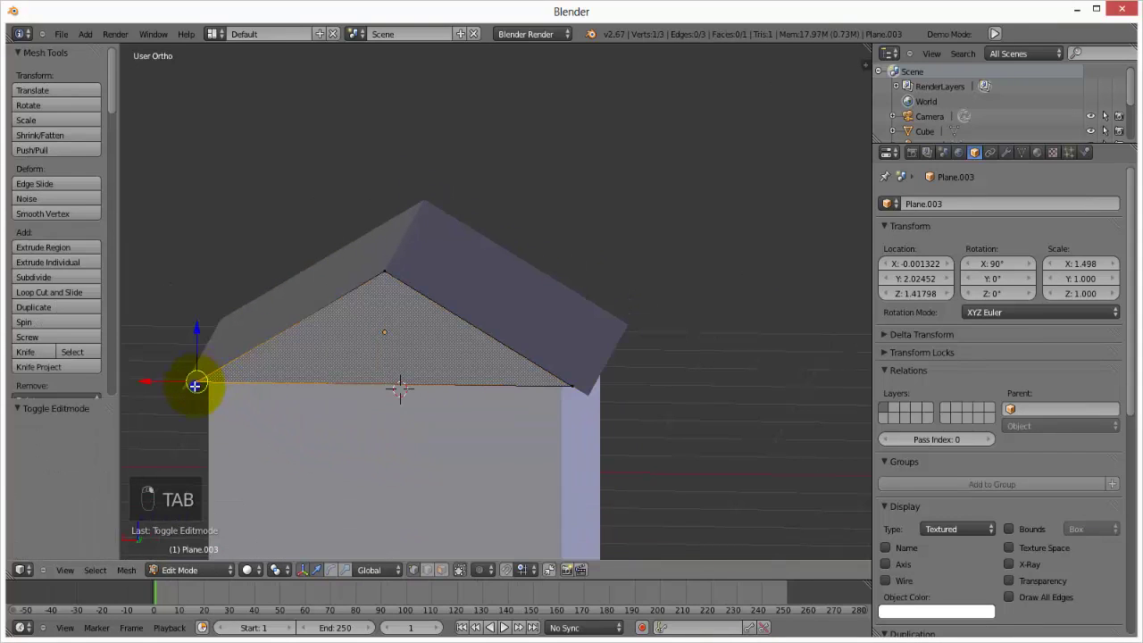
right_click(573, 385, "shift")
left_click_drag(382, 344, 383, 349)
Scale the duplicated gable's base edge along X by about 1.07 to reach the roof edges, and return to Object Mode
key("s")
key("x")
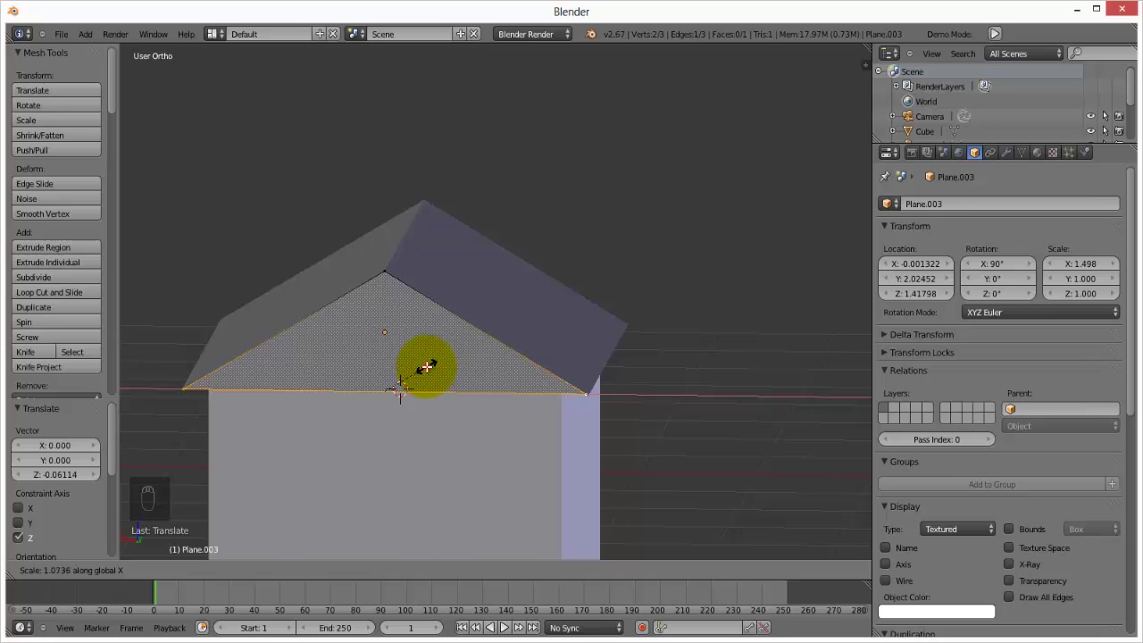
left_click(426, 366)
middle_click_drag(548, 362, 352, 395)
key("Tab")
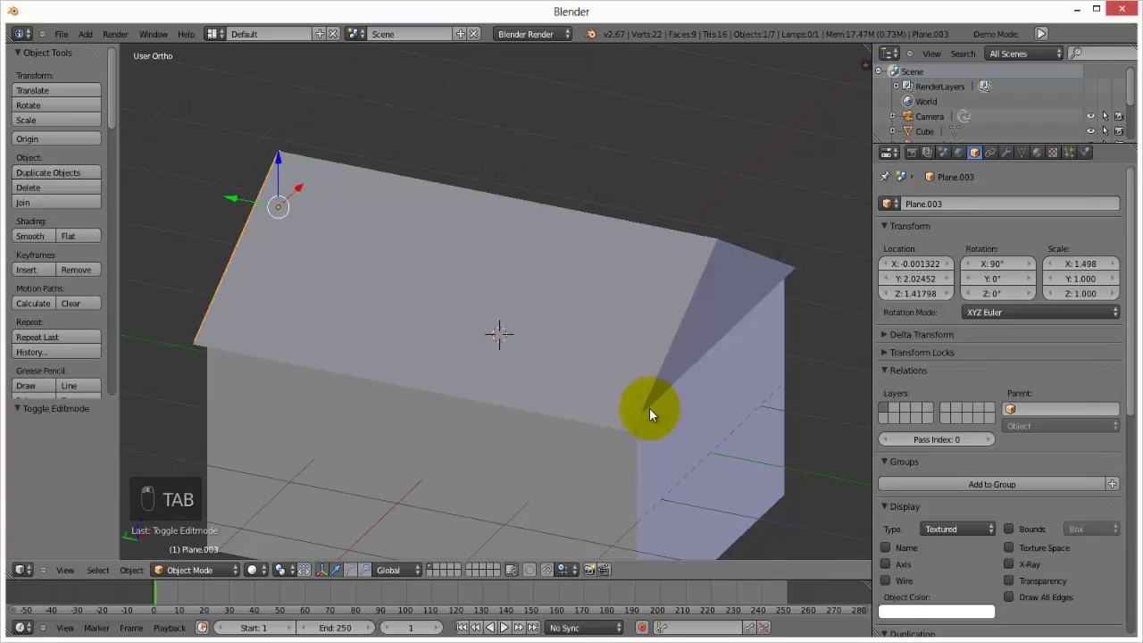
In Edit Mode, scale the original front gable's base edge along X by about 1.063 to reach the roof edges
middle_click_drag(650, 407, 530, 383)
right_click(525, 379)
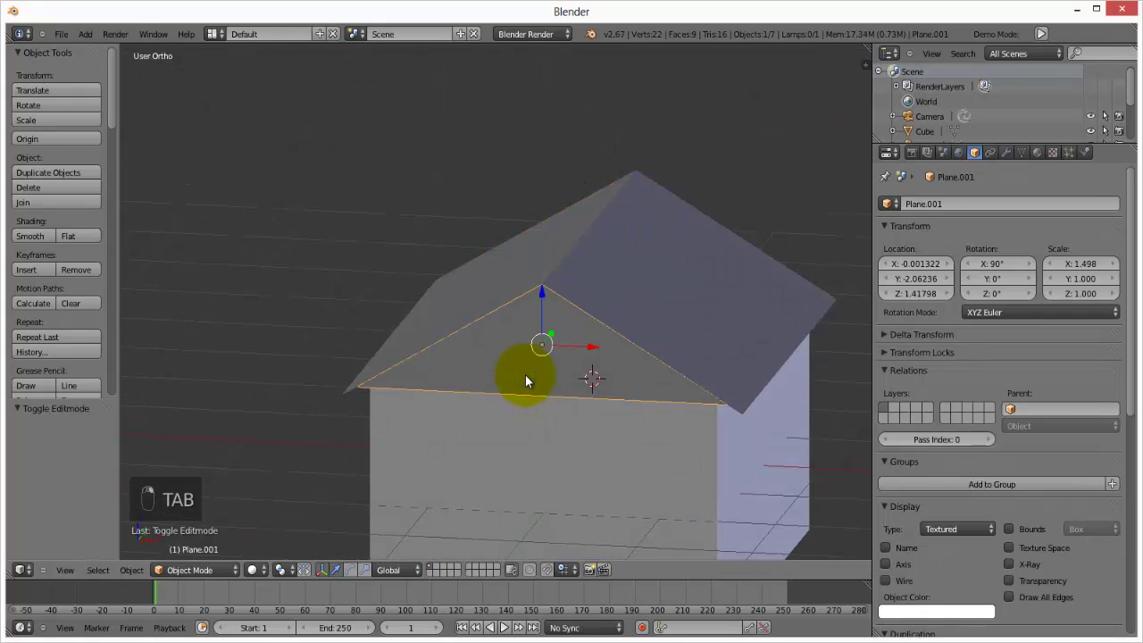
key("Tab")
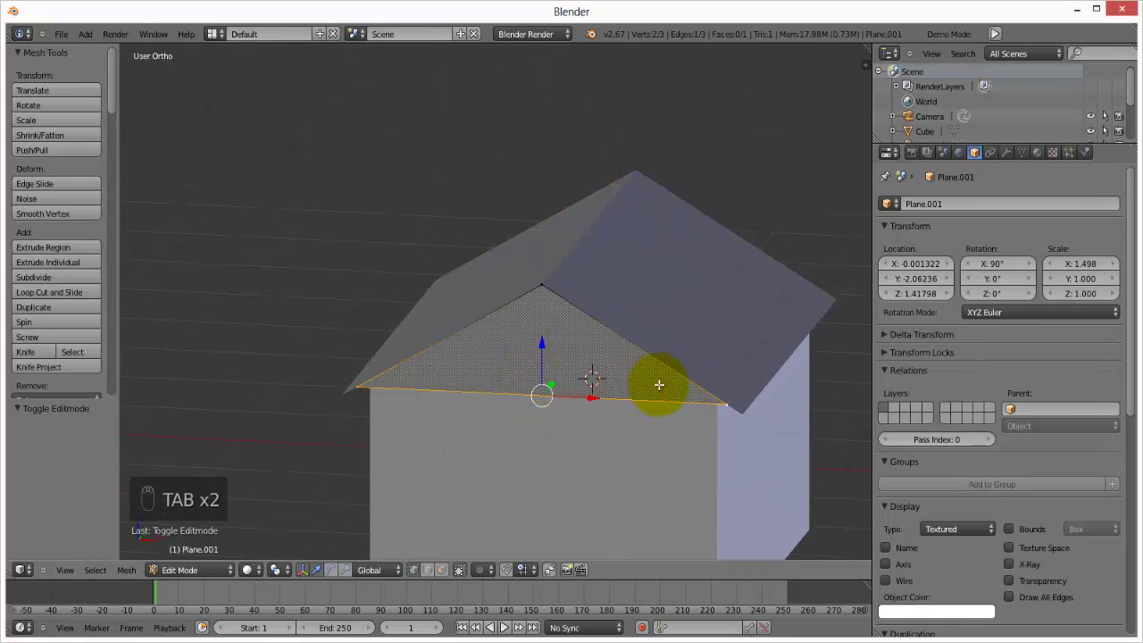
key("s")
key("x")
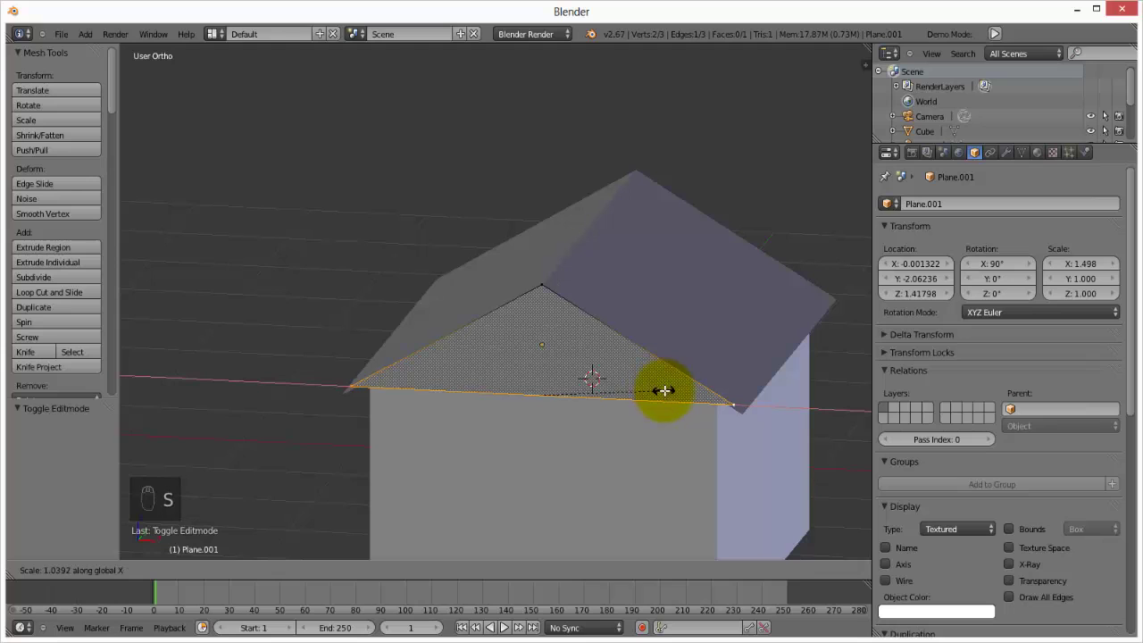
left_click(666, 391)
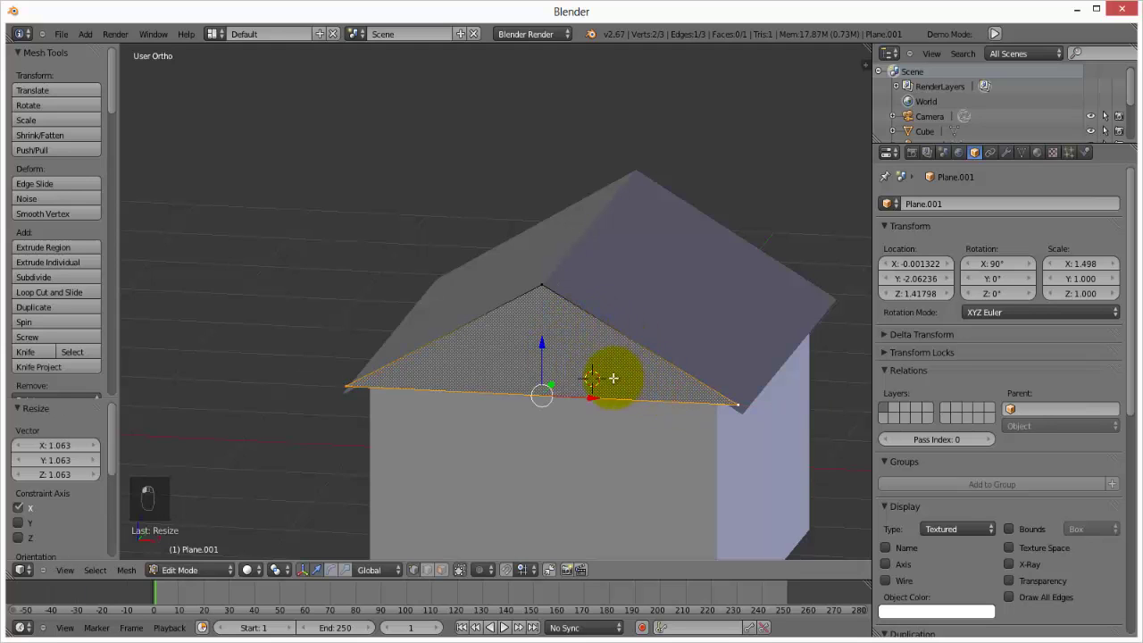
Lower the front gable's base edge along Z by about 0.075 and return to Object Mode
key("g")
key("z")
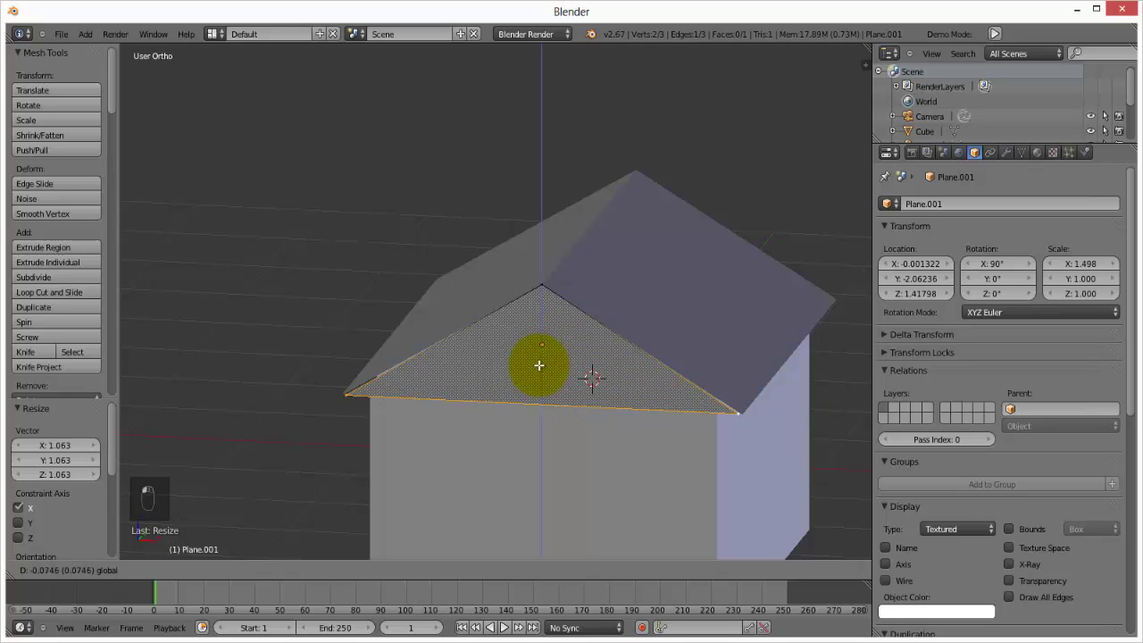
left_click(538, 364)
middle_click_drag(625, 410, 672, 332)
key("grave")
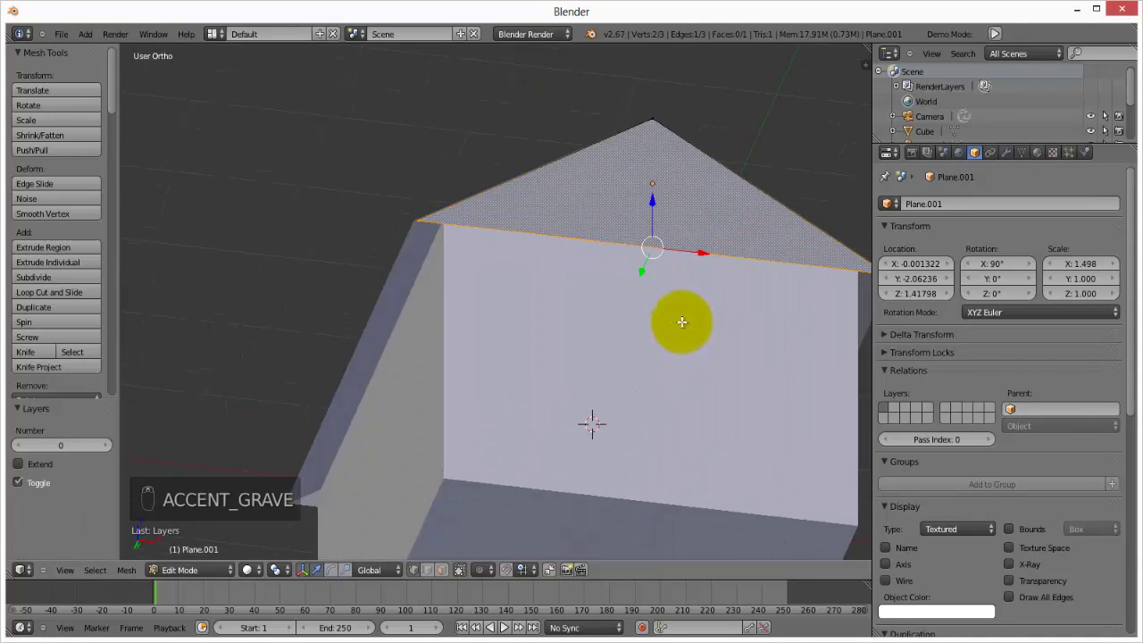
key("Tab")
scroll(504, 307, "down", 3)
middle_click_drag(508, 306, 580, 404)
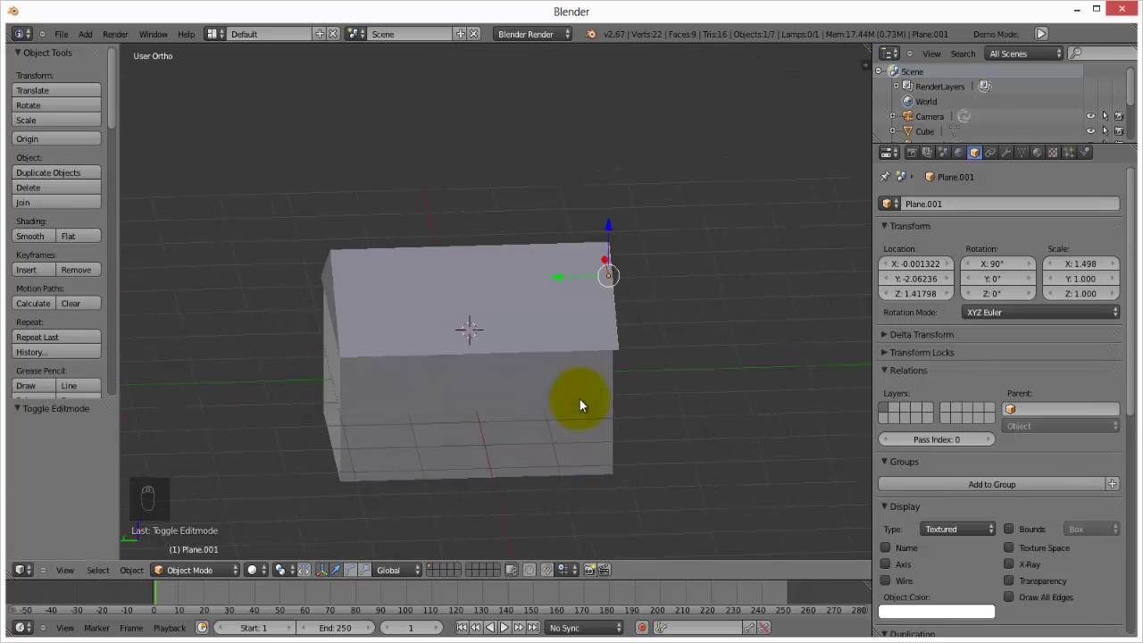
Select both roof planes and both gables, join them into one roof object, and try moving it without keeping the move
right_click(531, 300)
middle_click_drag(339, 331, 434, 395)
right_click(385, 332, "shift")
middle_click_drag(305, 337, 522, 353)
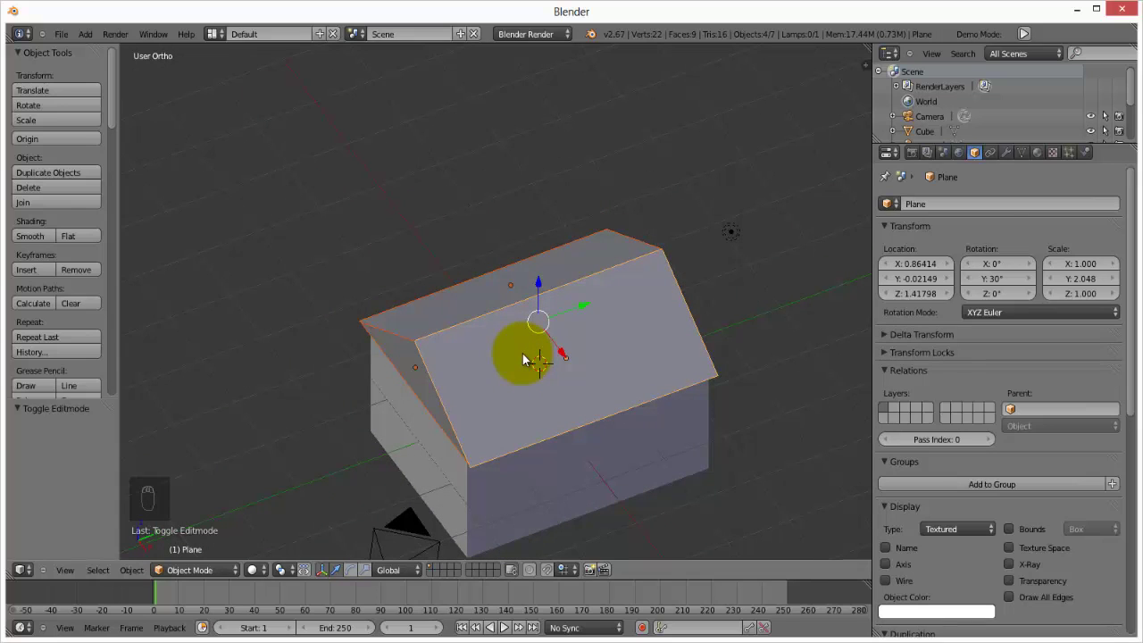
key("ctrl+j")
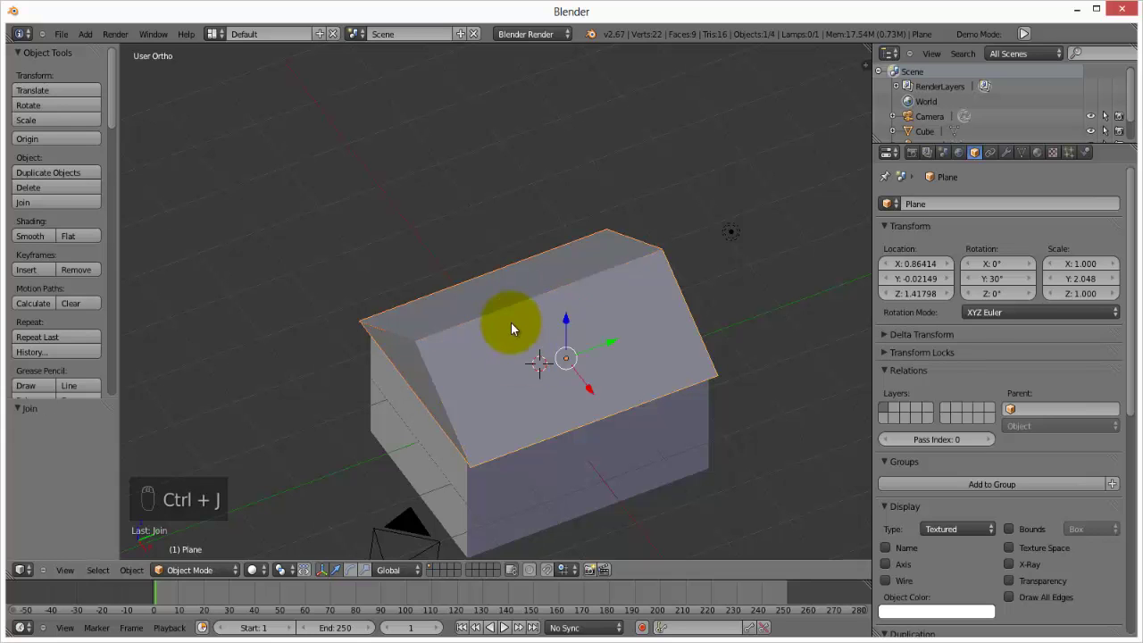
right_click_drag(511, 327, 620, 179)
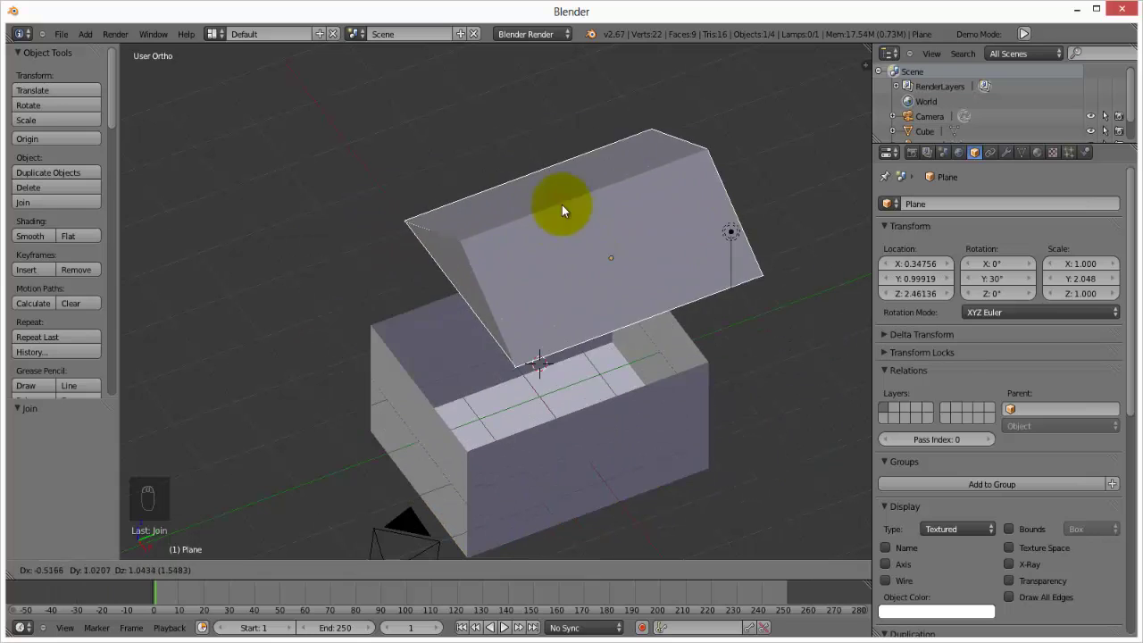
right_click(635, 136)
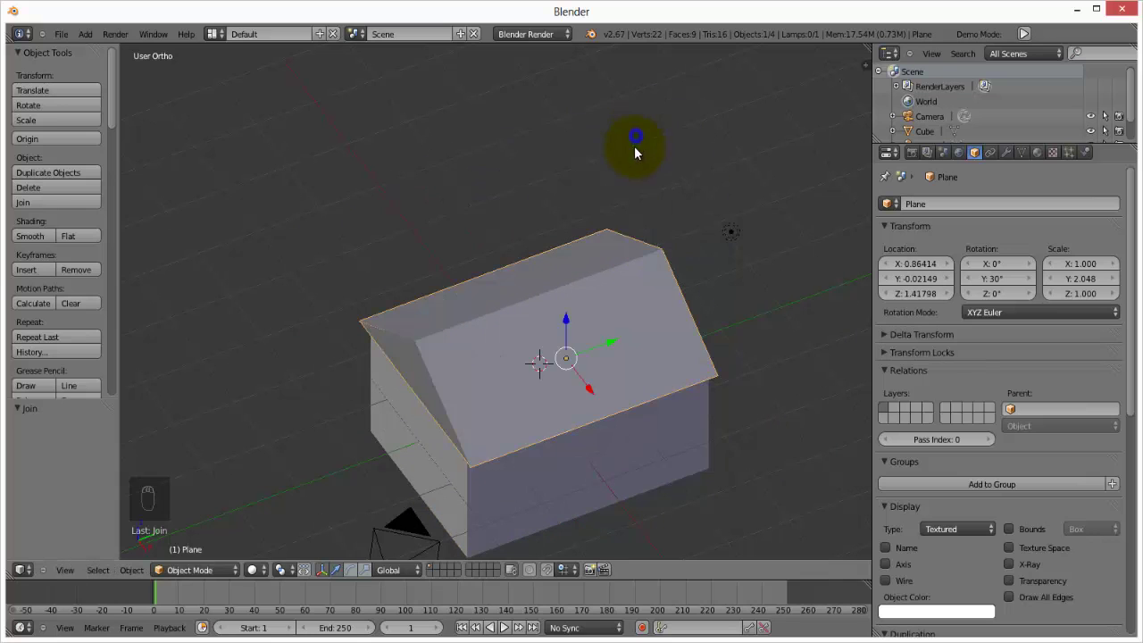
Select the house box, enter Edit Mode, and show its back wall in a close orthographic back view
middle_click_drag(479, 403, 414, 284)
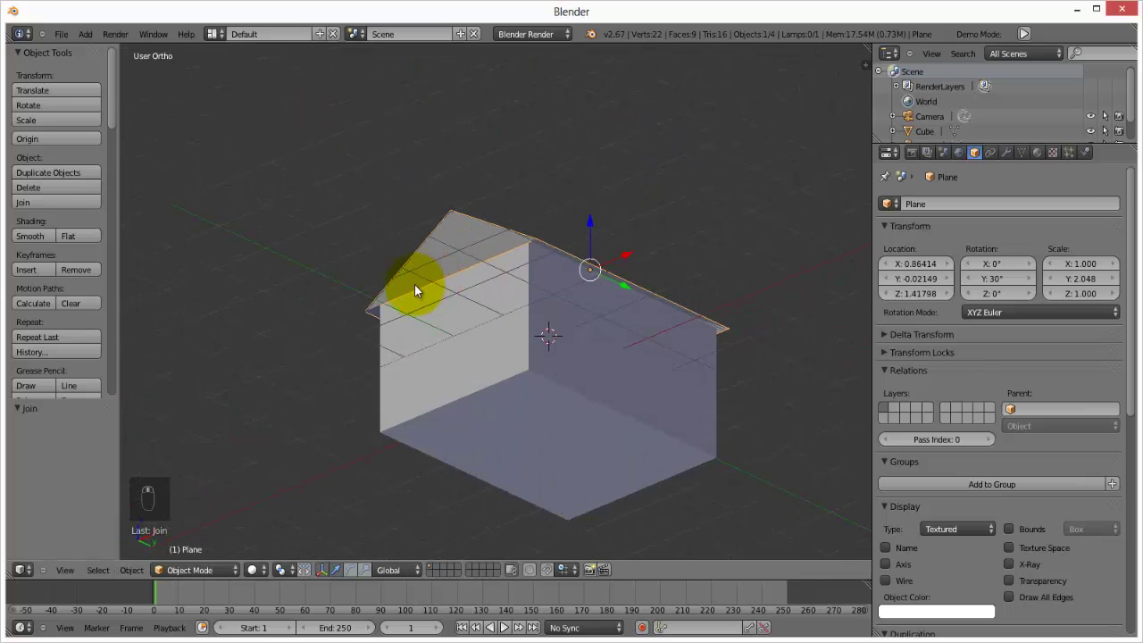
middle_click_drag(575, 211, 440, 493)
right_click(536, 465)
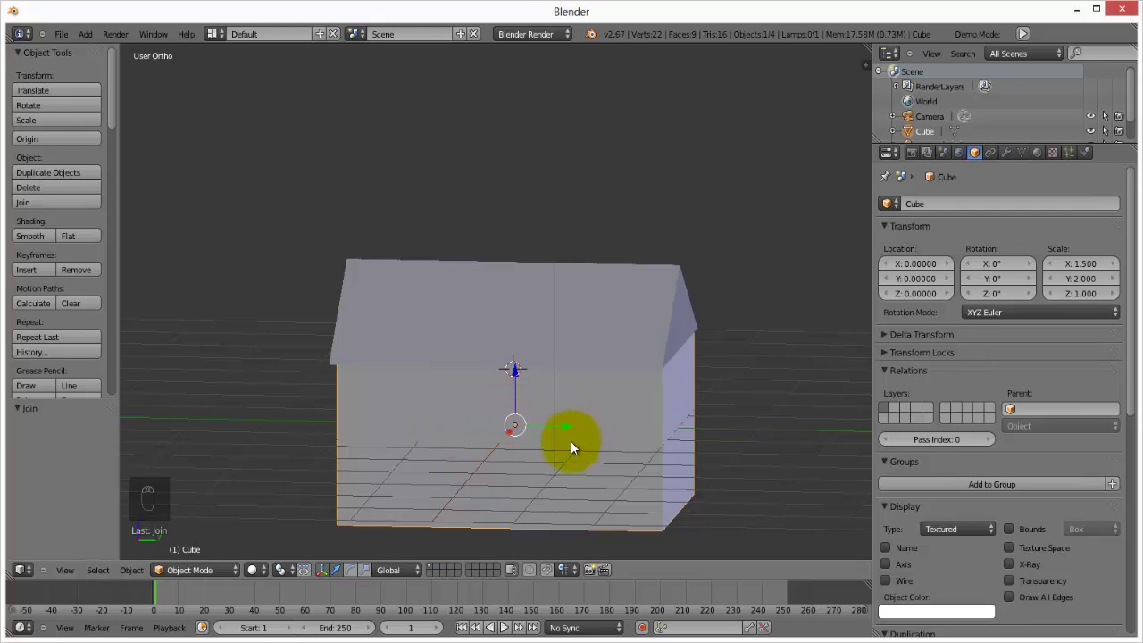
middle_click_drag(571, 442, 454, 464)
key("Tab")
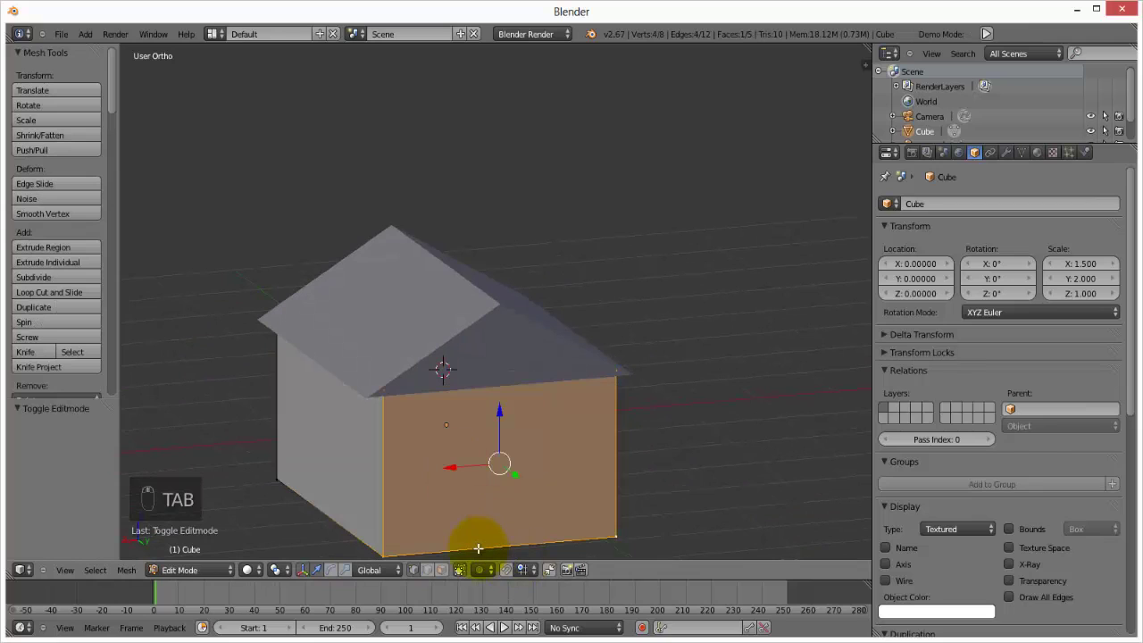
middle_click_drag(478, 547, 474, 531)
key("KP_1")
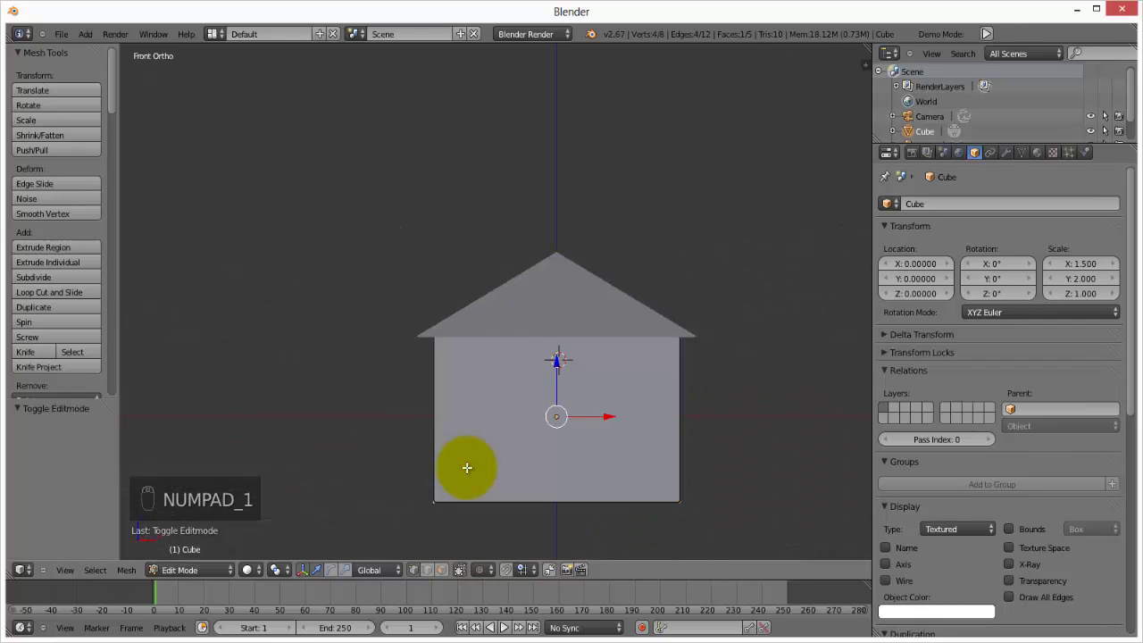
key("ctrl+KP_1")
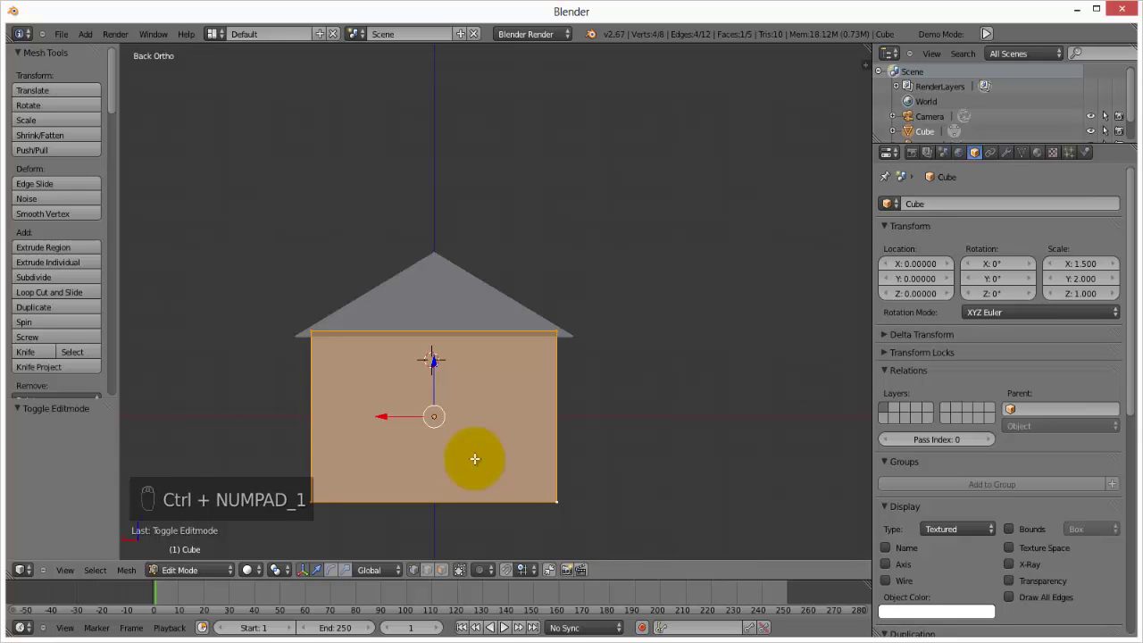
middle_click_drag(485, 430, 533, 321, "shift")
scroll(519, 358, "up", 2)
middle_click_drag(500, 372, 507, 377, "shift")
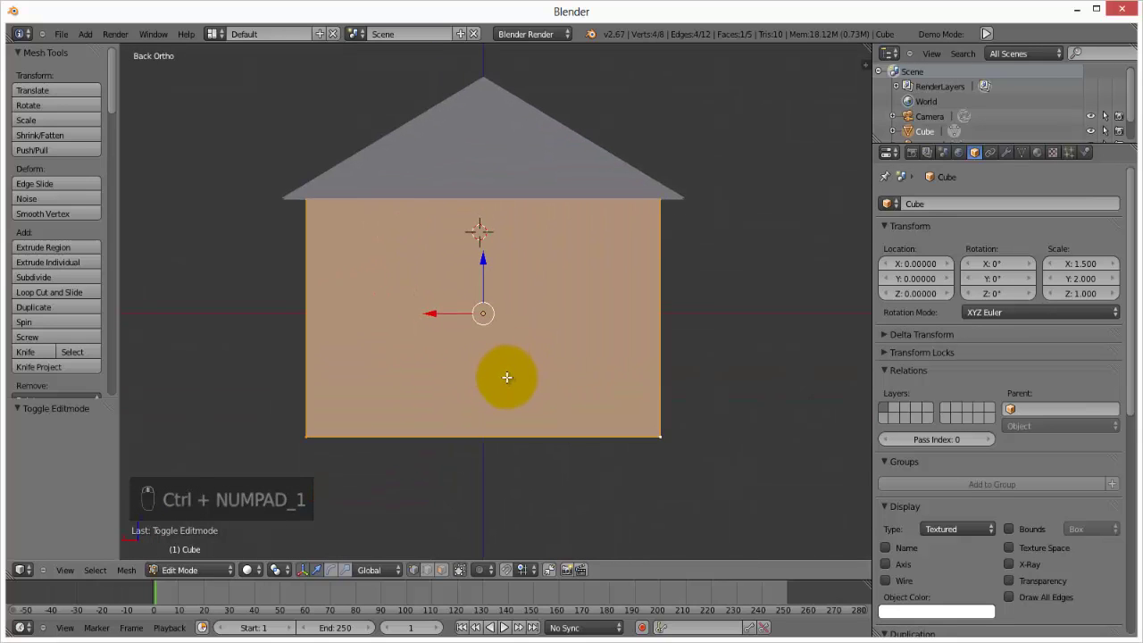
scroll(348, 295, "up", 2)
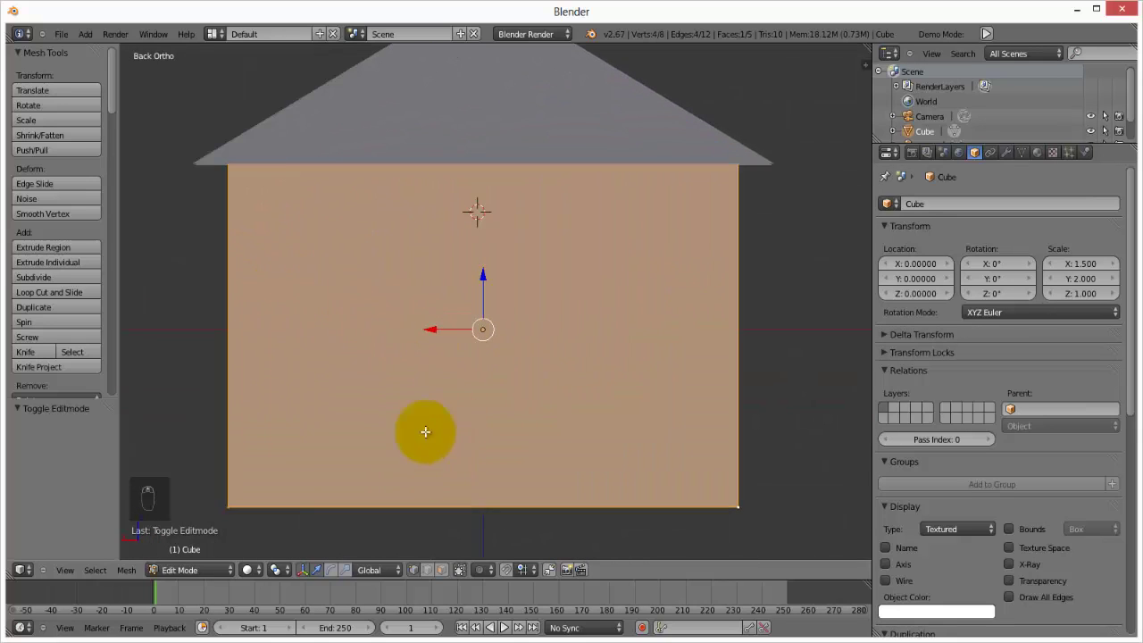
Add two horizontal loop cuts around the house walls, with slide factors of about 0.58 and -0.059
mouse_move(111, 92)
left_mouse_down()
mouse_move(104, 163)
mouse_move(105, 96)
left_mouse_up()
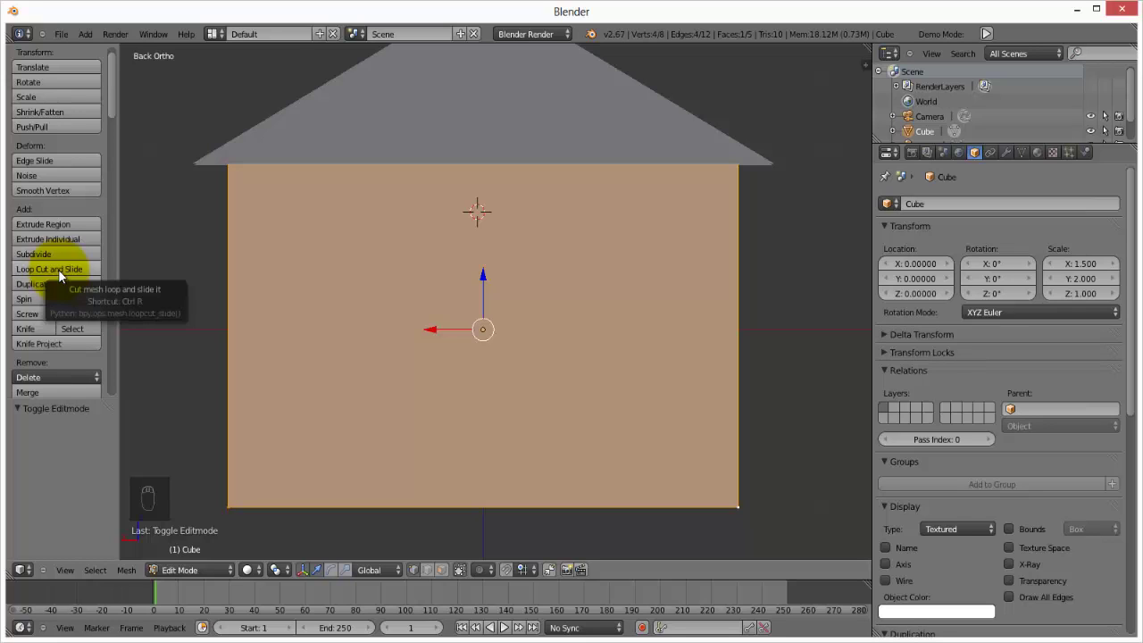
key("ctrl+r")
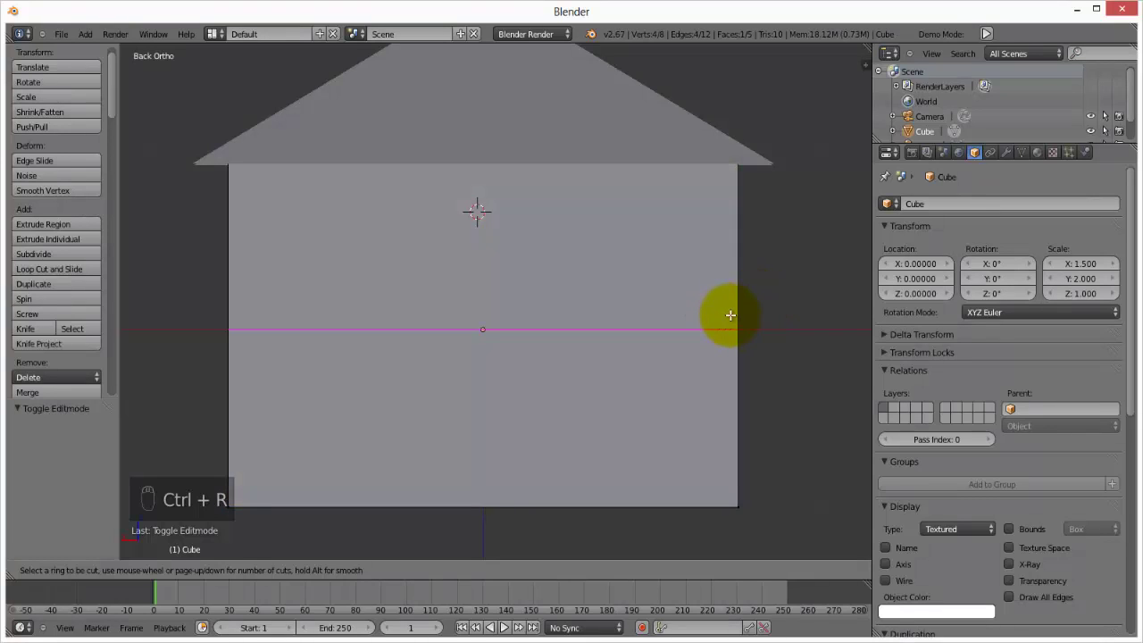
left_click(730, 315)
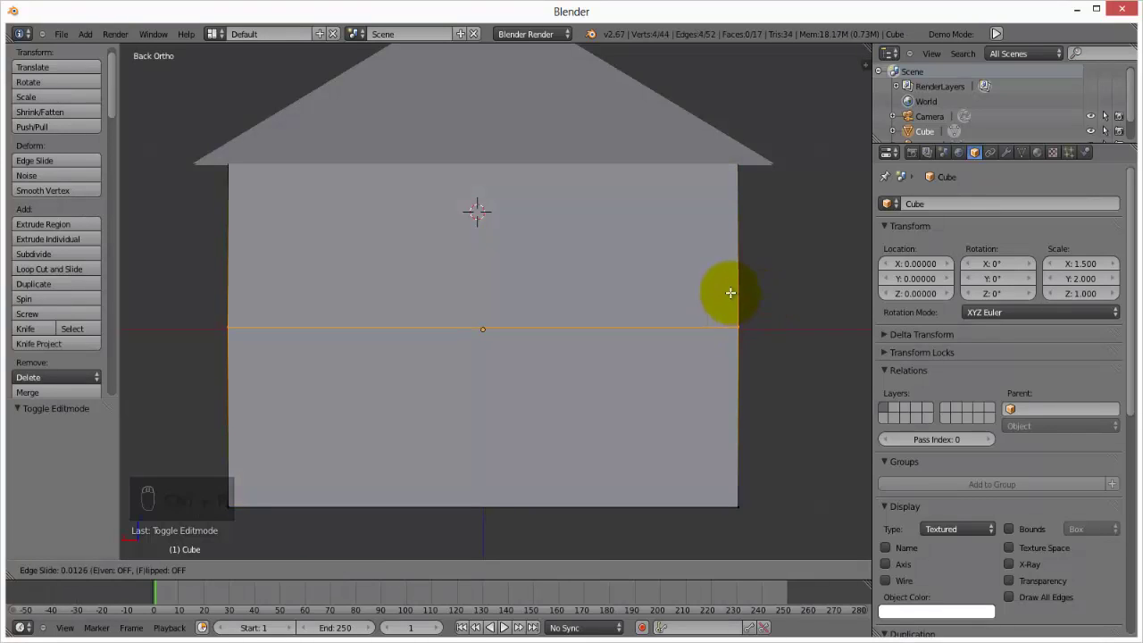
left_click(731, 210)
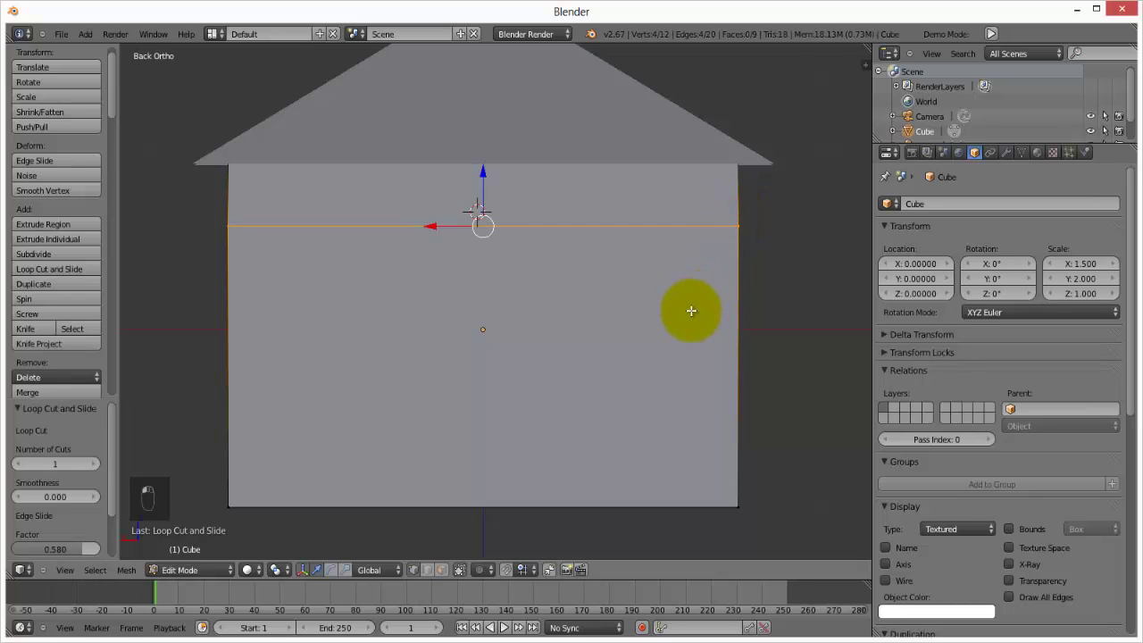
key("ctrl+r")
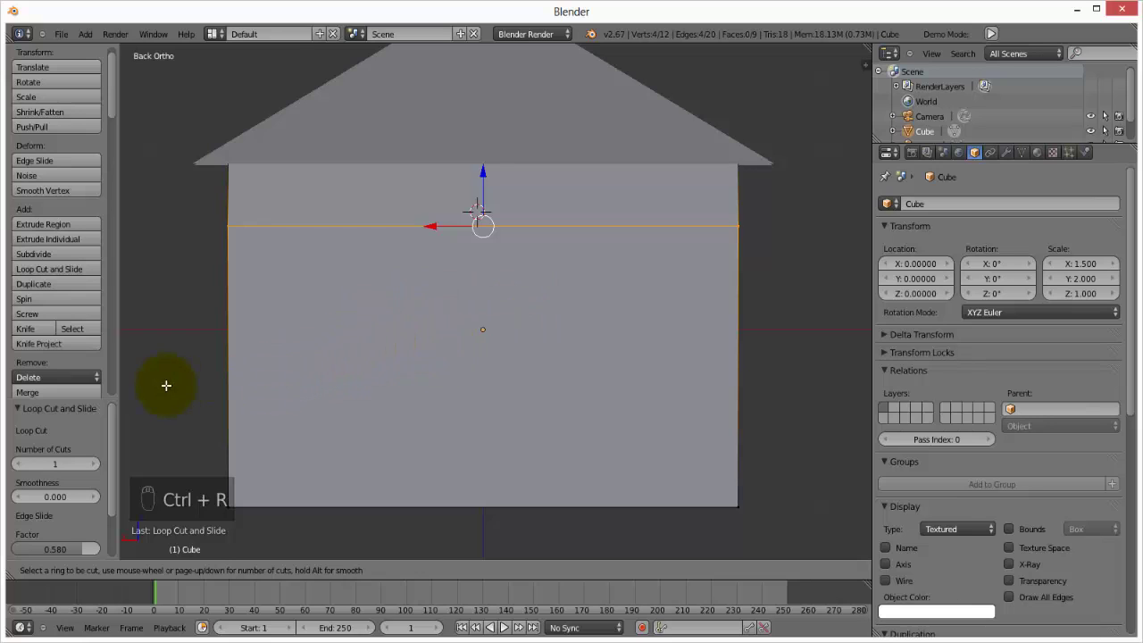
left_click(239, 377)
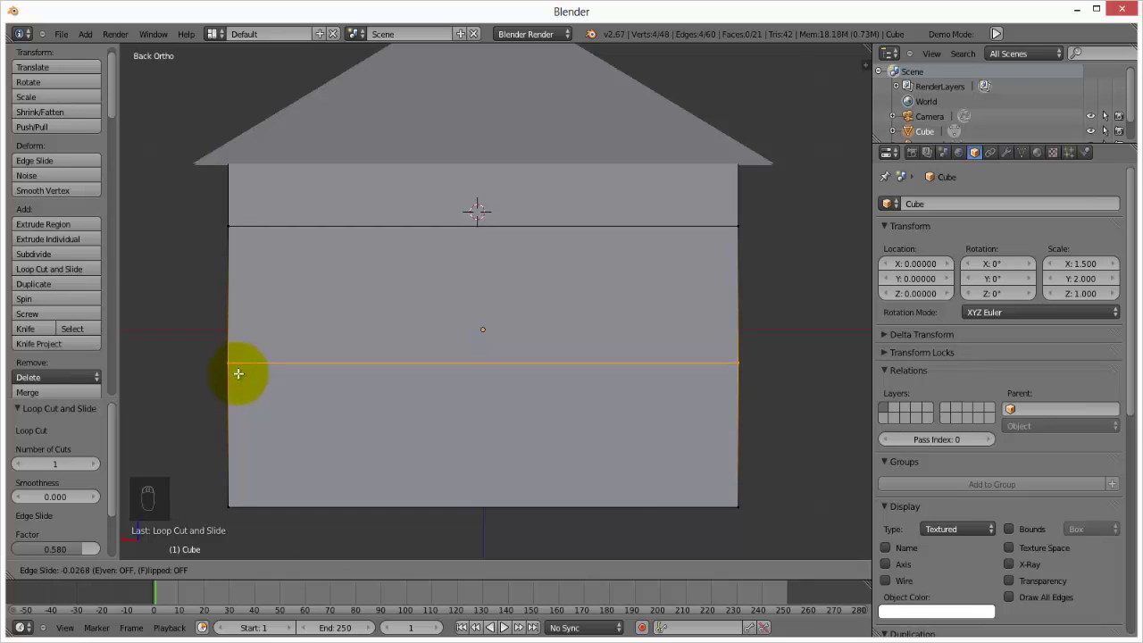
left_click(239, 368)
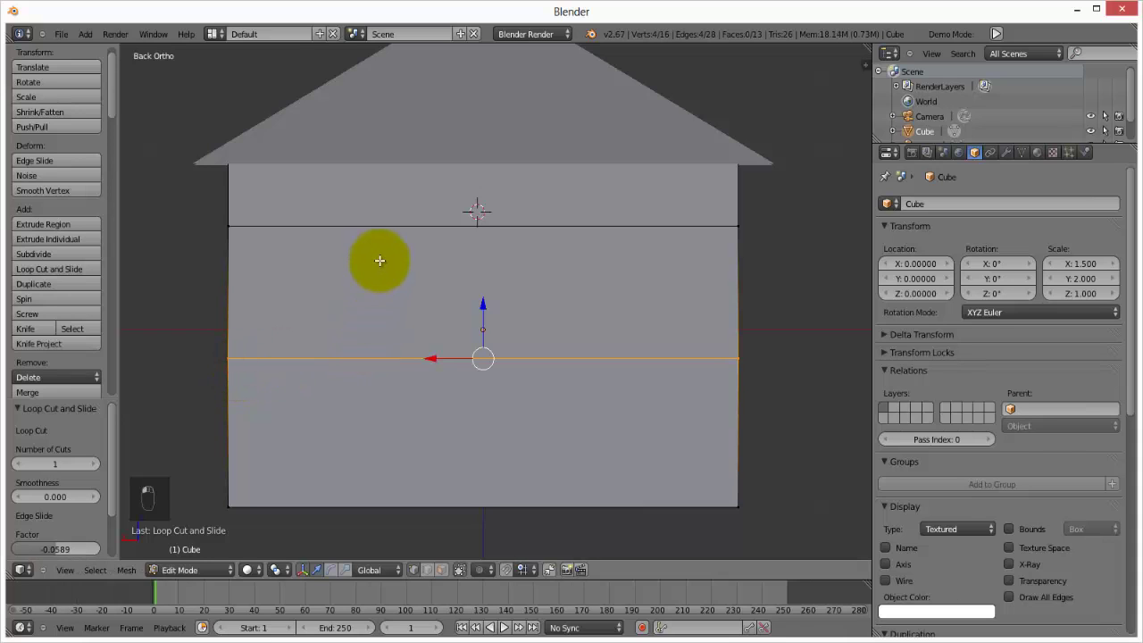
Add two vertical loop cuts through the back wall, with slide factors of about 0.256 and 0.228
key("ctrl+r")
left_click(421, 214)
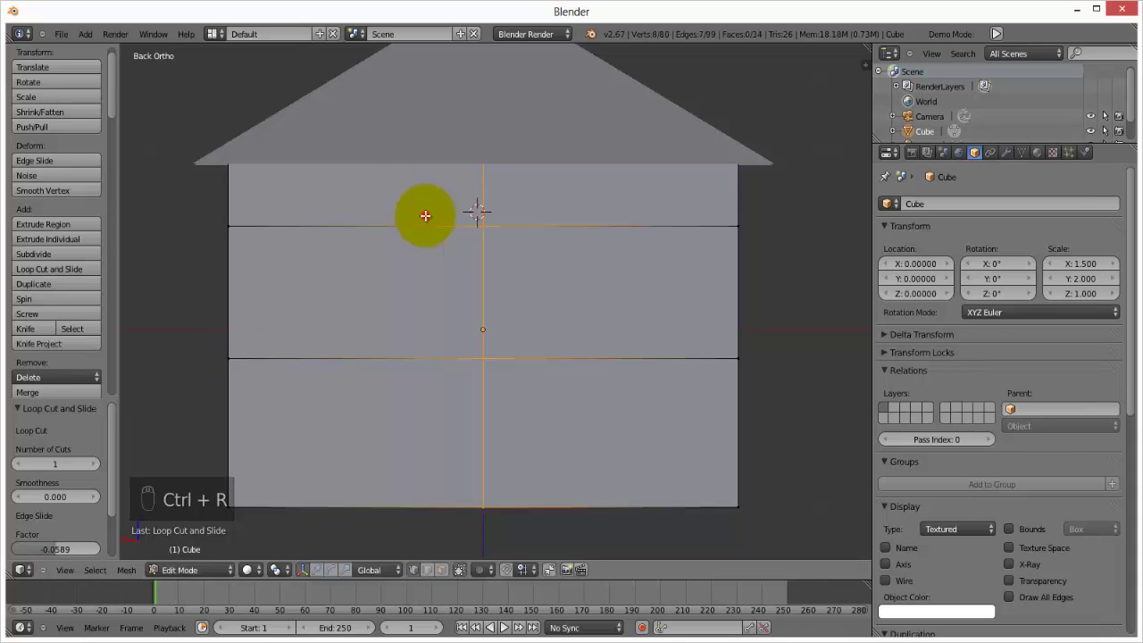
left_click(359, 228)
key("ctrl+r")
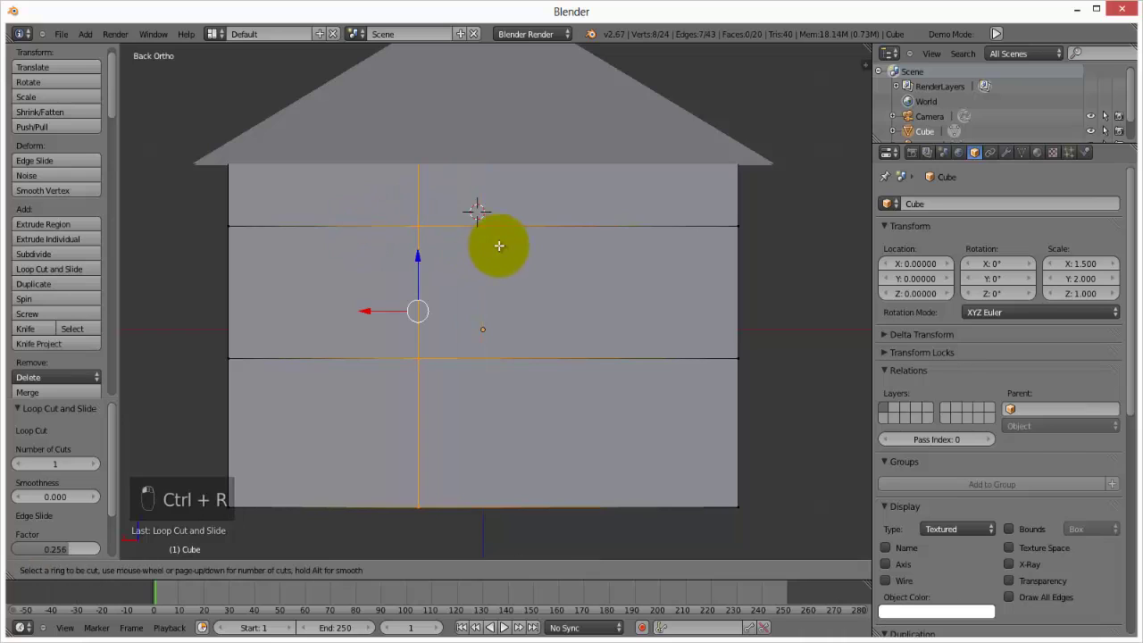
left_click(532, 239)
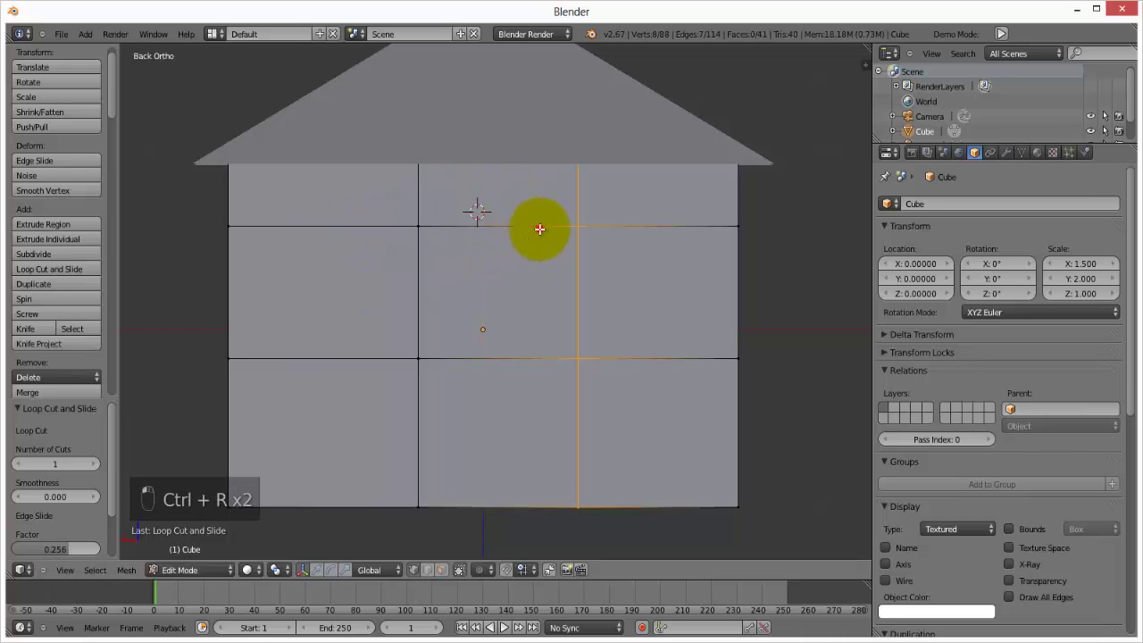
left_click(536, 230)
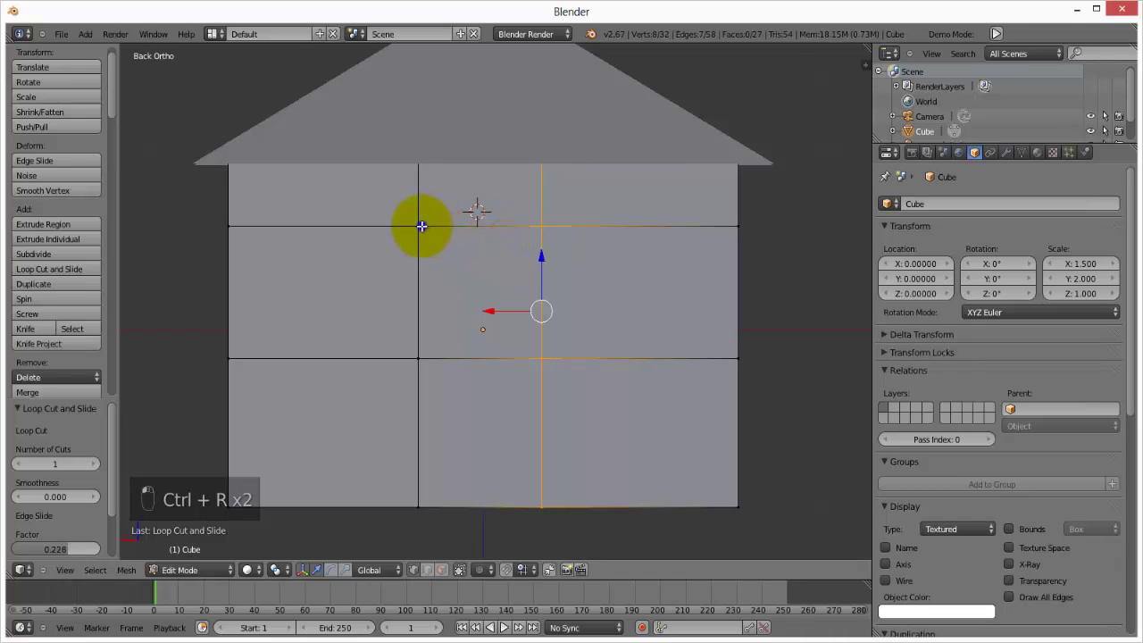
Select the four corner vertices of the back wall's central cell and extrude the face inward by about 0.062 as a window recess
right_click(419, 225)
right_click(435, 348, "shift")
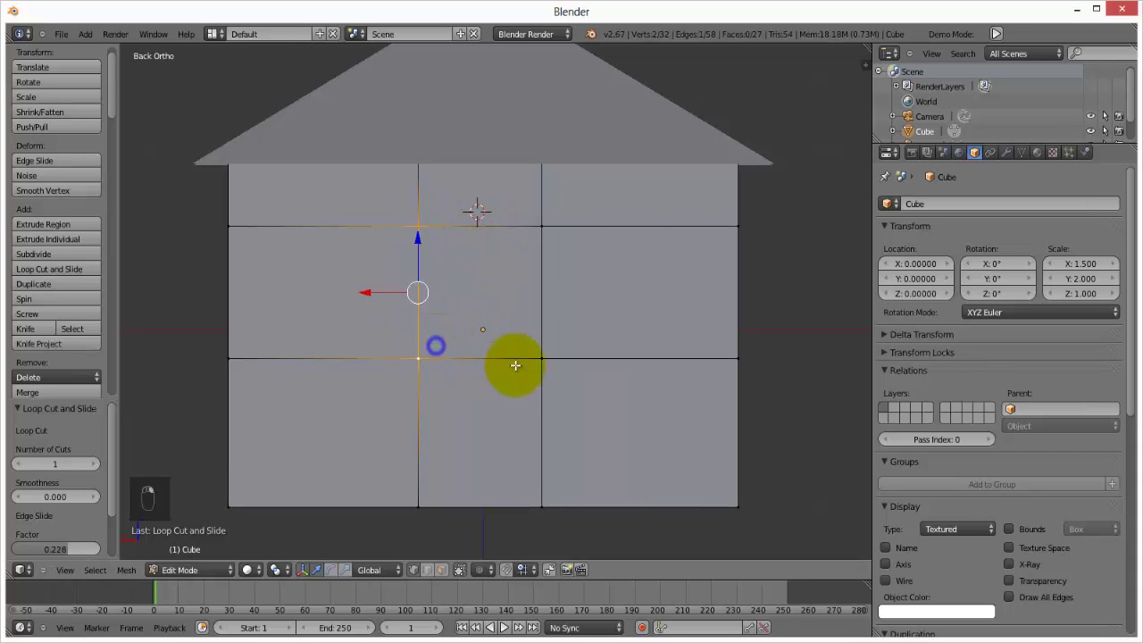
right_click(538, 359, "shift")
right_click(550, 235, "shift")
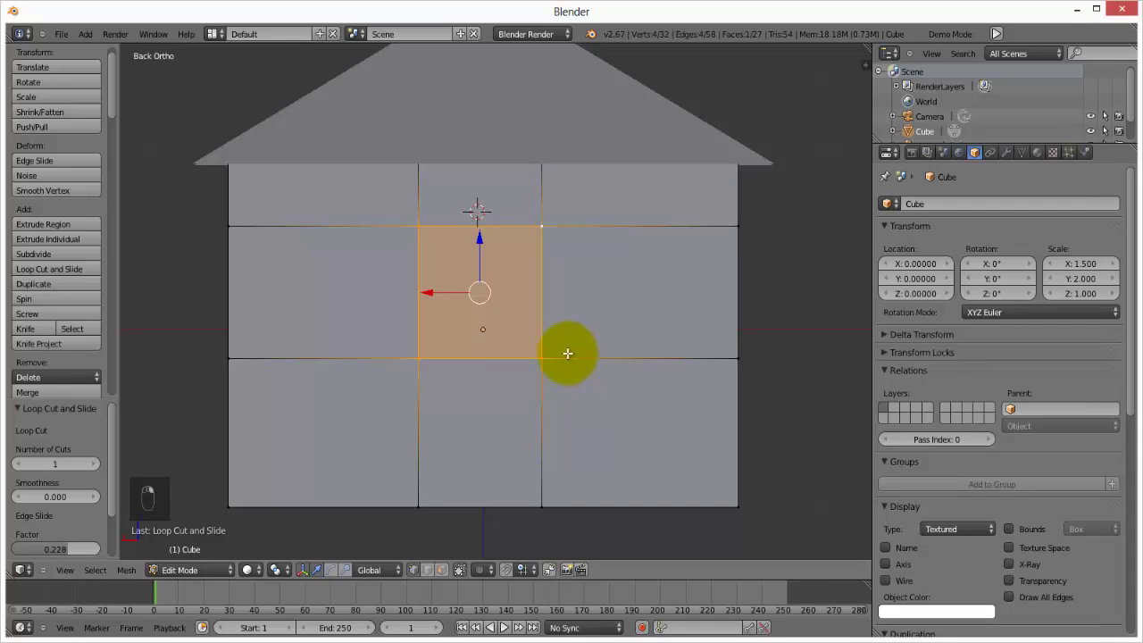
middle_click_drag(527, 339, 370, 242)
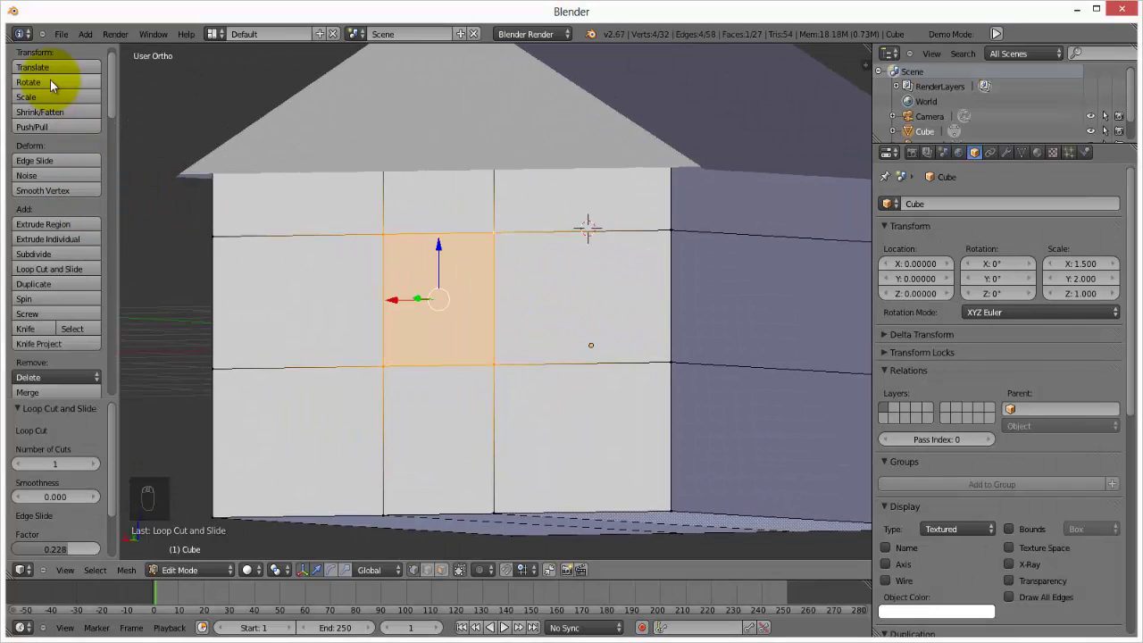
left_click(58, 227)
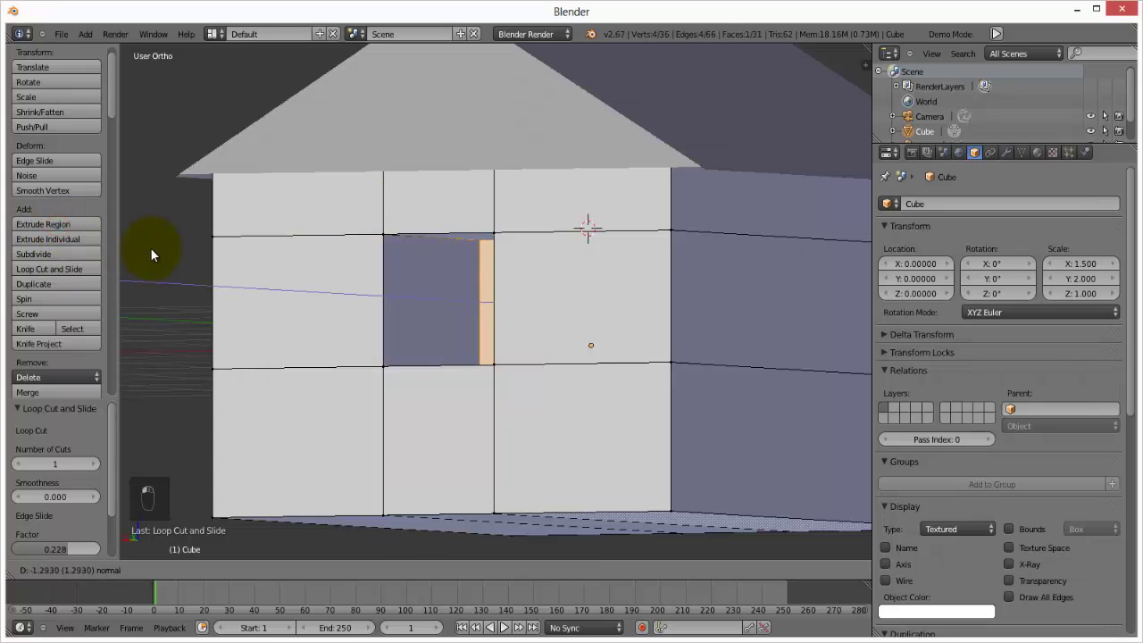
left_click(60, 260)
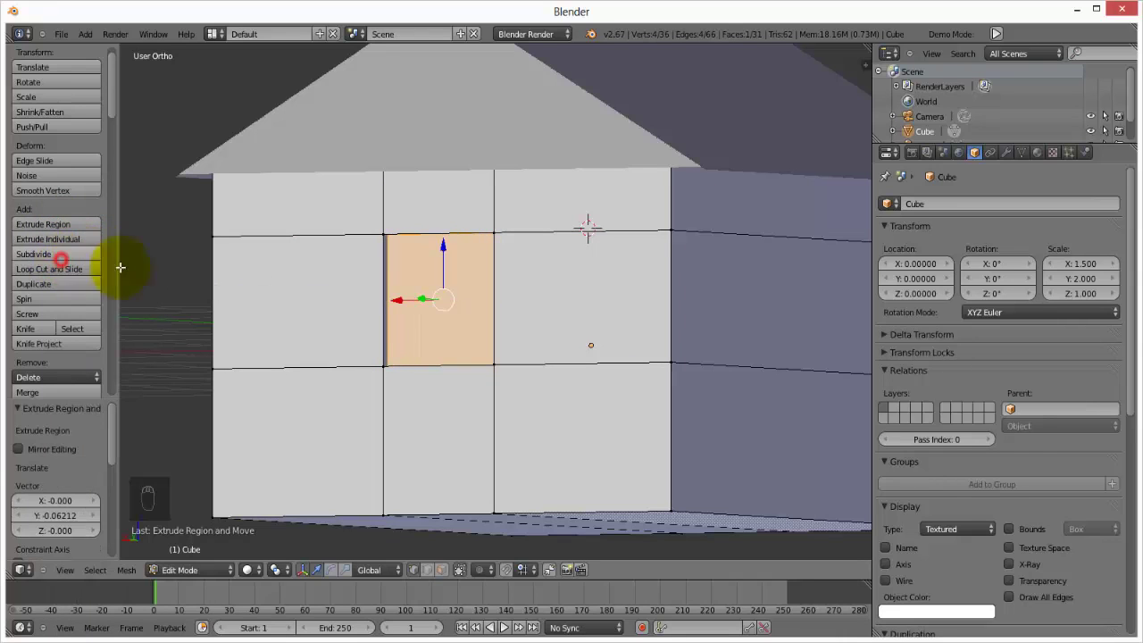
middle_click_drag(292, 306, 311, 312)
middle_click_drag(498, 324, 611, 322)
scroll(611, 321, "down", 3)
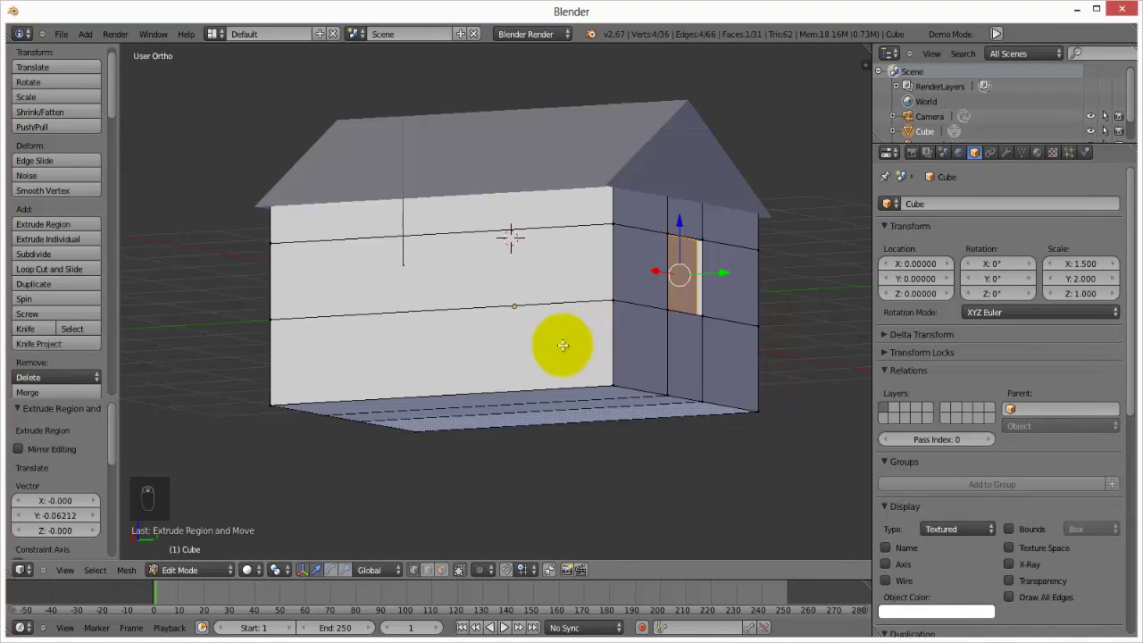
Snap the 3D cursor to the centre of the selected window recess face on the back wall
middle_click_drag(506, 345, 575, 354)
scroll(578, 352, "up", 4)
key("KP_Decimal")
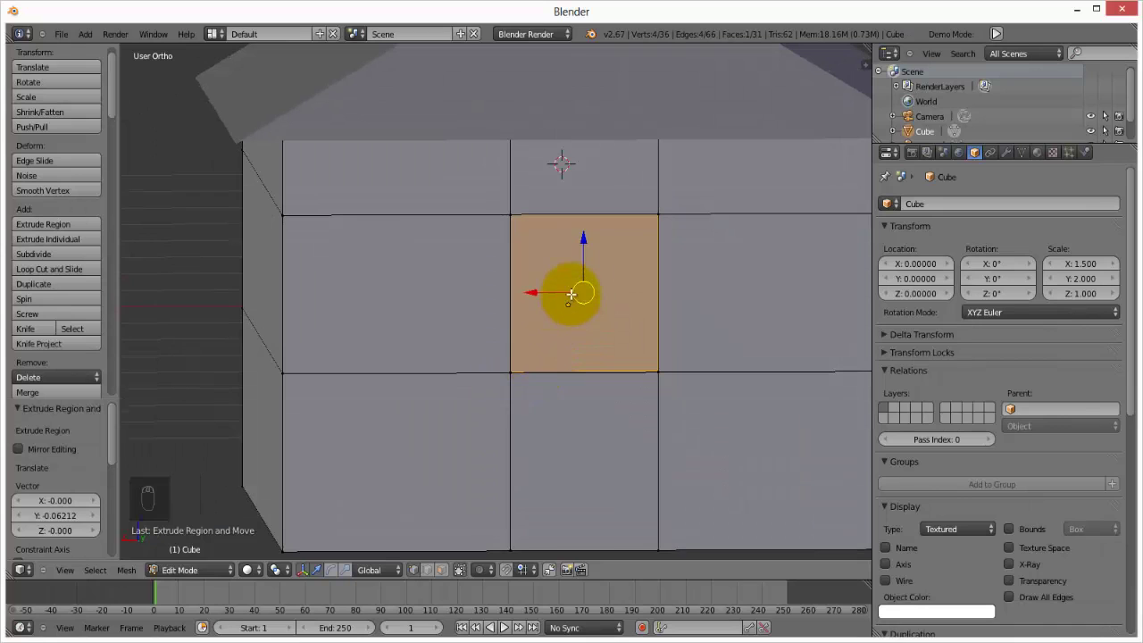
key("shift+s")
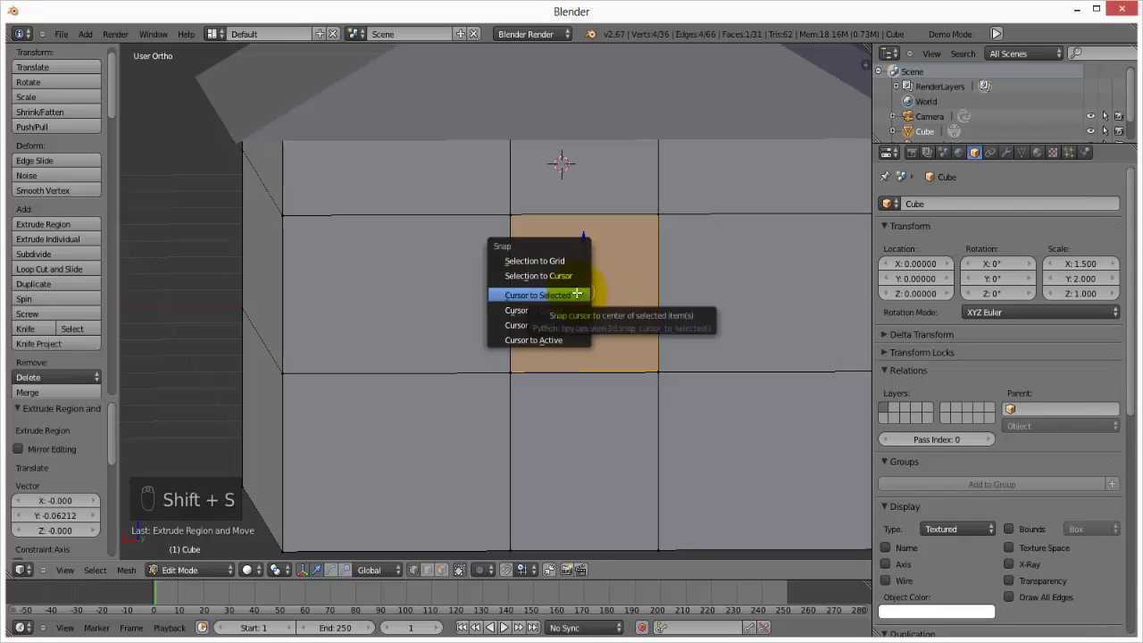
left_click(577, 294)
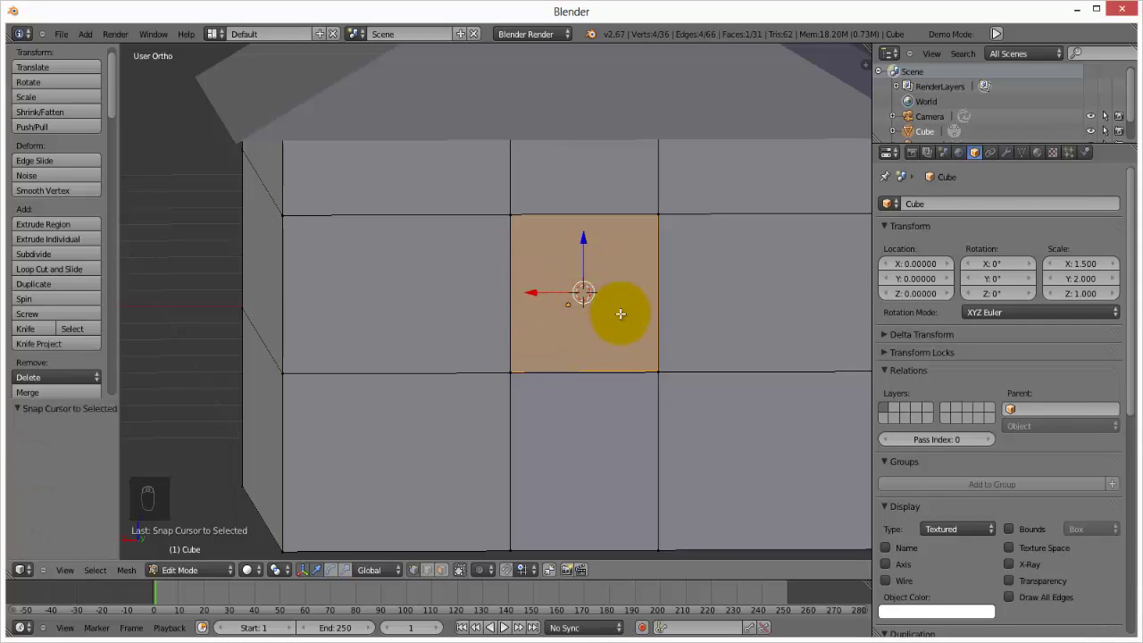
Add a cube mesh at the 3D cursor within the house mesh
left_click(84, 33)
mouse_move(110, 51)
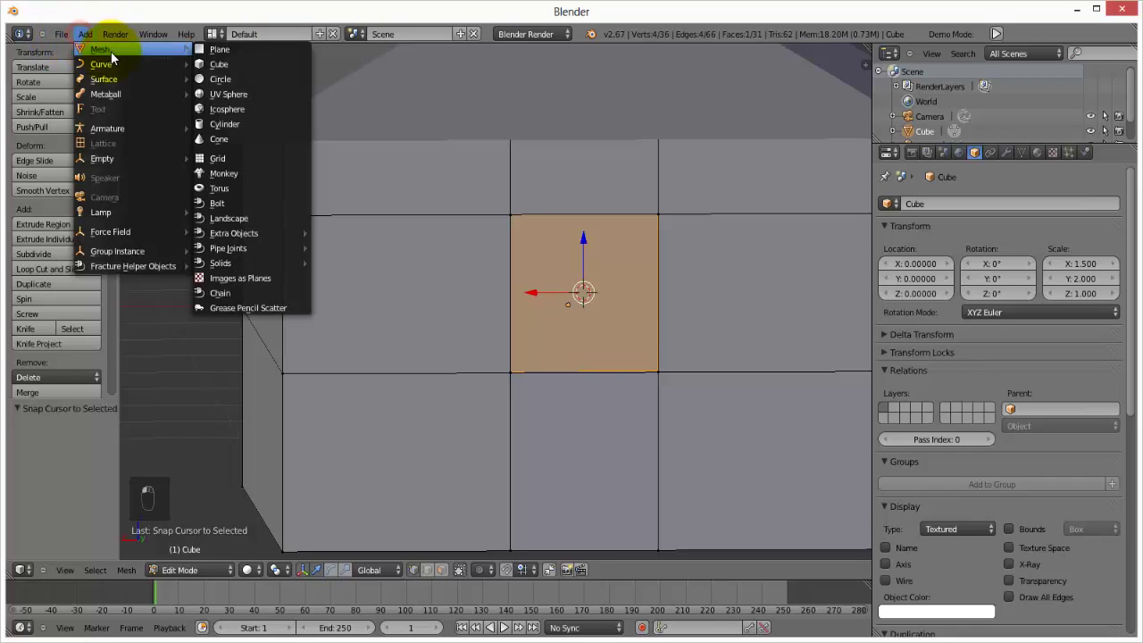
left_click(218, 64)
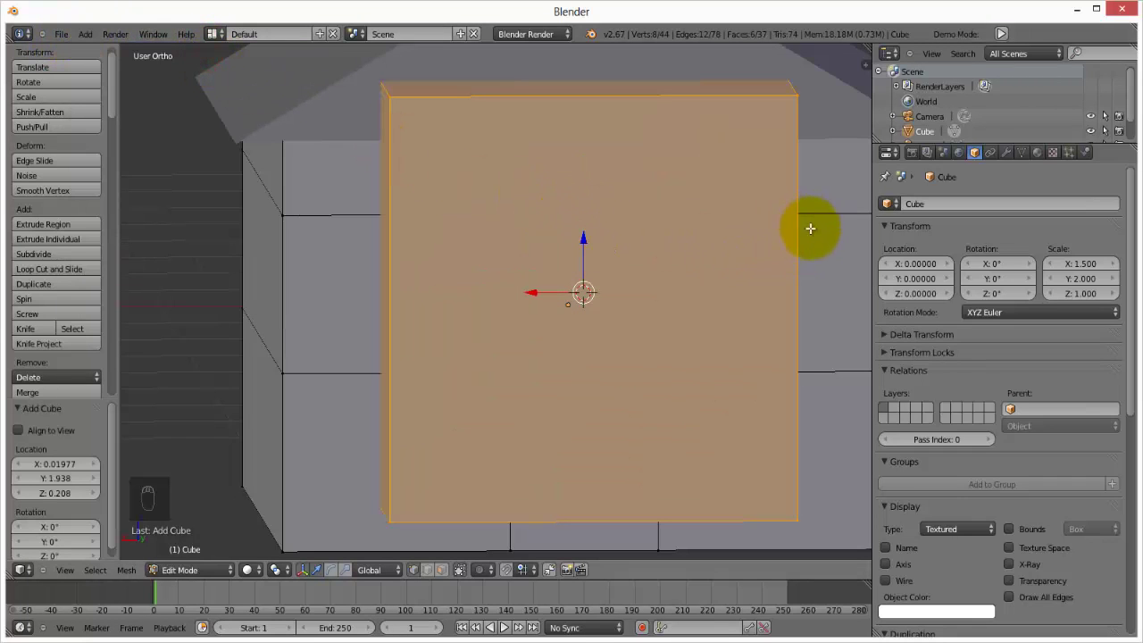
key("s")
In face select mode, select the new cube's top and bottom faces and delete them
key("ctrl+Tab")
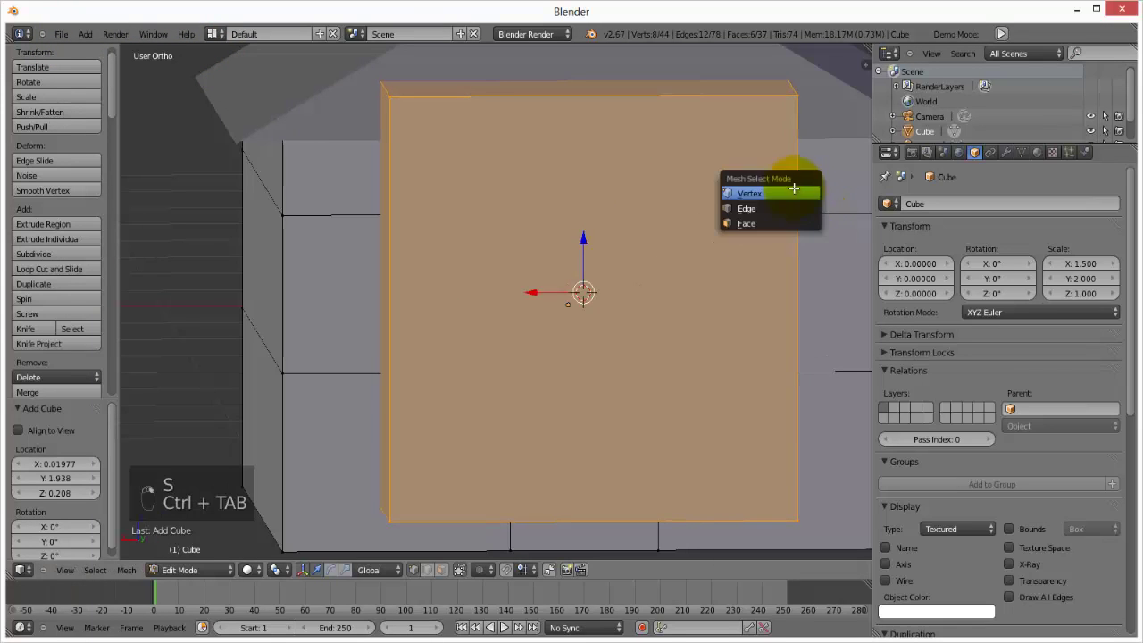
left_click(770, 224)
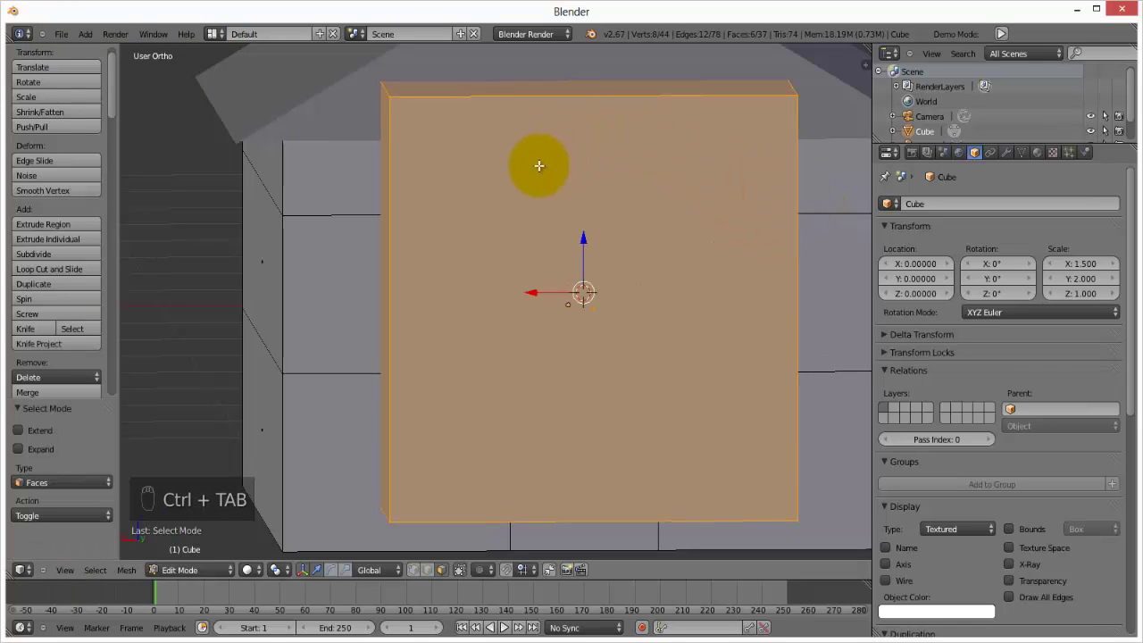
middle_click_drag(539, 165, 571, 309)
right_click(571, 309)
middle_click_drag(467, 377, 507, 212)
right_click(664, 171, "shift")
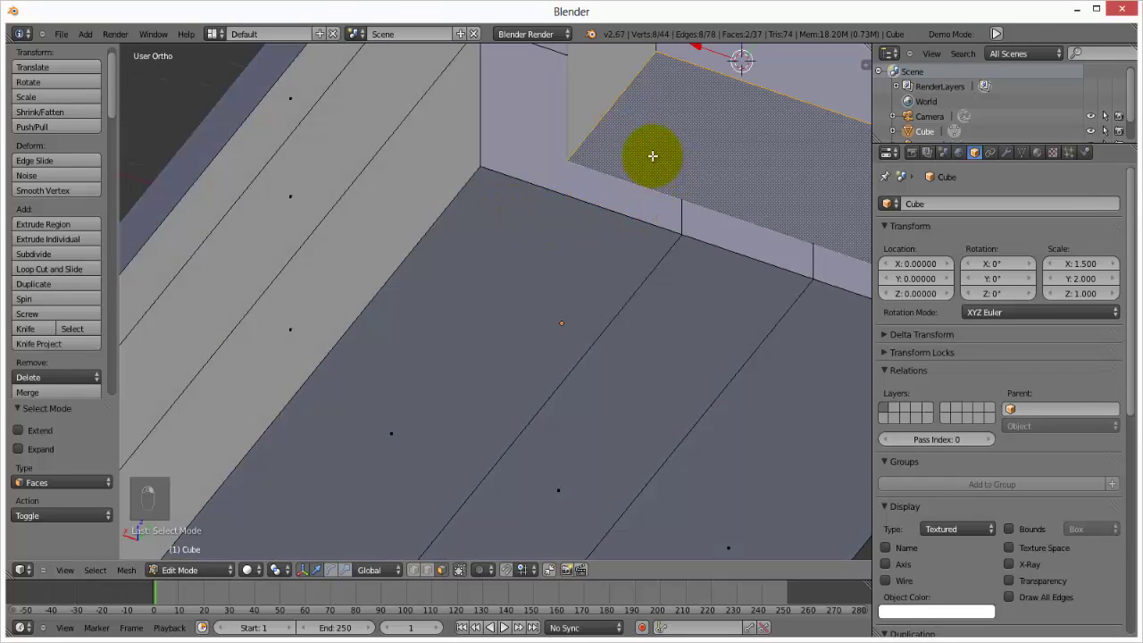
key("Delete")
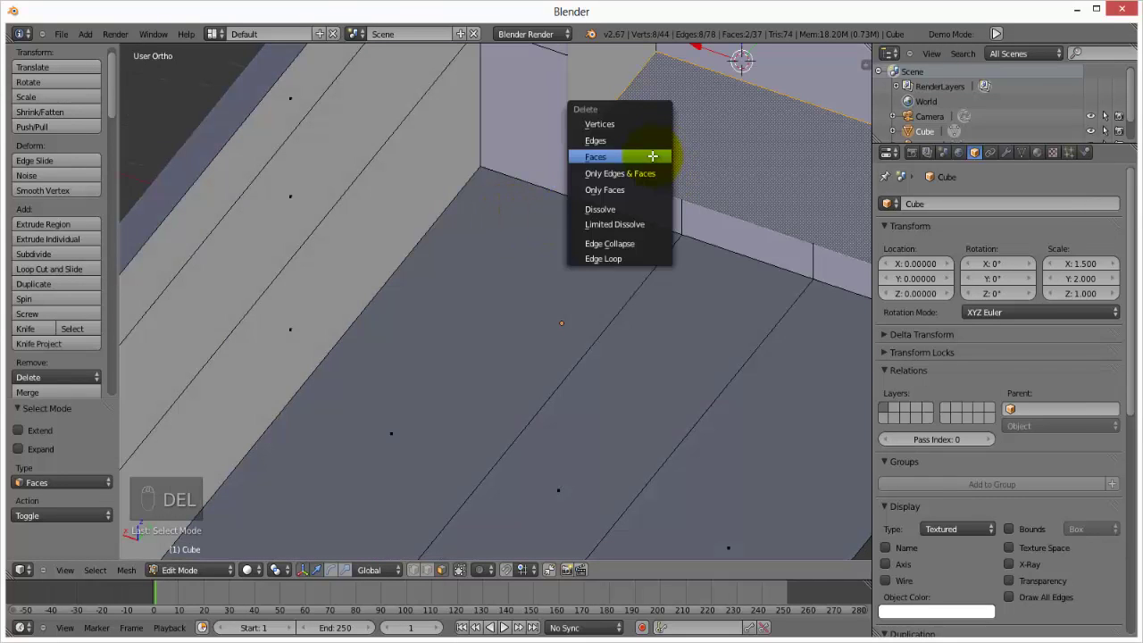
left_click(653, 156)
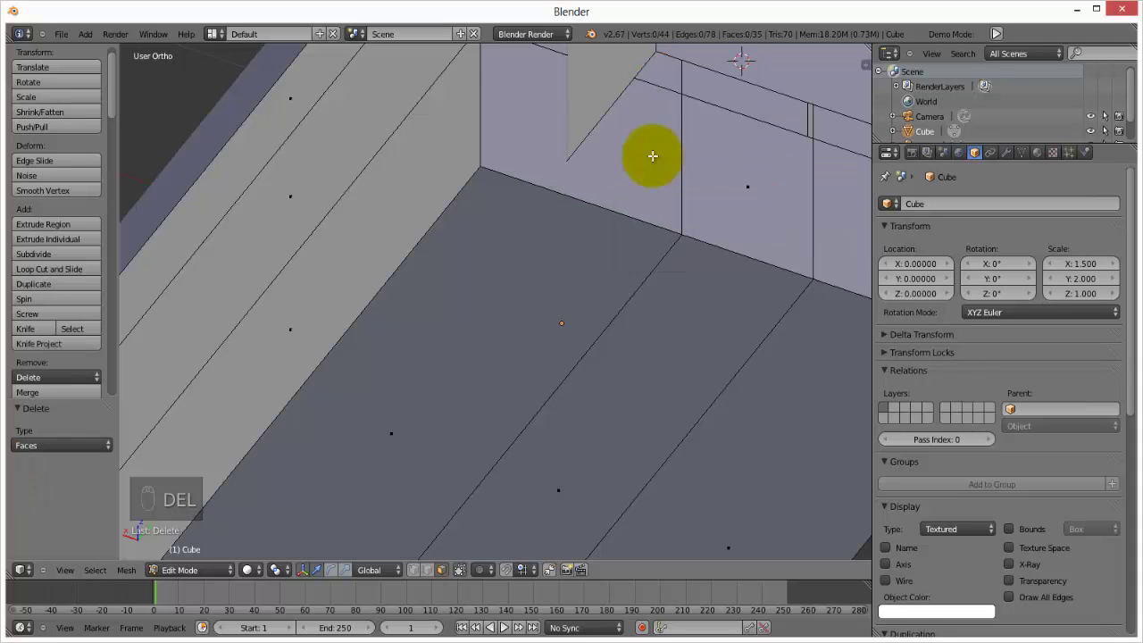
Select all linked geometry of the open-ended cube and scale it down uniformly to about 0.0707
middle_click_drag(652, 157, 456, 319)
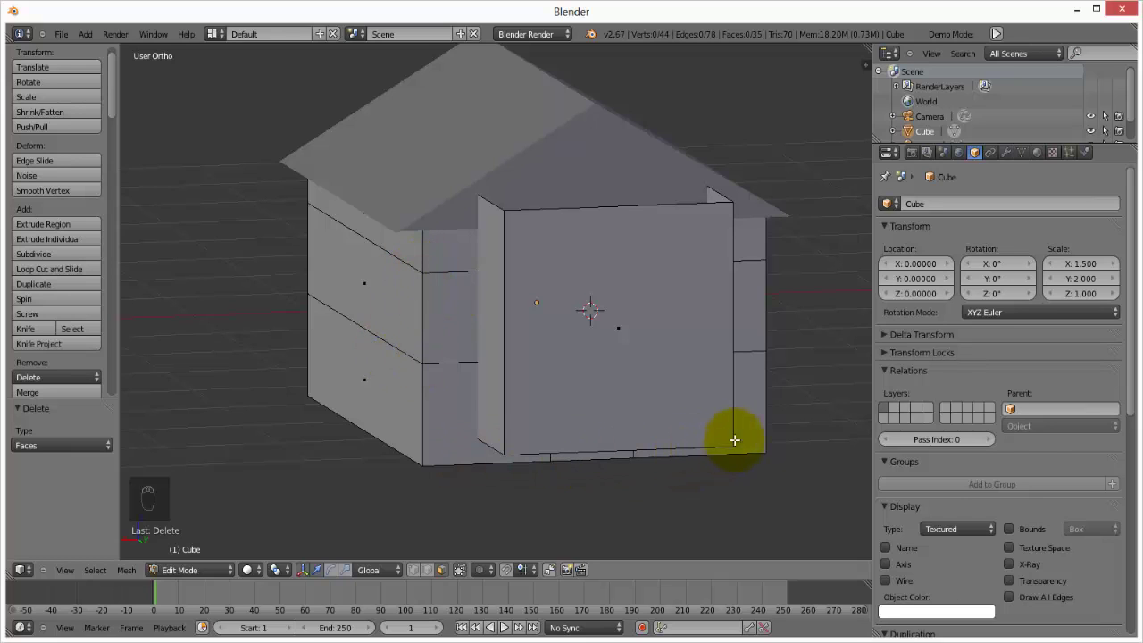
right_click(625, 334)
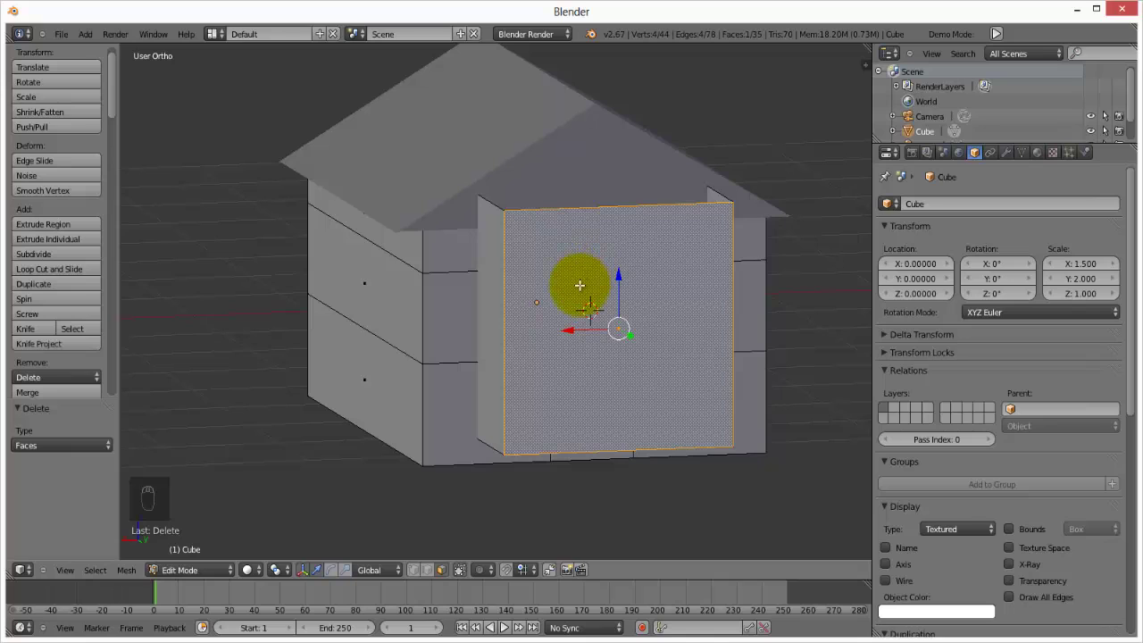
key("l")
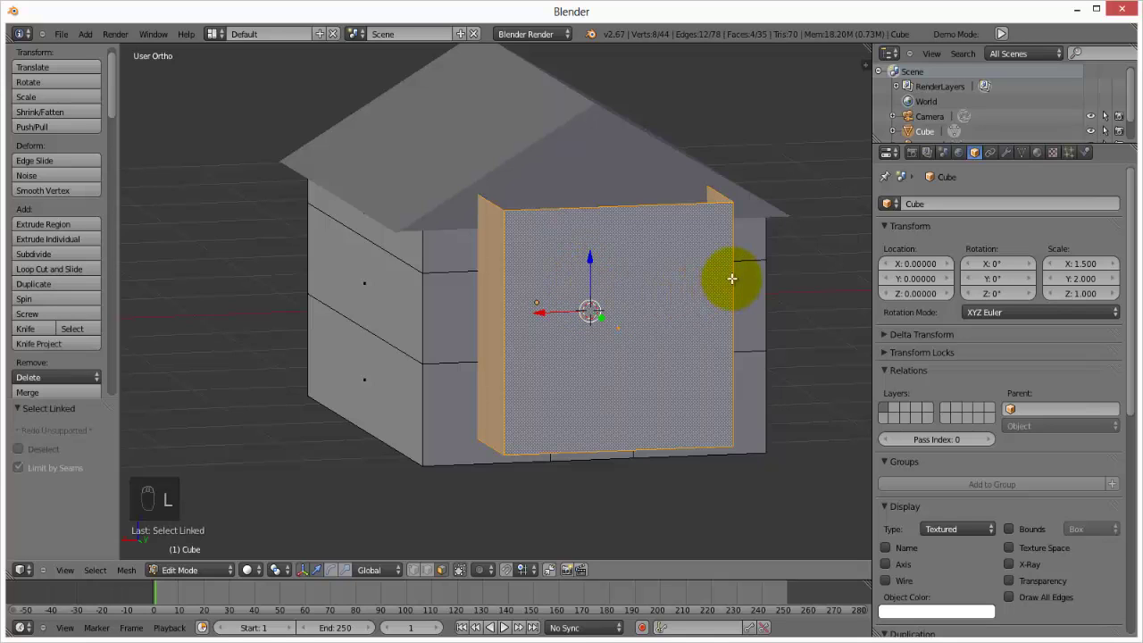
key("s")
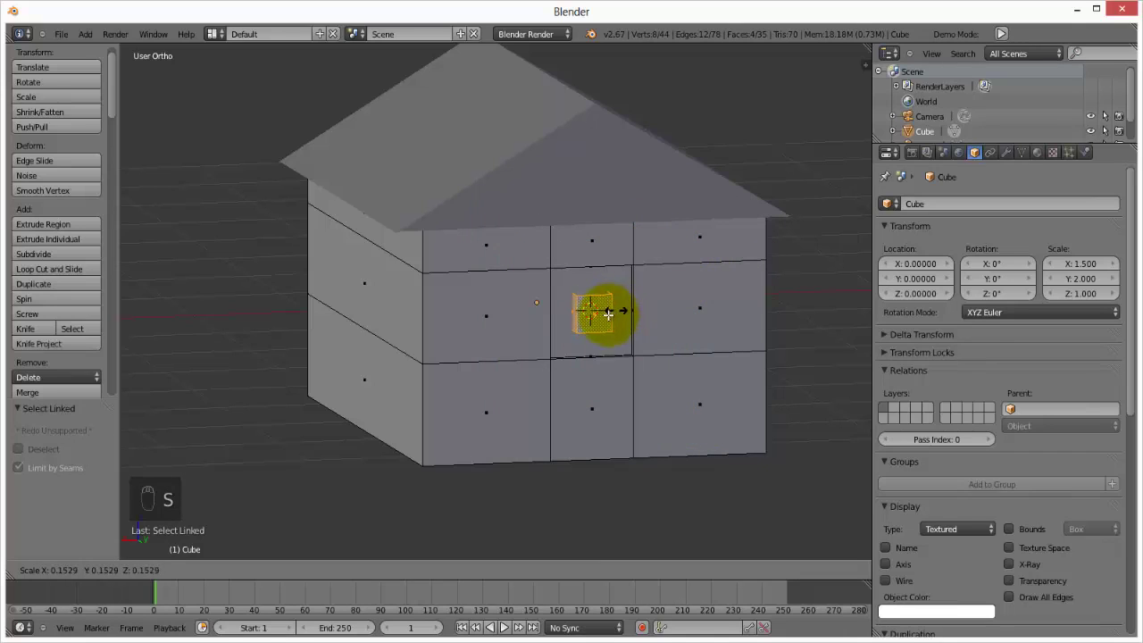
left_click(597, 321)
In wireframe back view, narrow the small cube along X by factors of about 0.428 and 0.694
scroll(598, 324, "up", 2)
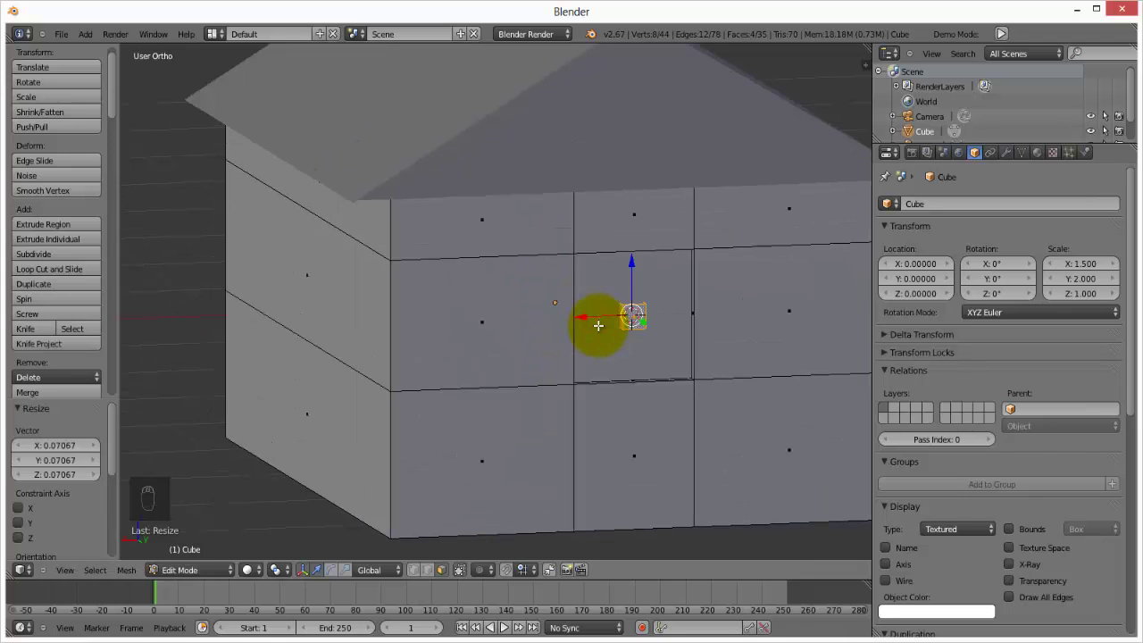
key("KP_1")
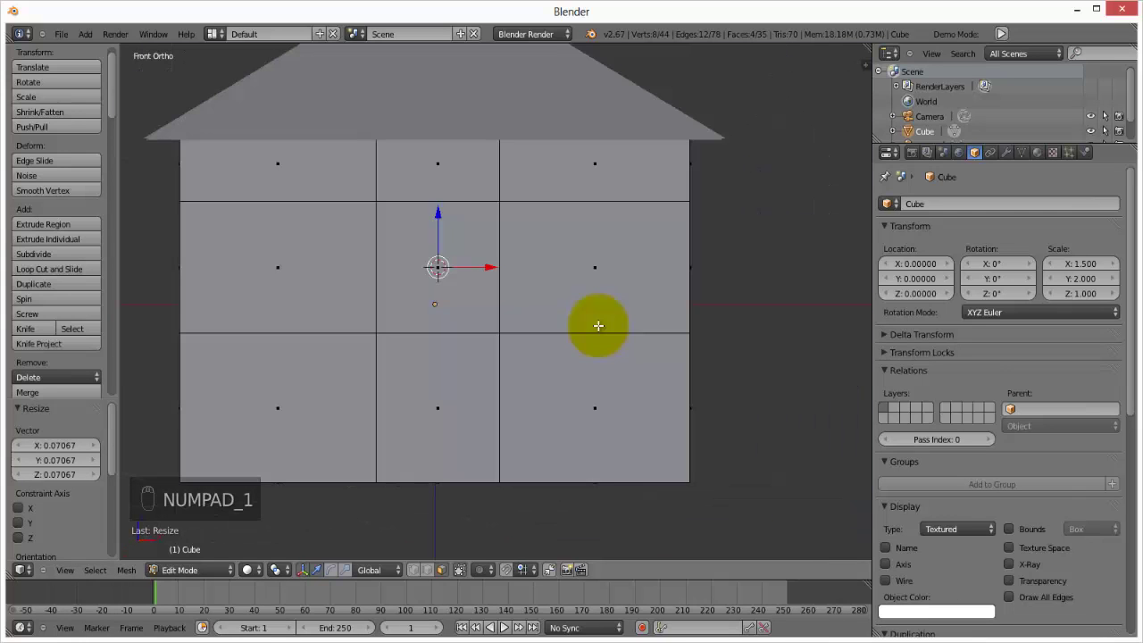
key("ctrl+KP_1")
scroll(595, 236, "up", 3)
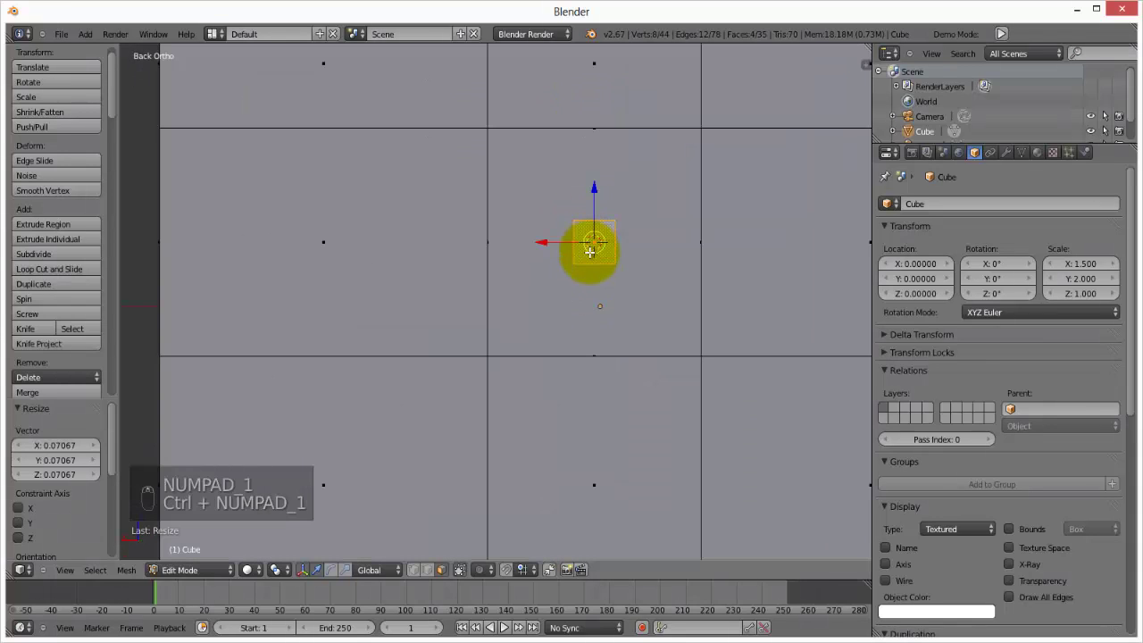
key("z")
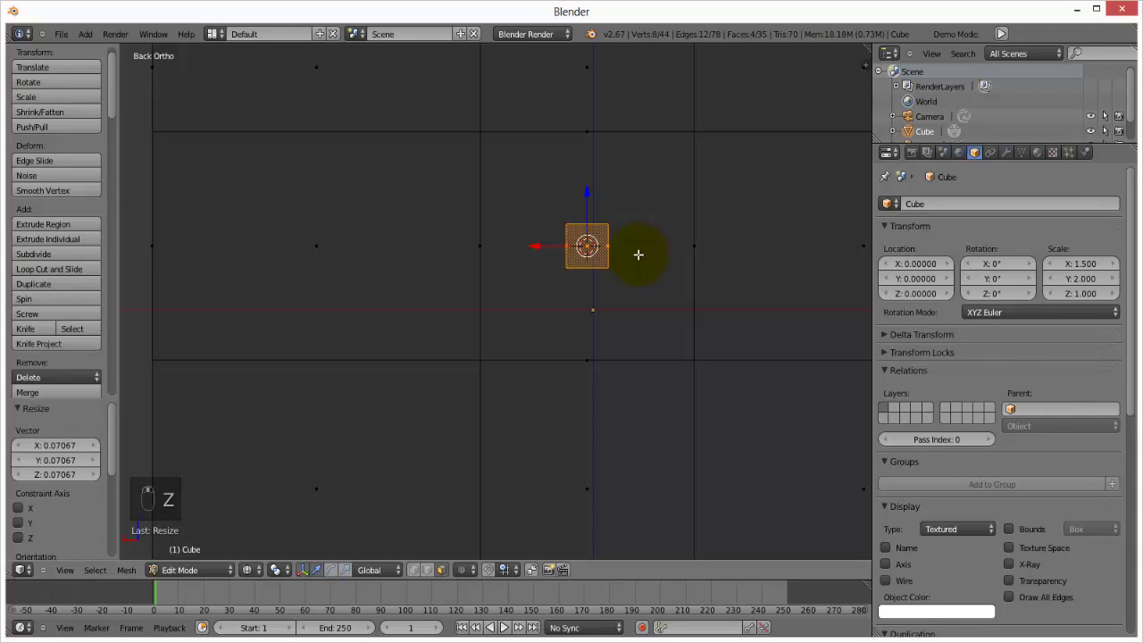
key("s")
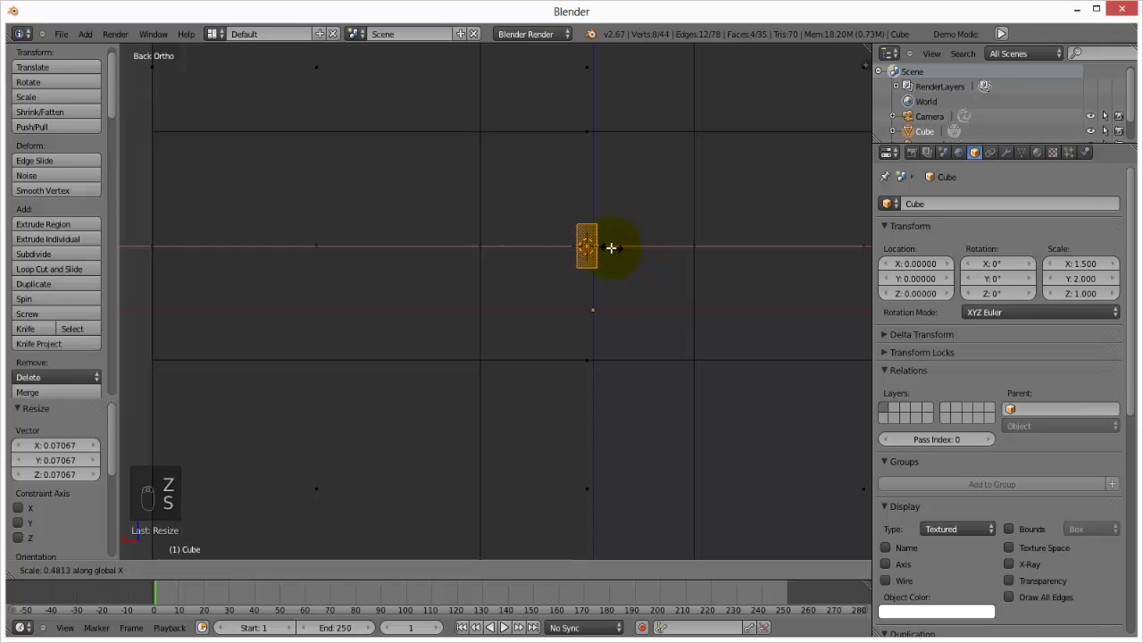
left_click(610, 248)
scroll(610, 248, "up", 2)
key("s")
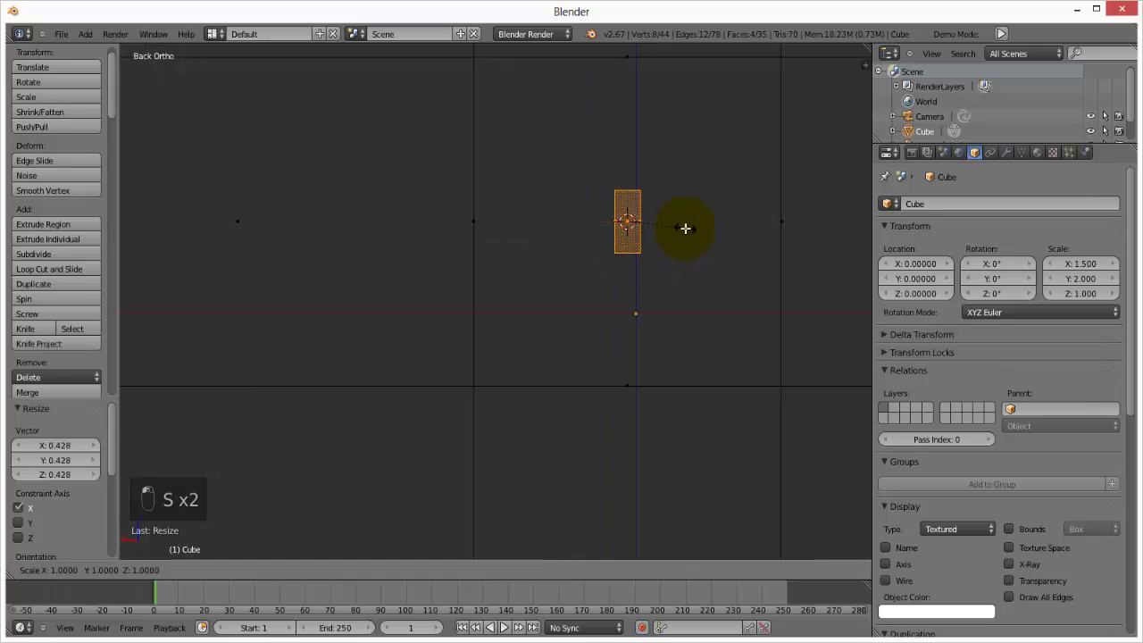
left_click(669, 227)
Move the narrow bar about -0.017 along X within the window opening
key("g")
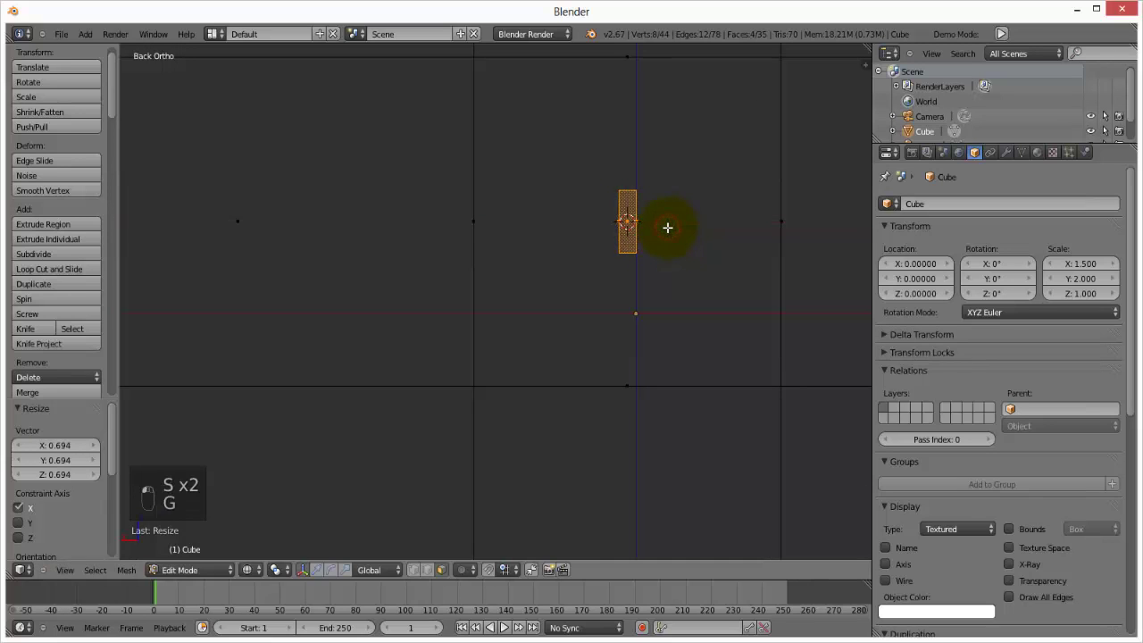
key("x")
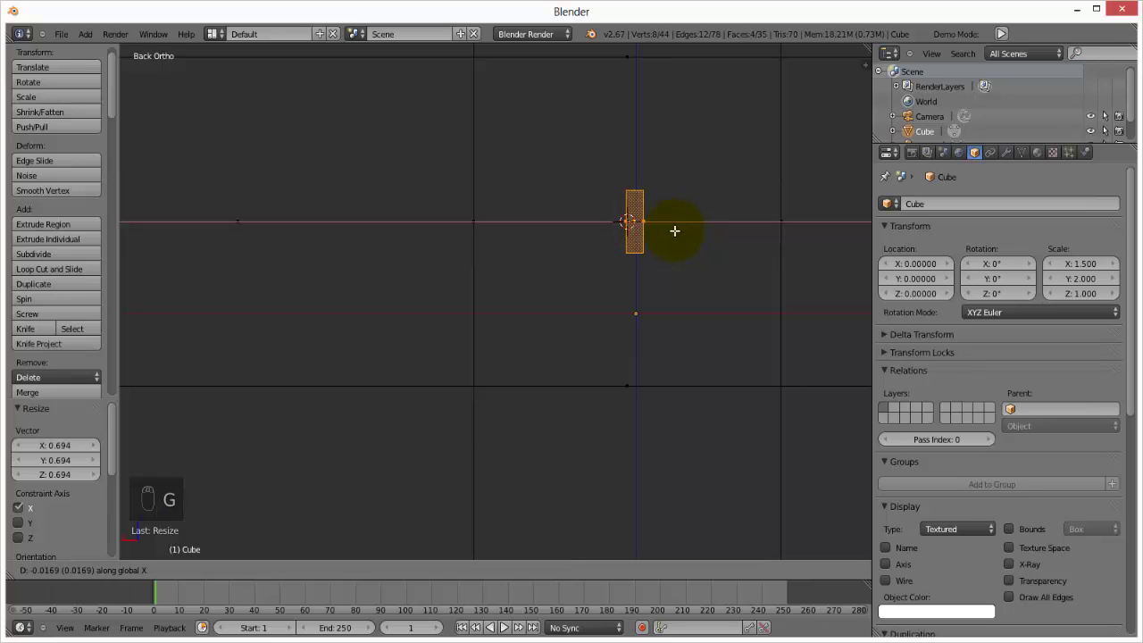
left_click(674, 230)
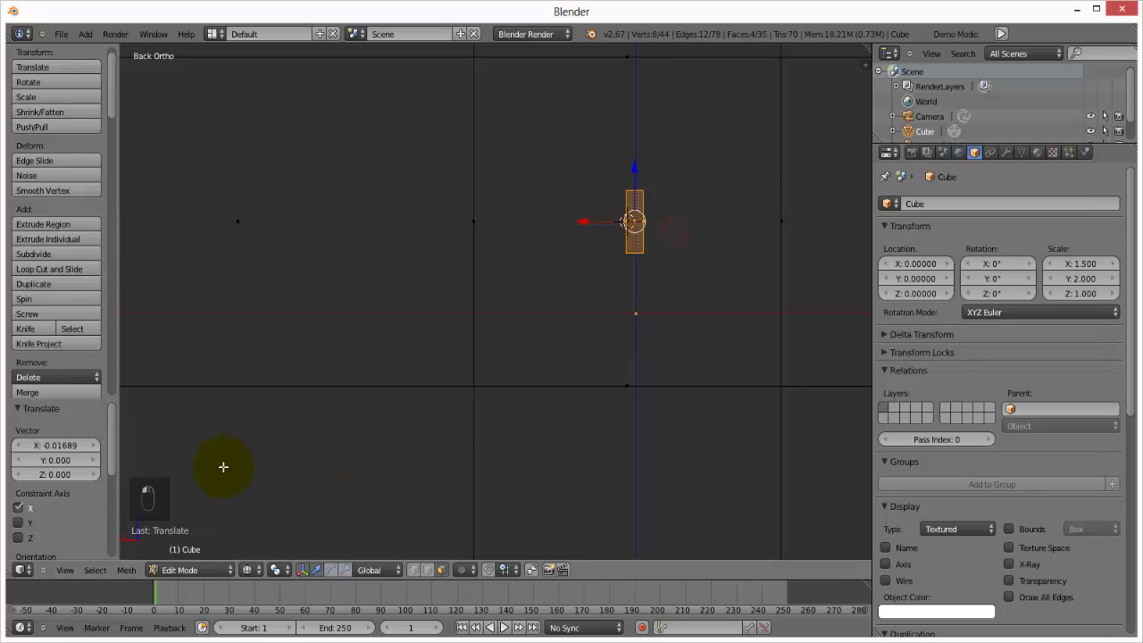
left_click_drag(582, 223, 582, 223)
Stretch the bar along Z by factors of about 3.443 and 1.547 to span the window's height
key("s")
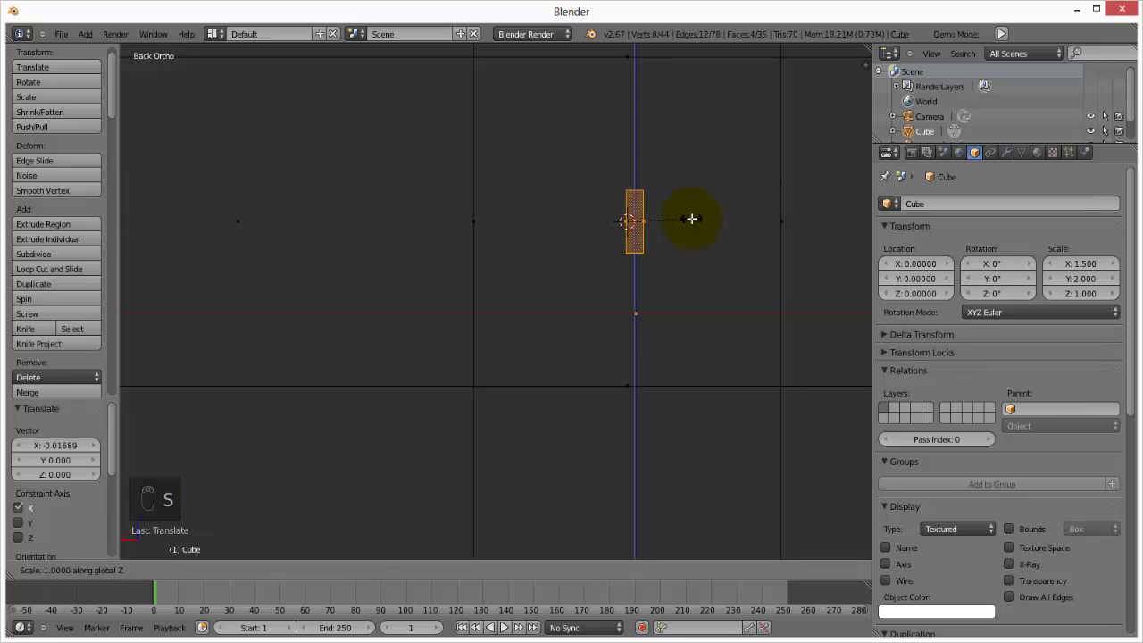
left_click(735, 44)
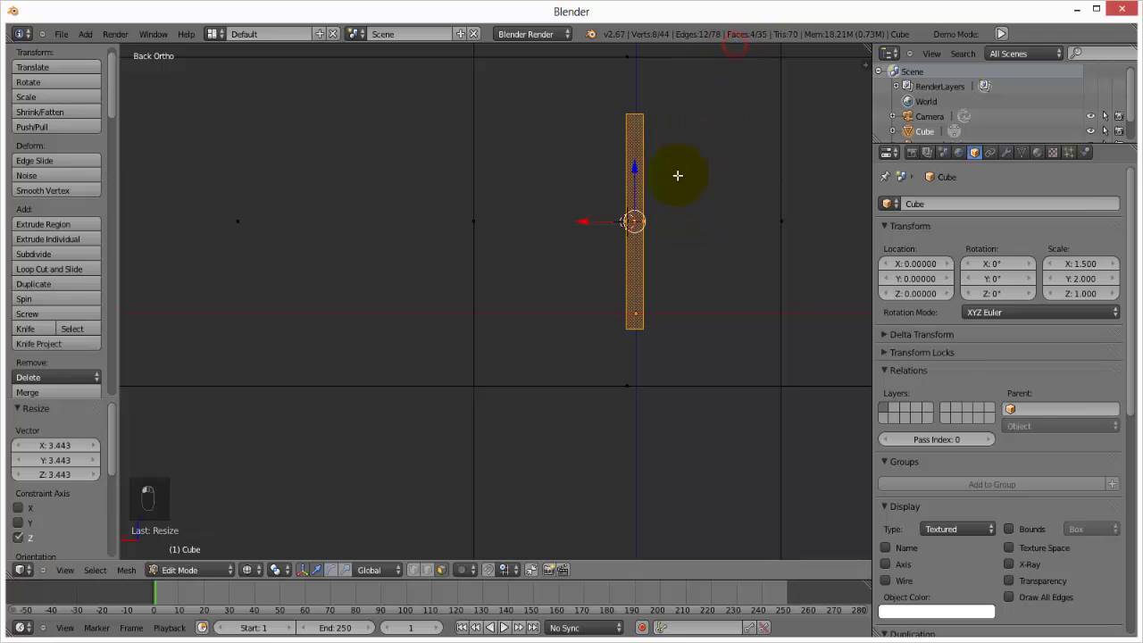
key("s")
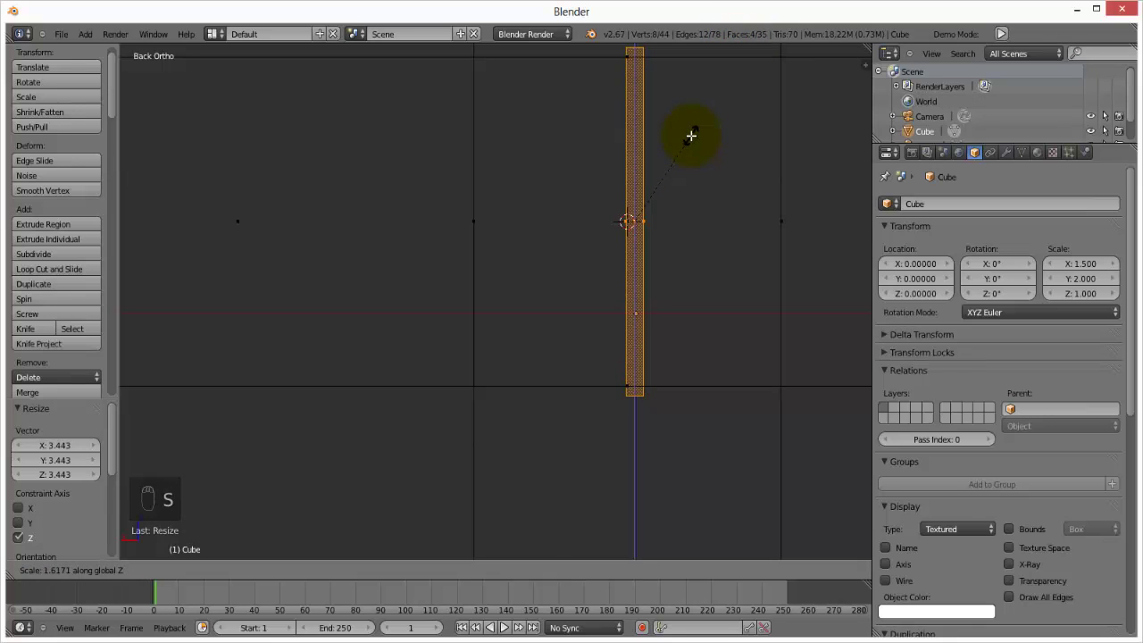
left_click(689, 143)
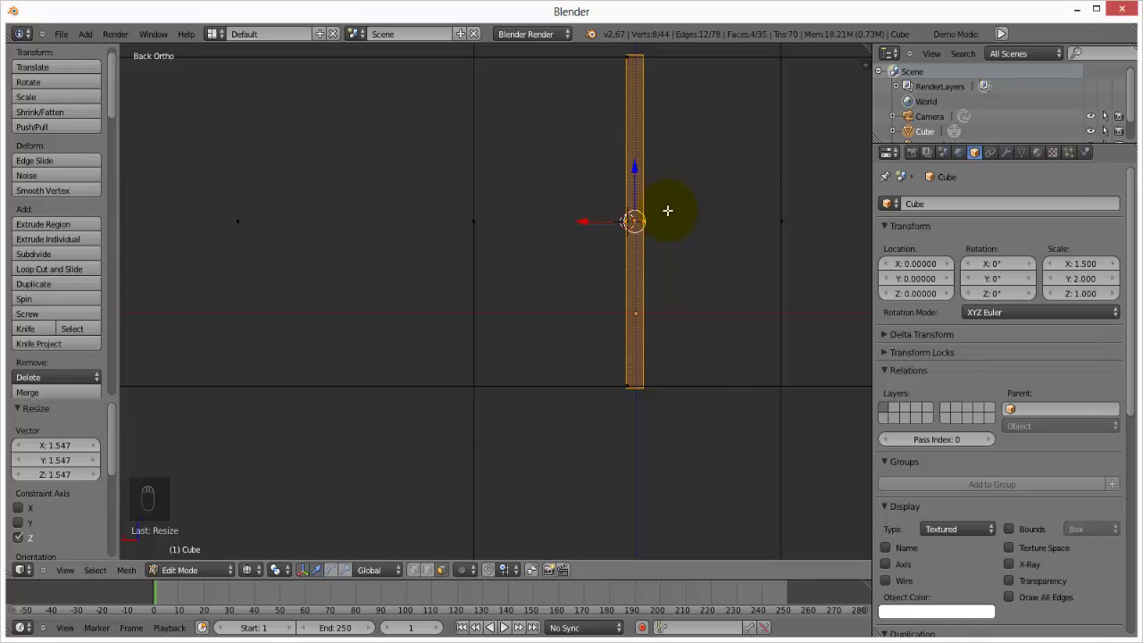
Duplicate the vertical window bar, rotate the copy 90° into a horizontal crossbar, and shift it about 0.019 along X
key("shift+d")
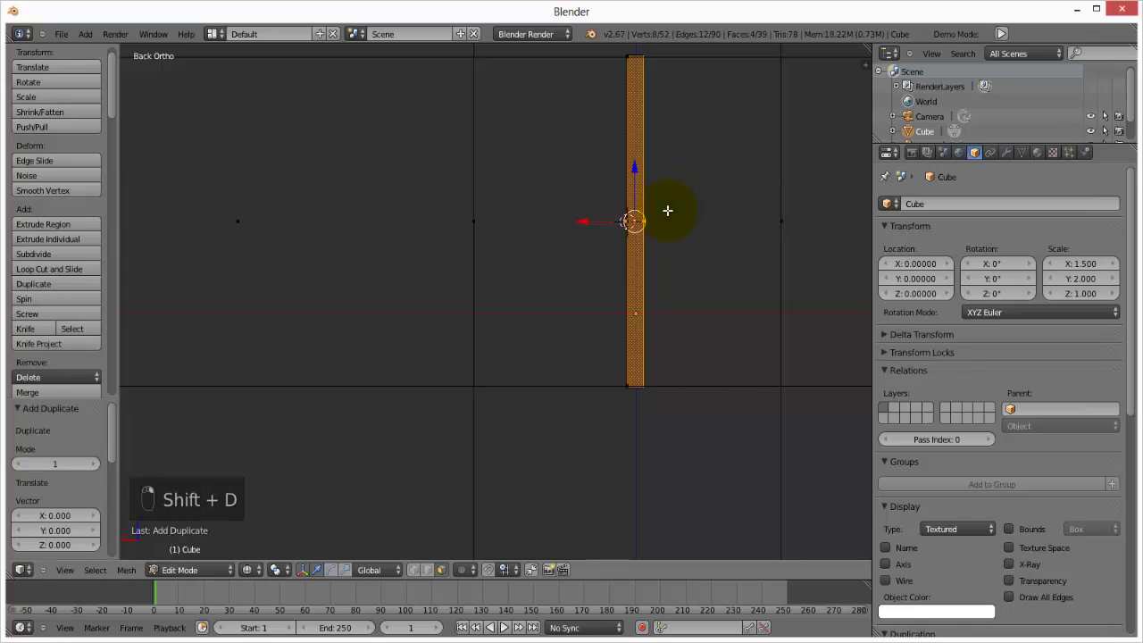
key("r")
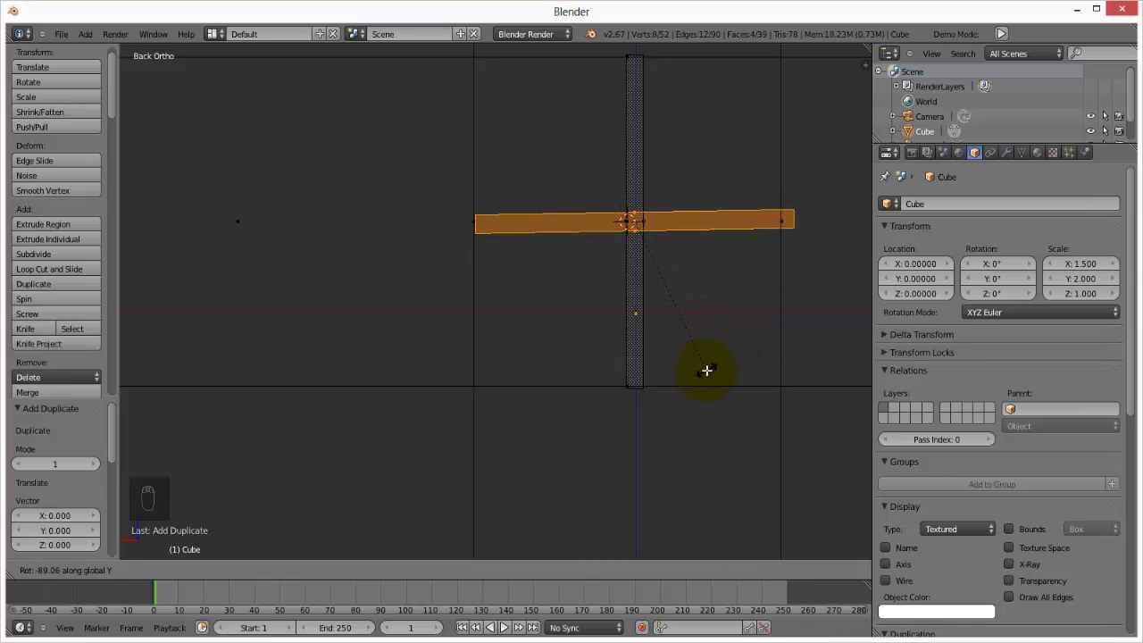
type("90")
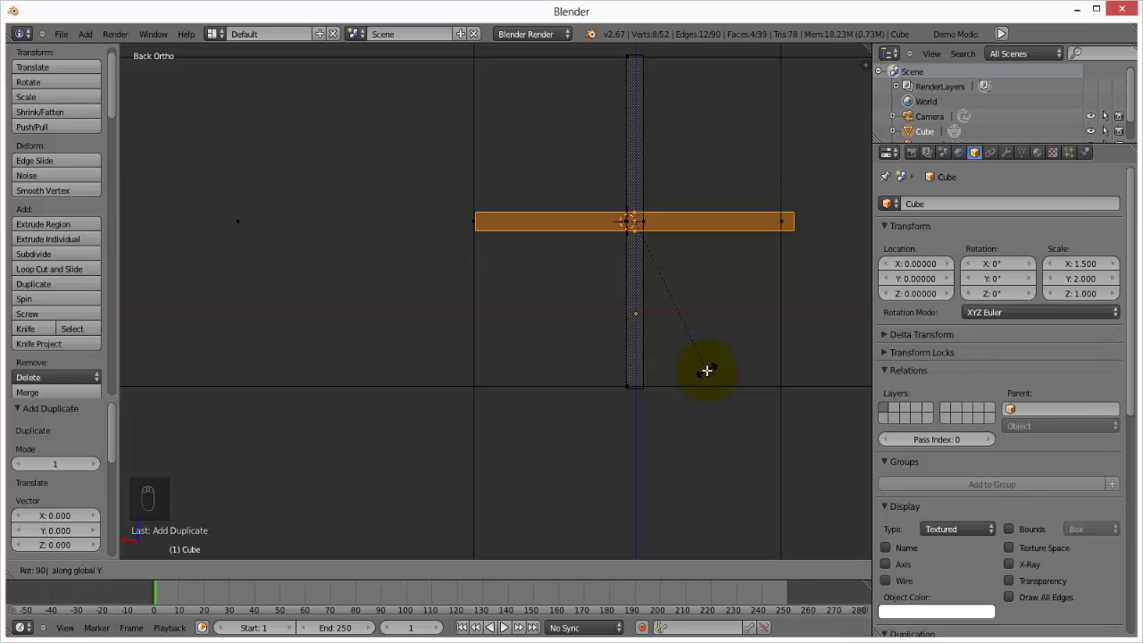
key("Return")
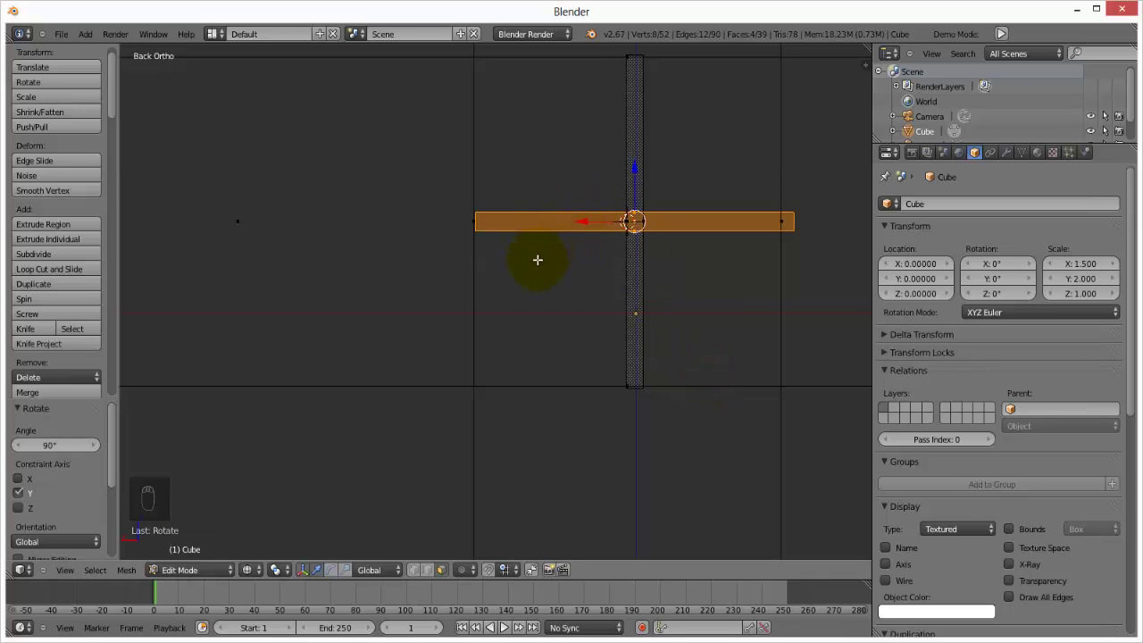
left_click_drag(594, 224, 587, 224)
Thin the horizontal crossbar along the Y axis with two scalings, by about 0.408 and about 0.49
middle_click_drag(580, 271, 485, 213)
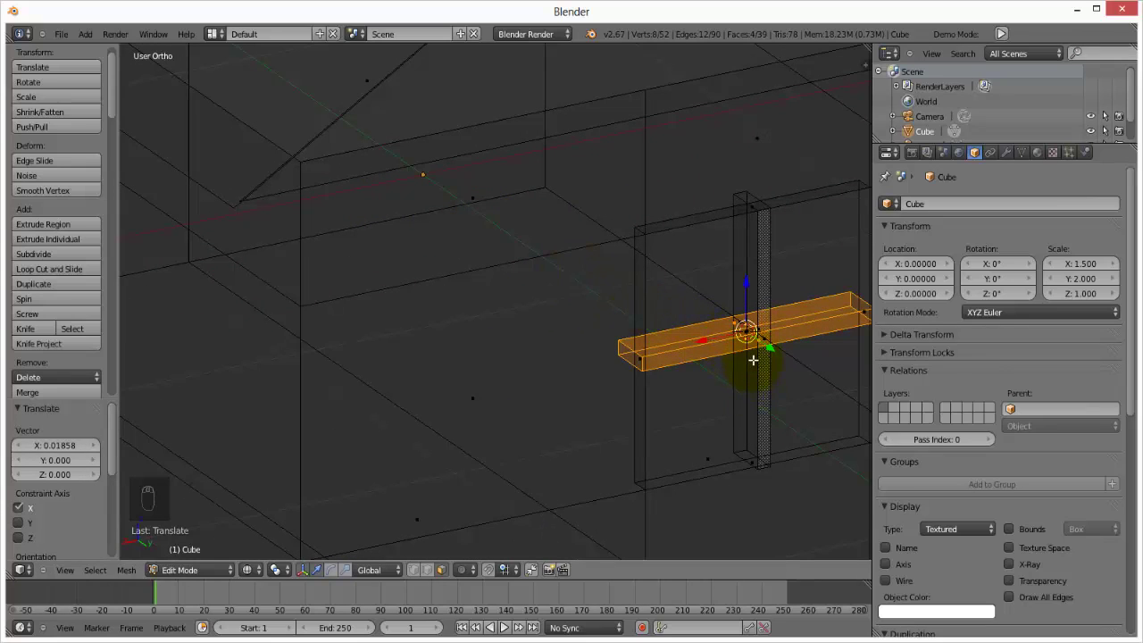
key("s")
key("y")
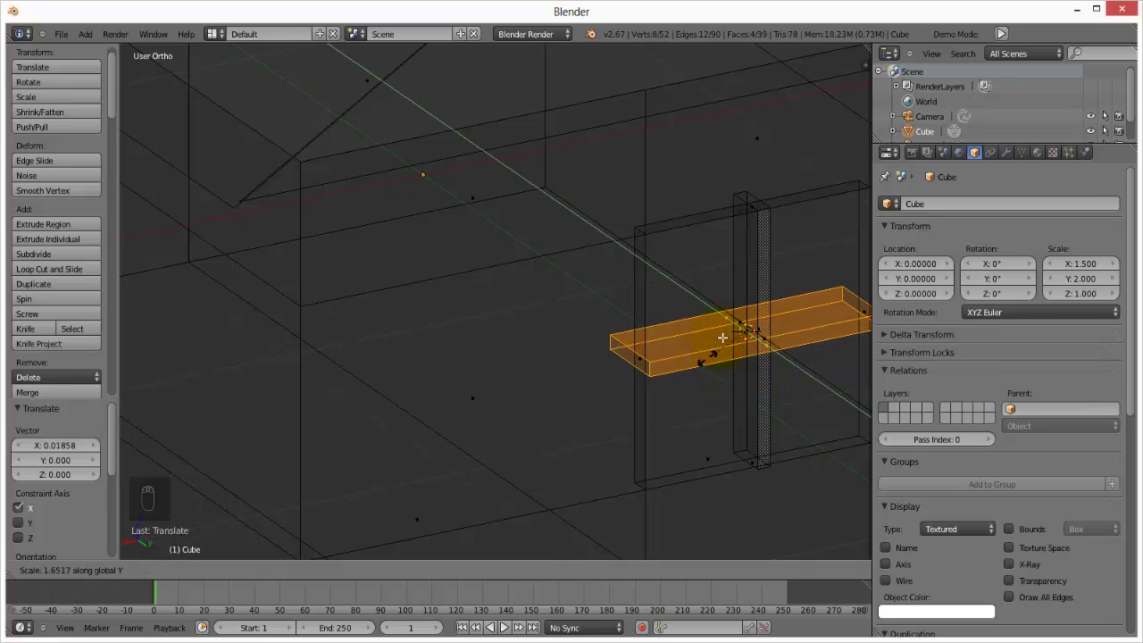
left_click(758, 333)
middle_click_drag(659, 377, 711, 380)
middle_click_drag(536, 273, 343, 162, "shift")
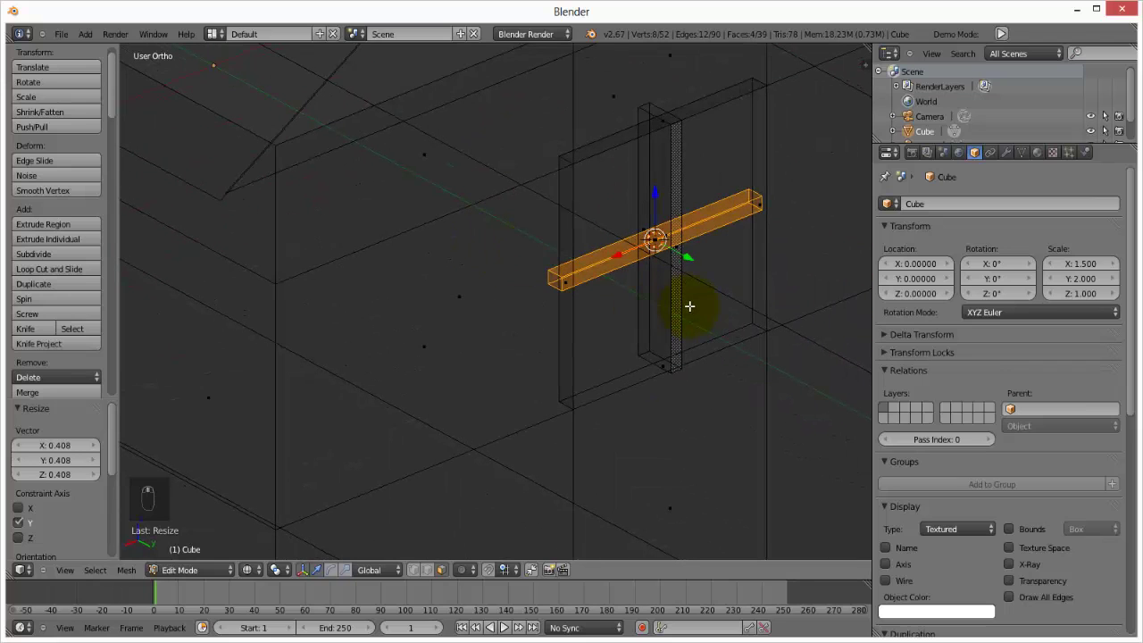
key("s")
key("y")
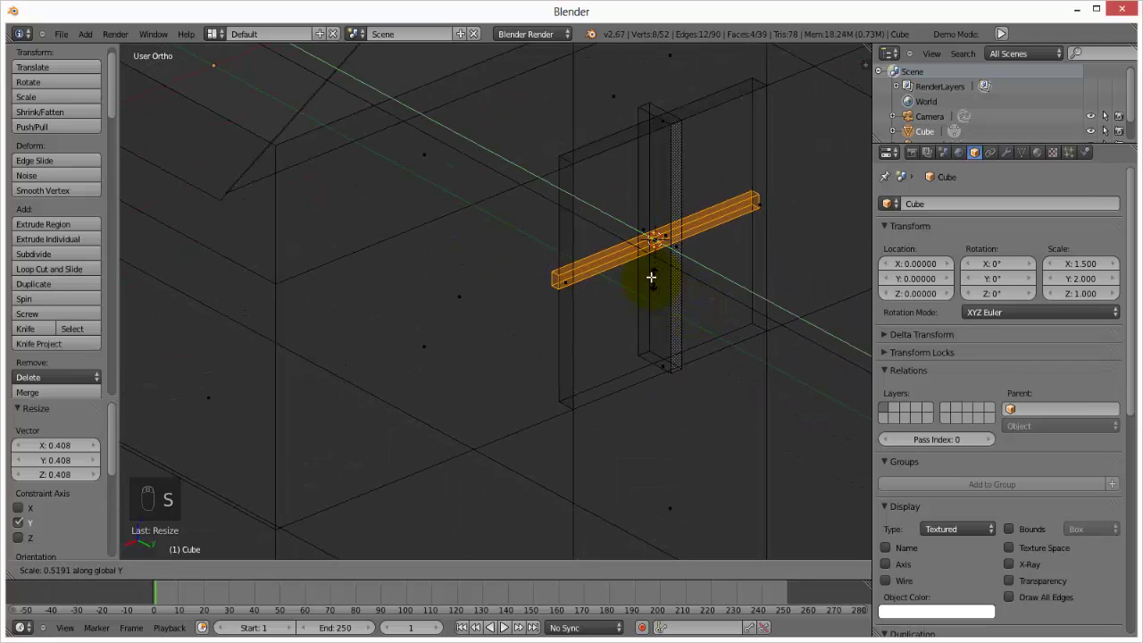
left_click(651, 278)
middle_click_drag(625, 309, 613, 296)
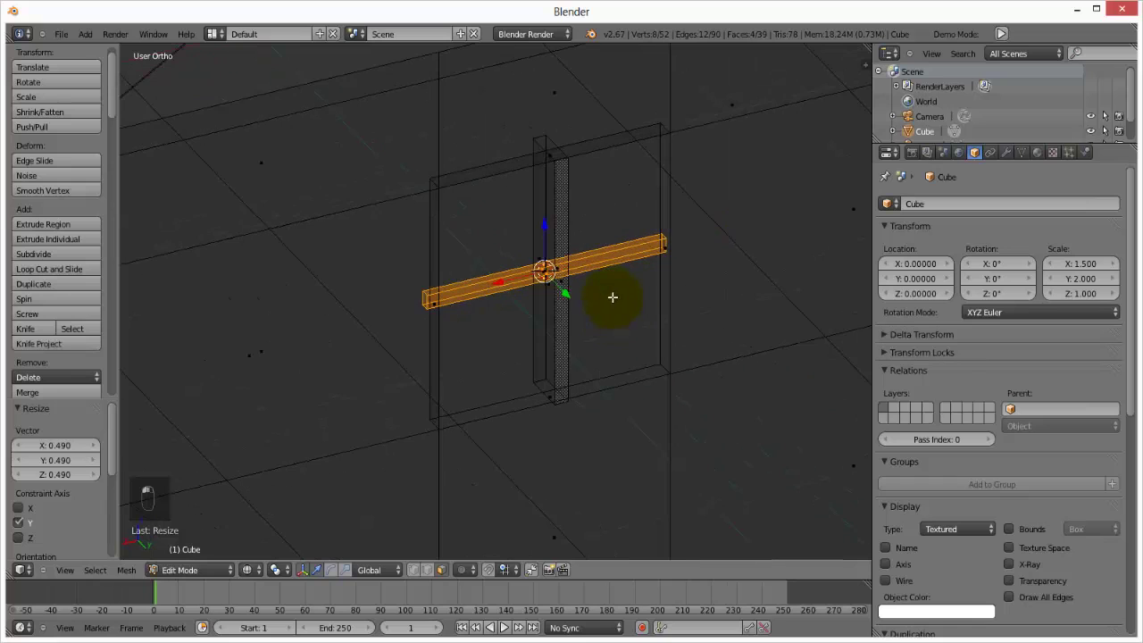
Move the horizontal crossbar about 0.028 along the Y axis within the window opening
key("g")
key("y")
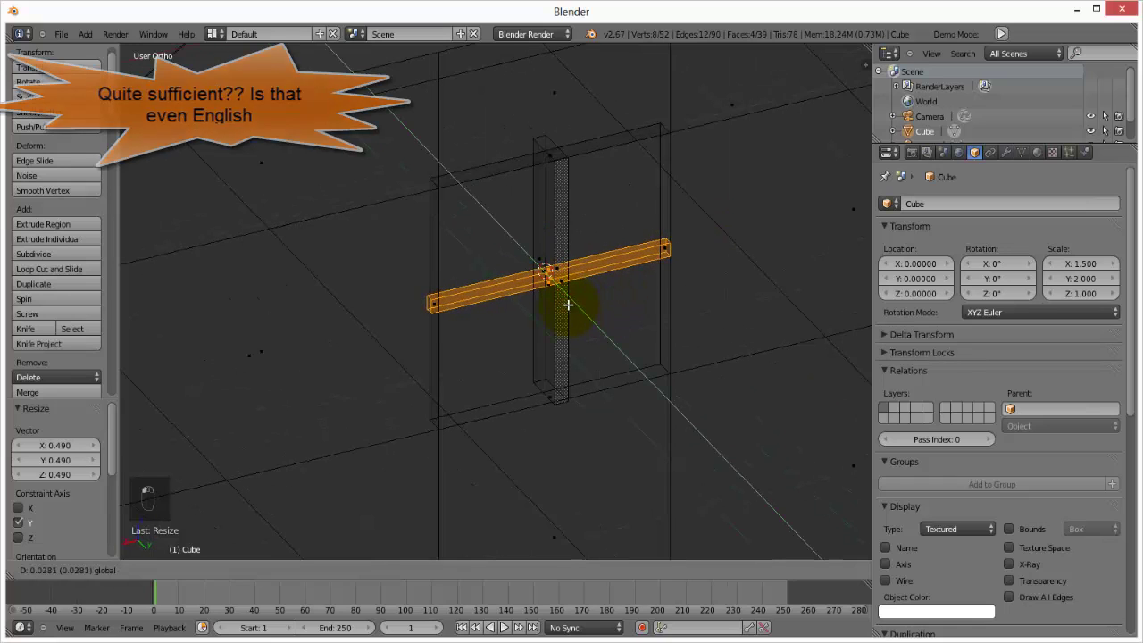
left_click(568, 304)
Select the whole vertical window bar and scale it along the Y axis to about 0.3
right_click(564, 230)
right_click(540, 221, "shift")
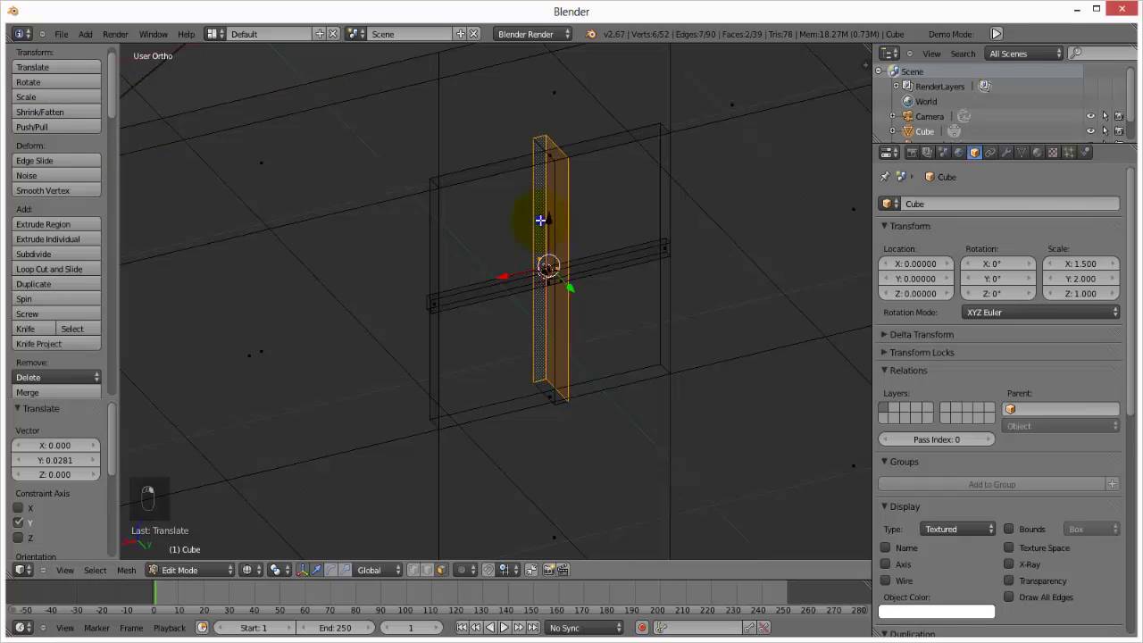
key("l")
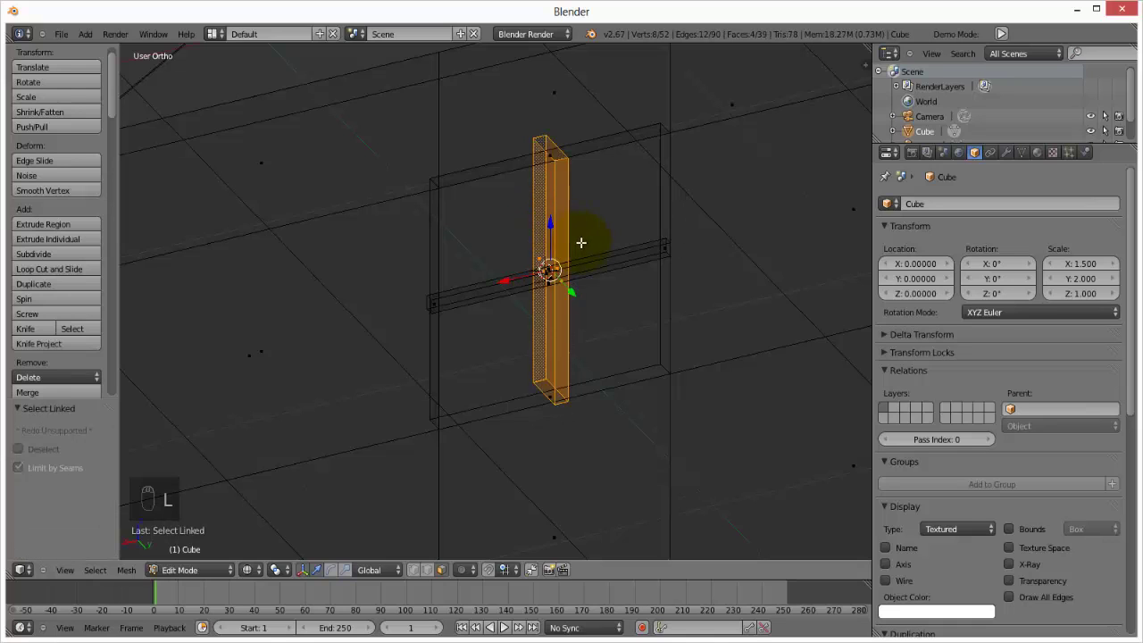
key("s")
key("y")
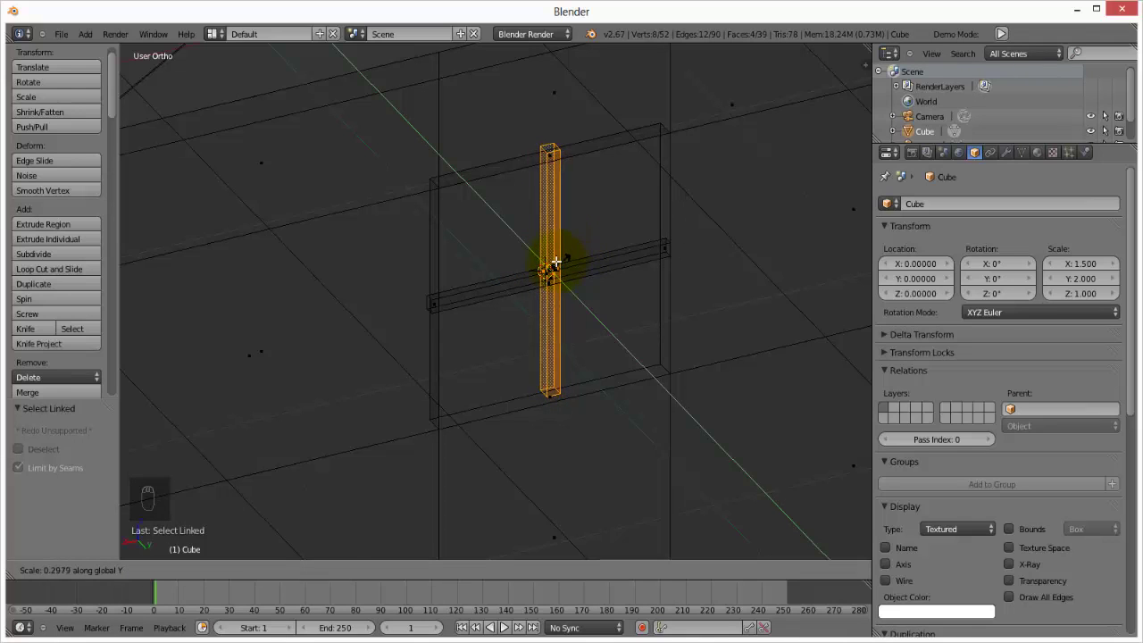
left_click(554, 262)
Examine the window crossbars on the house in solid shading, in Object Mode and back in Edit Mode
mouse_move(541, 319)
middle_mouse_down()
mouse_move(515, 295)
mouse_move(546, 306)
mouse_move(539, 297)
middle_mouse_up()
key("Tab")
scroll(535, 312, "down", 3)
key("z")
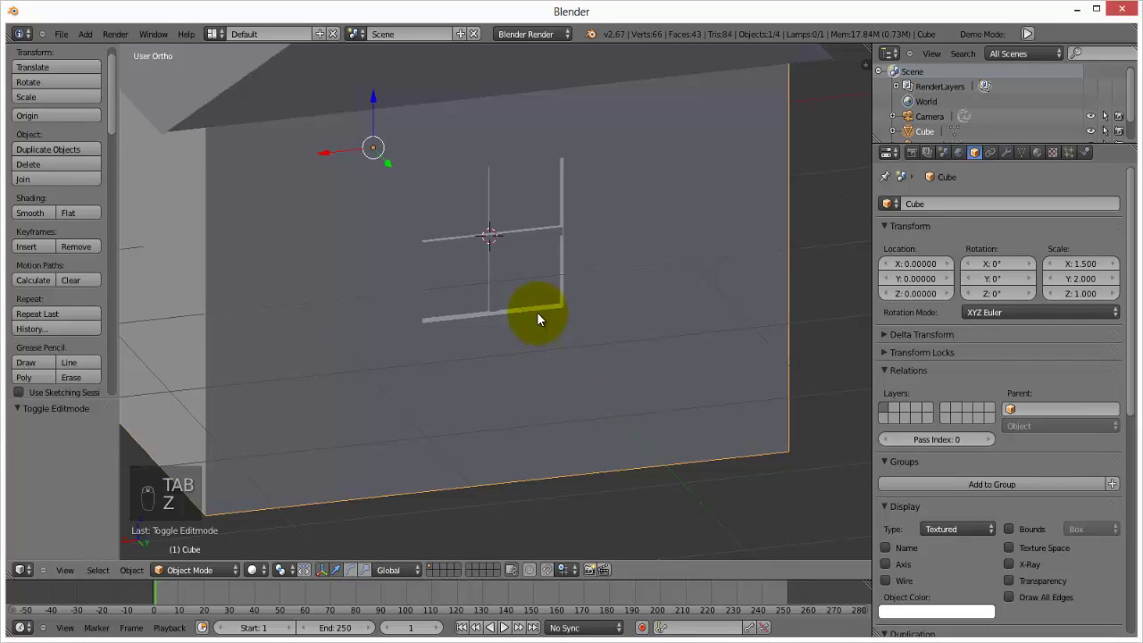
scroll(509, 334, "down", 2)
middle_click_drag(486, 356, 516, 383)
key("Tab")
scroll(523, 364, "up", 5)
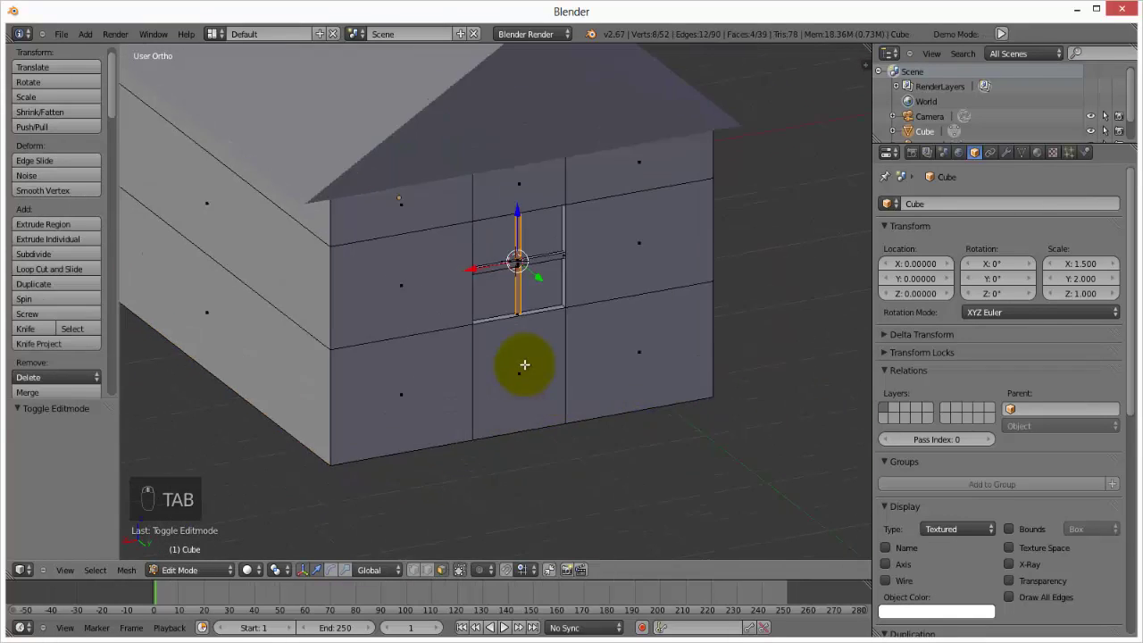
Select all linked geometry of the horizontal window crossbar in wireframe display
right_click(514, 245, "shift")
key("z")
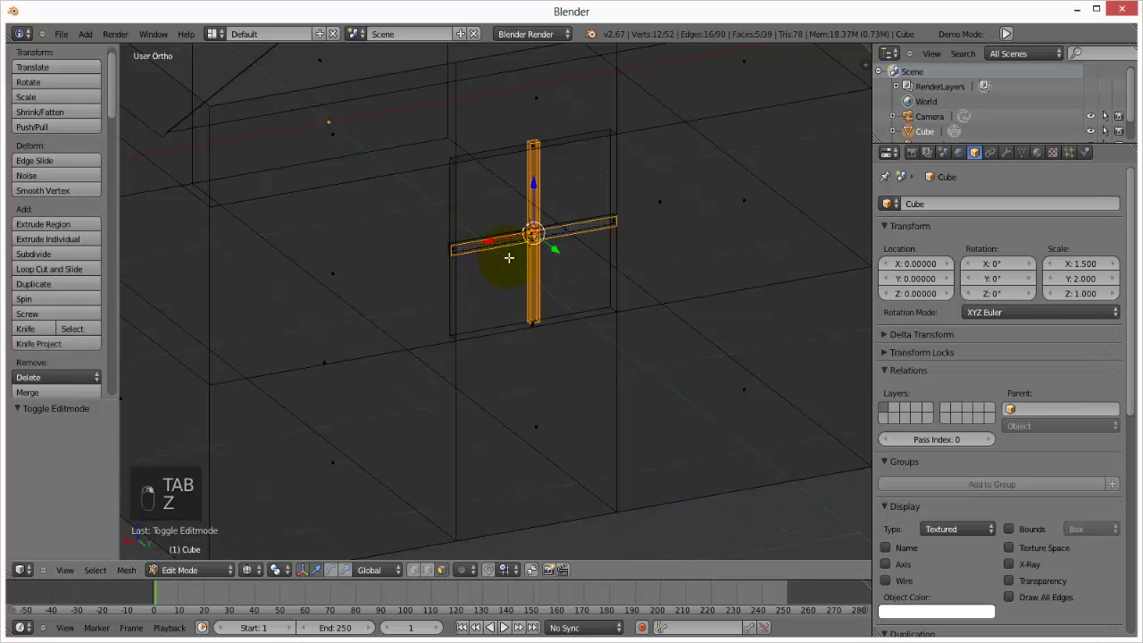
middle_click_drag(485, 238, 502, 191)
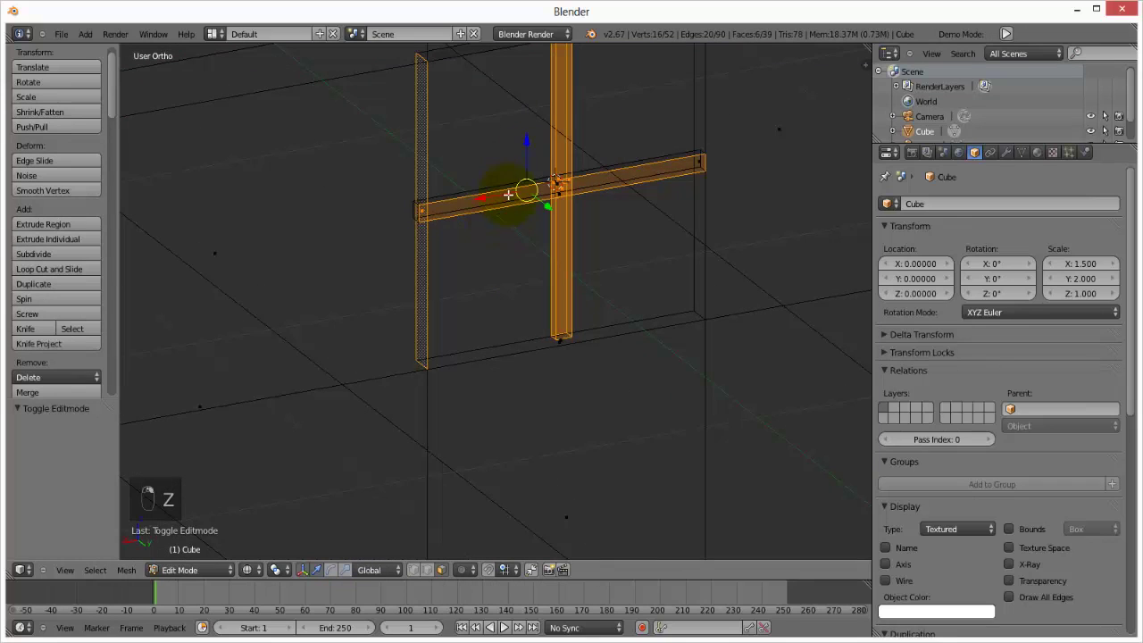
right_click(508, 192)
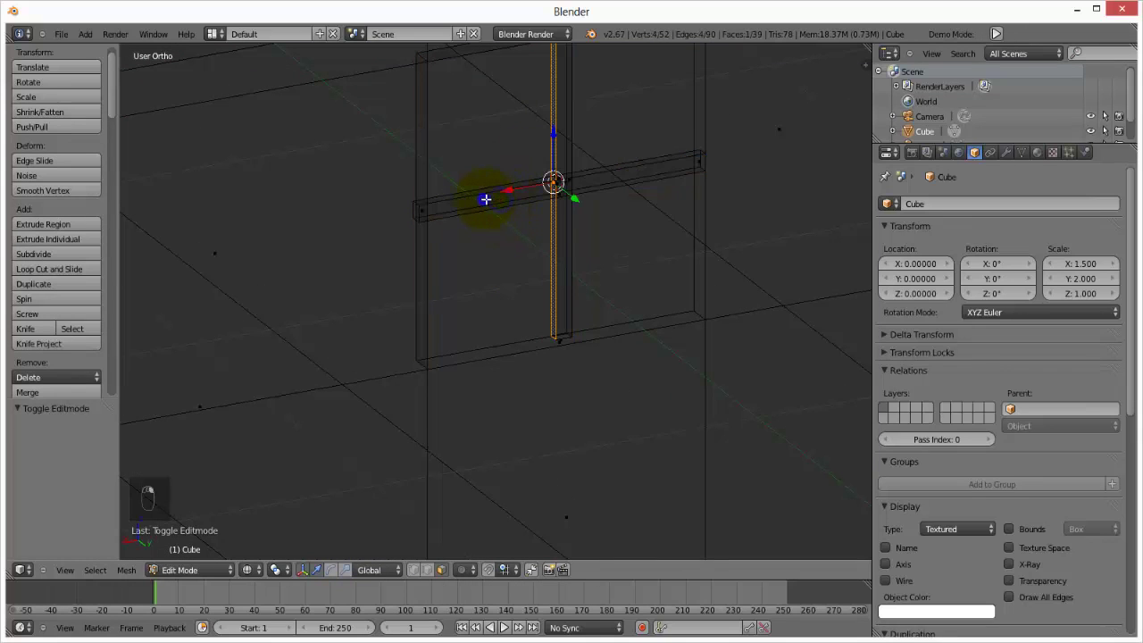
right_click(559, 199)
right_click(562, 190)
right_click(496, 195)
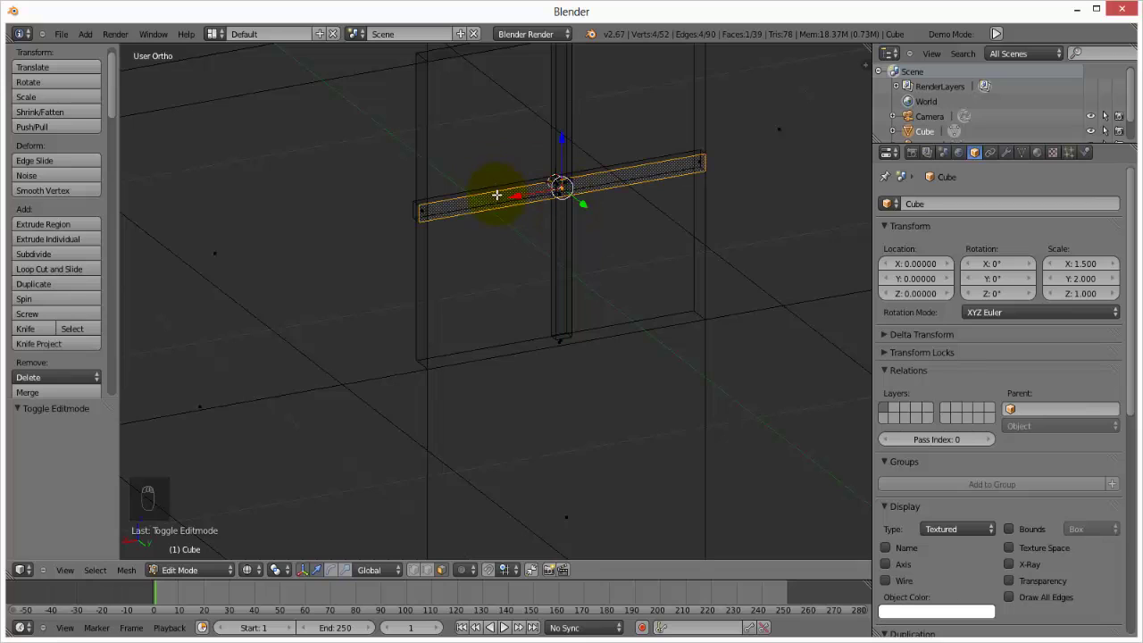
key("l")
key("l")
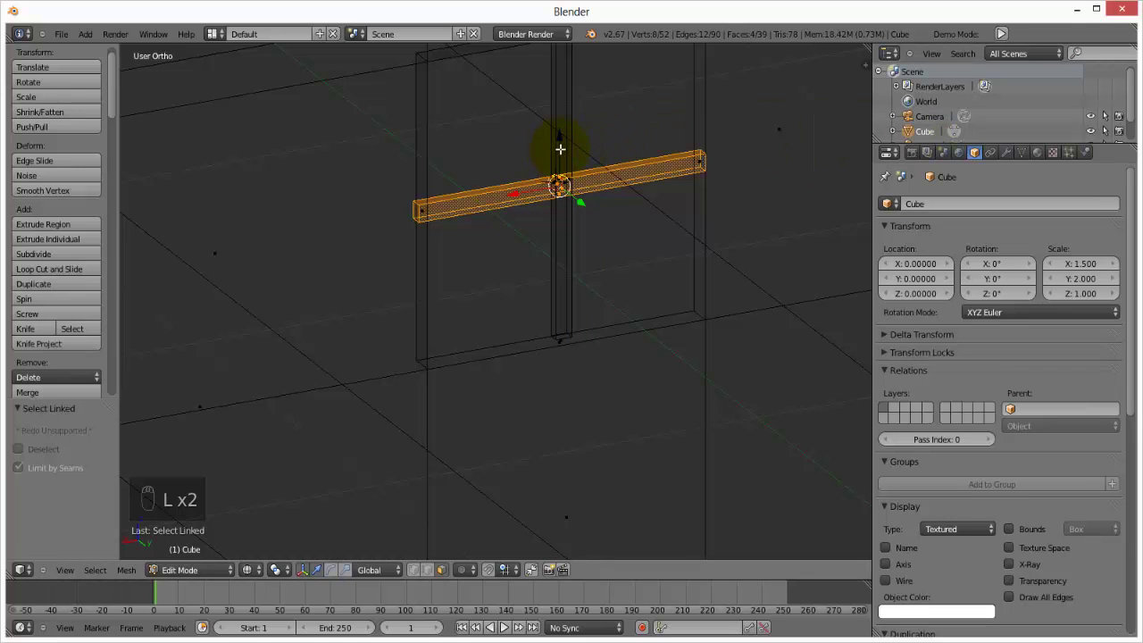
Add a second material slot to the house with a new material named "window pane"
left_click(1037, 152)
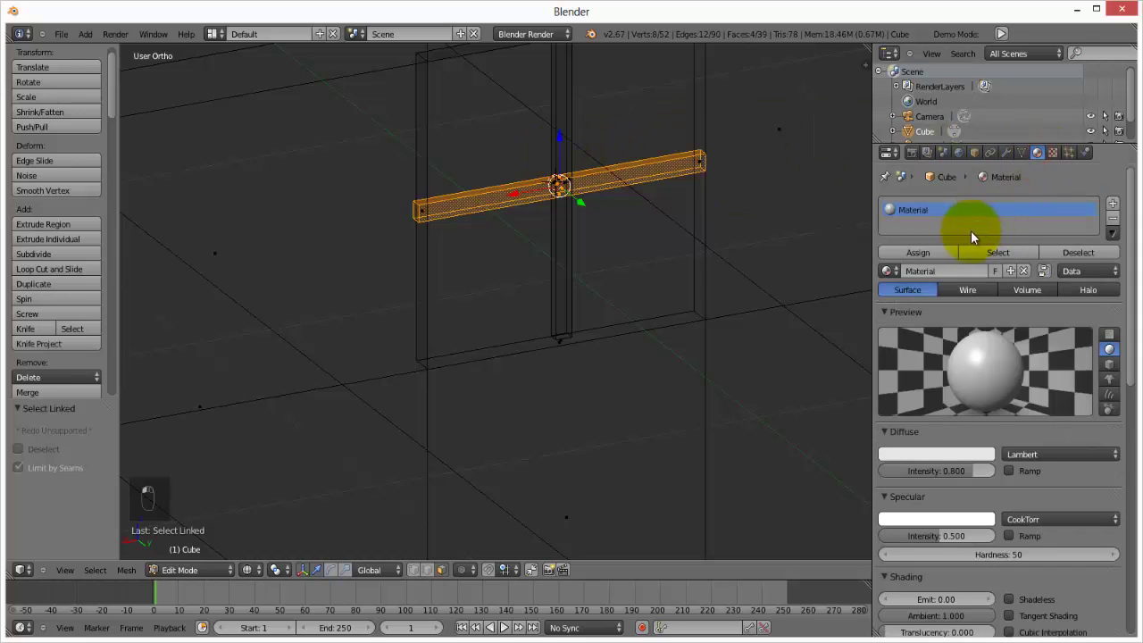
left_click(1112, 204)
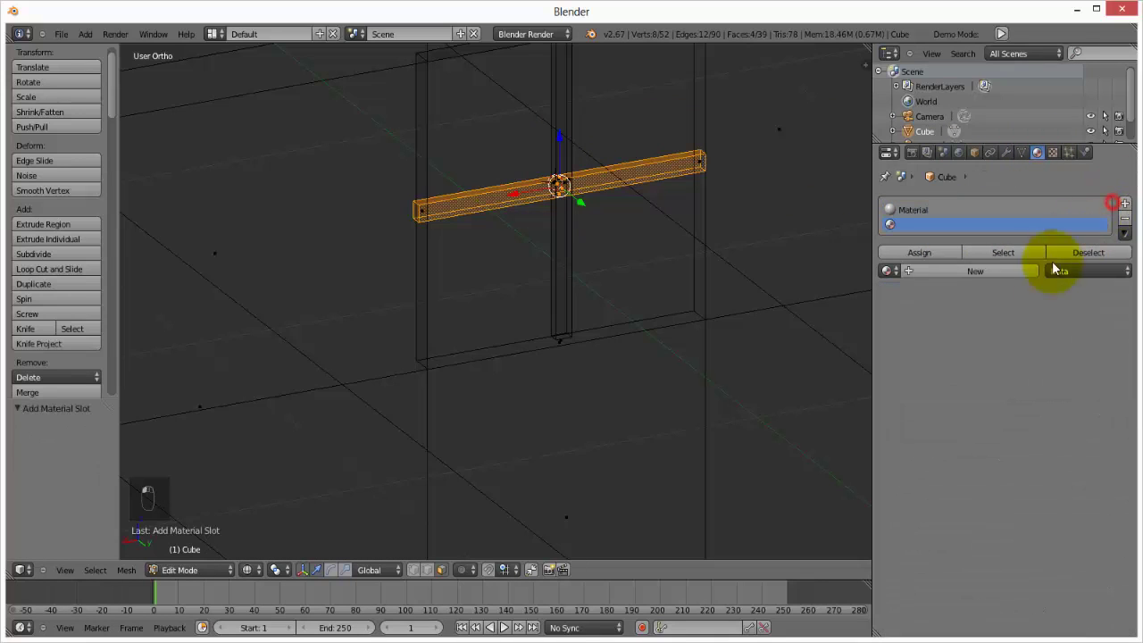
left_click(945, 273)
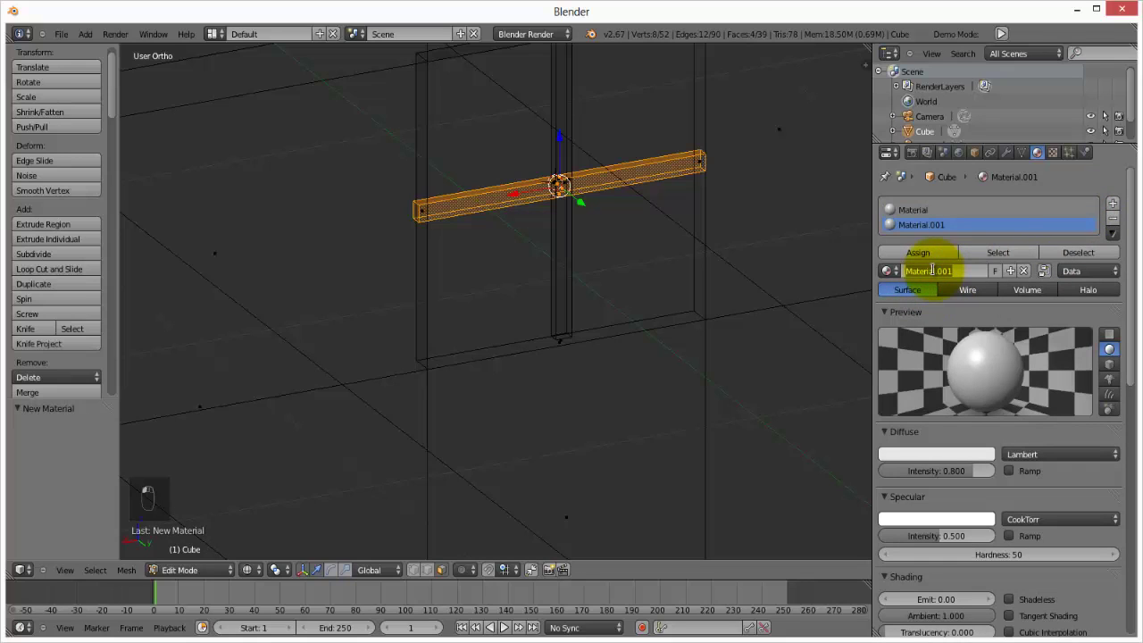
type("window pane")
key("Return")
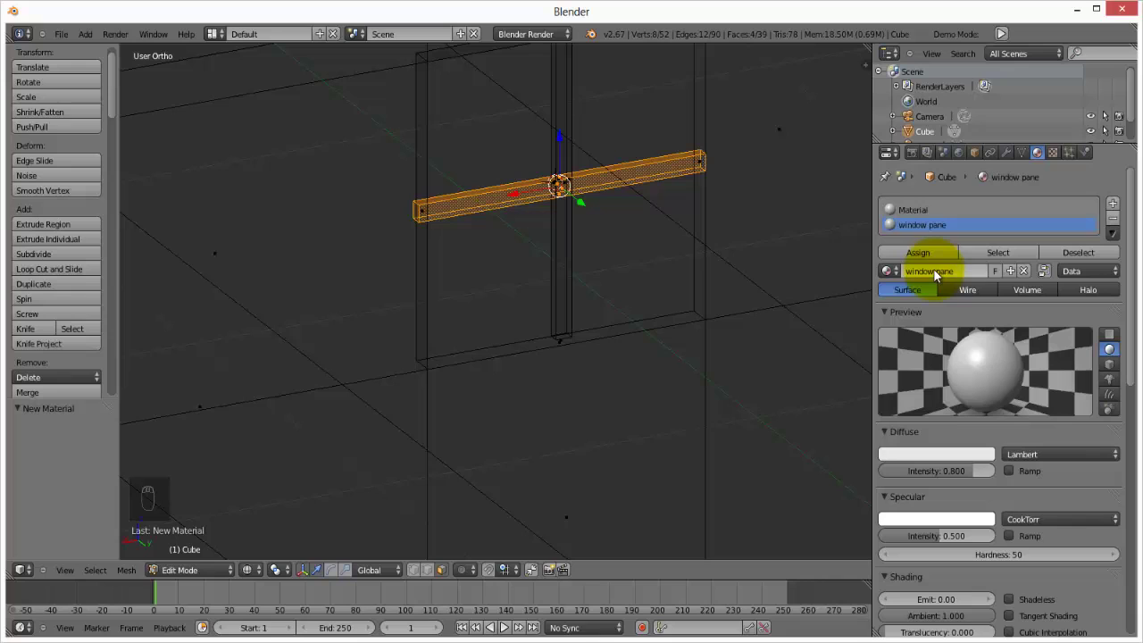
Darken the window pane material's diffuse color to dark grey and assign it to the horizontal crossbar, shown in solid shading
left_click(933, 455)
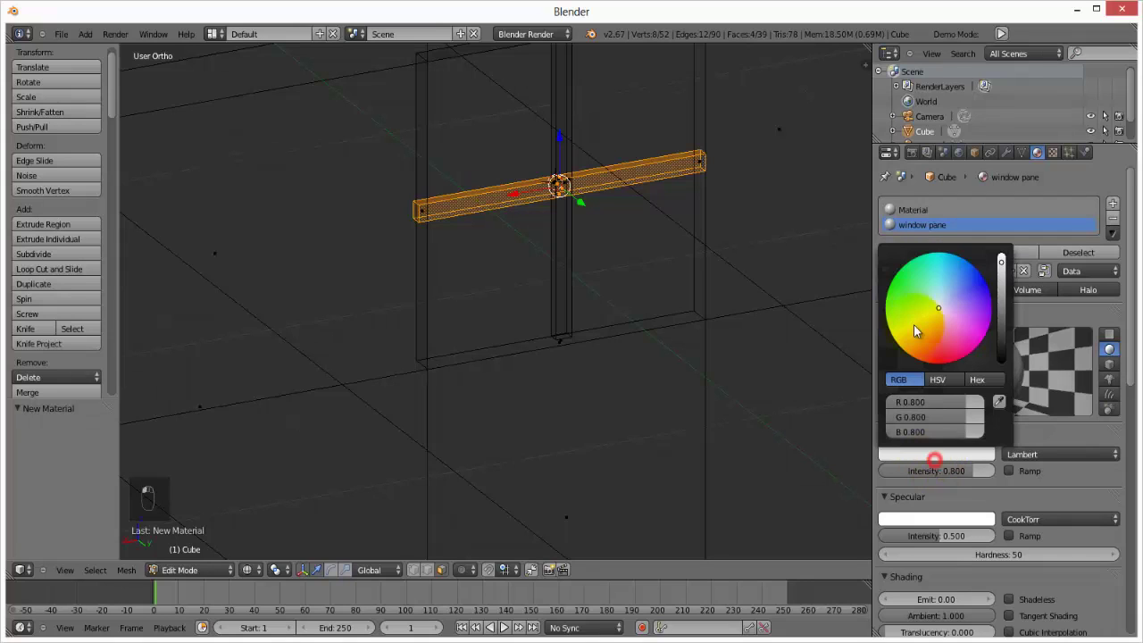
left_click_drag(1001, 299, 1001, 333)
scroll(576, 234, "up", 1)
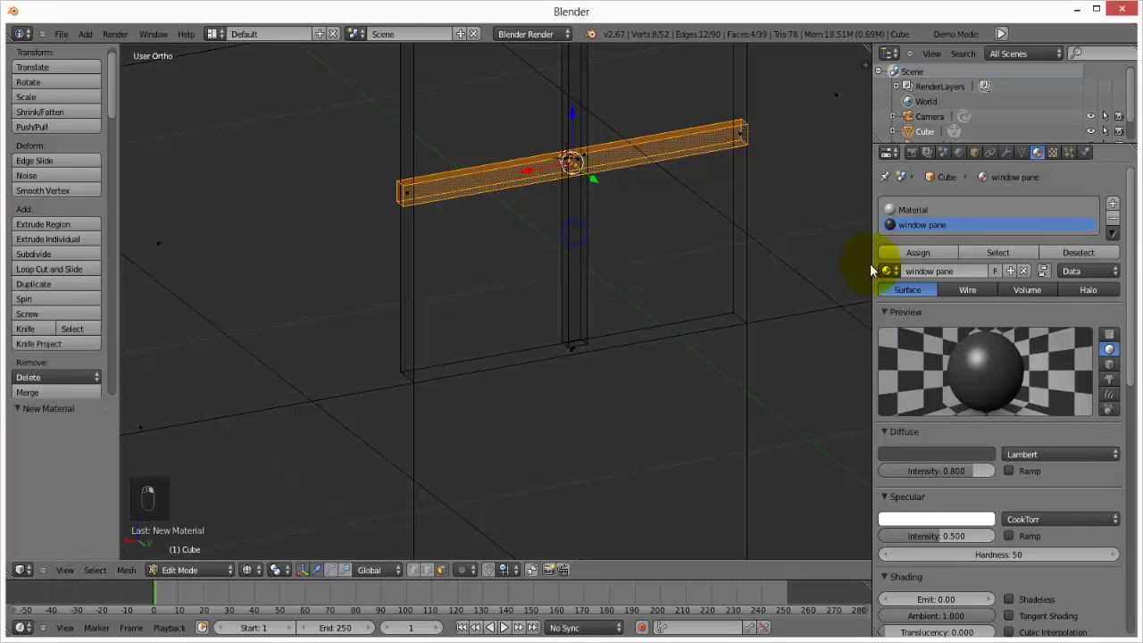
left_click(917, 252)
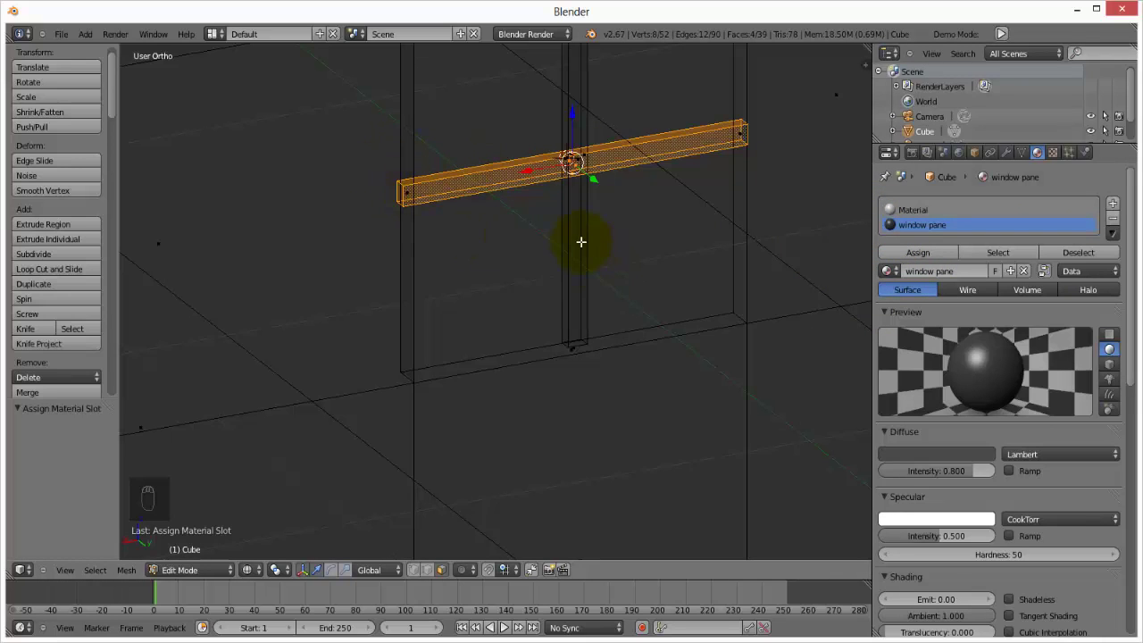
scroll(582, 147, "down", 1)
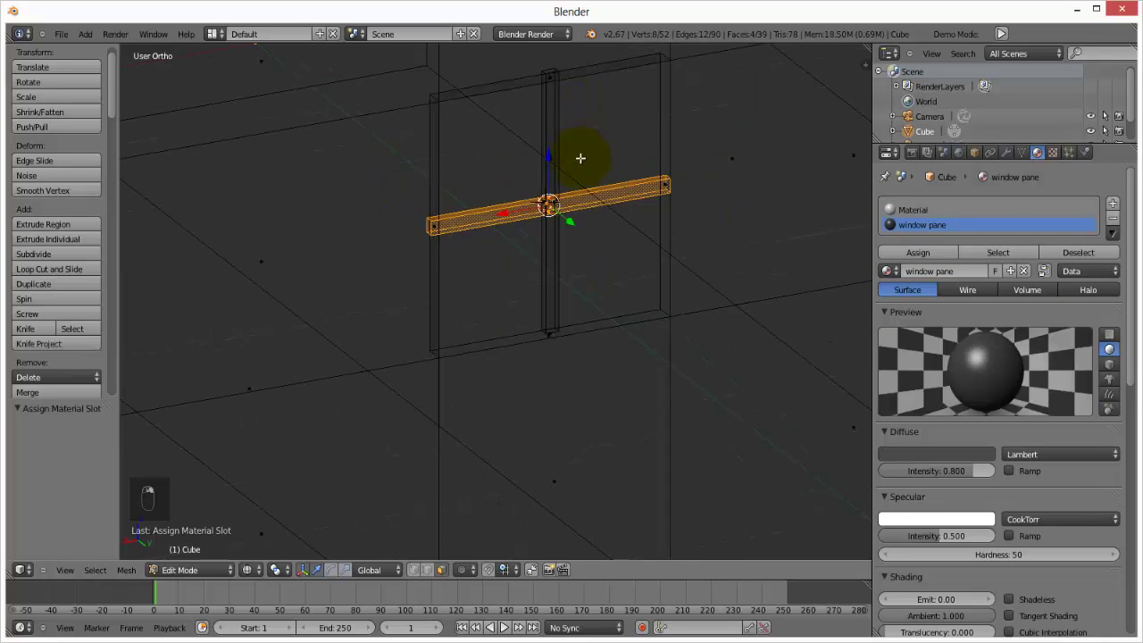
key("z")
Try assigning the slot named Material to the whole vertical window bar and deselect everything
right_click(552, 164)
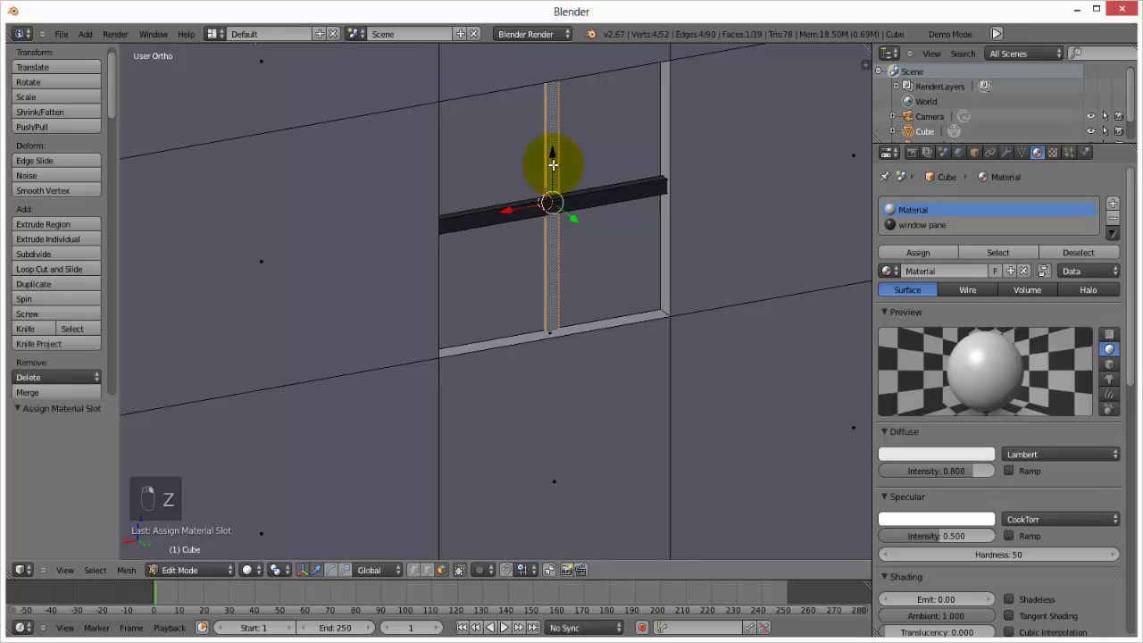
key("l")
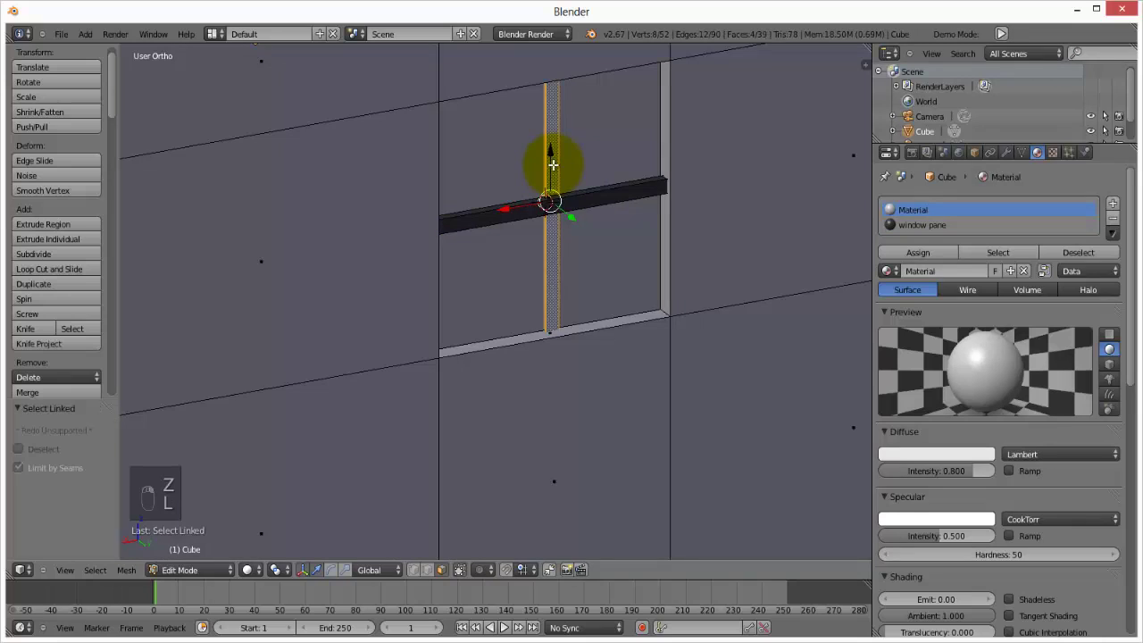
left_click(913, 252)
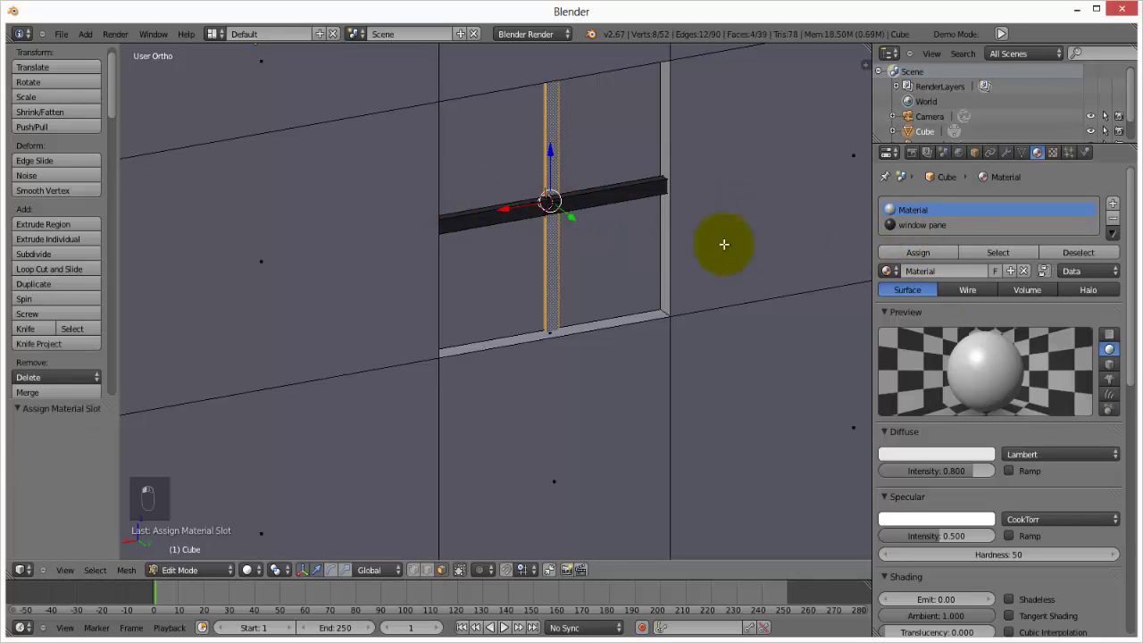
key("a")
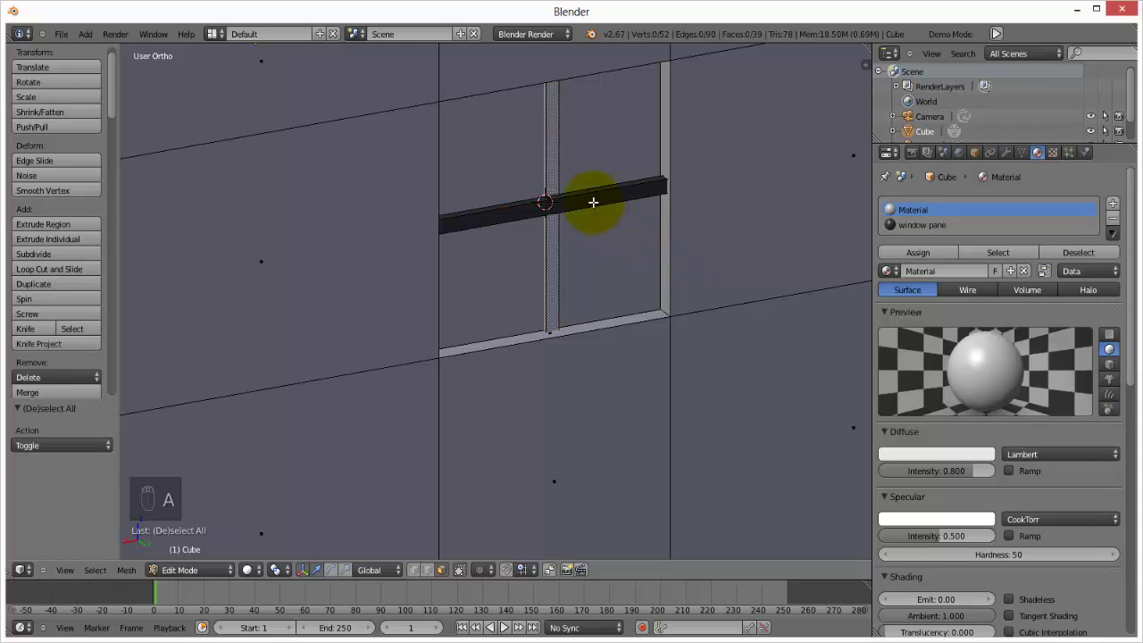
key("a")
key("a")
Select the whole vertical window bar and assign the window pane material to it
right_click(550, 176)
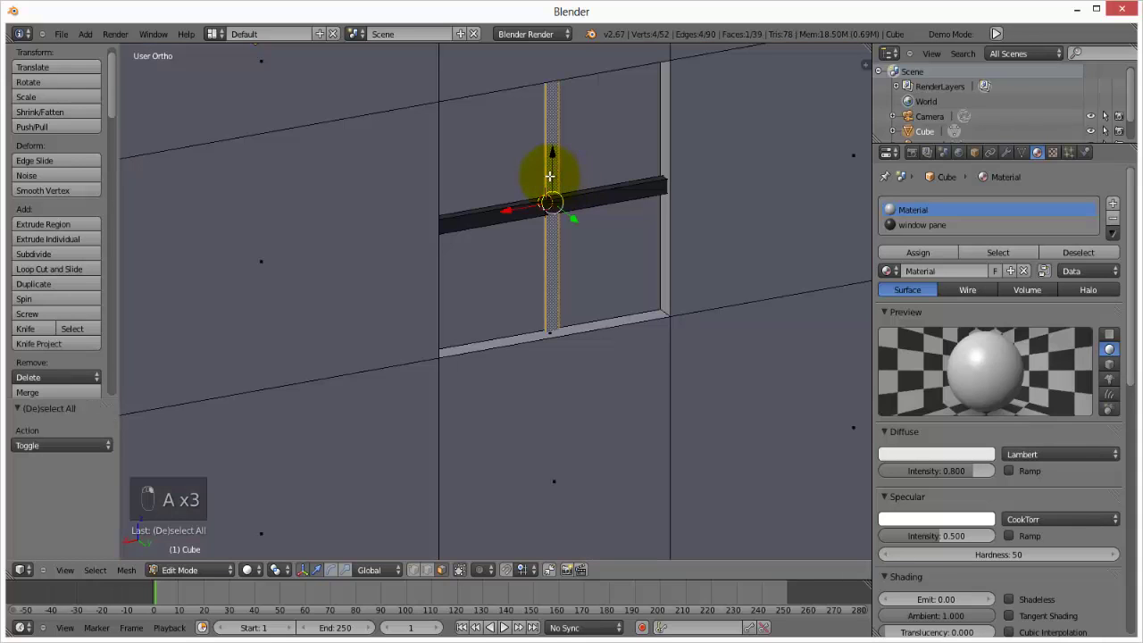
left_click(922, 224)
key("l")
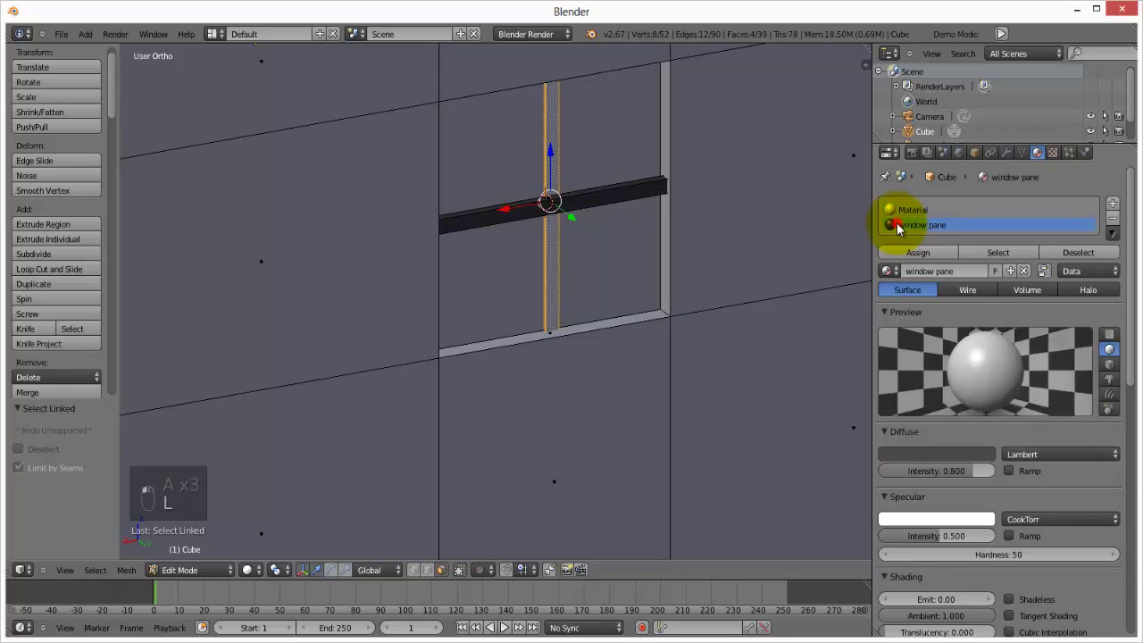
left_click(912, 254)
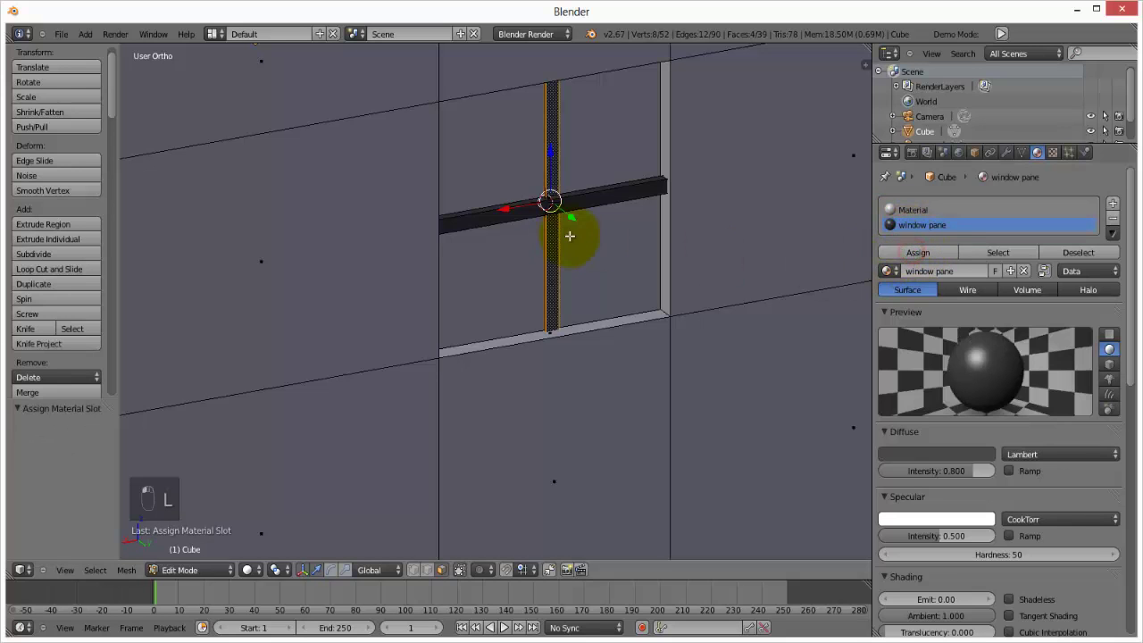
Select the recessed wall face behind the window's crossed bars on the house
middle_click_drag(541, 250, 549, 254)
key("Tab")
scroll(548, 246, "down", 8)
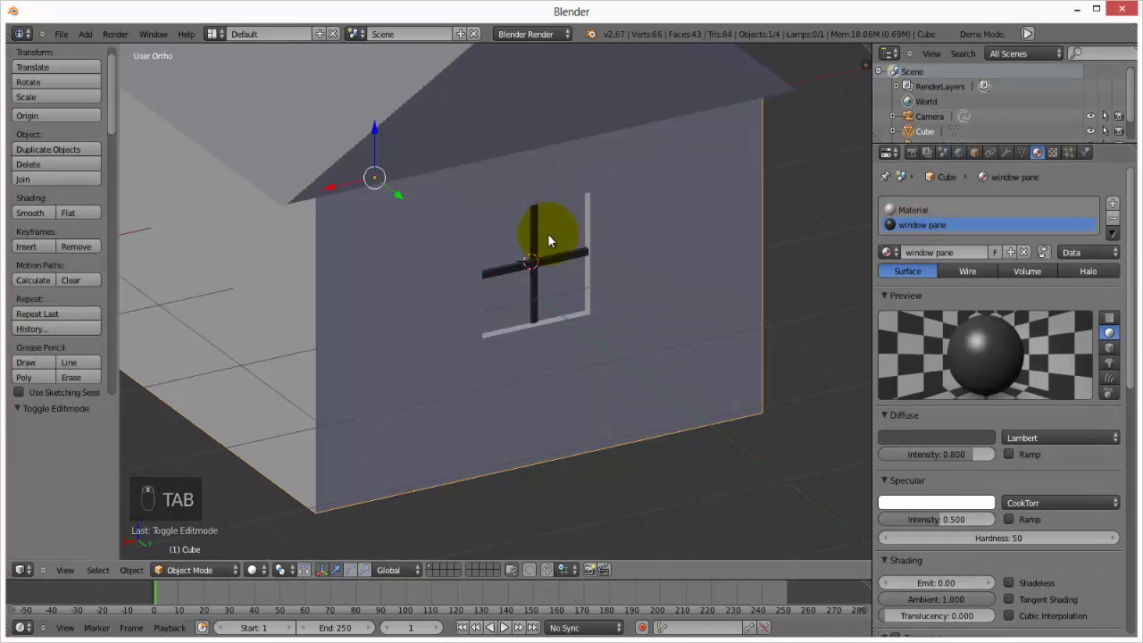
middle_click_drag(397, 302, 420, 294)
key("Tab")
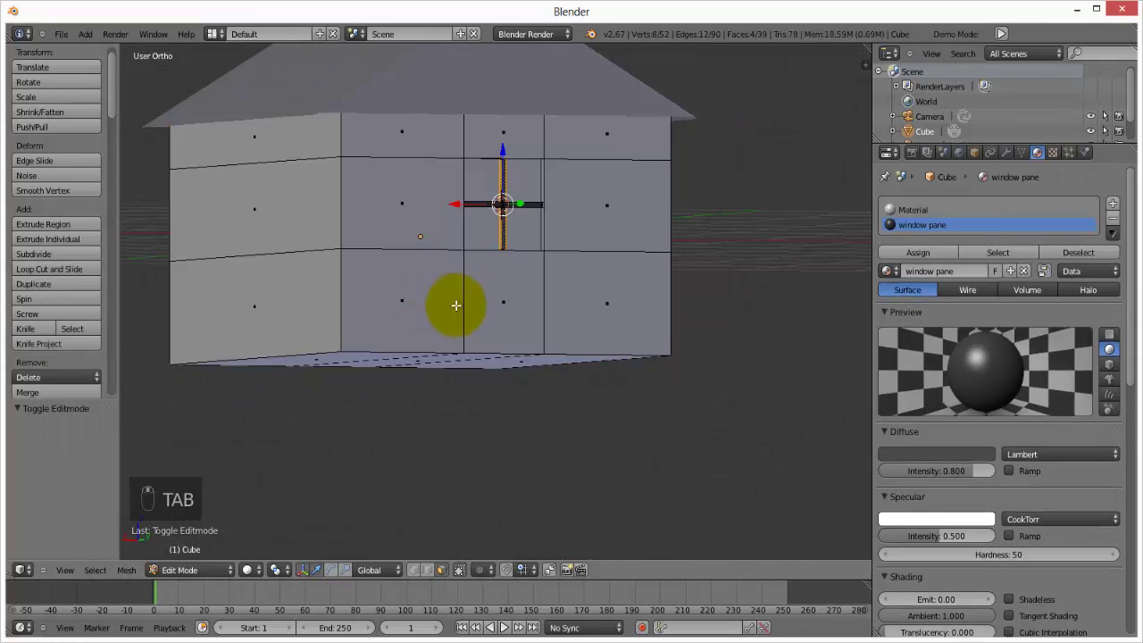
scroll(454, 301, "up", 3)
right_click(487, 160)
scroll(487, 170, "down", 3)
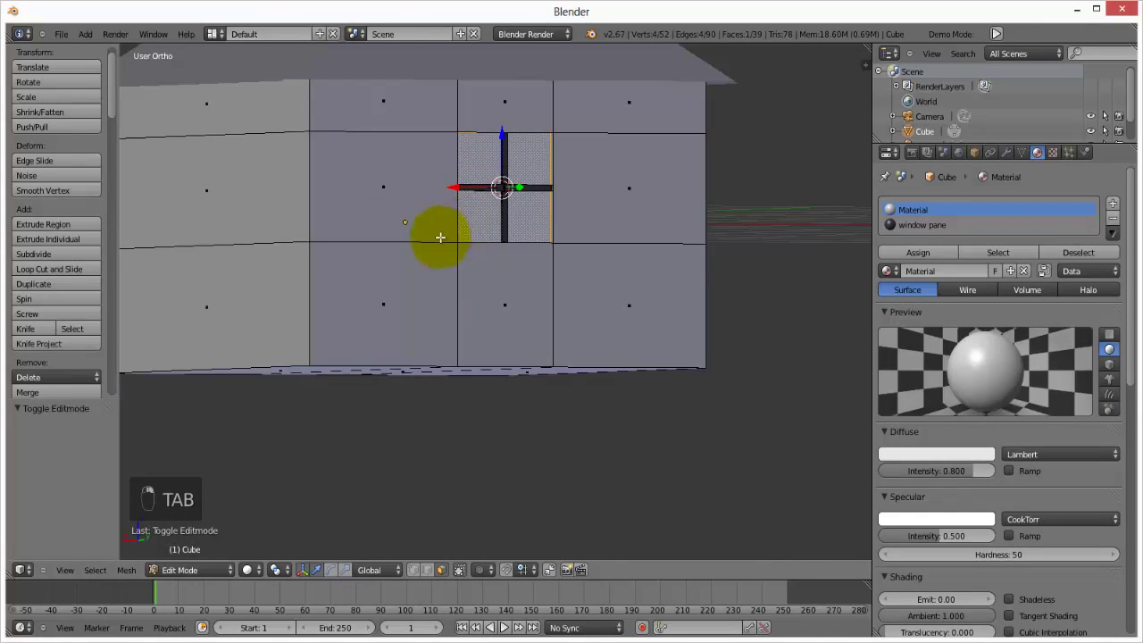
middle_click_drag(438, 238, 518, 220)
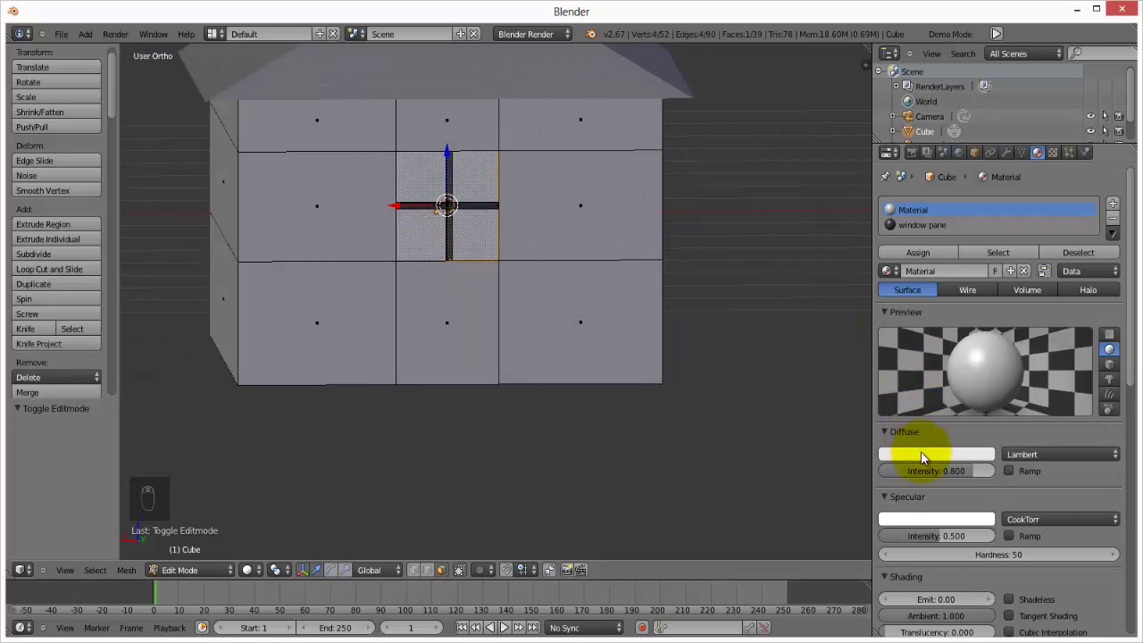
Add a third material slot to the house with a new material named "Glass"
left_click(1112, 204)
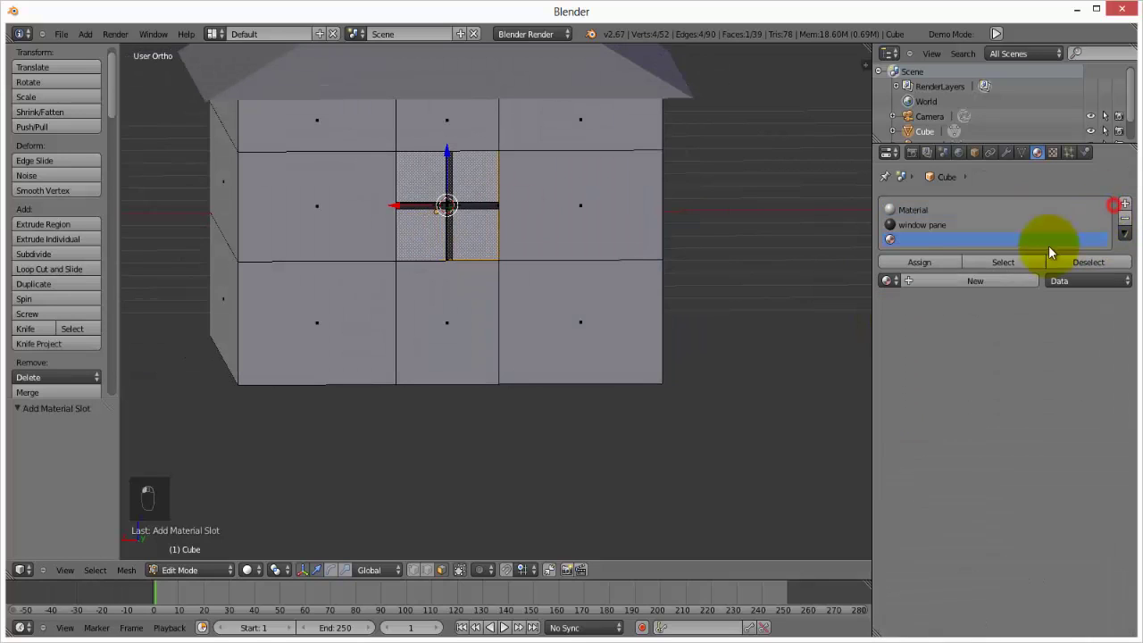
left_click(930, 282)
left_click(928, 279)
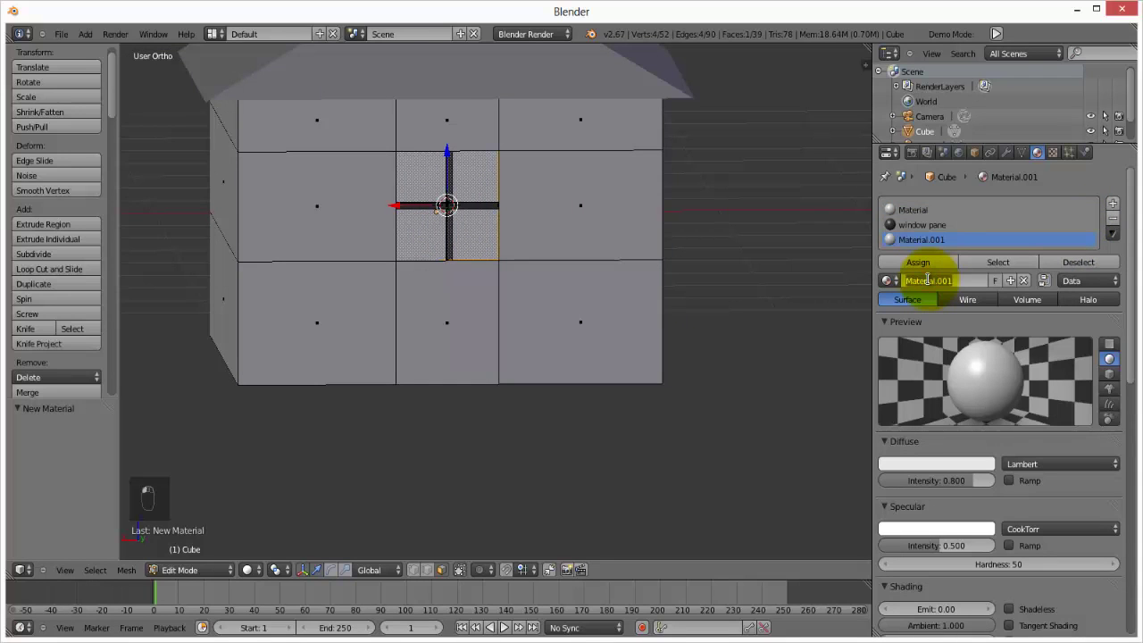
type("Glass")
key("Return")
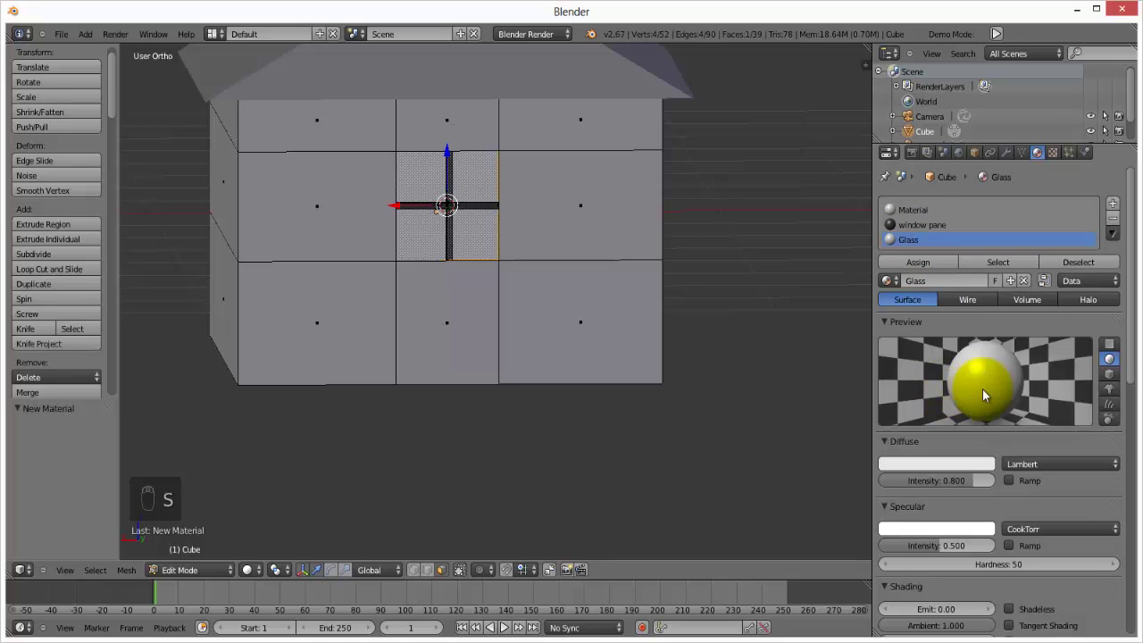
Set the Glass material's diffuse color to light blue, assign it to the face behind the window bars, and deselect everything
left_click(940, 469)
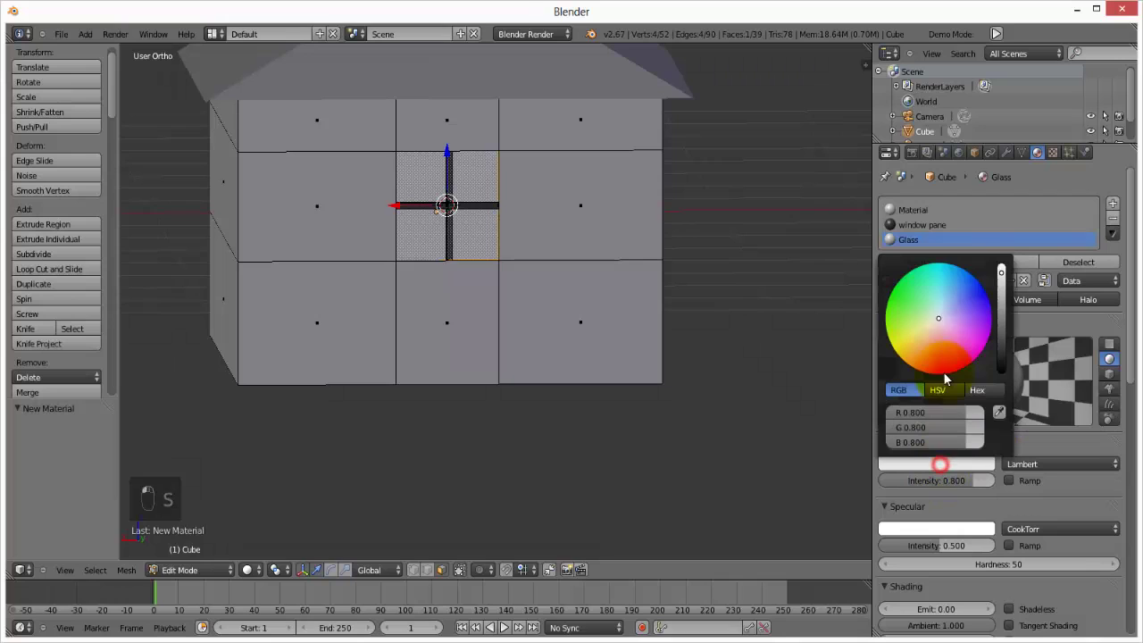
left_click(948, 306)
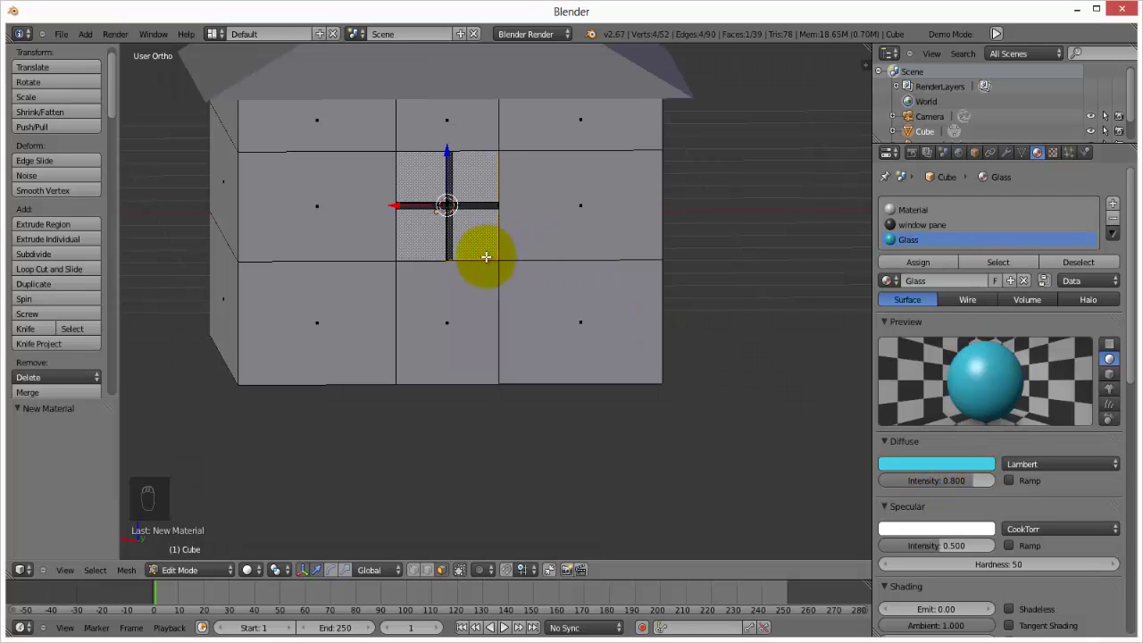
left_click(918, 262)
middle_click_drag(472, 268, 467, 294)
key("z")
key("z")
key("a")
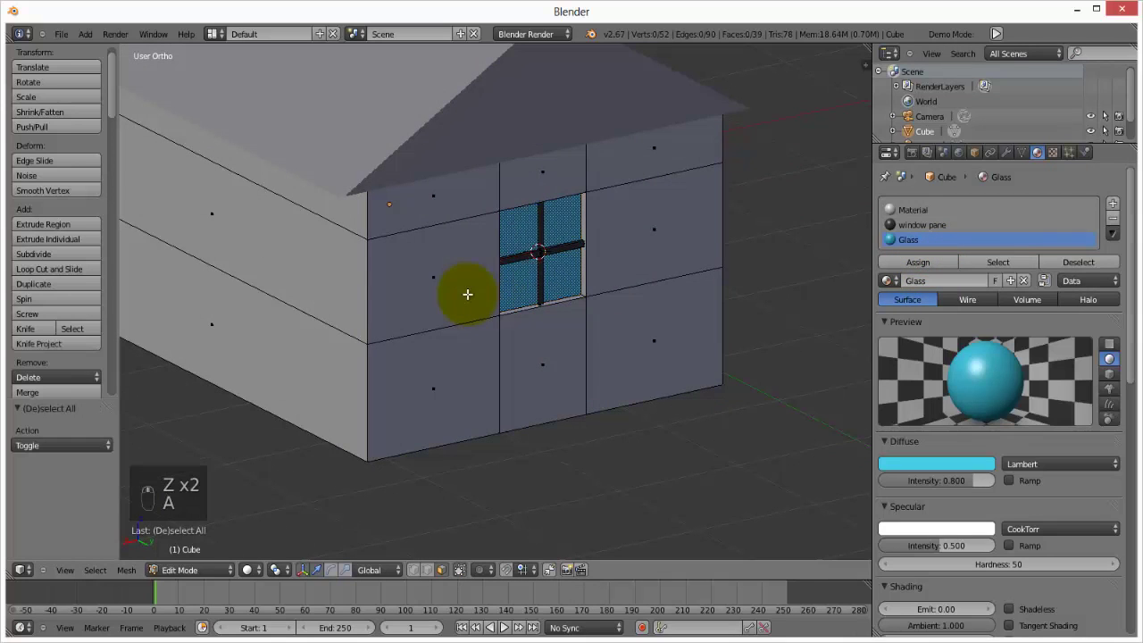
Try to add a vertical loop cut through the long side wall of the house
middle_click_drag(542, 282, 527, 259)
key("Tab")
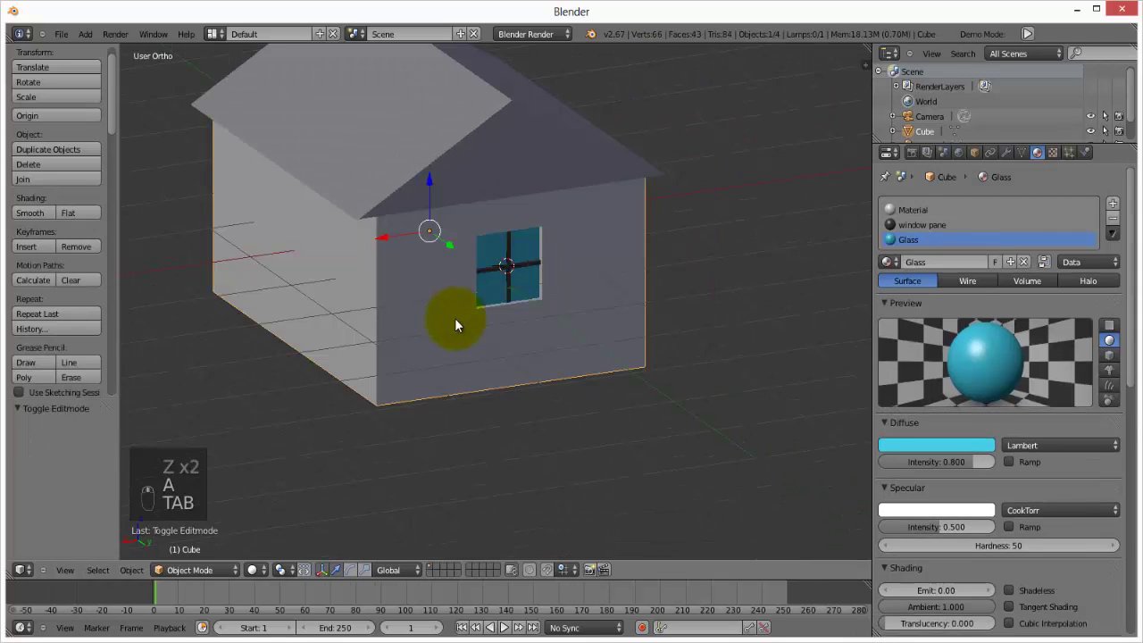
middle_click_drag(454, 318, 518, 311)
key("Tab")
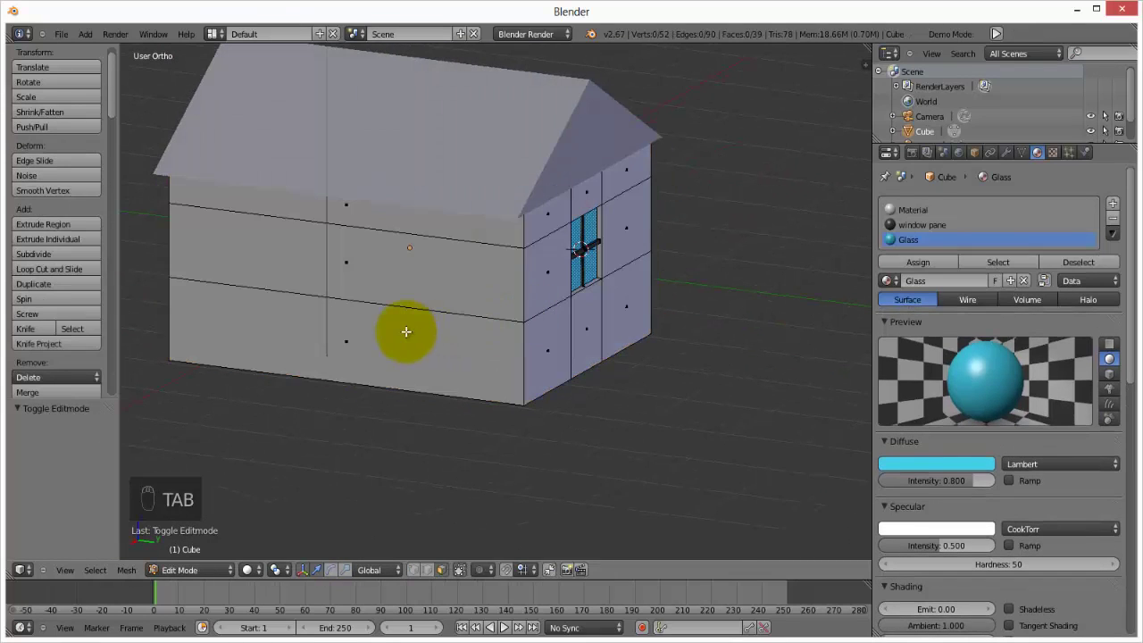
middle_click_drag(403, 331, 456, 317)
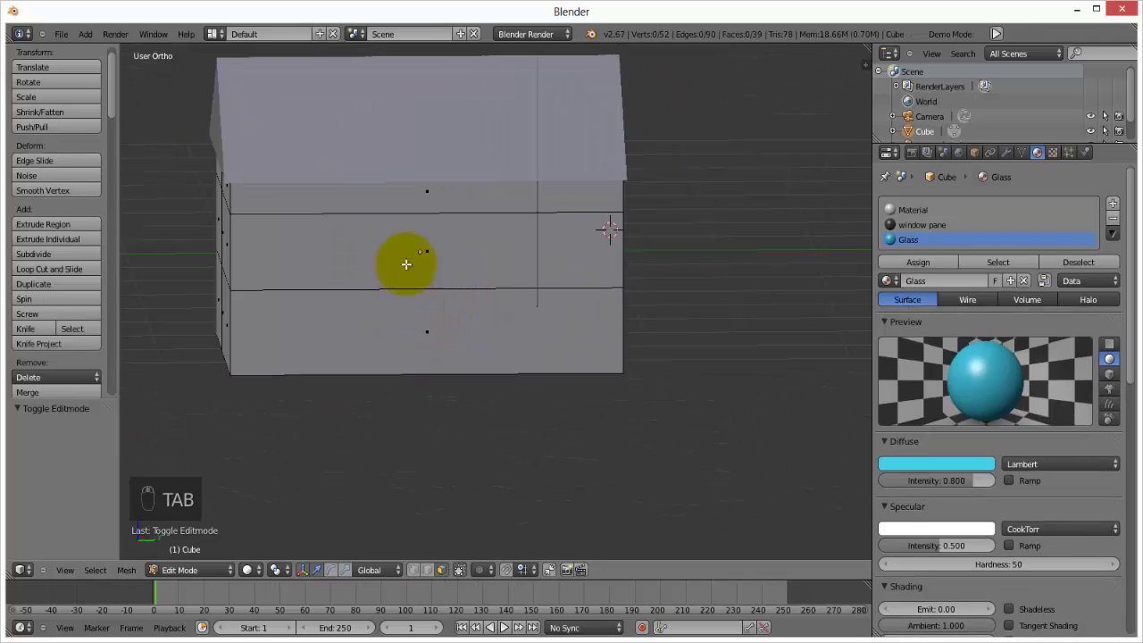
key("ctrl+r")
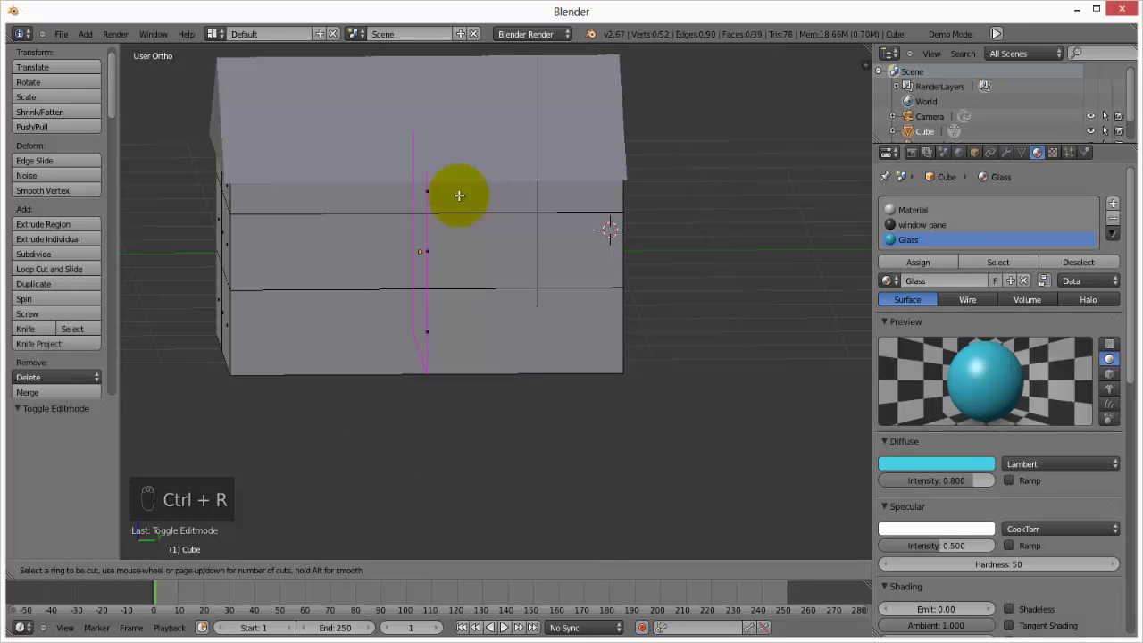
left_click(537, 196)
right_click(537, 196)
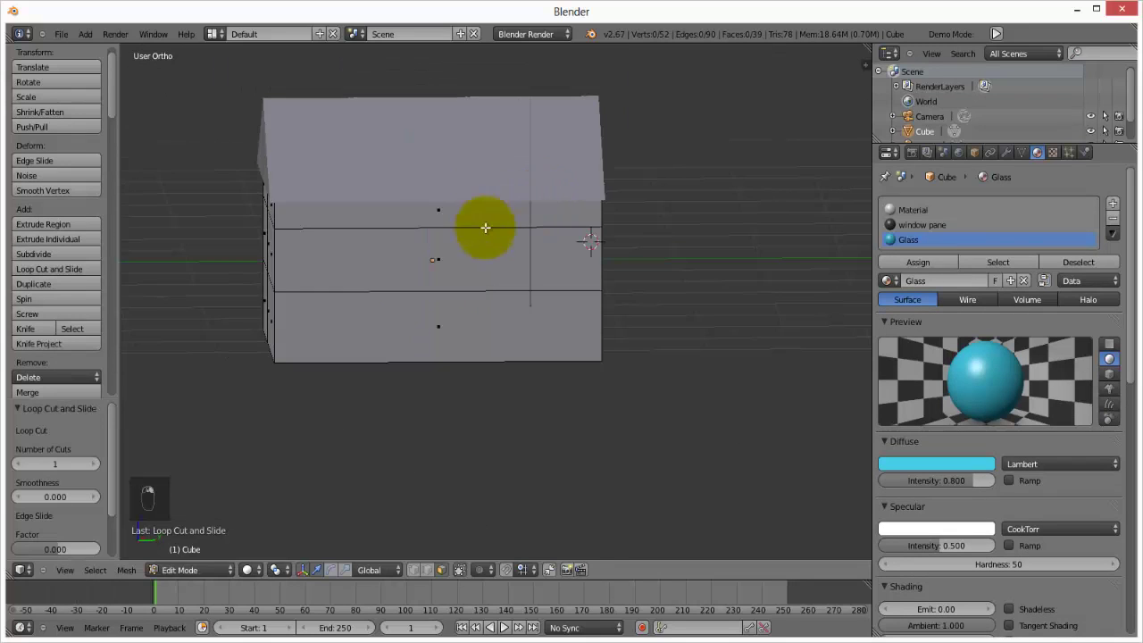
middle_click_drag(485, 224, 429, 230)
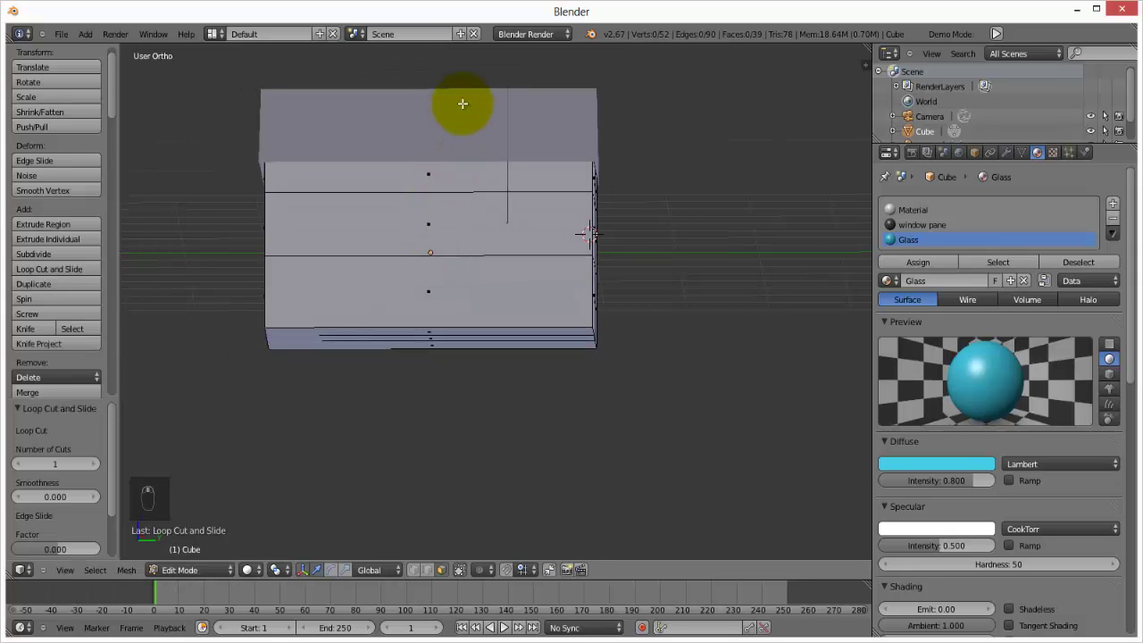
key("Tab")
right_click(491, 117)
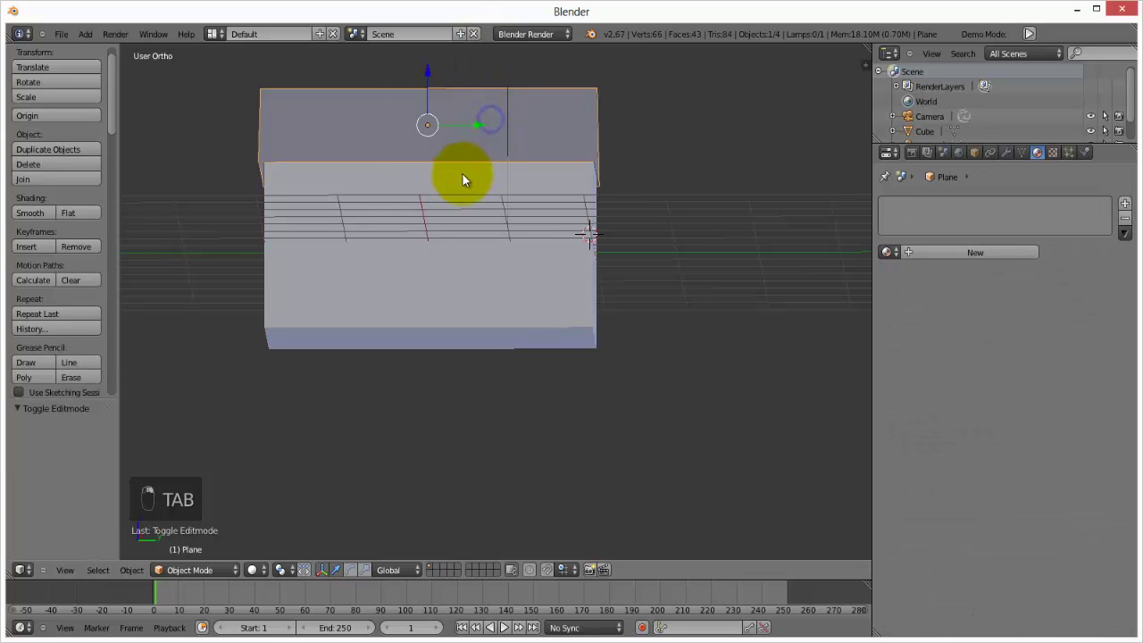
middle_click_drag(463, 175, 461, 179)
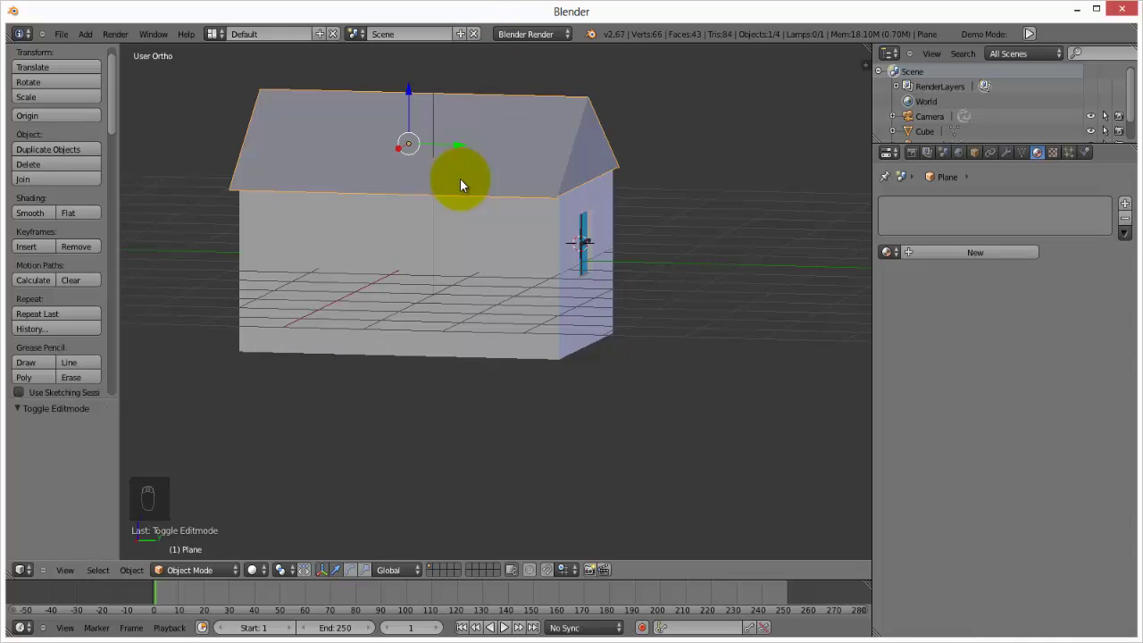
middle_click_drag(461, 181, 490, 239)
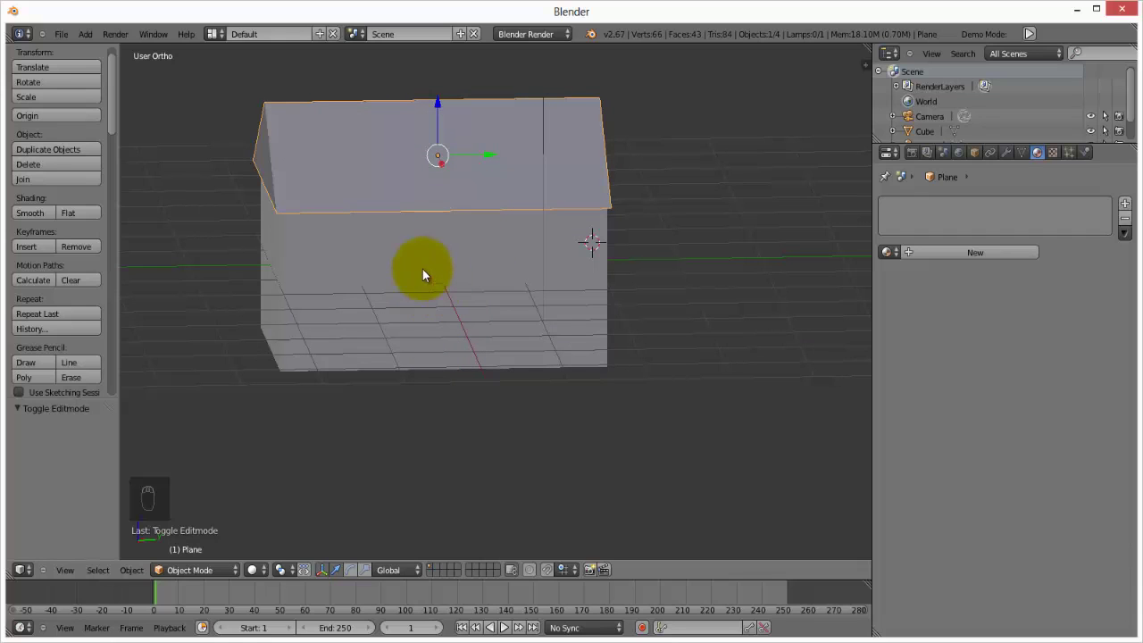
scroll(416, 273, "up", 1)
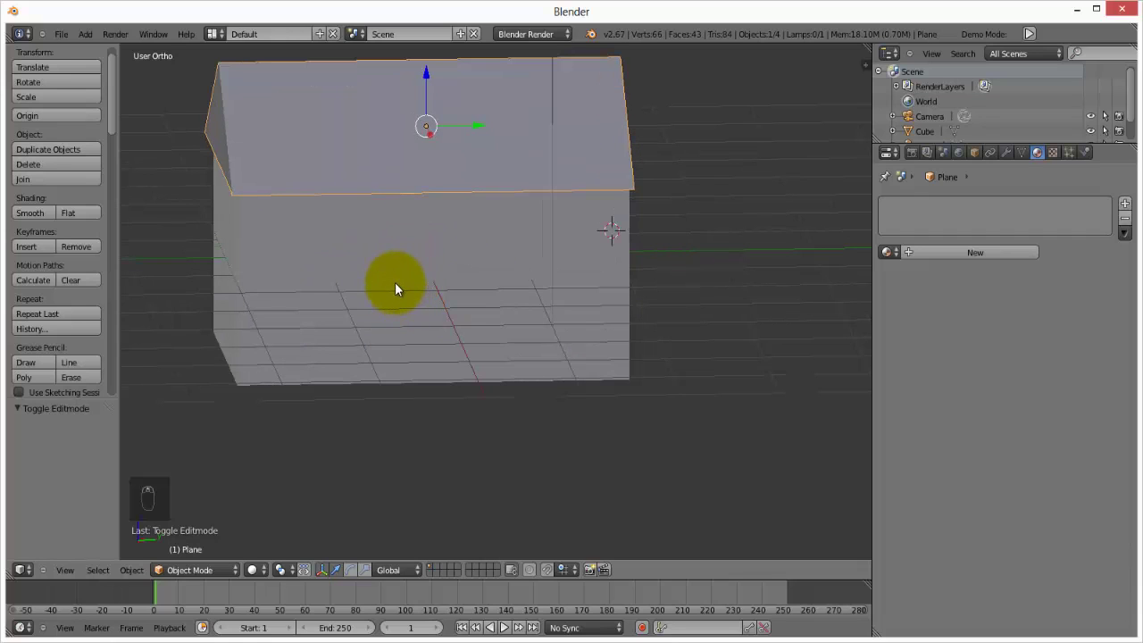
right_click(415, 296)
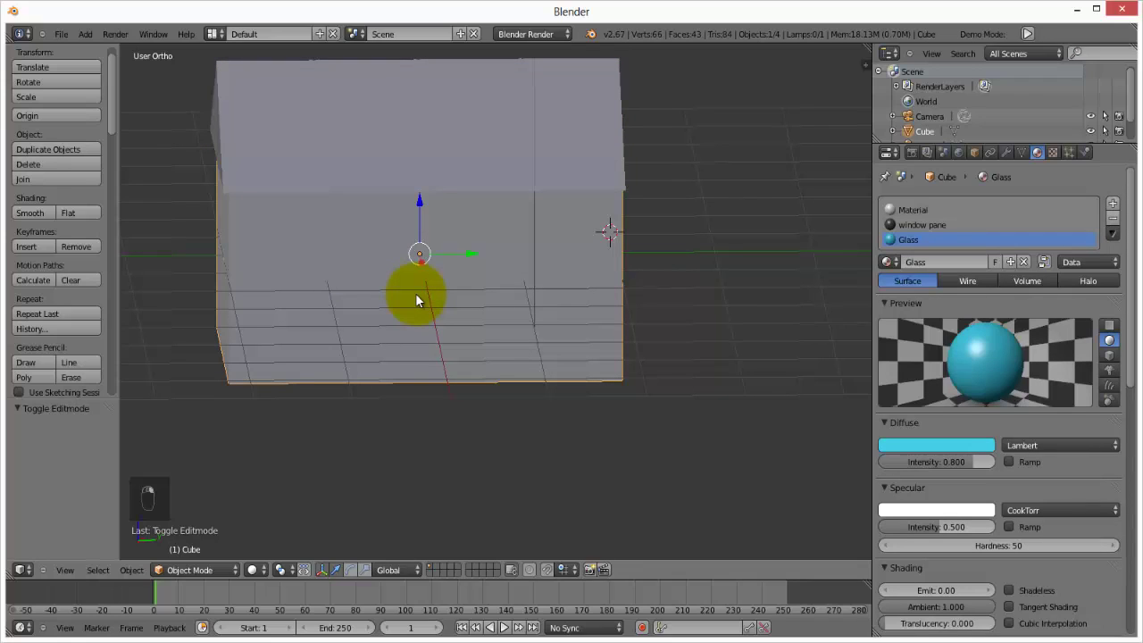
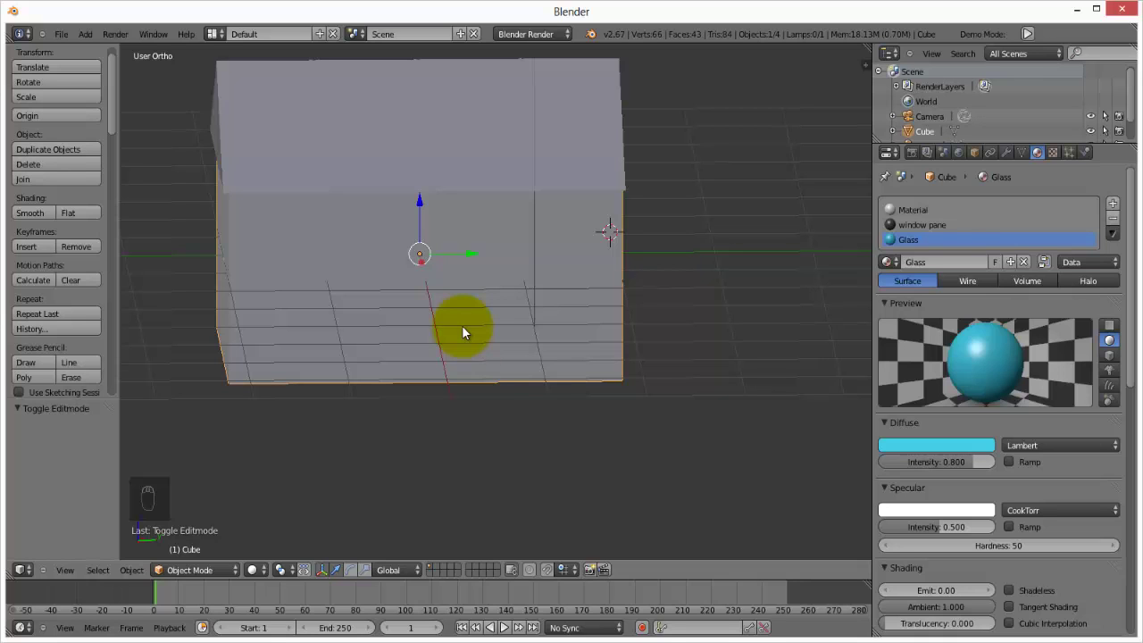
Add a single vertical loop cut through the middle of the house's long side walls in Edit Mode
middle_click_drag(447, 283, 431, 256)
key("Tab")
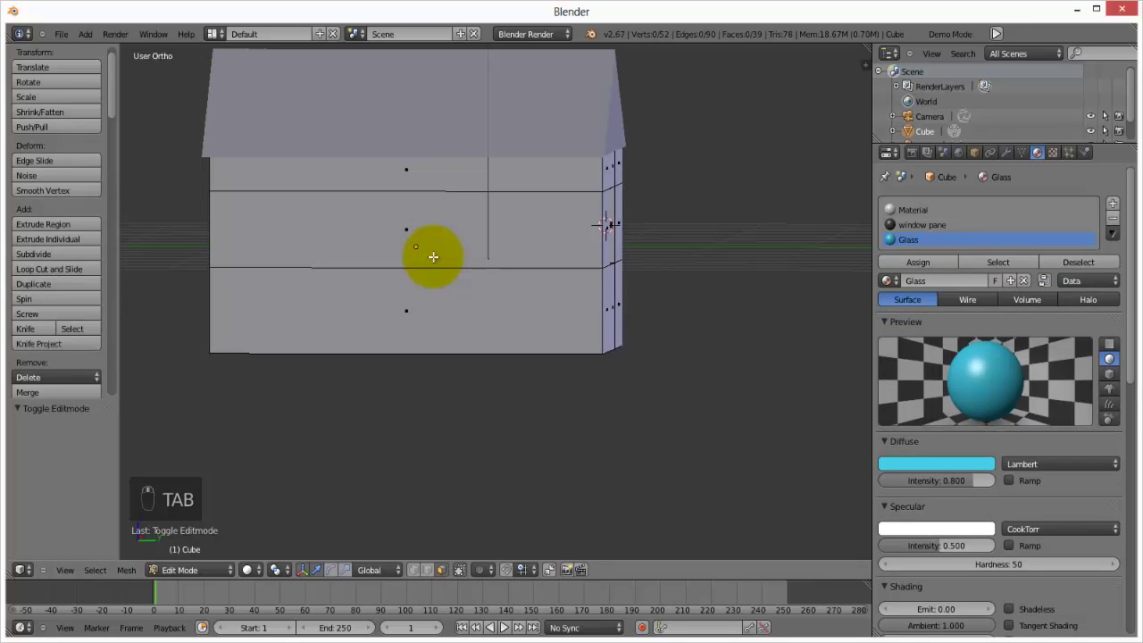
key("ctrl+r")
left_click(429, 255)
left_click(429, 256)
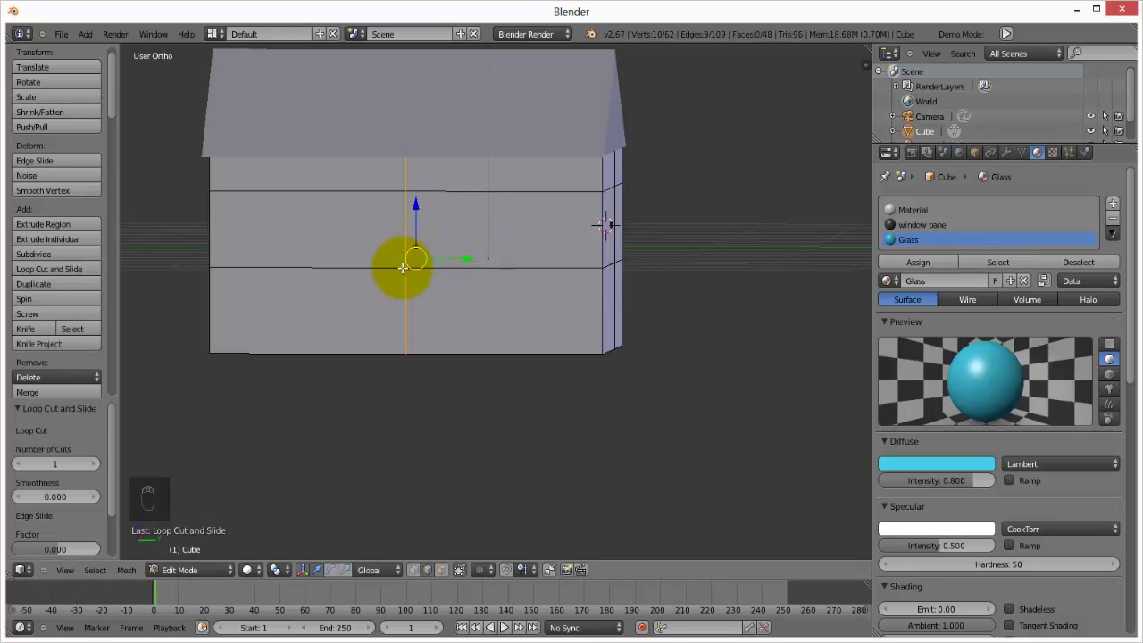
Show the house in the right orthographic view with wireframe shading
middle_click_drag(401, 263, 421, 270)
key("KP_1")
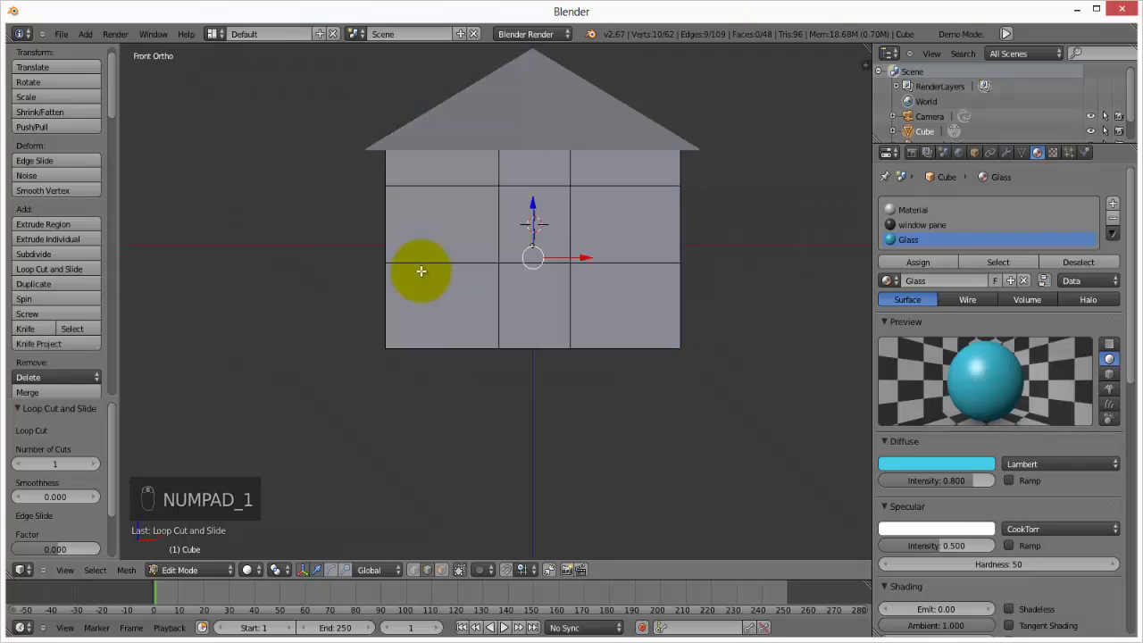
key("KP_3")
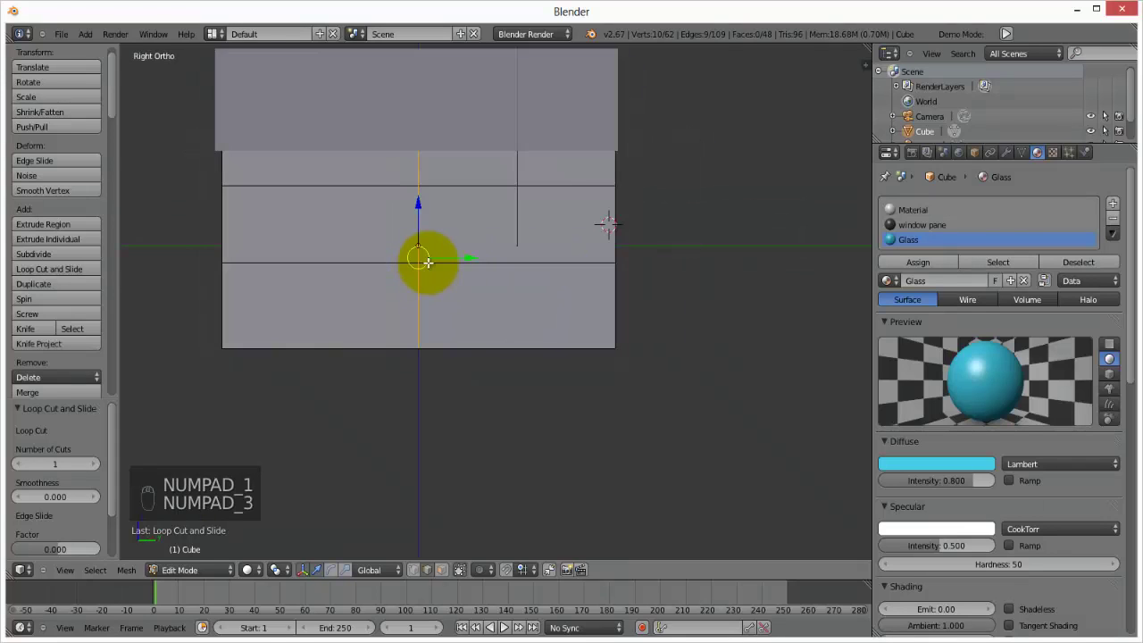
key("z")
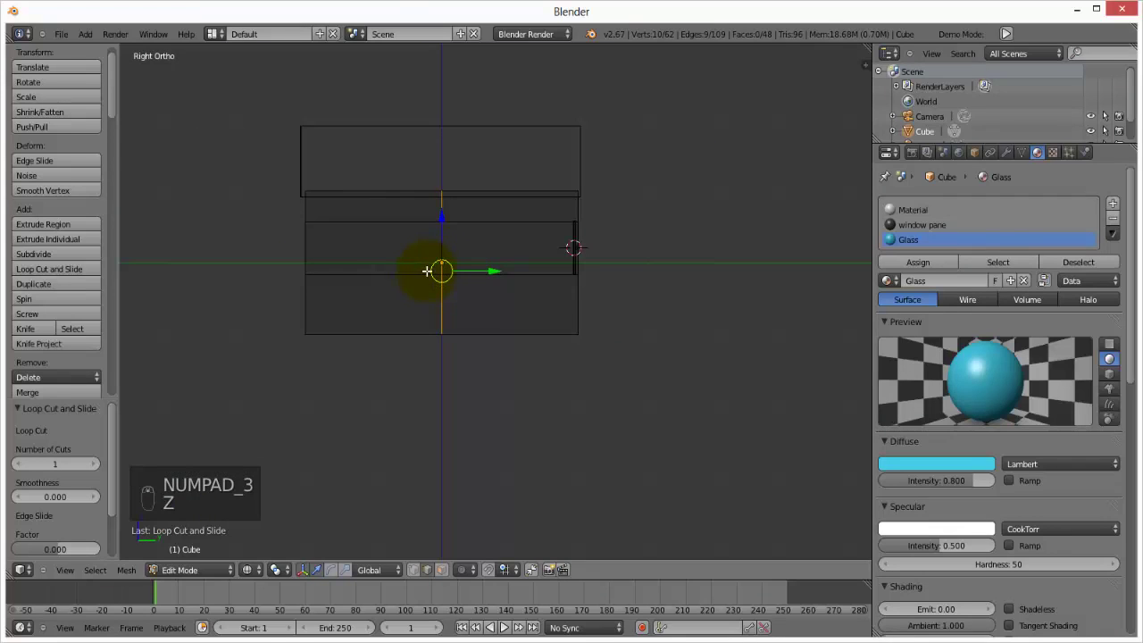
Switch the viewport shading to Solid and back to Wireframe
left_click(251, 569)
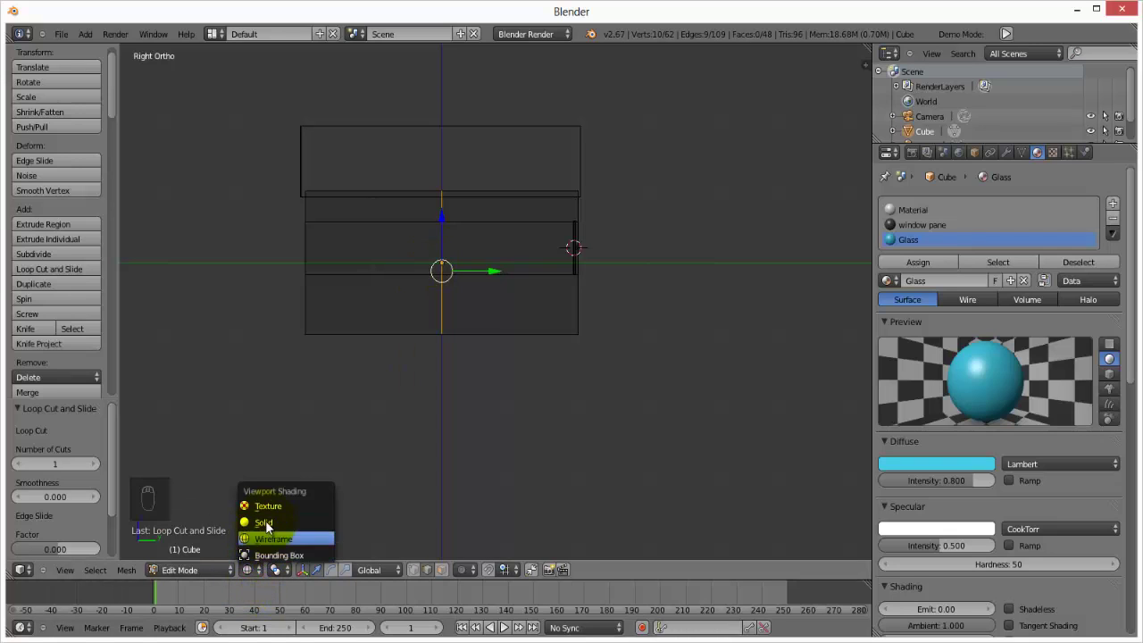
left_click(265, 522)
left_click(248, 569)
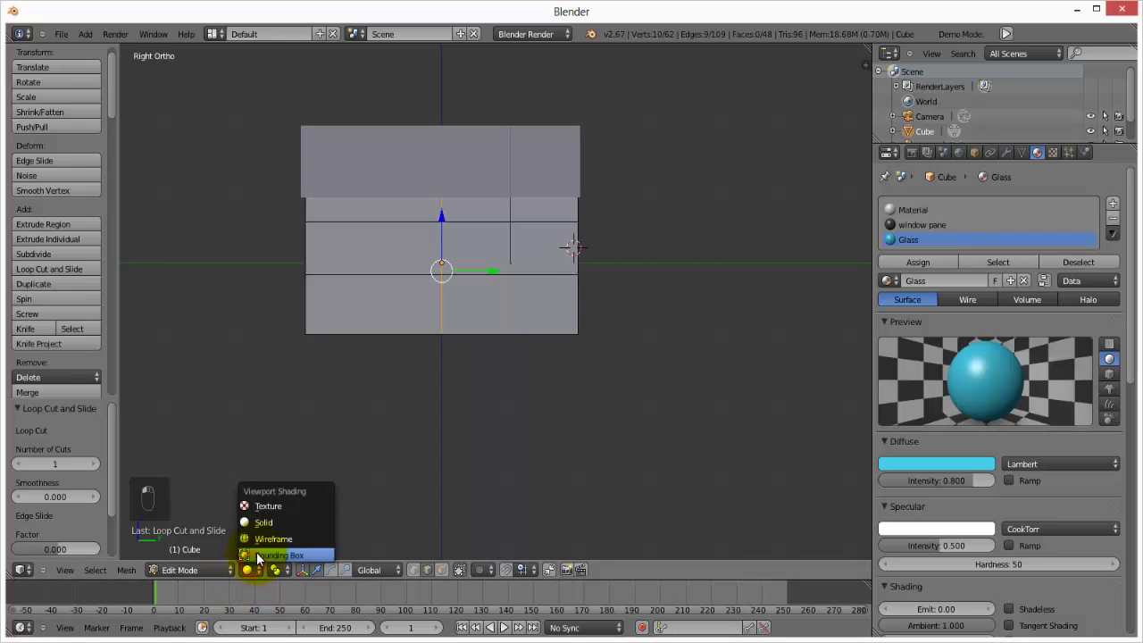
left_click(267, 538)
scroll(380, 413, "up", 3)
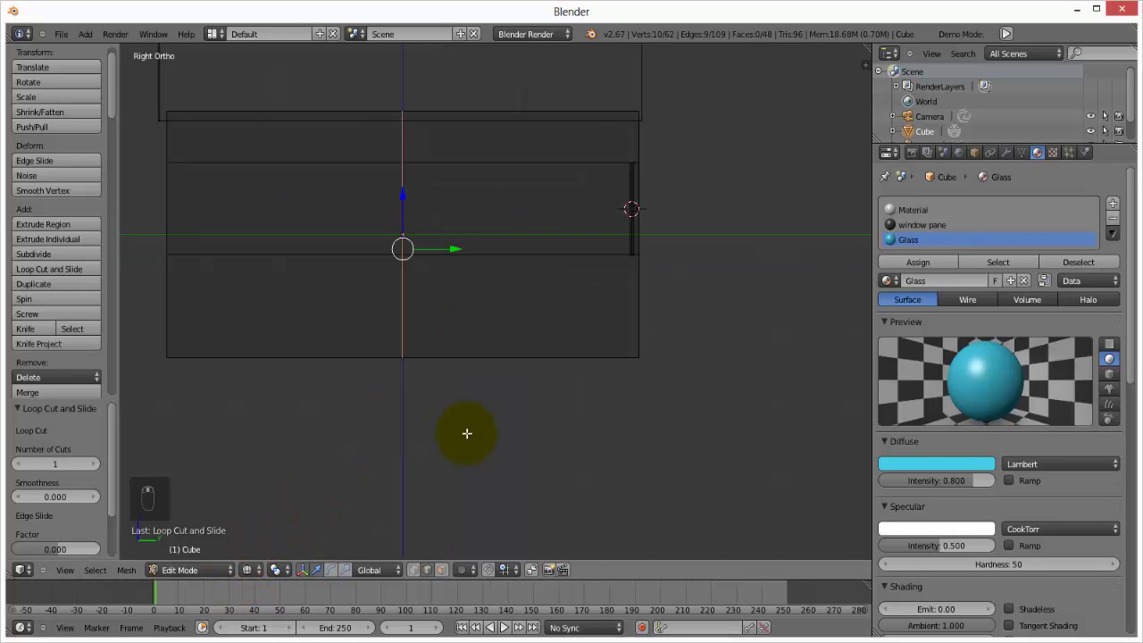
key("z")
key("z")
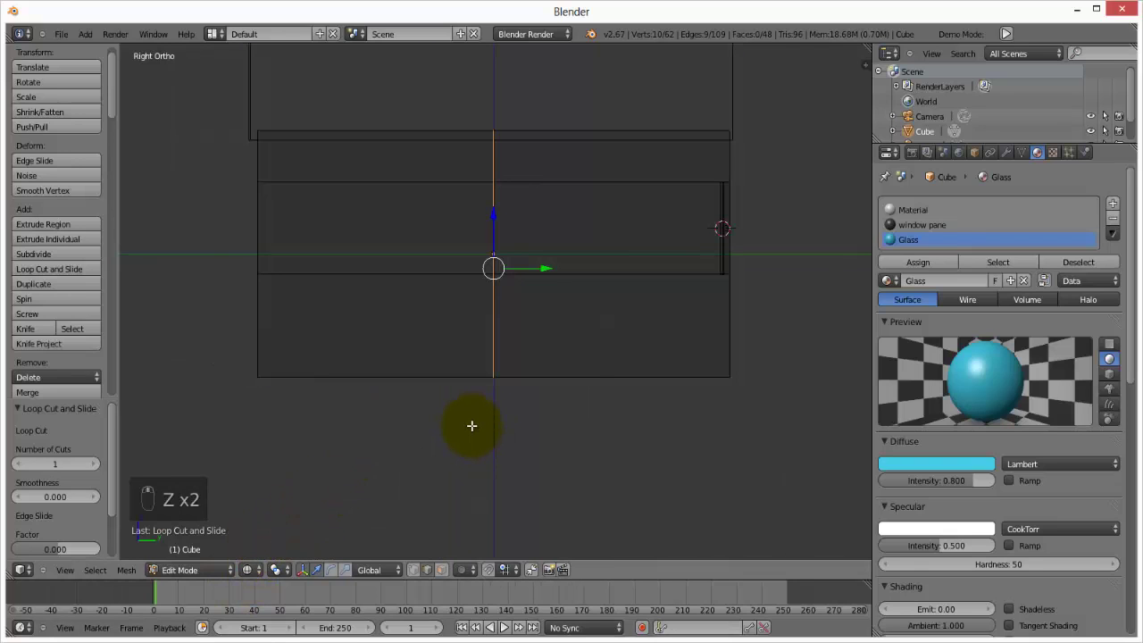
Box-select all vertices at the house's end opposite the window in vertex select mode and delete them
right_click(285, 115)
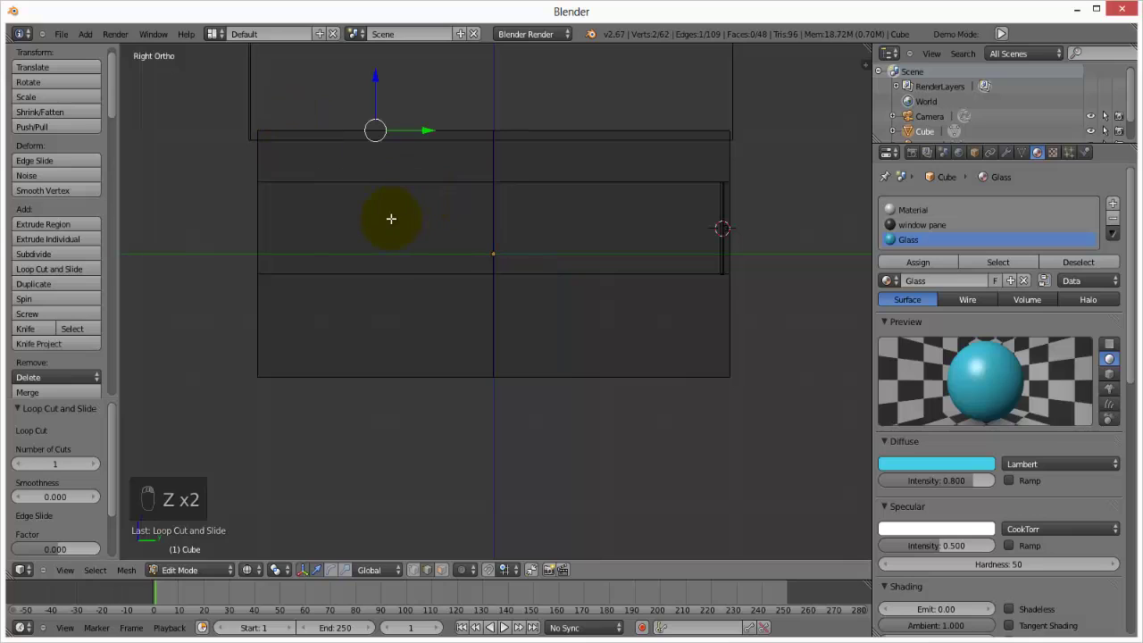
left_click(414, 571)
right_click(257, 127)
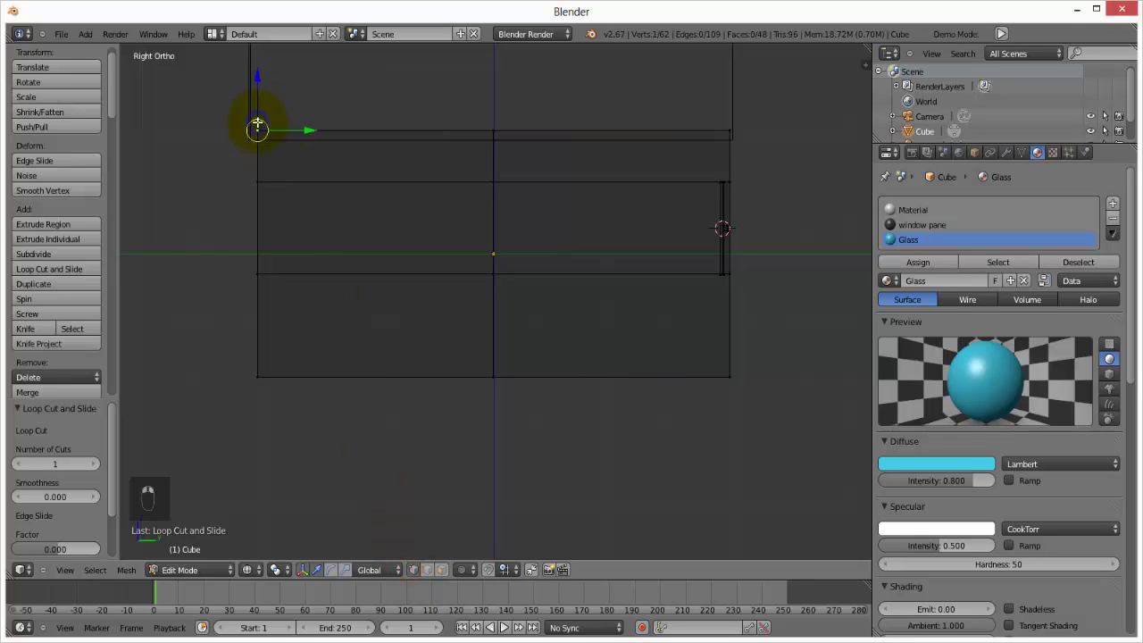
key("b")
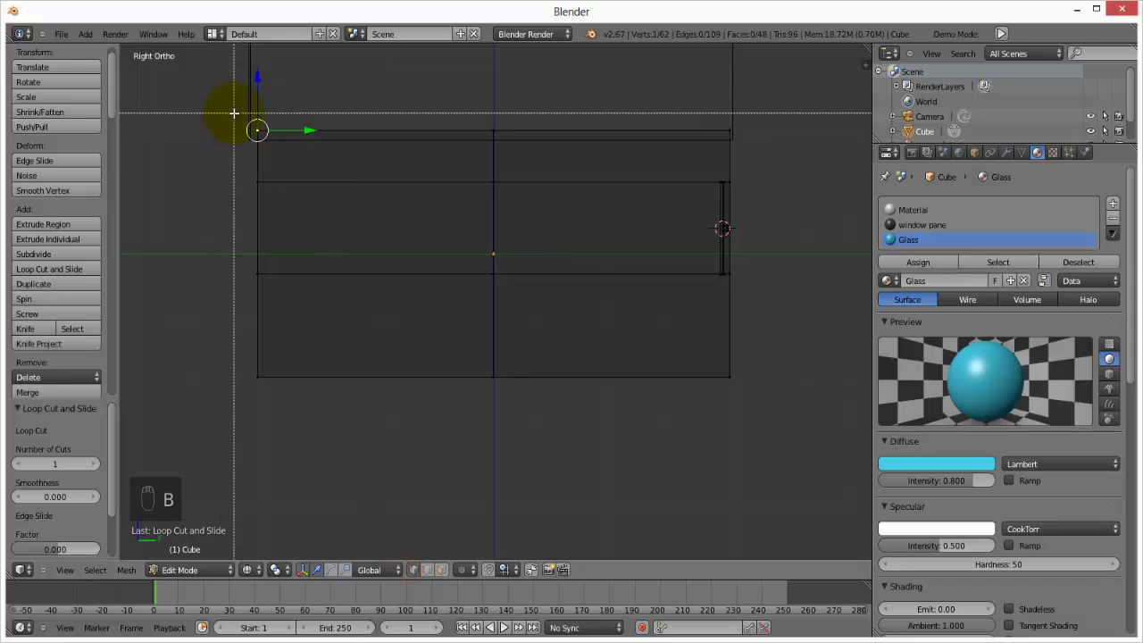
right_click(235, 116)
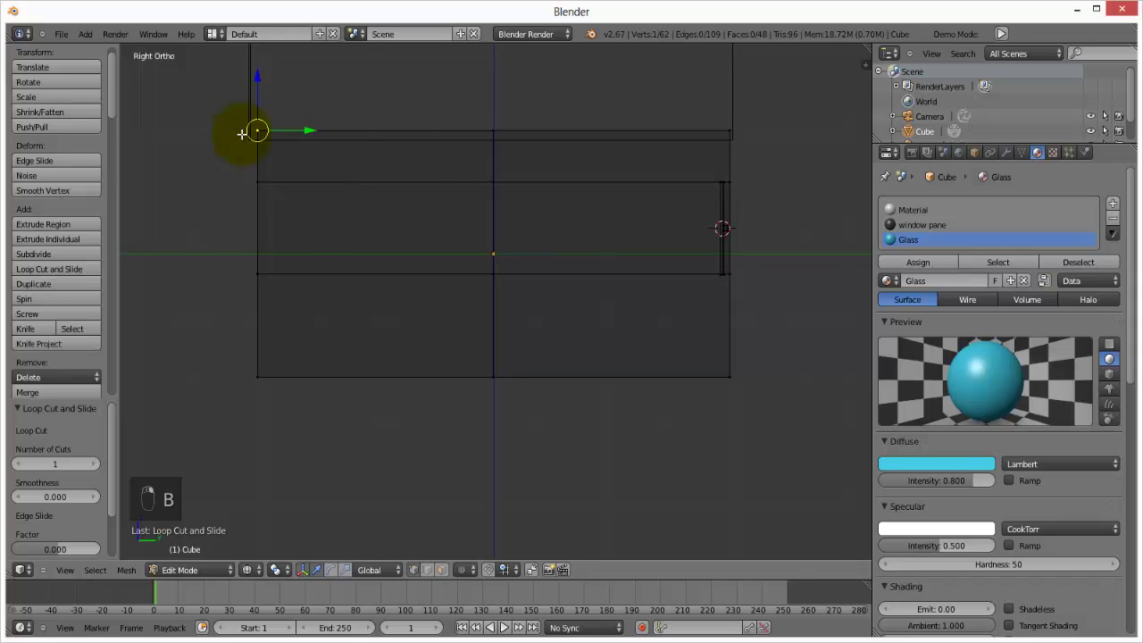
key("b")
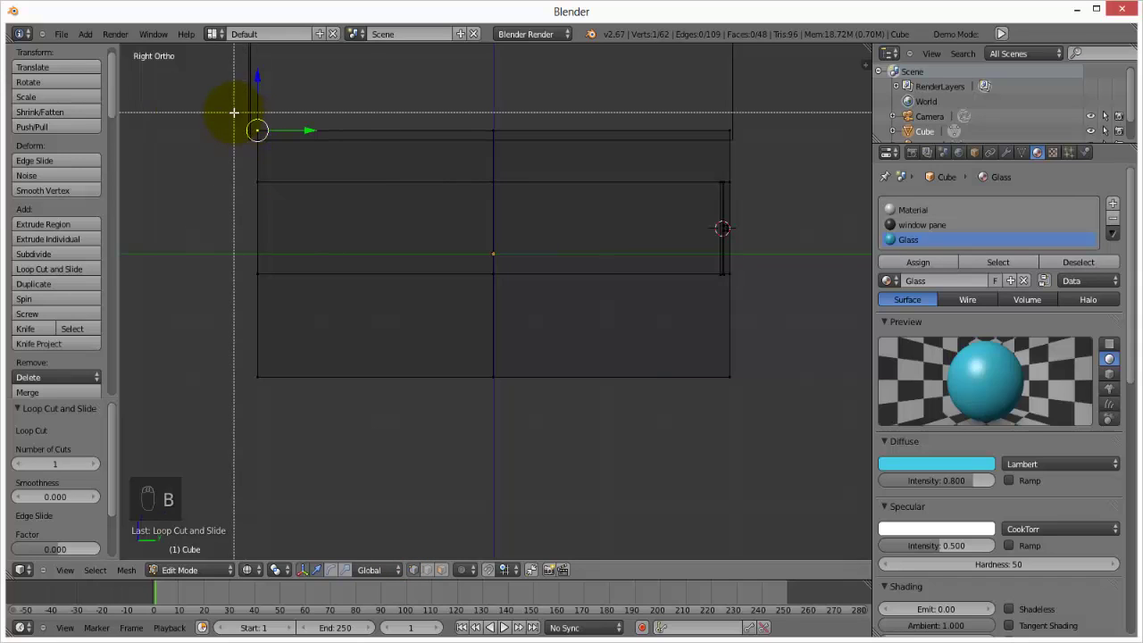
left_click_drag(235, 113, 313, 462)
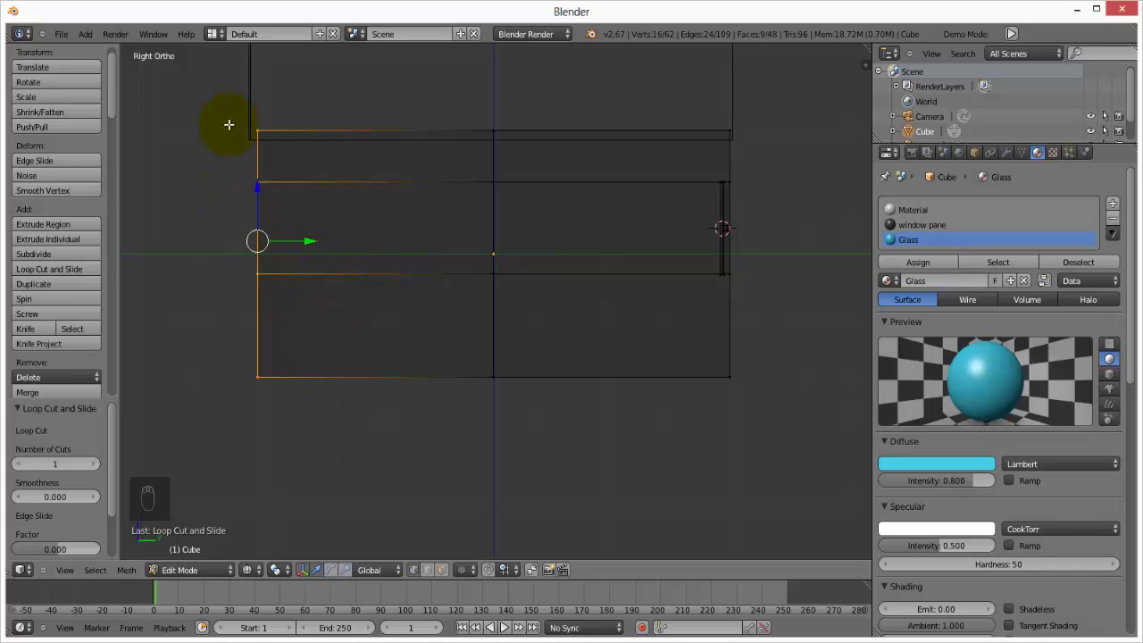
key("b")
left_click_drag(232, 117, 274, 463)
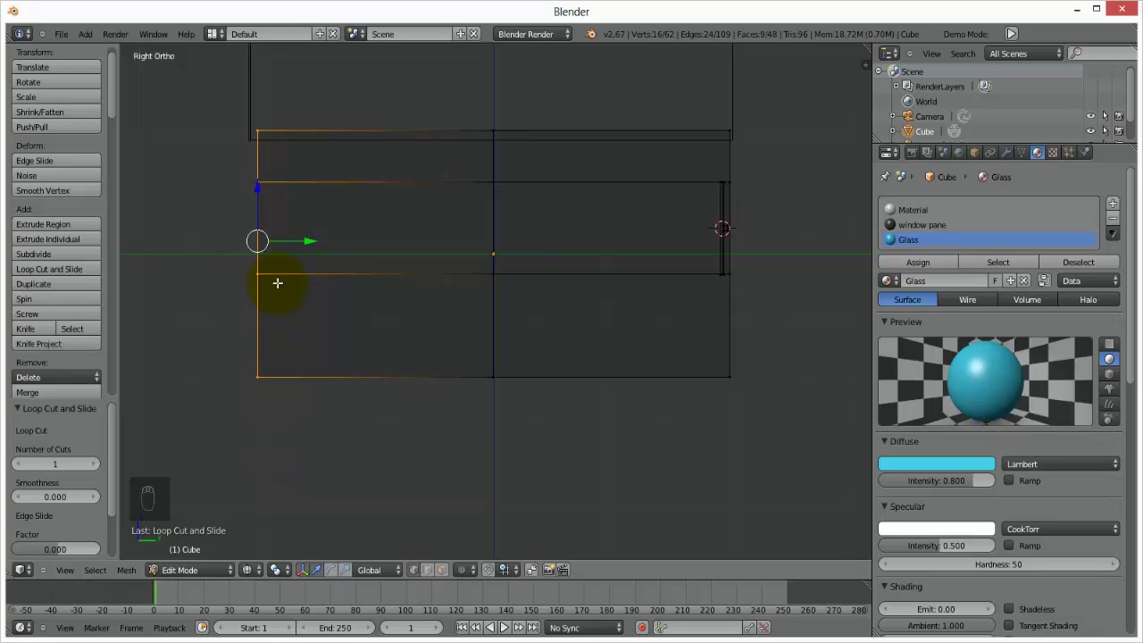
key("x")
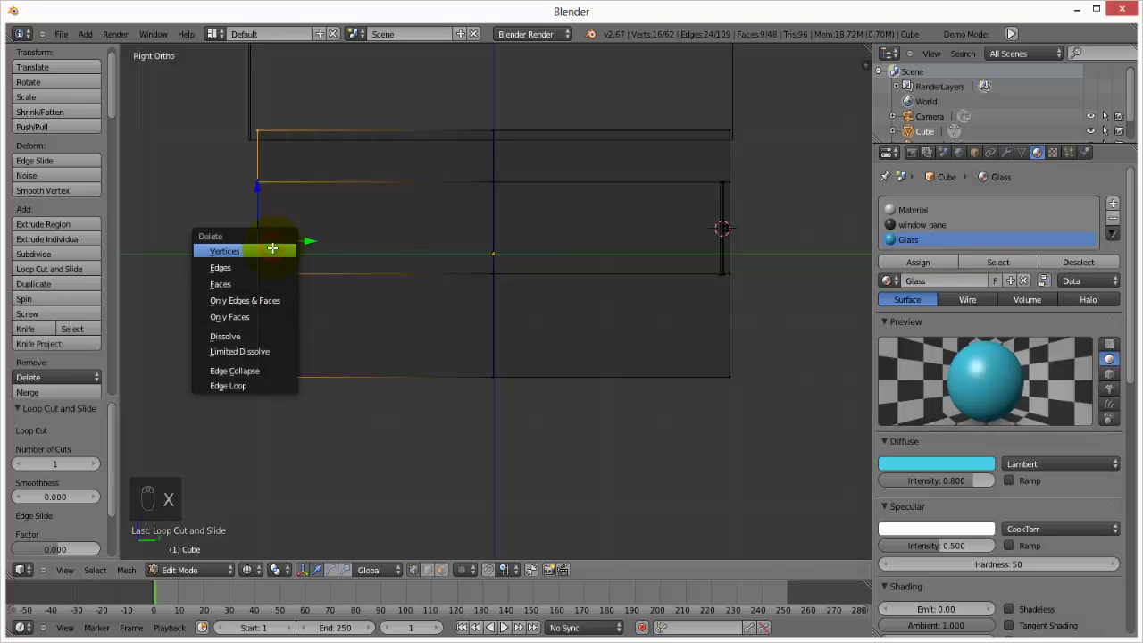
left_click(272, 249)
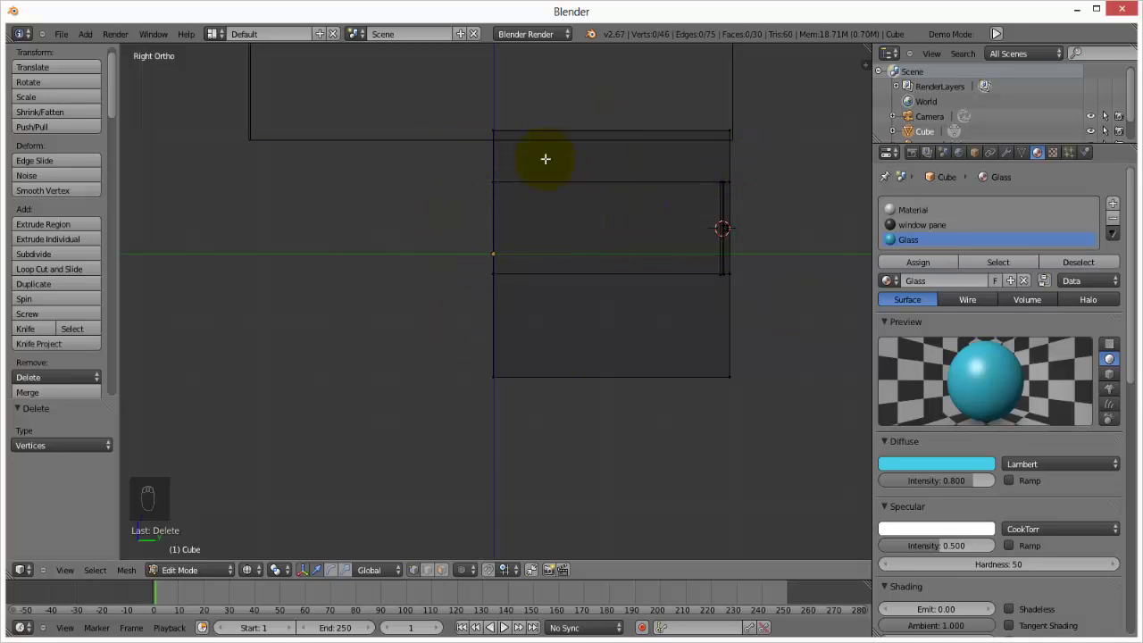
Add a Mirror modifier to the remaining half of the house walls
left_click(1002, 154)
left_click(961, 200)
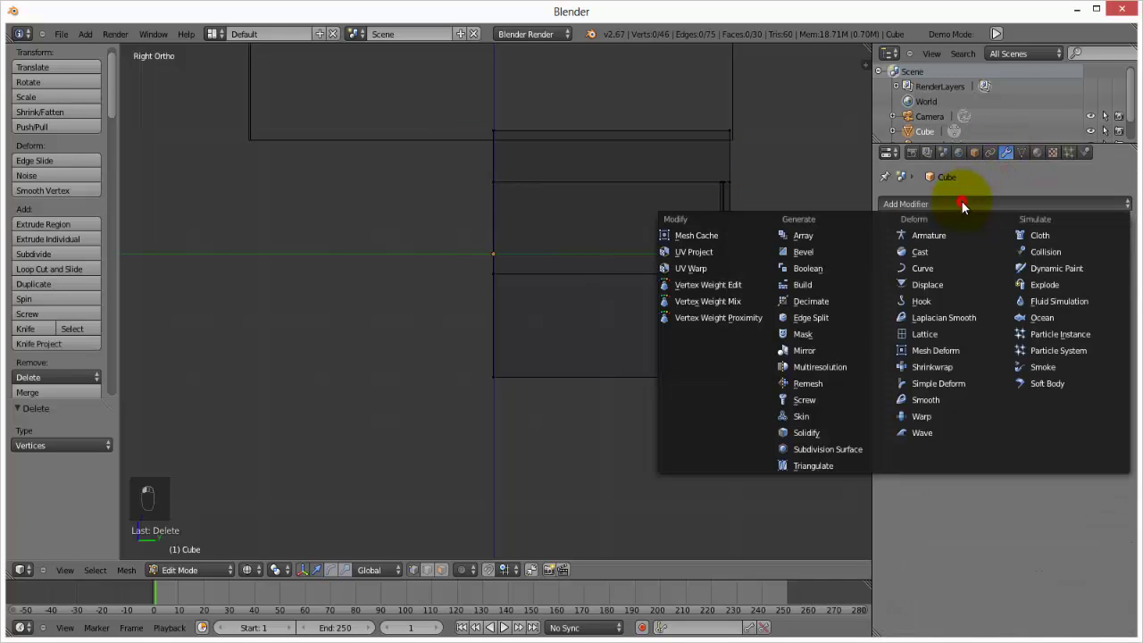
left_click(826, 352)
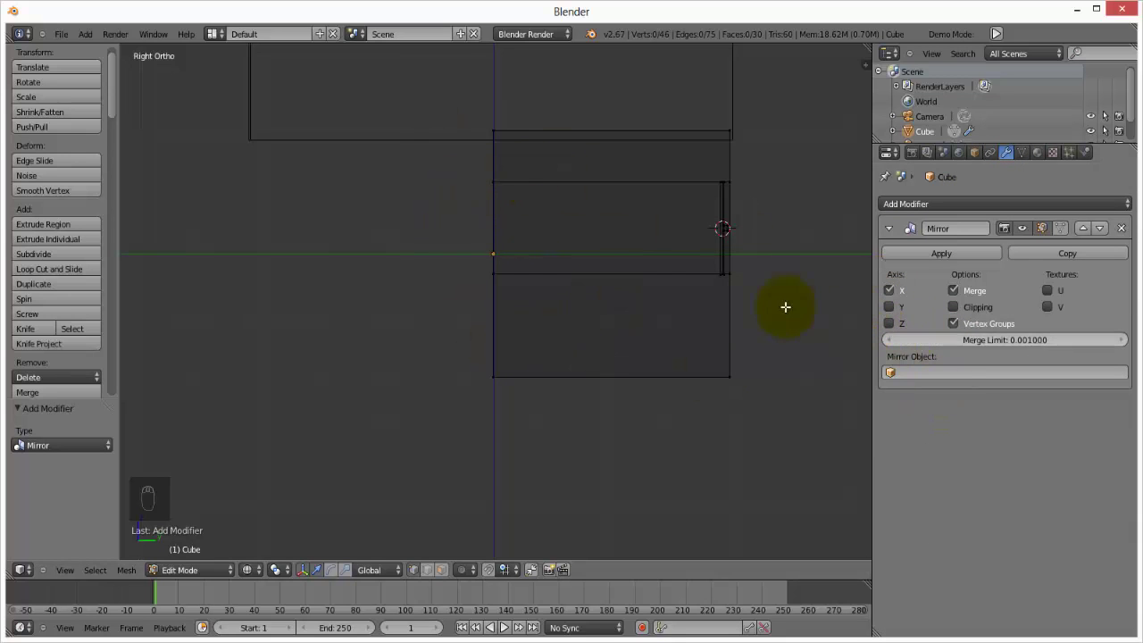
Select the entire half-house mesh and try to move it along the X axis
middle_click_drag(786, 306, 492, 322)
key("a")
key("a")
key("a")
key("a")
key("a")
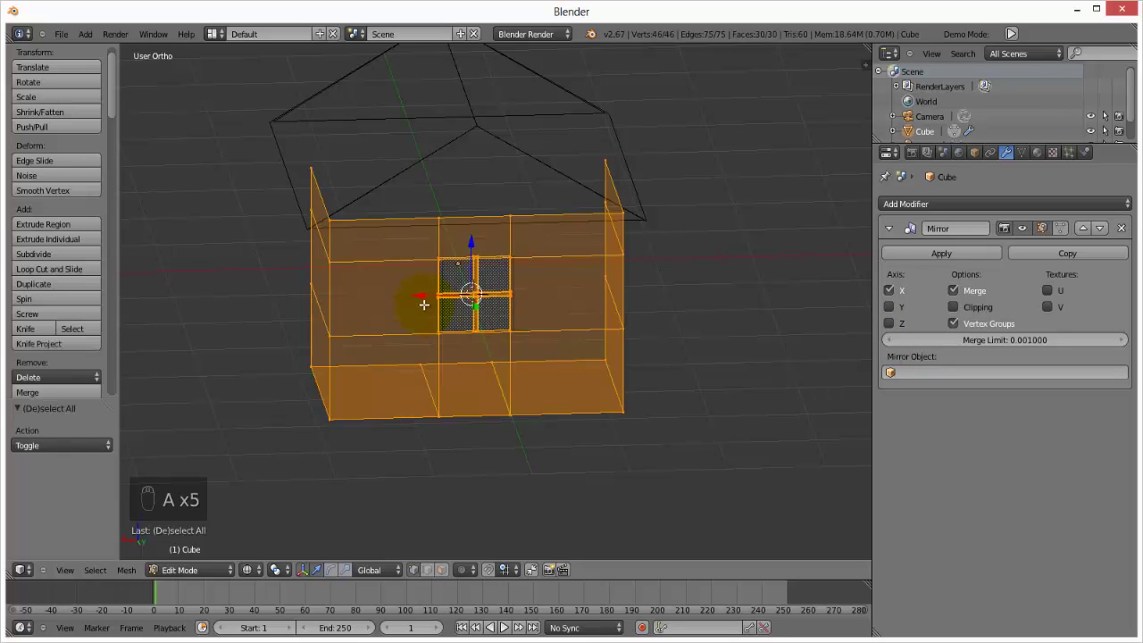
left_click_drag(416, 301, 542, 308)
right_click(543, 308)
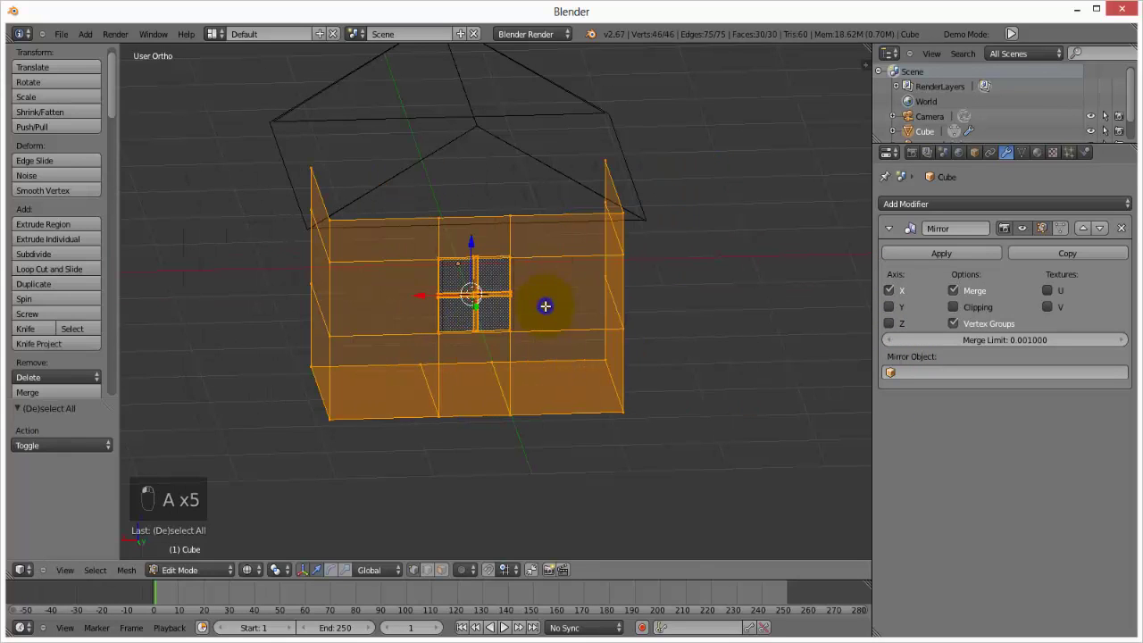
Set the Mirror modifier to mirror along Y instead of X, and enable Clipping
middle_click_drag(422, 296, 760, 326)
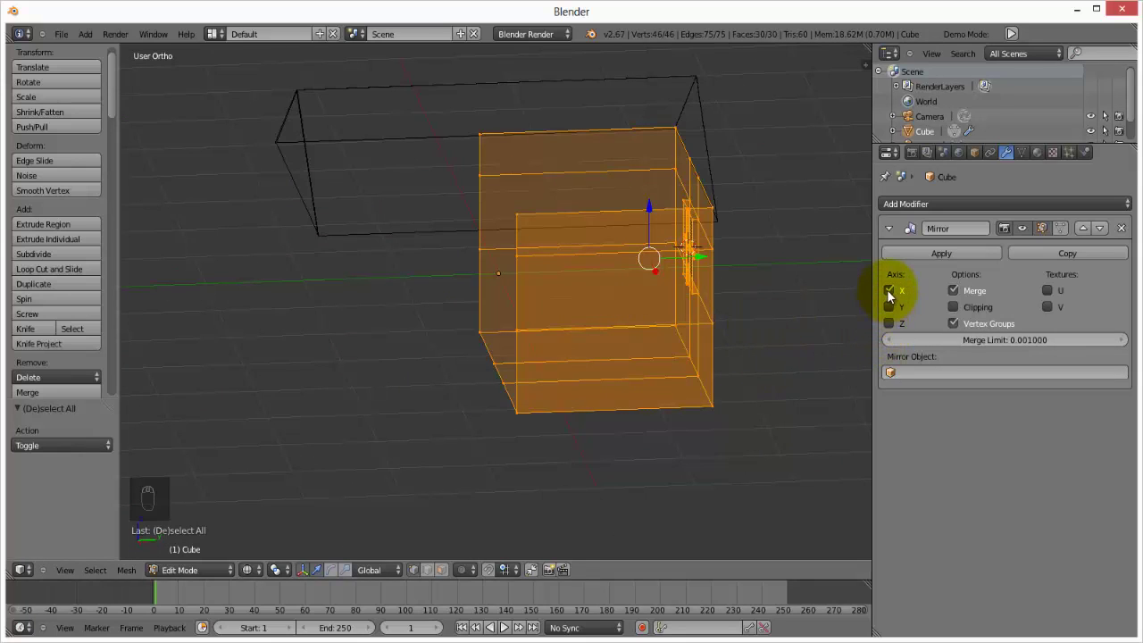
middle_click_drag(747, 281, 791, 278)
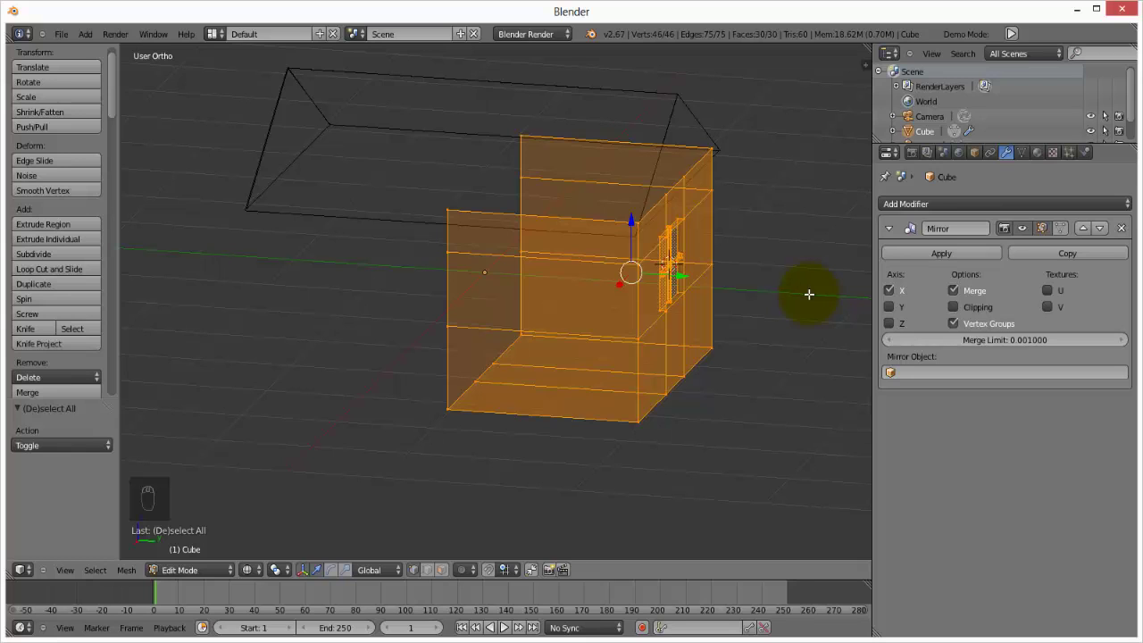
middle_click_drag(628, 358, 745, 327)
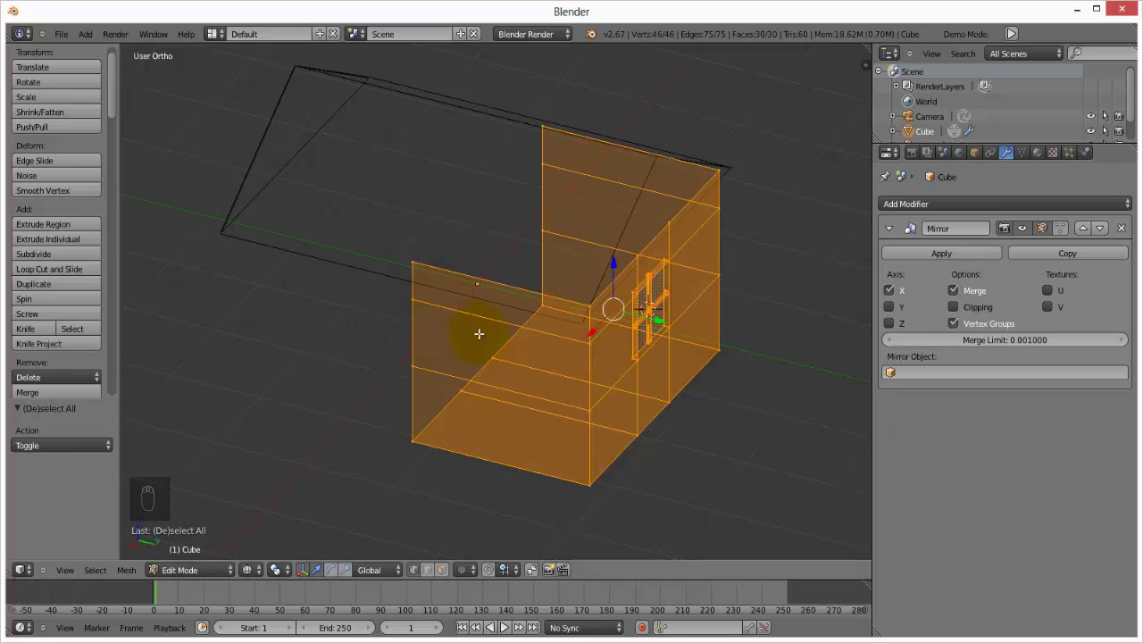
left_click(888, 290)
left_click(888, 306)
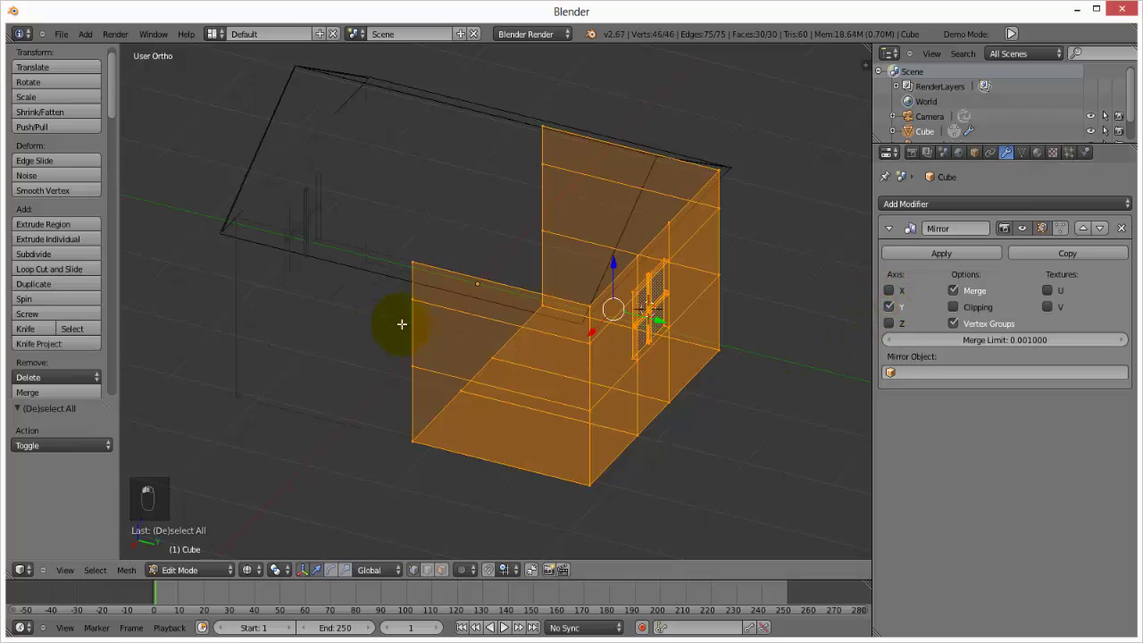
middle_click_drag(402, 324, 598, 349)
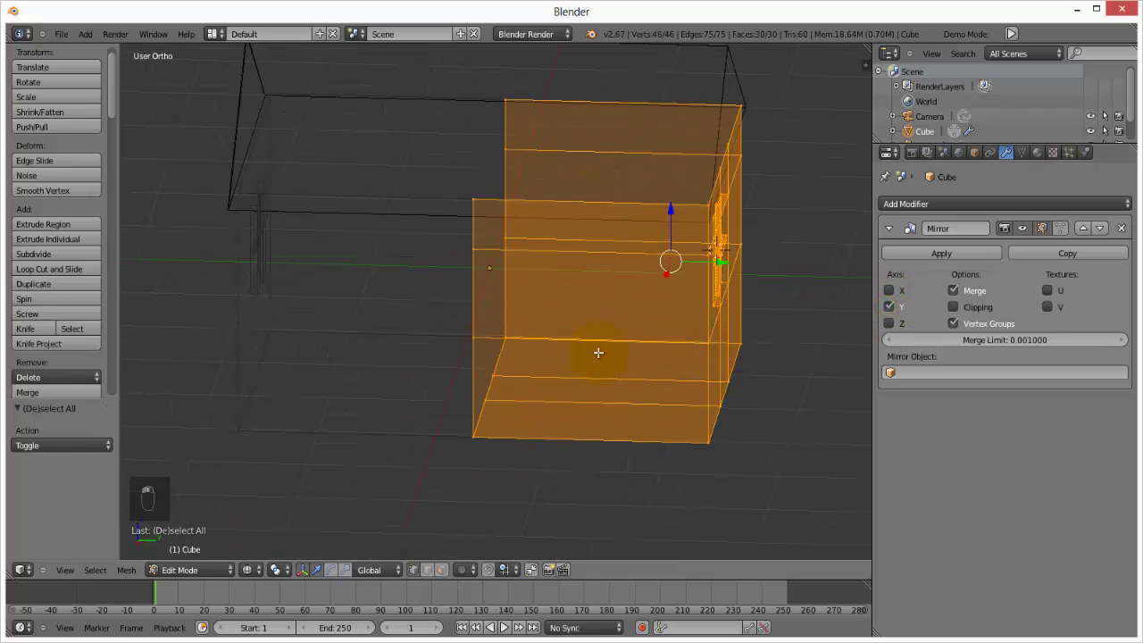
left_click(954, 307)
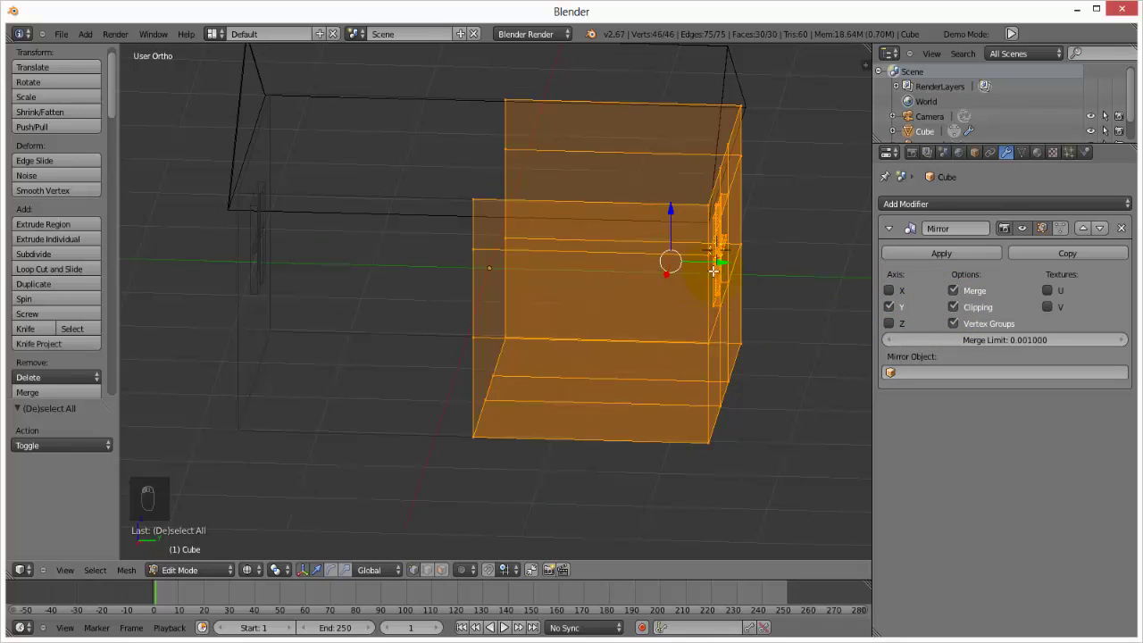
Try to move the whole half mesh and its open middle edge loop along Y with Clipping on
left_click_drag(712, 265, 680, 275)
right_click(680, 275)
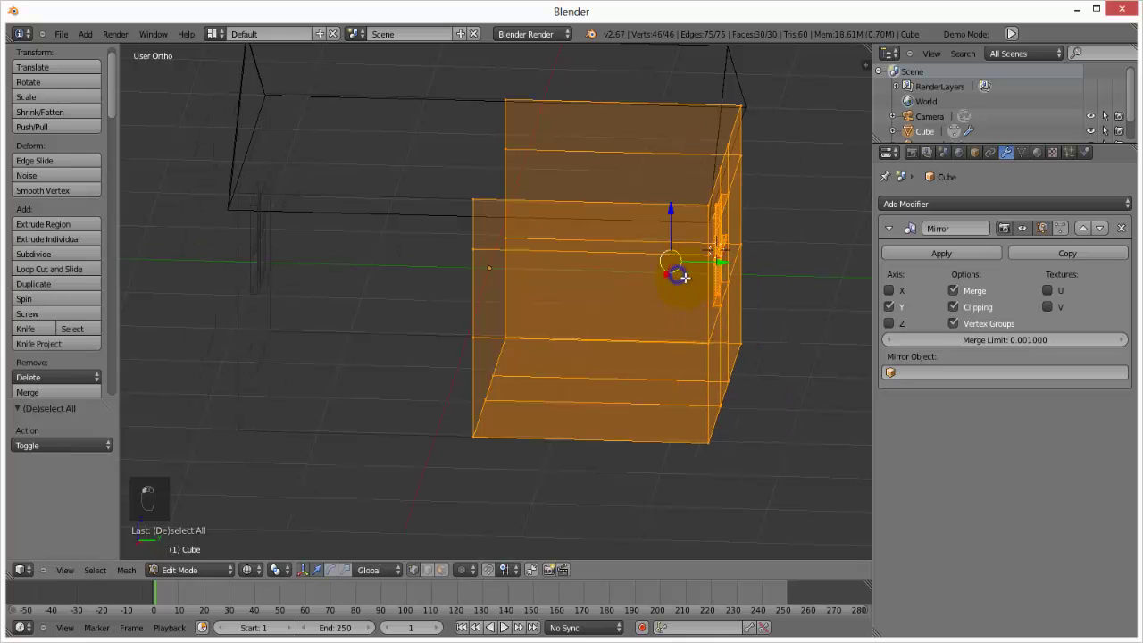
right_click(486, 218)
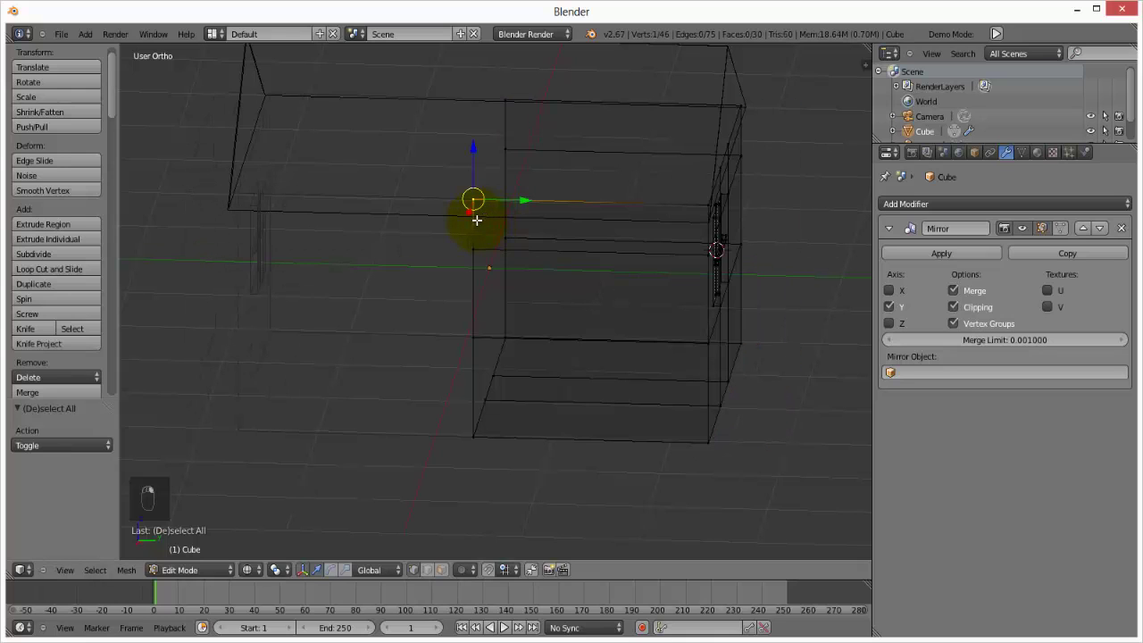
key("ctrl+l")
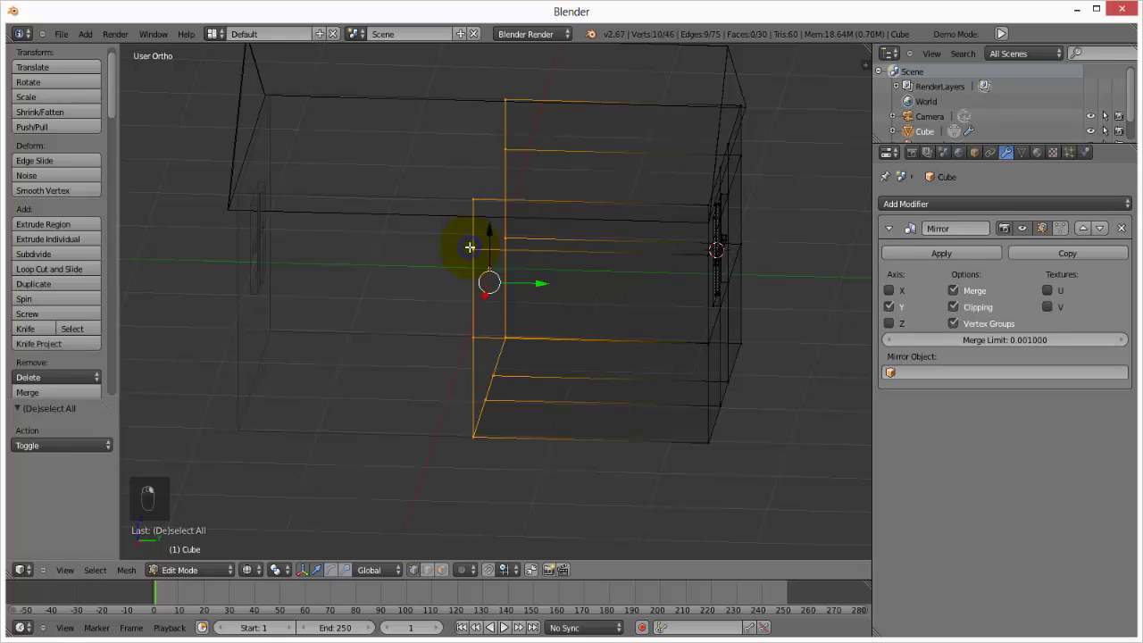
mouse_move(530, 279)
left_mouse_down()
mouse_move(561, 333)
mouse_move(336, 283)
mouse_move(657, 332)
mouse_move(520, 307)
mouse_move(515, 287)
left_mouse_up()
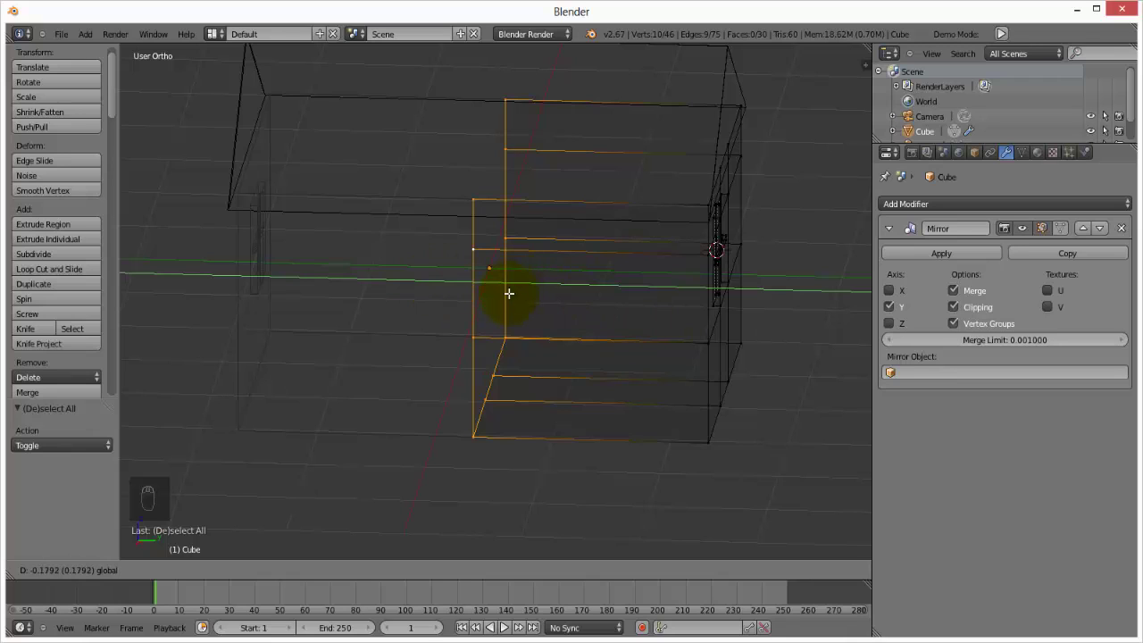
left_click_drag(551, 302, 479, 309)
Turn off the mirror's Clipping and try to pull the middle edge loop along the Y axis
left_click(953, 306)
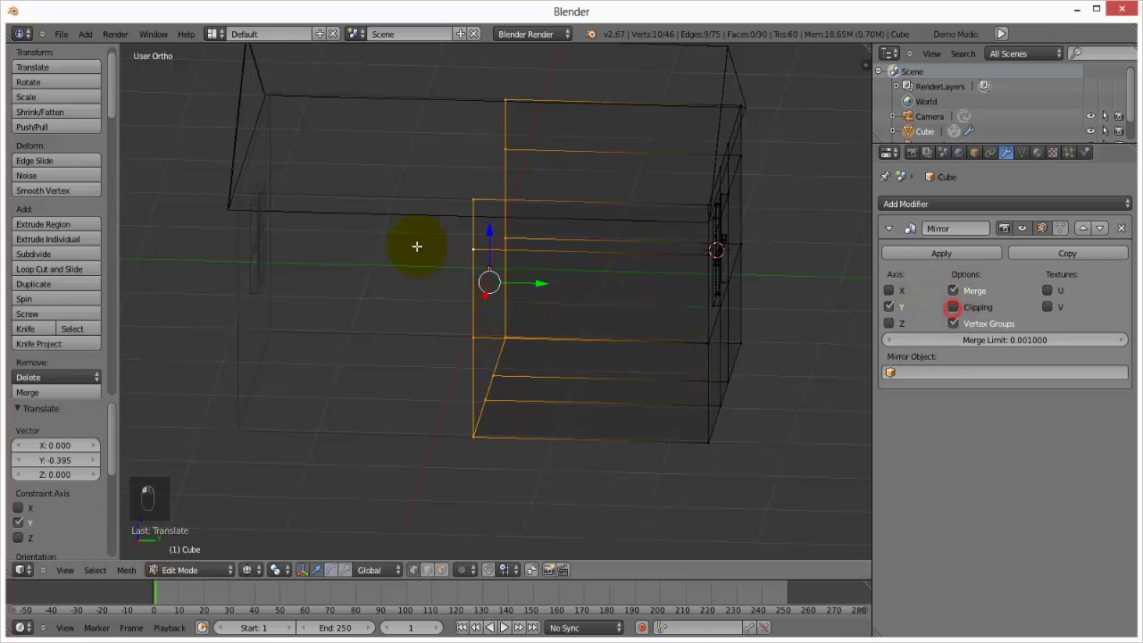
left_click_drag(534, 283, 593, 367)
right_click(591, 367)
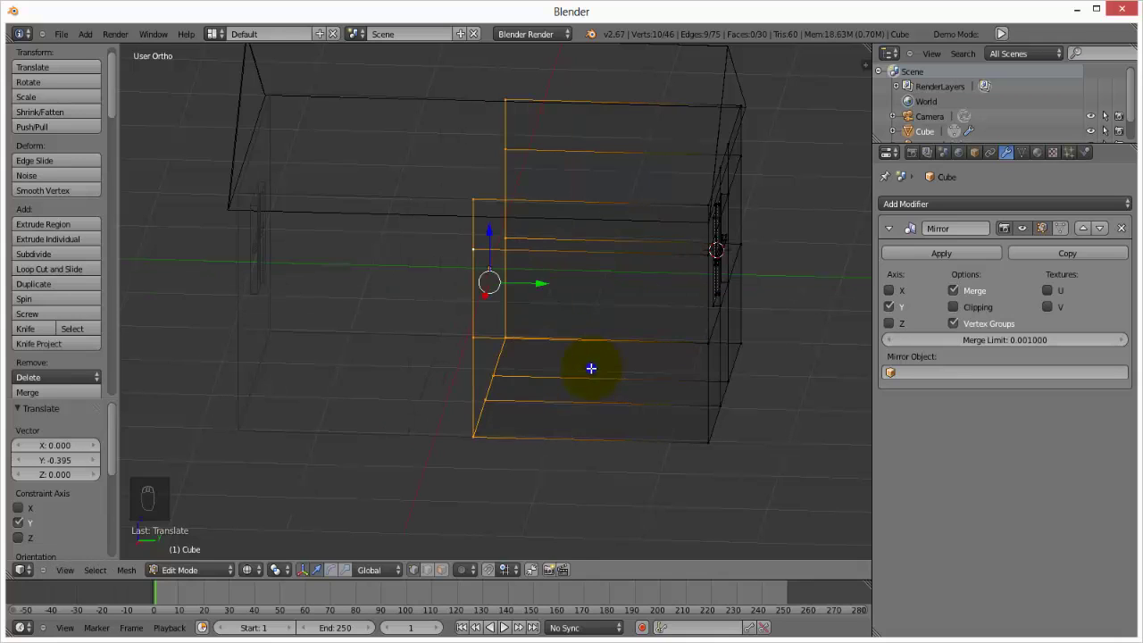
Switch to solid shading, re-enable the mirror's Clipping and test moving the middle edge loop along Y
key("z")
left_click_drag(540, 283, 556, 301)
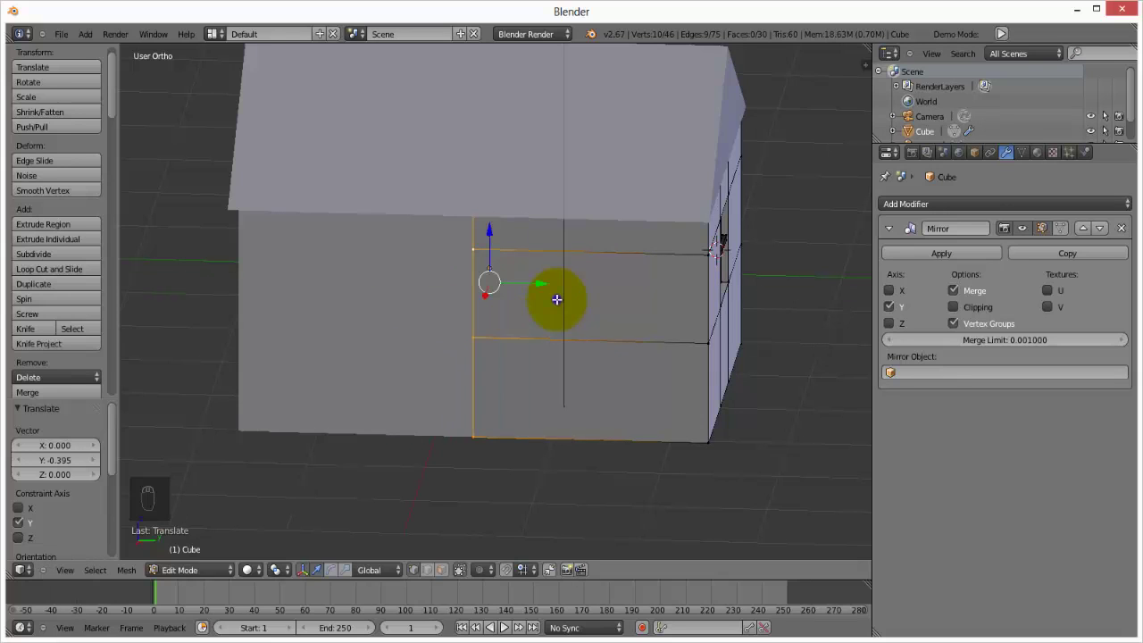
left_click(953, 307)
key("g")
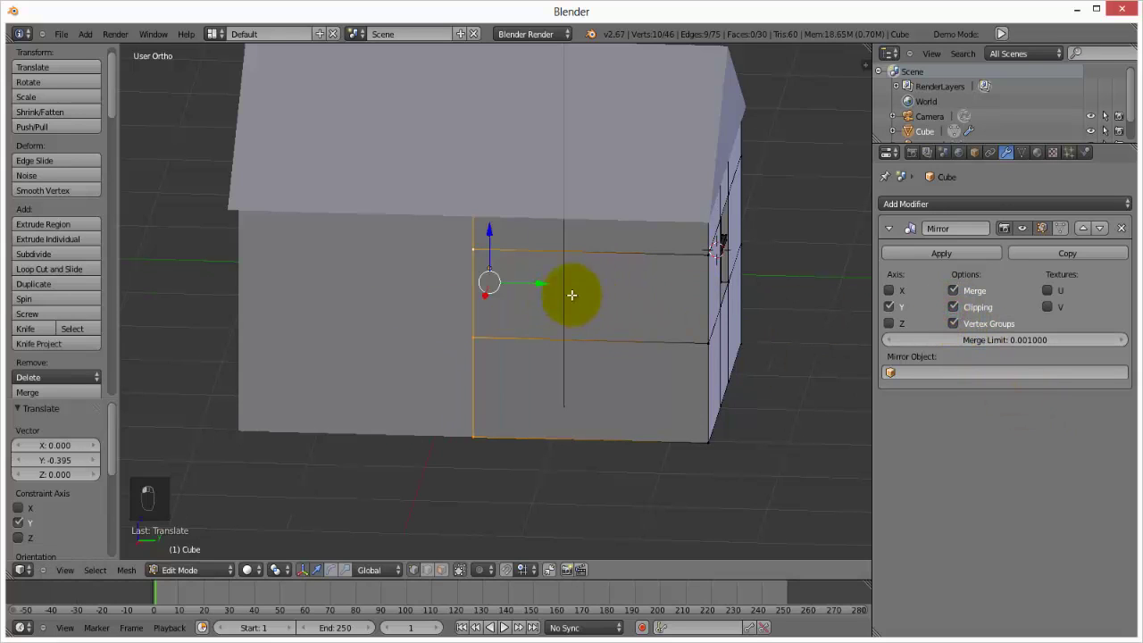
left_click(602, 295)
Add a vertical loop cut to the editable side wall half, slid toward the mirror line with factor -0.508
middle_click_drag(531, 342, 625, 377)
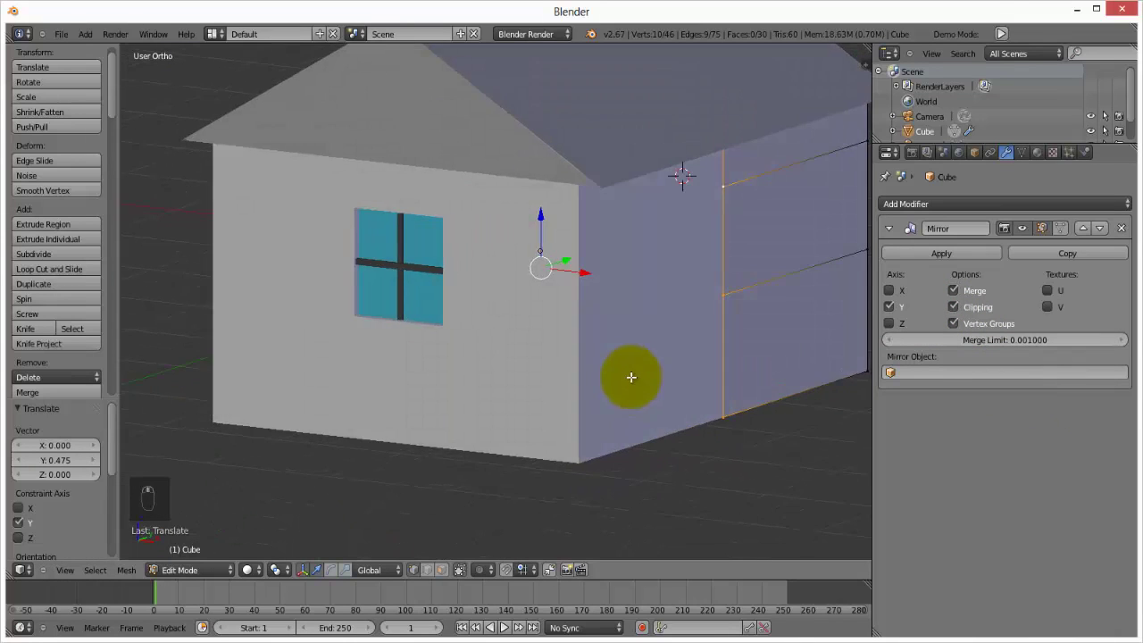
key("ctrl+r")
left_click(764, 287)
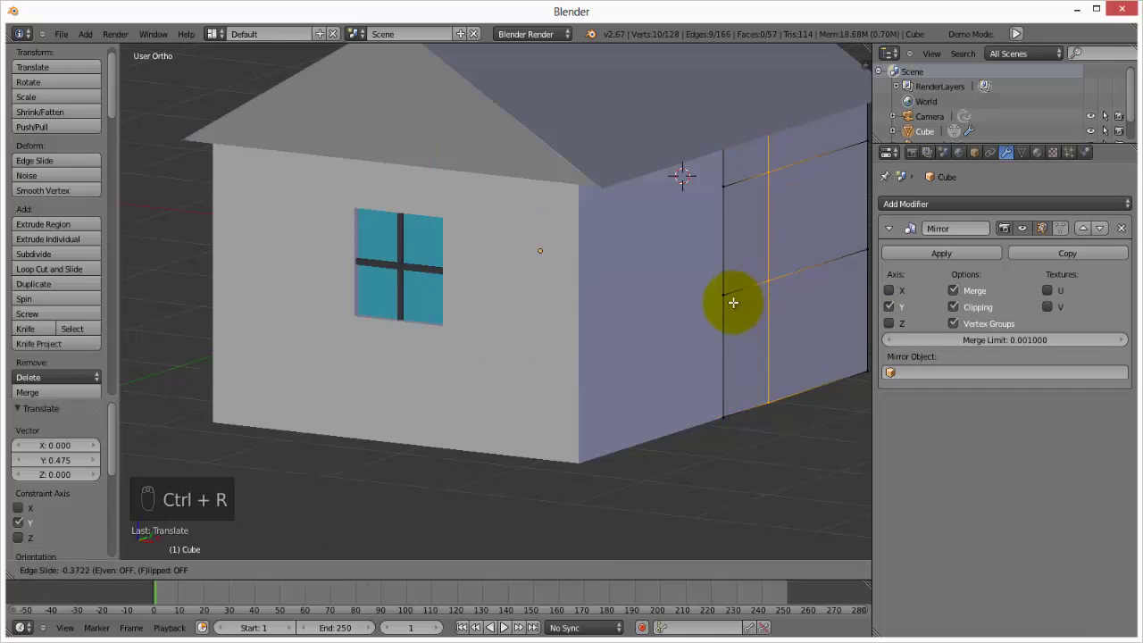
left_click(728, 304)
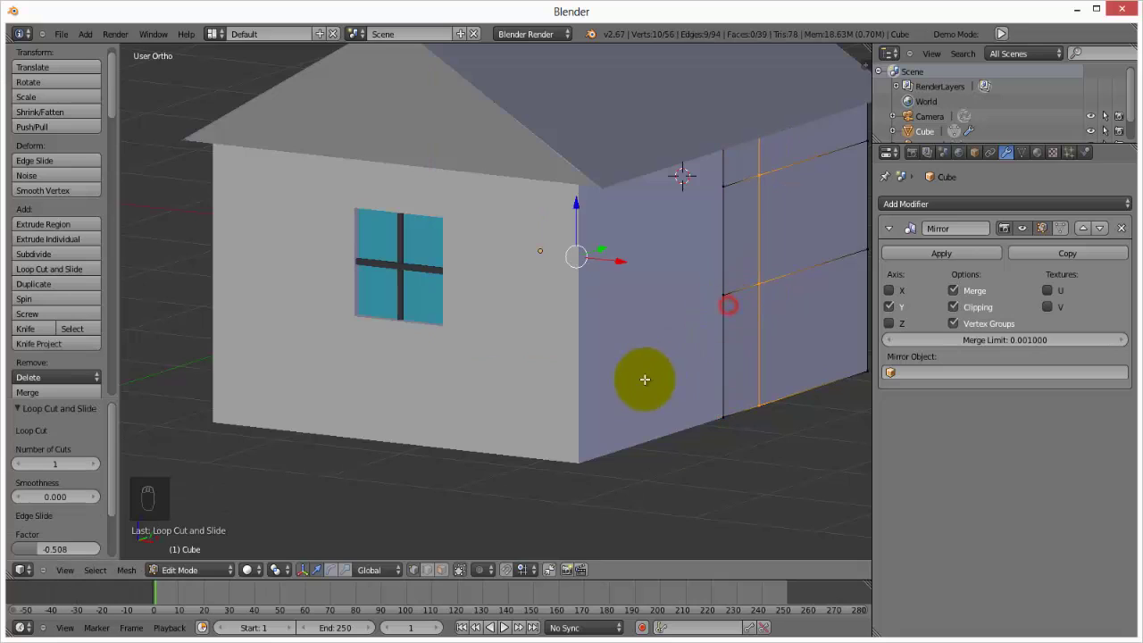
Add a horizontal loop cut through the side wall's middle band, slid toward its lower edge with factor 0.344
middle_click_drag(643, 377, 619, 309)
key("ctrl+r")
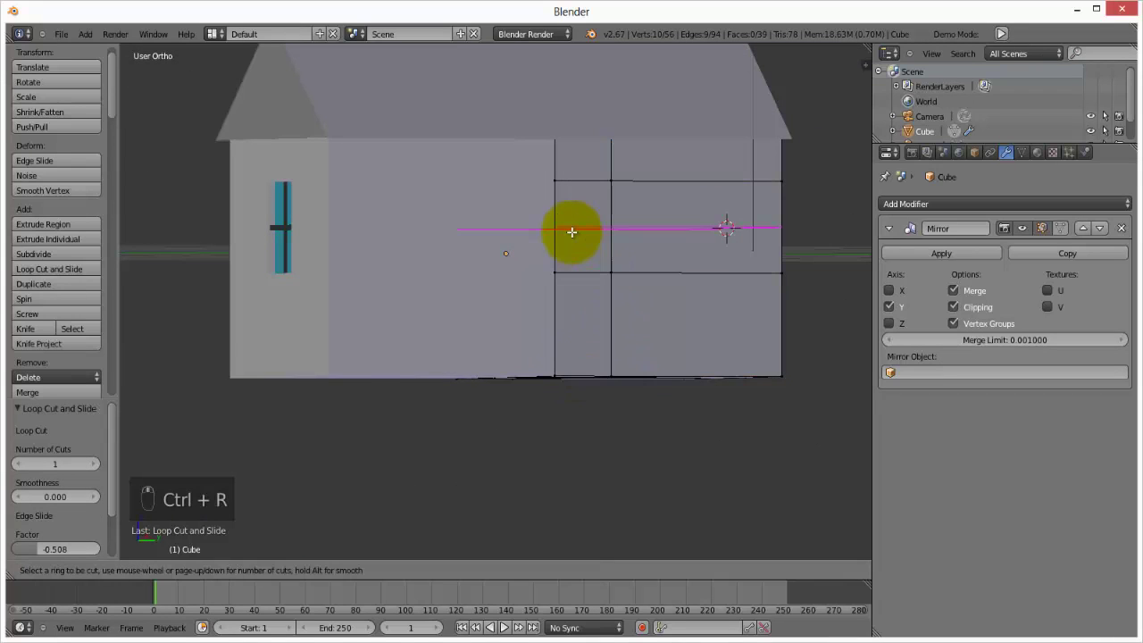
left_click(571, 232)
left_click(563, 243)
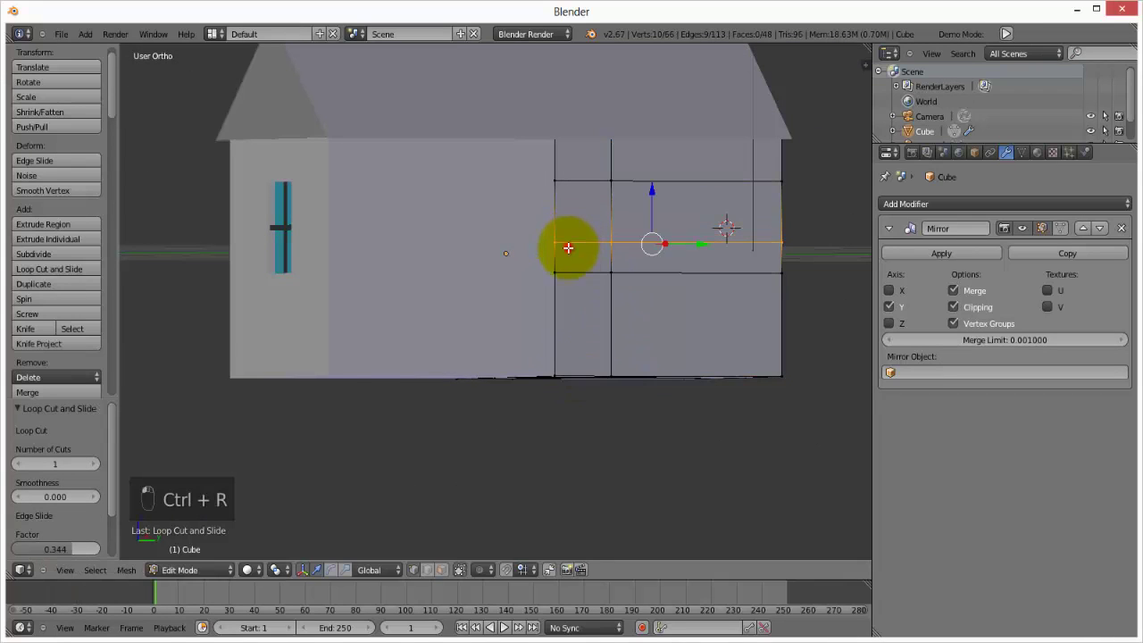
Extrude the two lower side wall faces beside the mirror line by about -0.106 along X to form a door recess
scroll(571, 268, "up", 2)
scroll(574, 286, "up", 1)
right_click(595, 254)
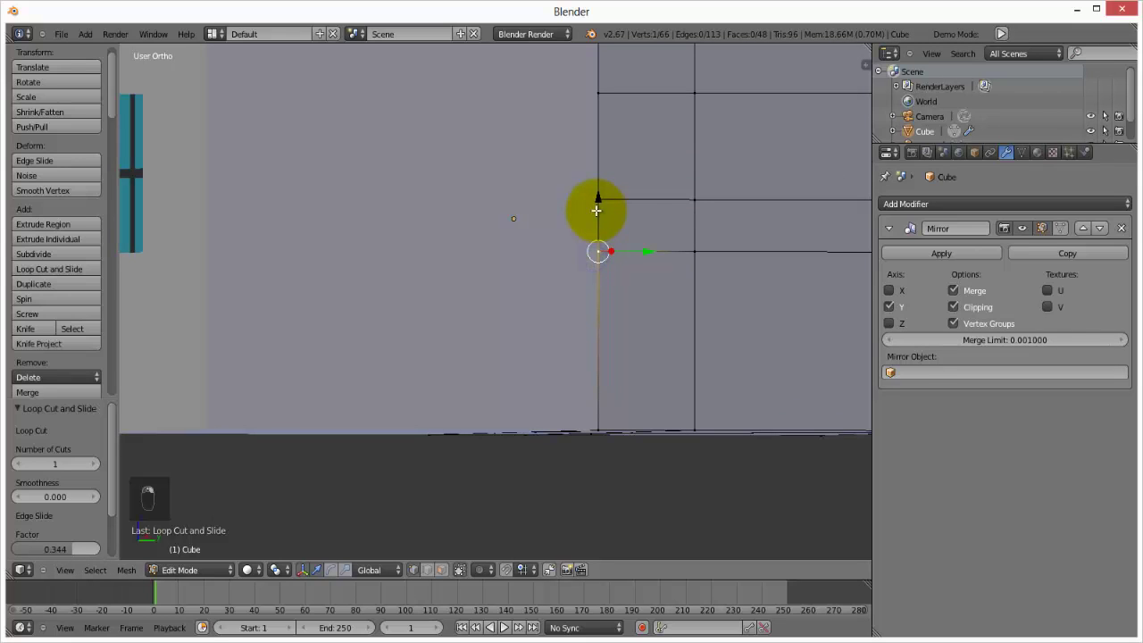
right_click(597, 211, "shift")
right_click(694, 201, "shift")
right_click(694, 251, "shift")
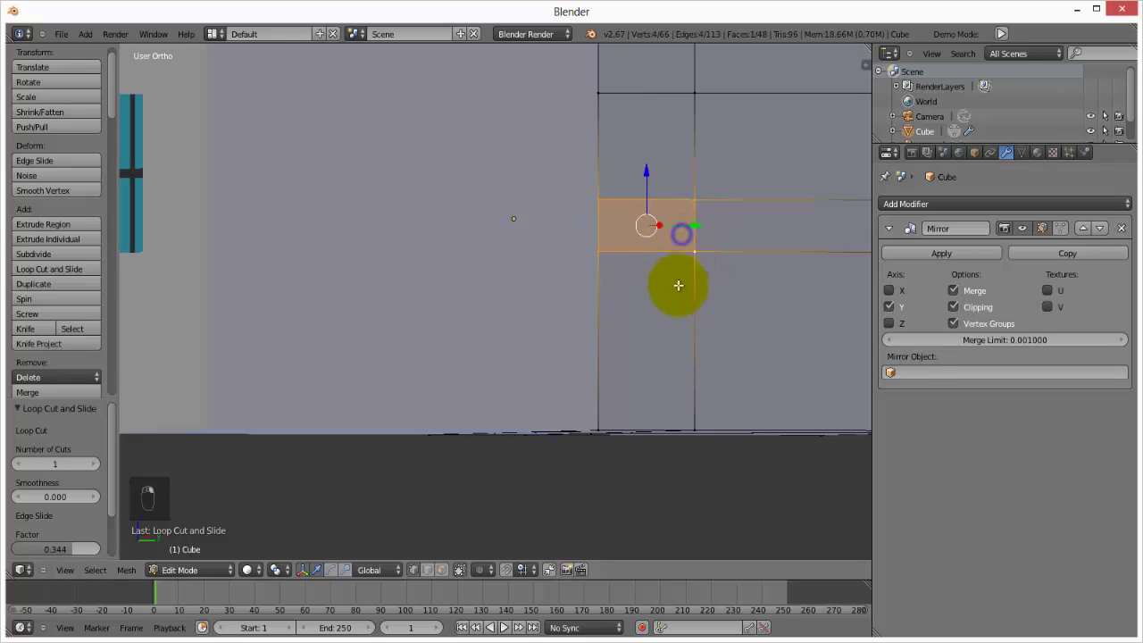
left_click(451, 570)
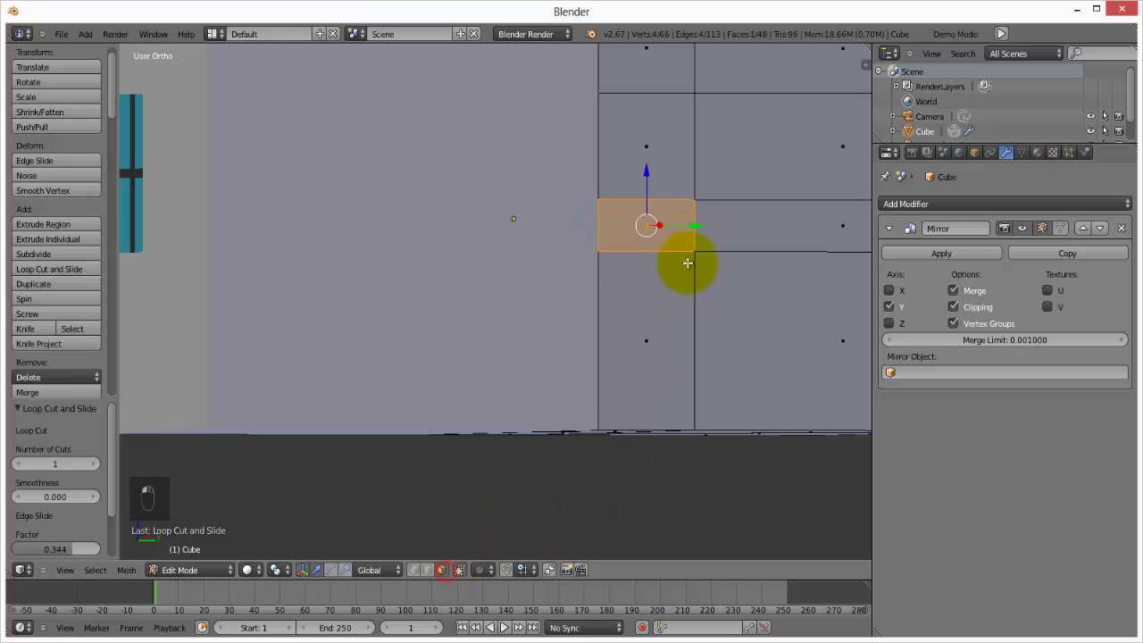
right_click(636, 296, "shift")
middle_click_drag(590, 324, 579, 330)
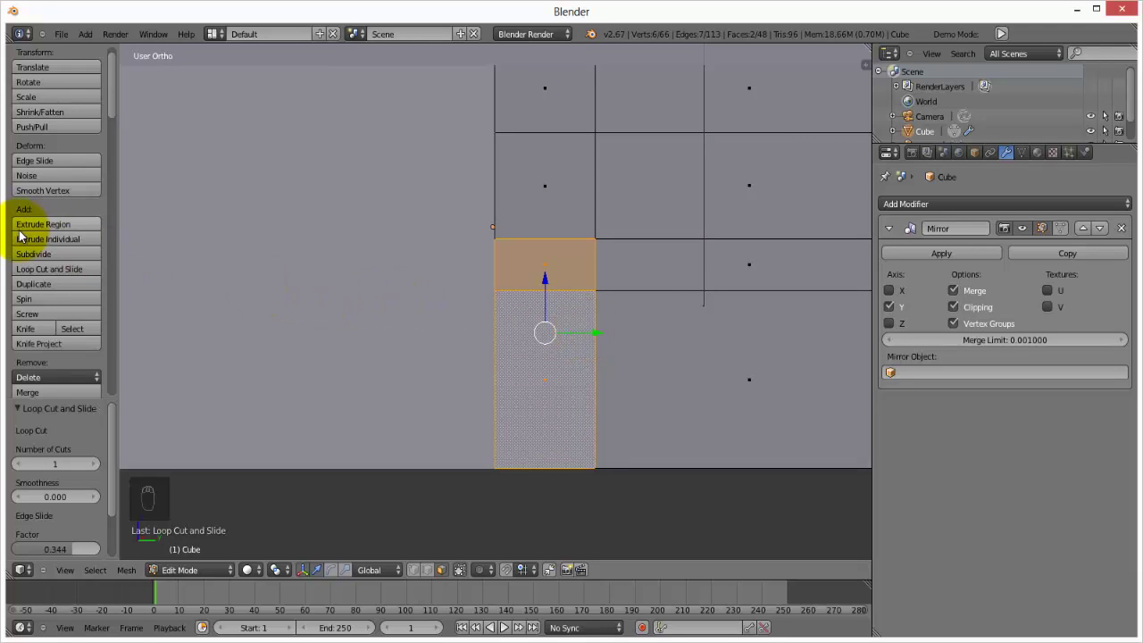
key("e")
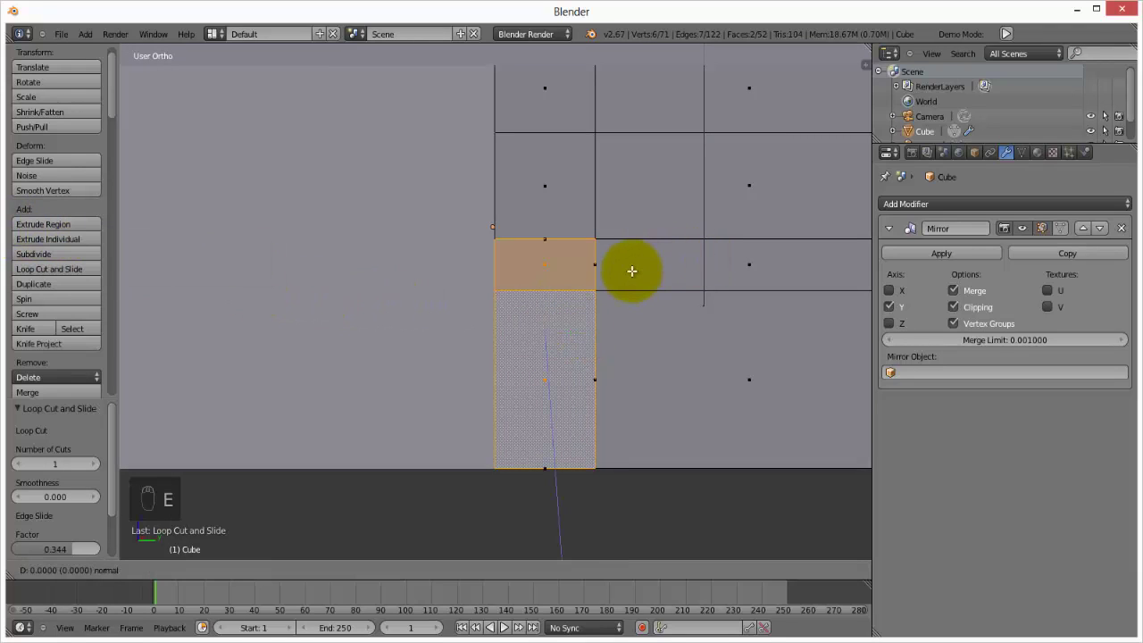
left_click(634, 269)
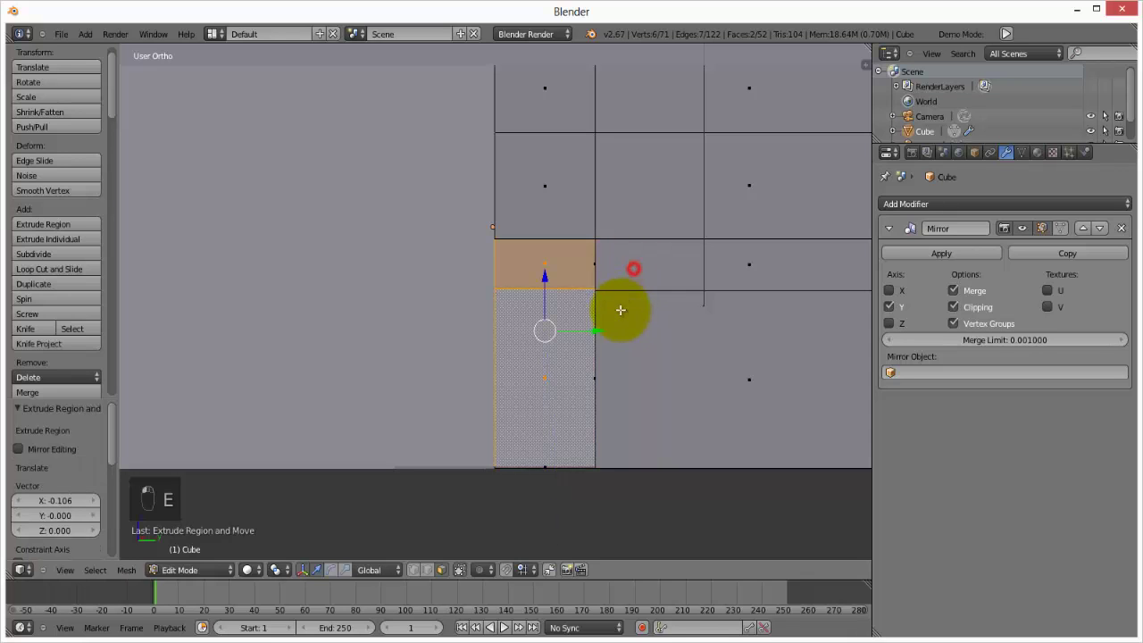
middle_click_drag(557, 354, 542, 358)
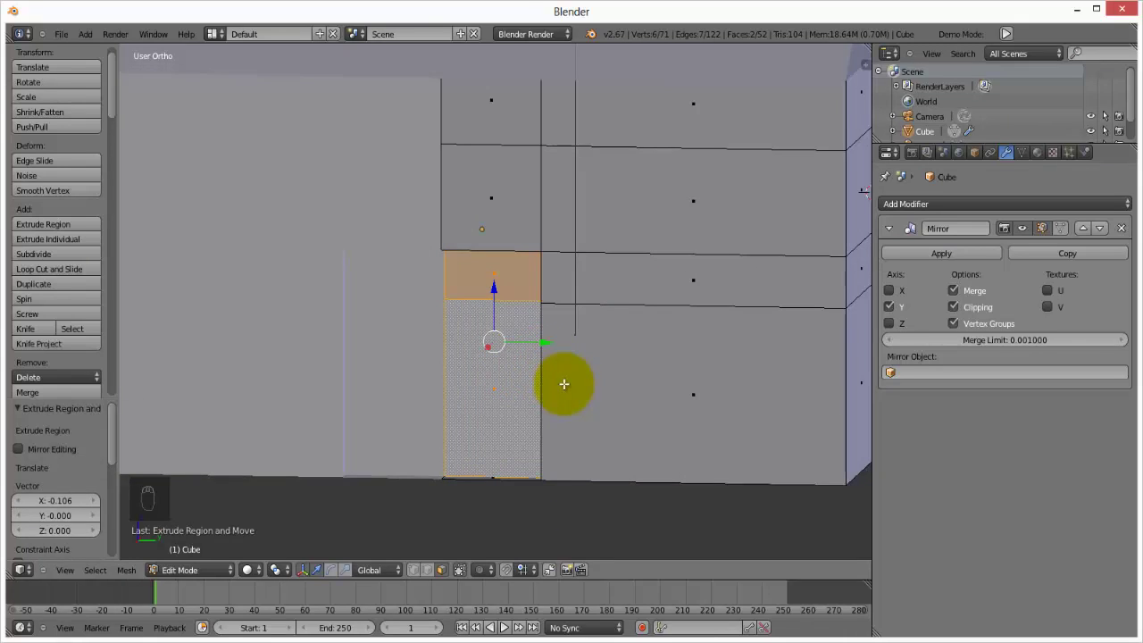
key("s")
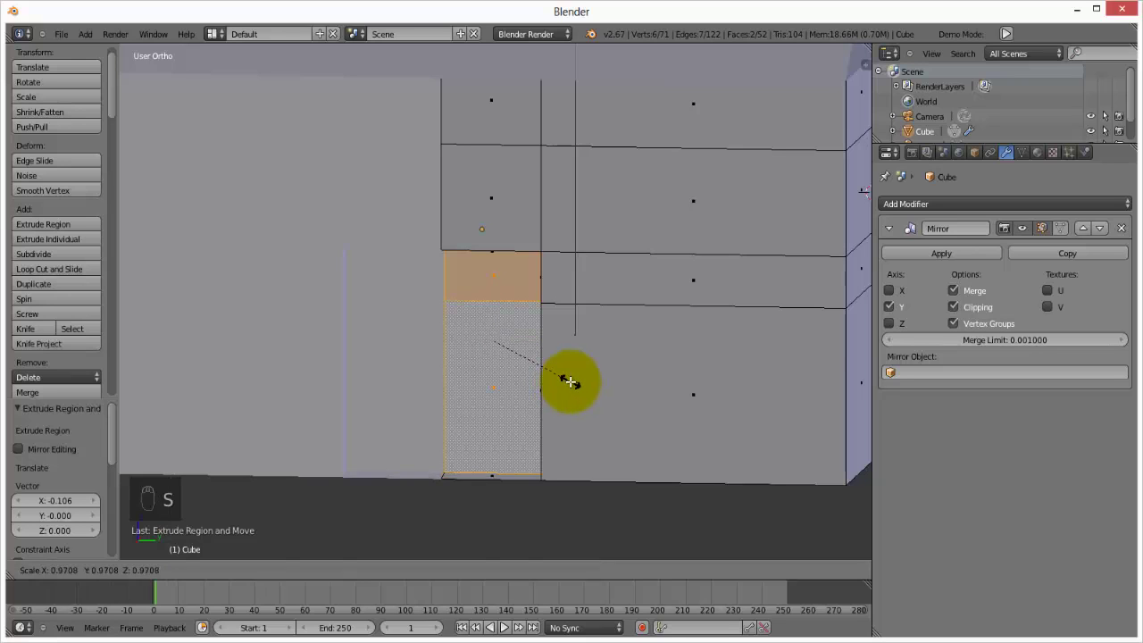
key("y")
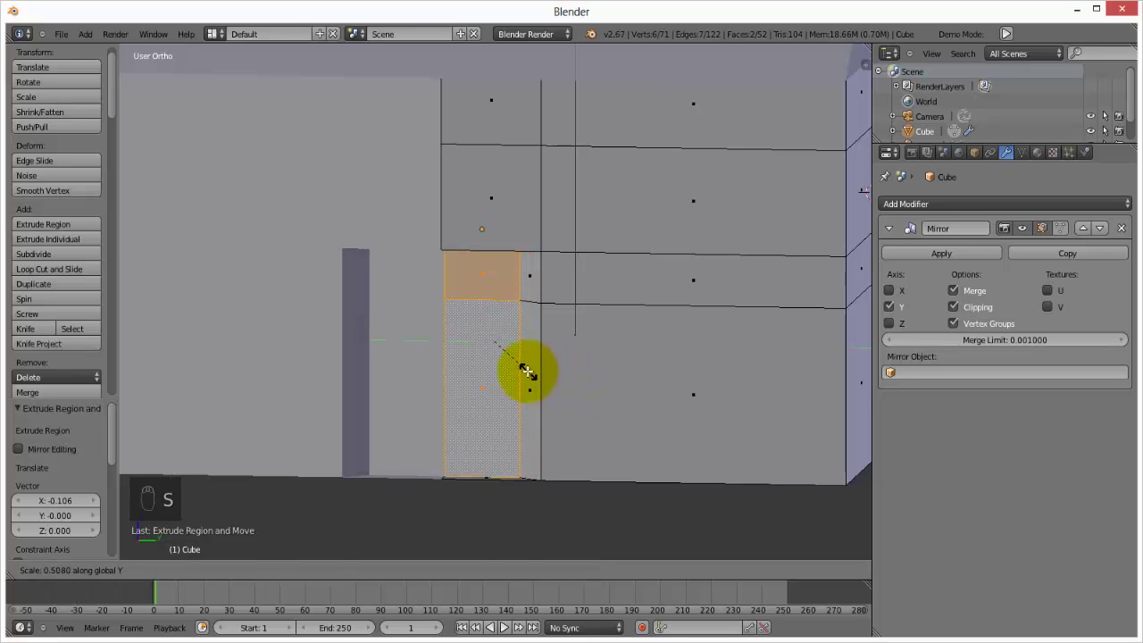
right_click(531, 372)
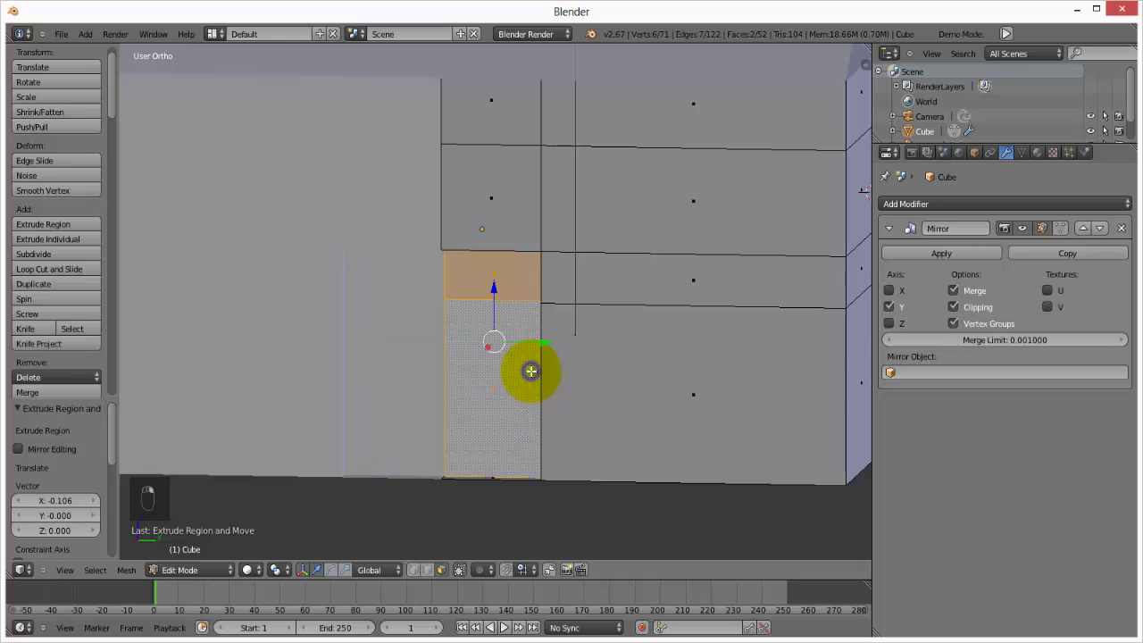
Move the recessed door faces about -0.042 along Y toward the mirror line, then nudge them slightly further along Y
key("g")
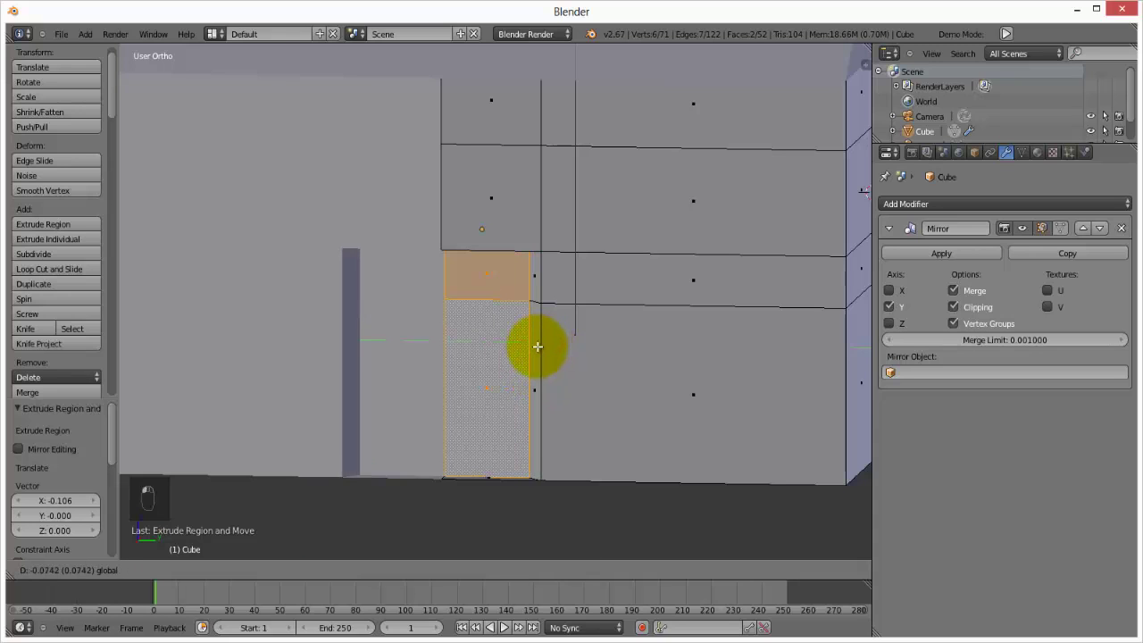
left_click(542, 347)
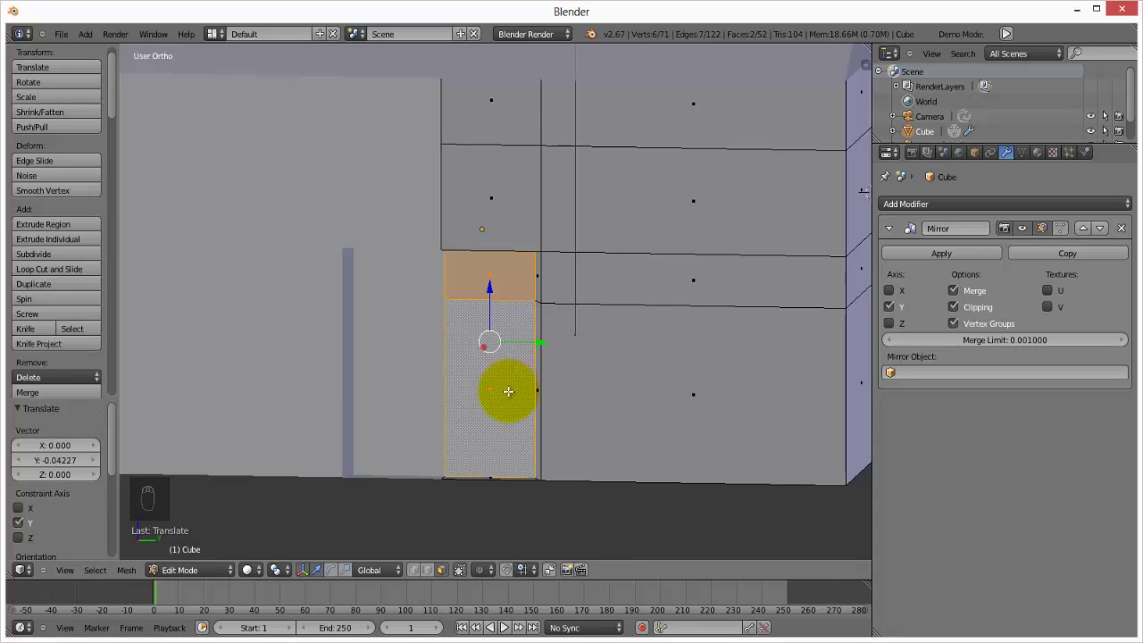
middle_click_drag(510, 391, 594, 416)
key("z")
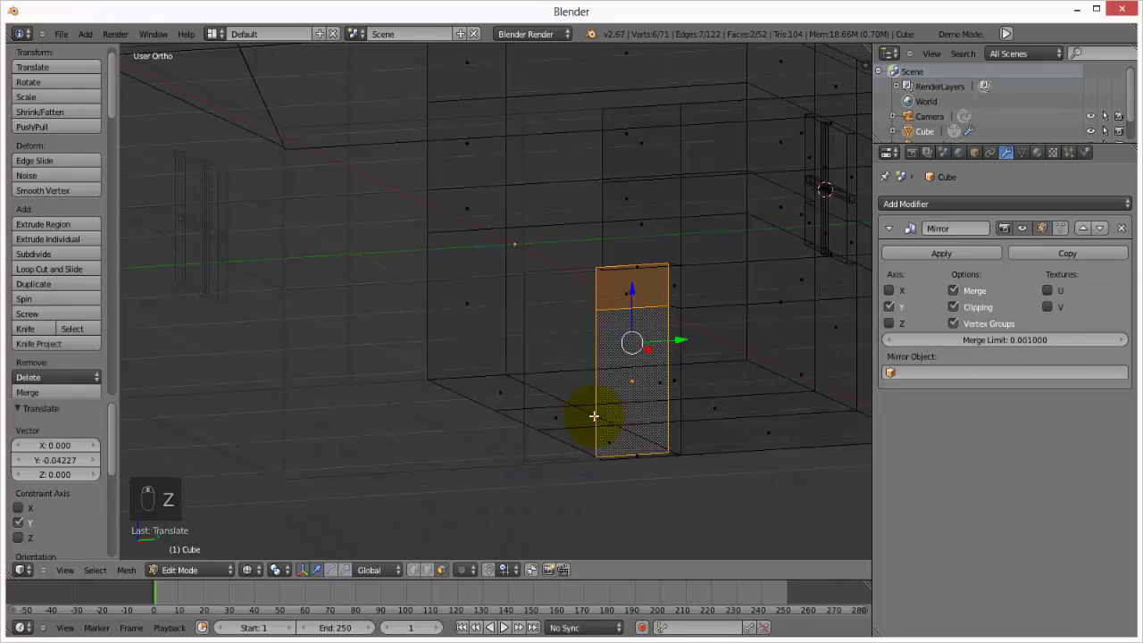
left_click_drag(683, 340, 680, 341)
key("z")
mouse_move(620, 393)
middle_mouse_down()
mouse_move(528, 379)
mouse_move(480, 390)
mouse_move(500, 408)
mouse_move(541, 401)
middle_mouse_up()
key("Tab")
scroll(597, 390, "down", 4)
key("Tab")
scroll(541, 399, "up", 5)
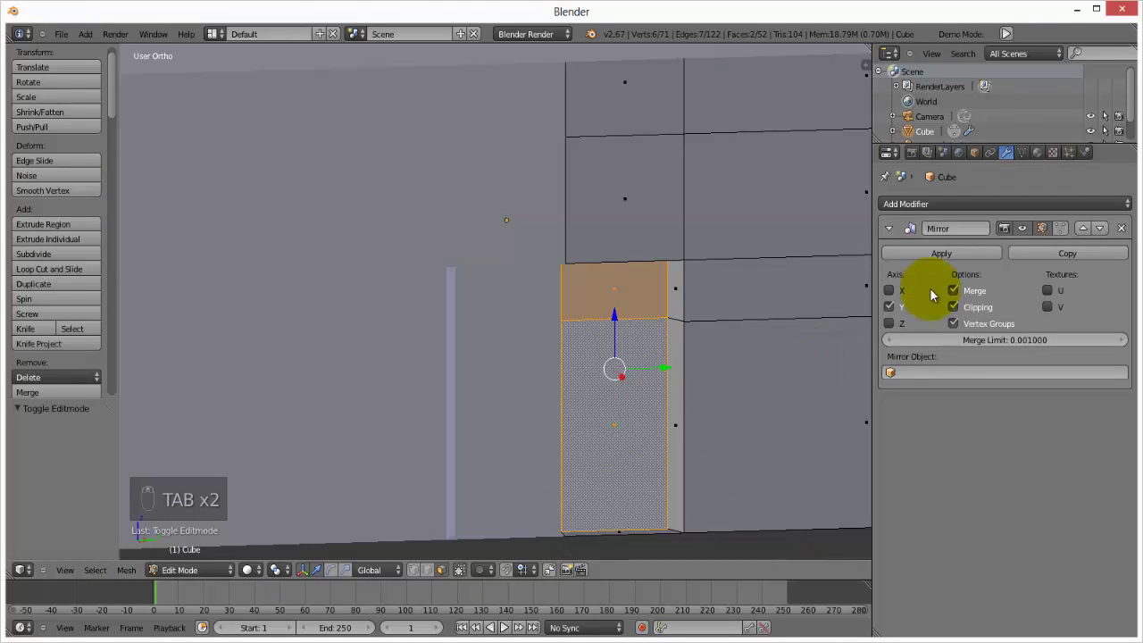
Add a fourth material slot to the house with a new material named door
left_click(1038, 153)
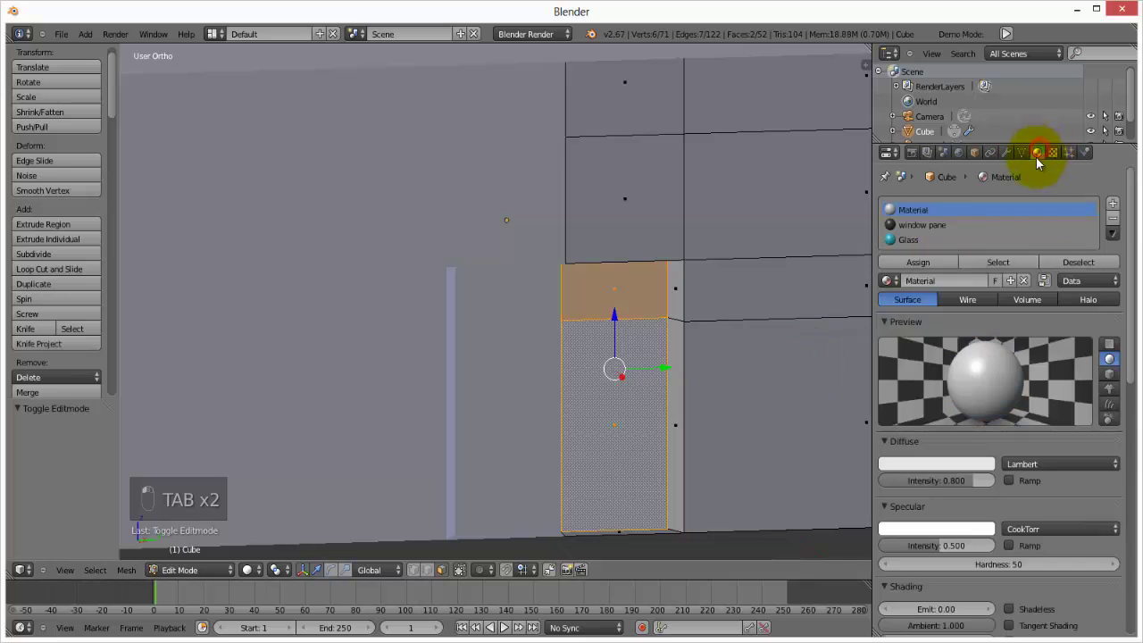
left_click(1120, 209)
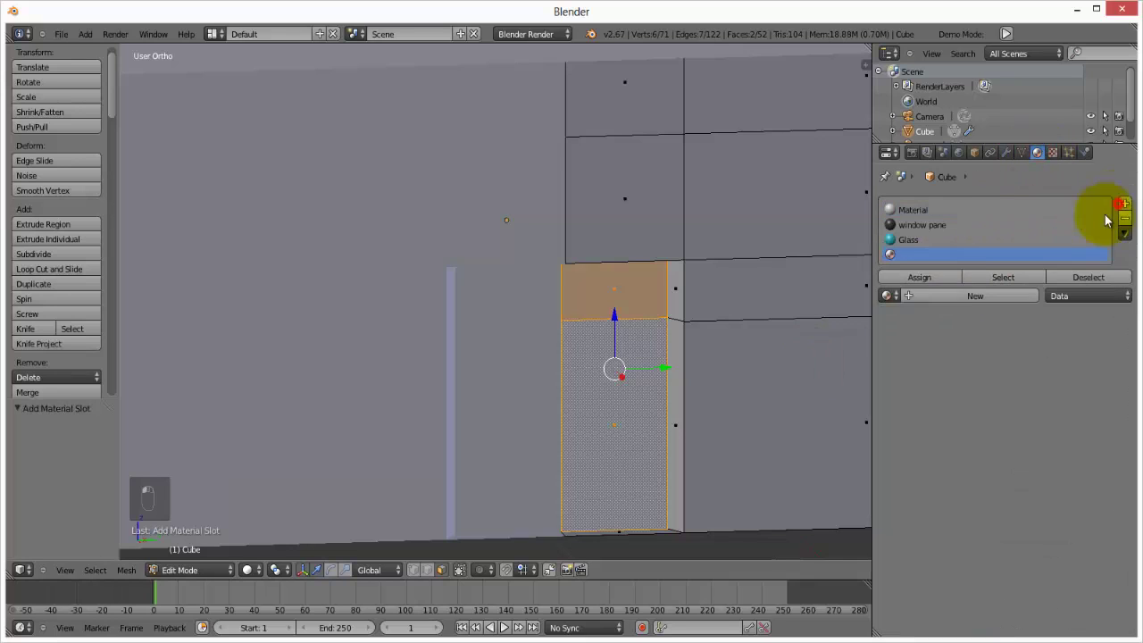
left_click(906, 295)
left_click(915, 296)
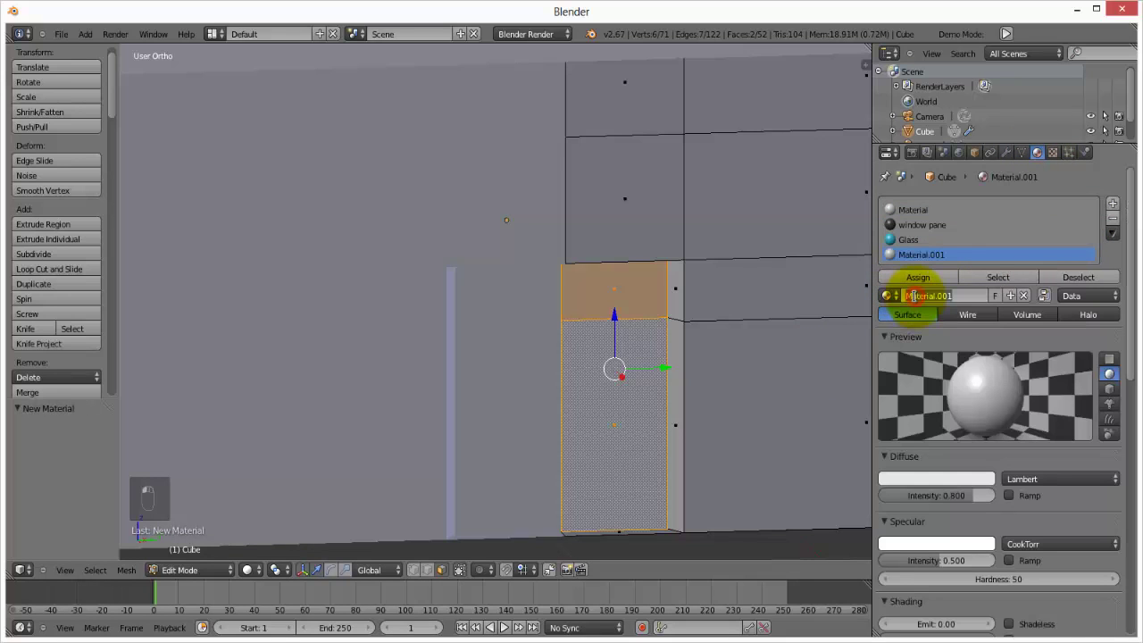
type("d")
key("BackSpace")
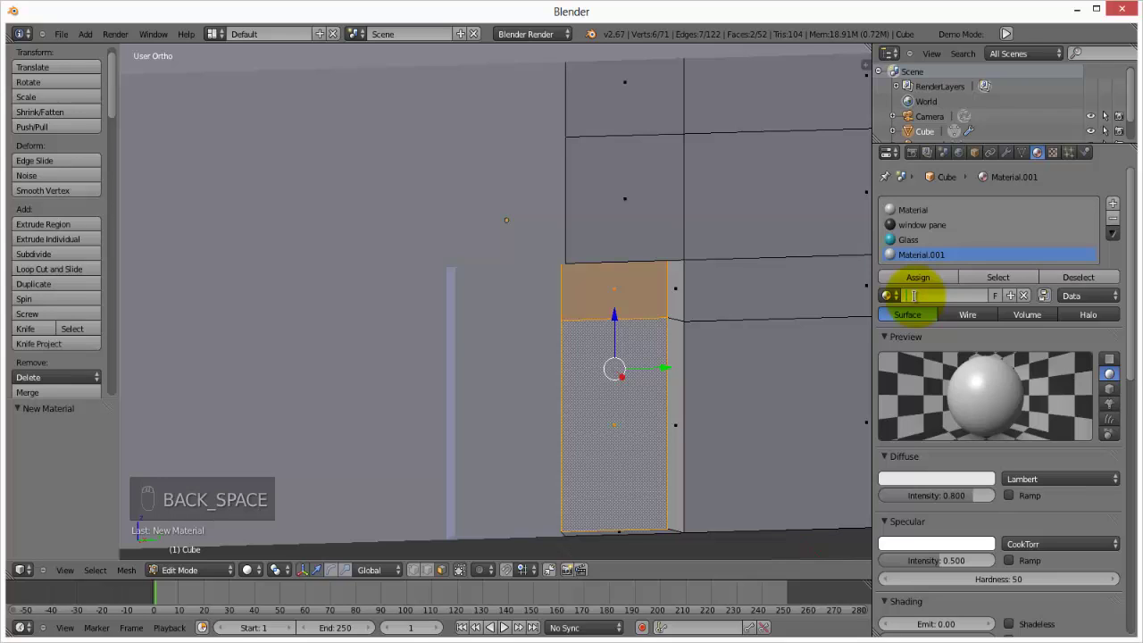
type("oor")
key("Return")
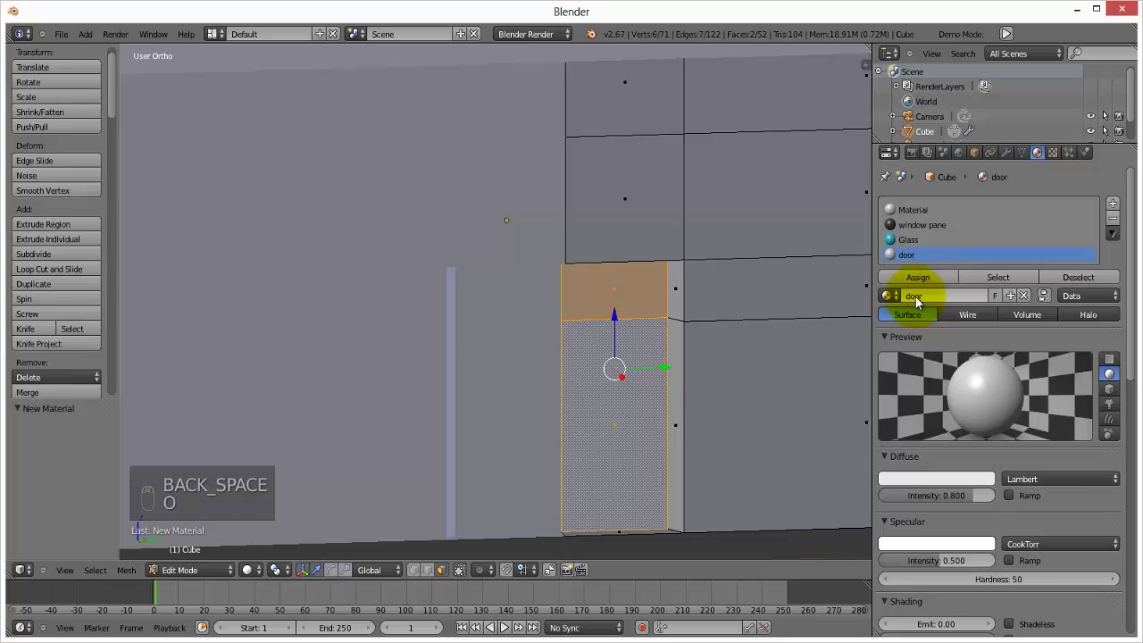
Set the door material's diffuse color to a darkened tan-brown, assign it to the selected door faces and return to Object Mode
left_click(904, 475)
left_click_drag(931, 353, 915, 364)
left_click(998, 338)
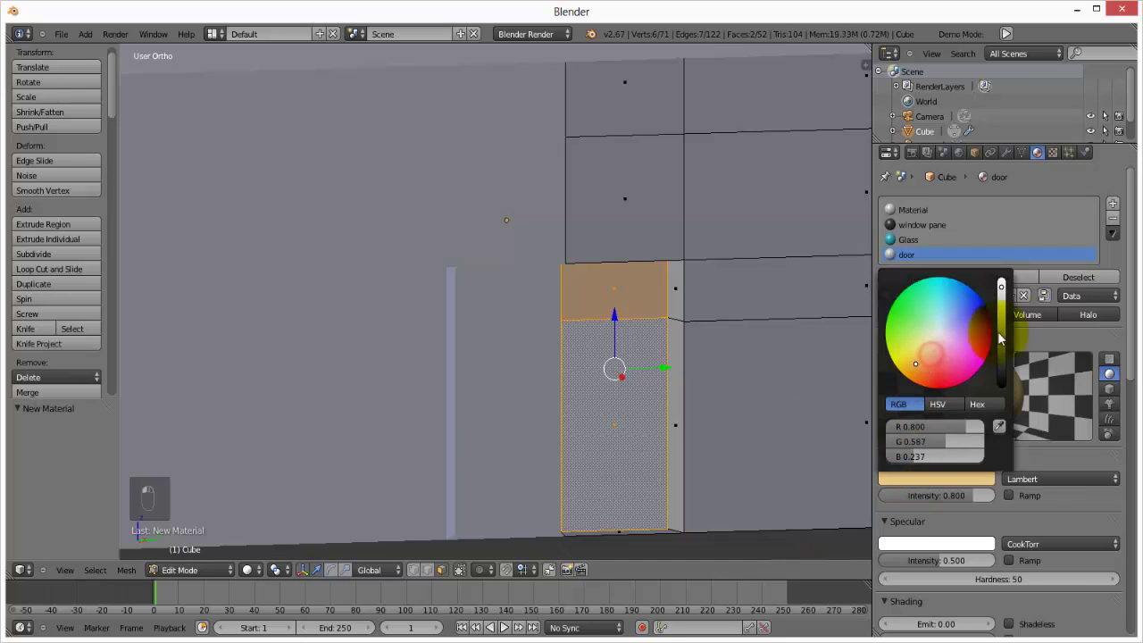
mouse_move(998, 337)
left_mouse_down()
mouse_move(1001, 353)
mouse_move(1001, 330)
left_mouse_up()
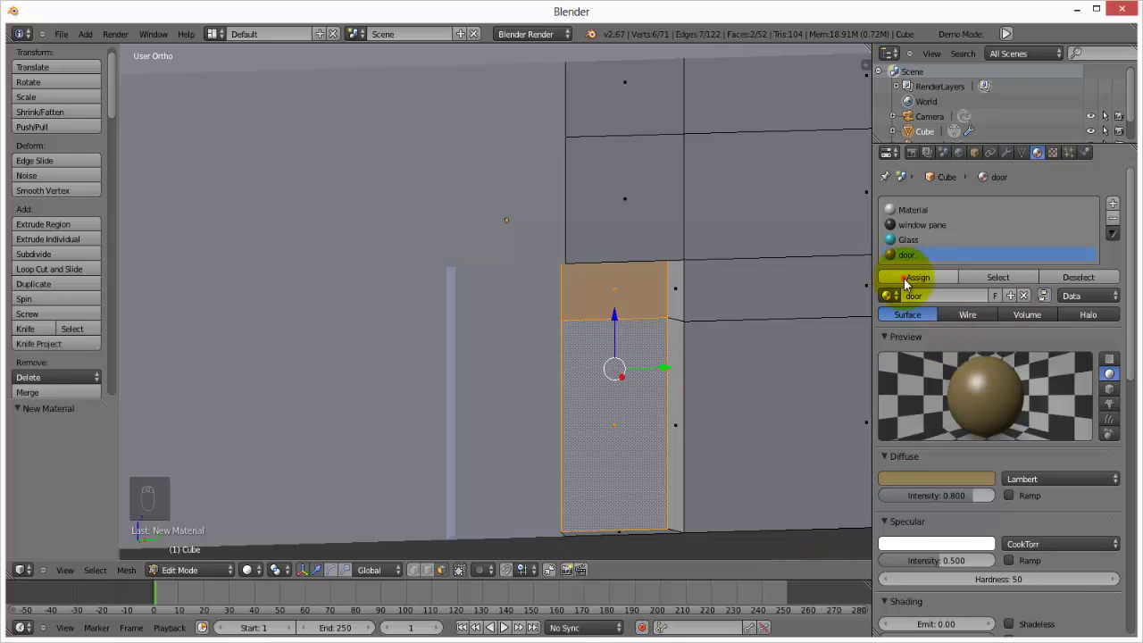
left_click(905, 283)
scroll(506, 362, "down", 5)
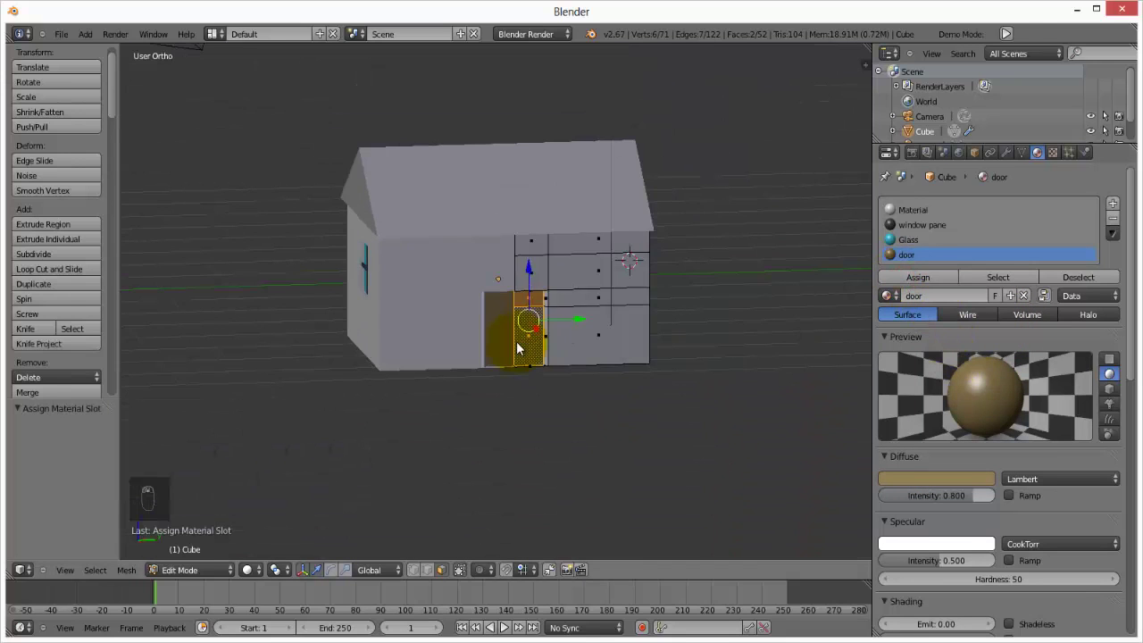
key("Tab")
Give the roof object a new material named roof
middle_click_drag(469, 375, 471, 220)
right_click(472, 222)
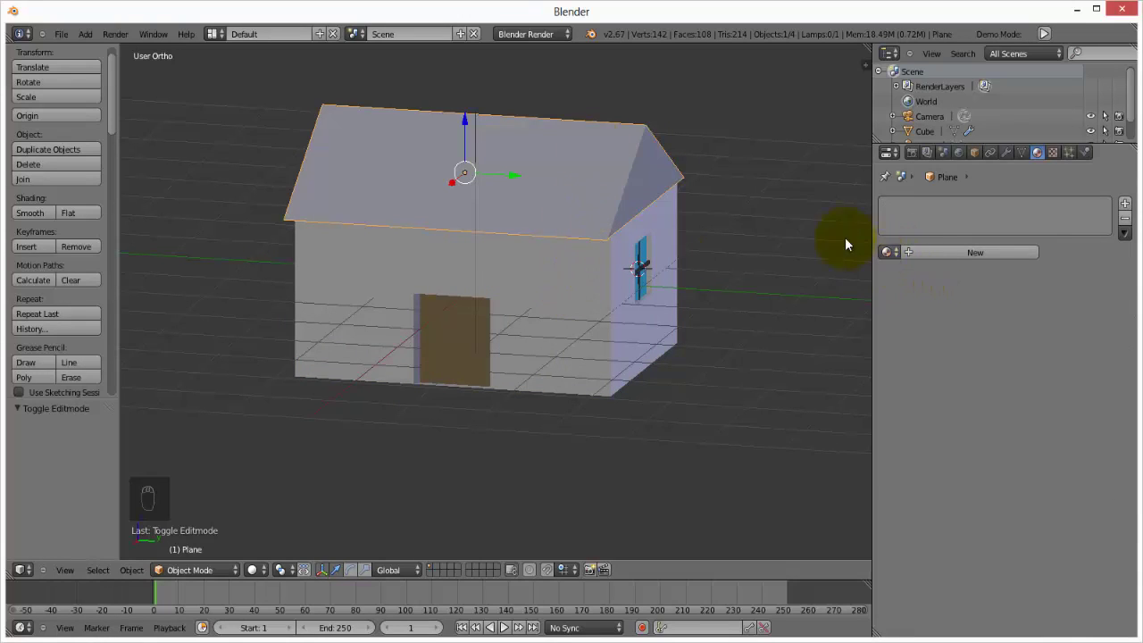
left_click(926, 252)
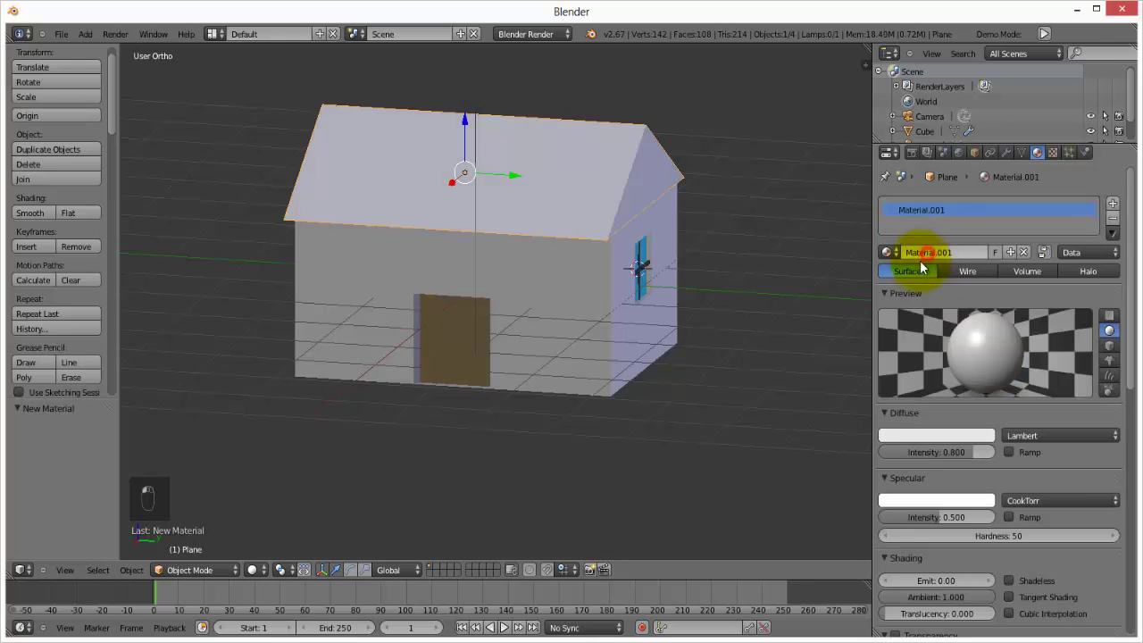
left_click(949, 255)
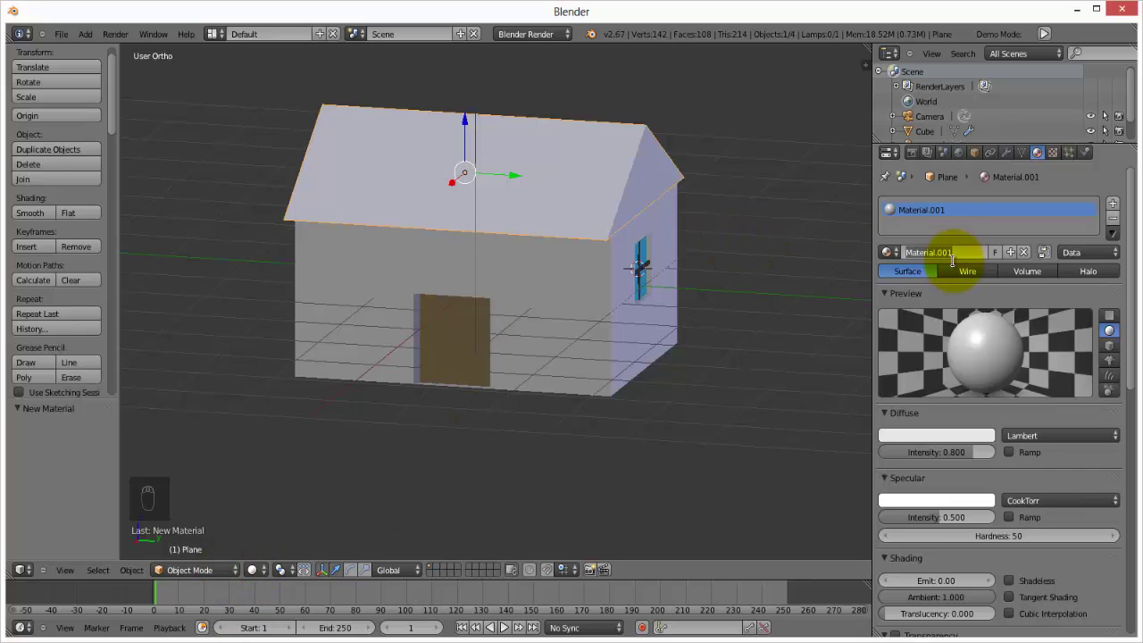
type("roof")
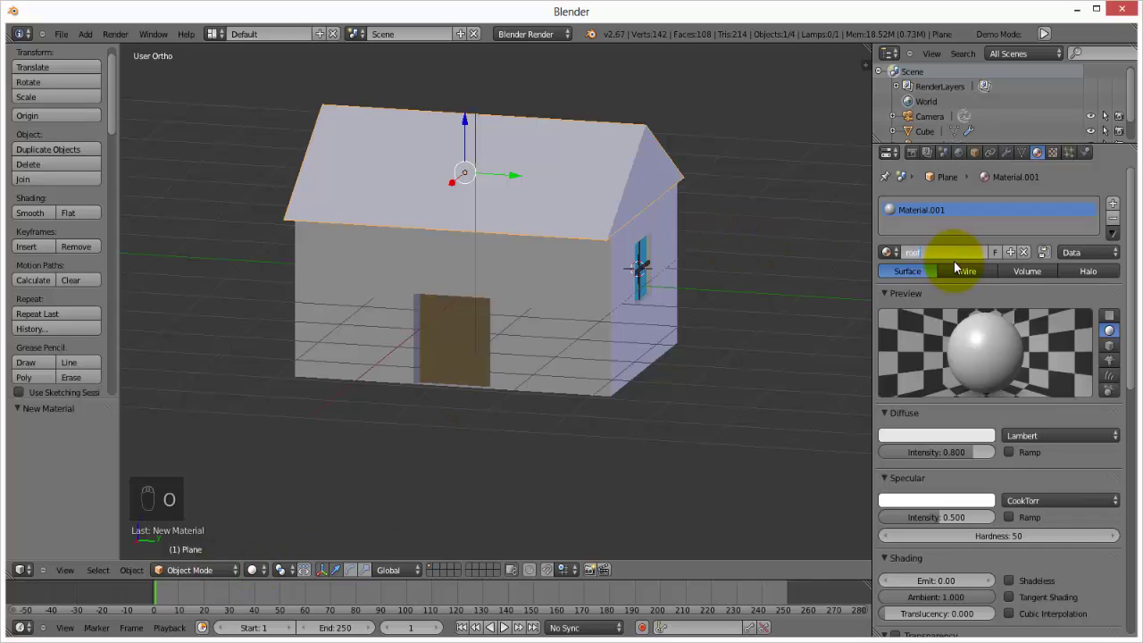
key("Return")
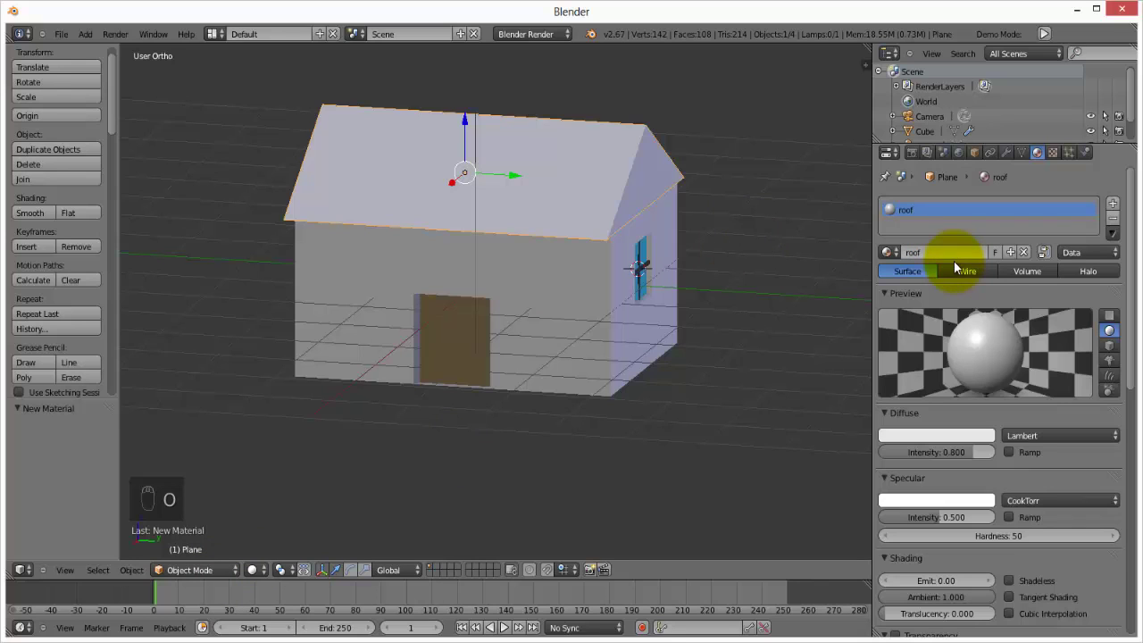
Set the roof material's diffuse color to a saturated red and darken it slightly
left_click(943, 435)
left_click(936, 330)
left_click_drag(936, 336, 941, 341)
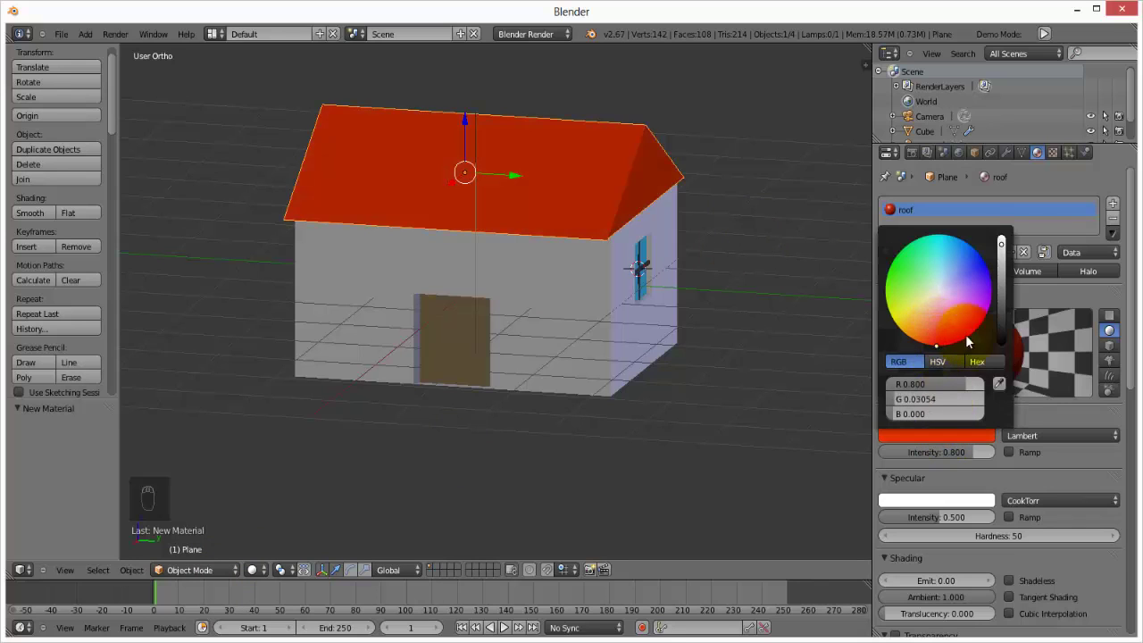
left_click(939, 435)
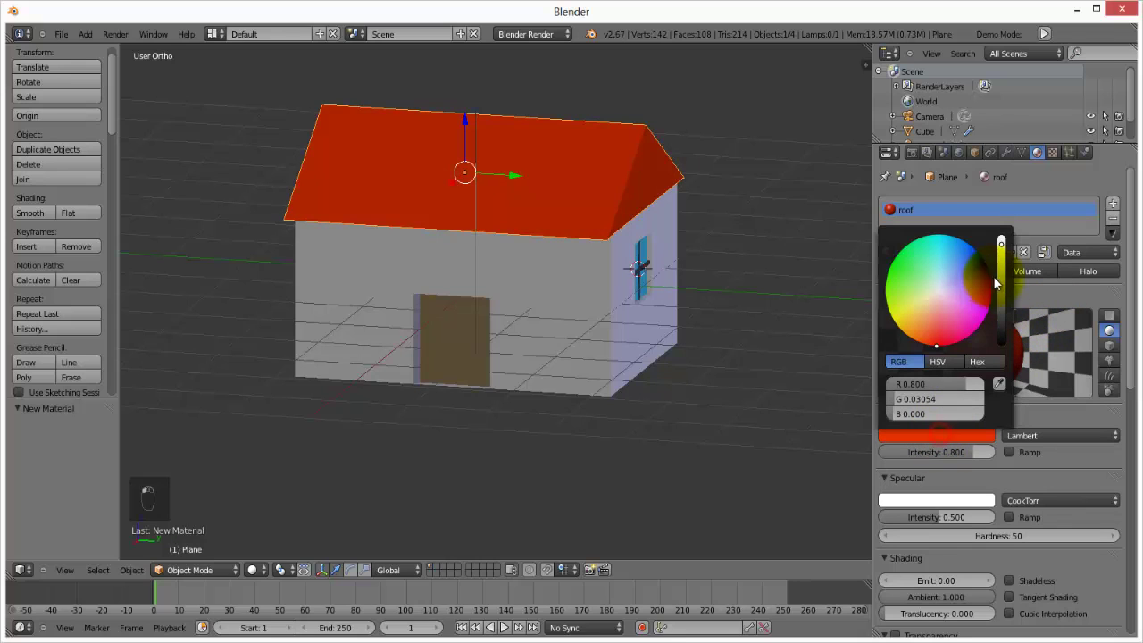
left_click(1003, 271)
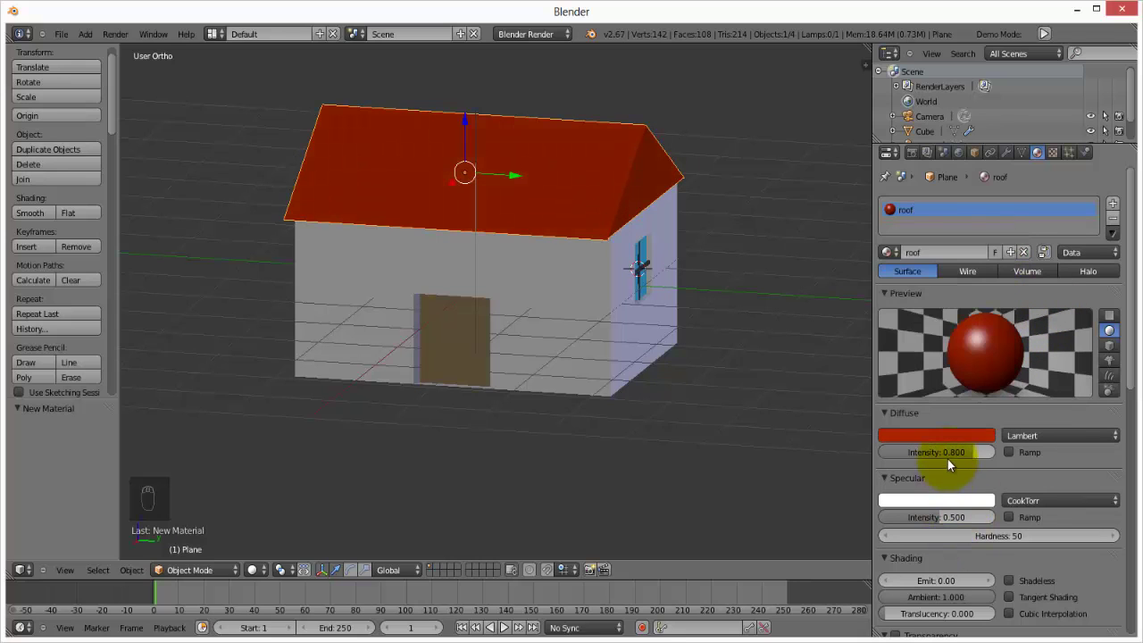
Lower the roof material's specular intensity to about 0.003
left_click_drag(933, 526, 890, 532)
middle_click_drag(587, 360, 389, 347)
mouse_move(473, 284)
middle_mouse_down()
mouse_move(508, 319)
mouse_move(467, 307)
mouse_move(582, 299)
mouse_move(572, 319)
mouse_move(554, 319)
middle_mouse_up()
scroll(582, 294, "down", 2)
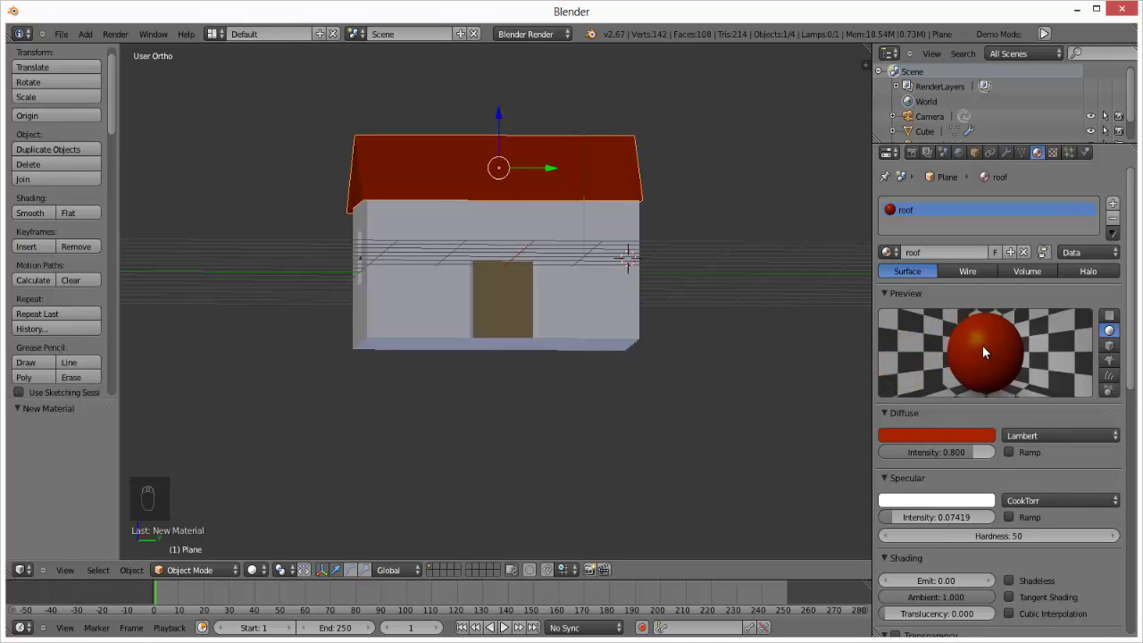
mouse_move(942, 516)
left_mouse_down()
mouse_move(888, 526)
mouse_move(926, 515)
mouse_move(1031, 520)
mouse_move(883, 533)
left_mouse_up()
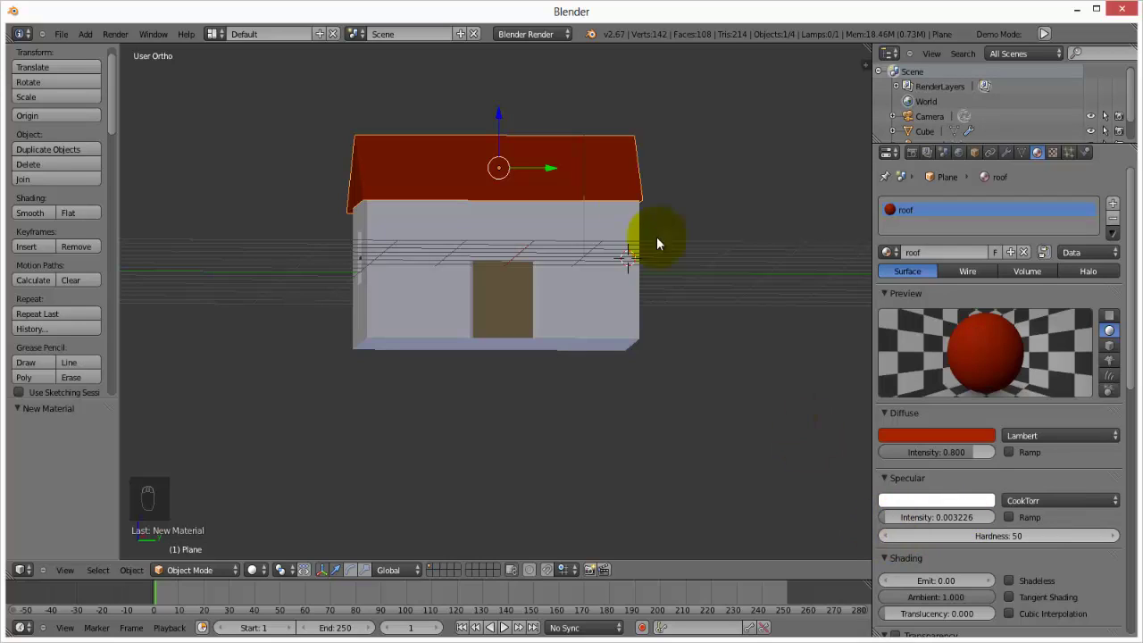
Select the camera object and view the scene through it
mouse_move(584, 207)
middle_mouse_down()
mouse_move(500, 245)
mouse_move(485, 276)
mouse_move(455, 286)
mouse_move(509, 275)
middle_mouse_up()
scroll(509, 275, "down", 4)
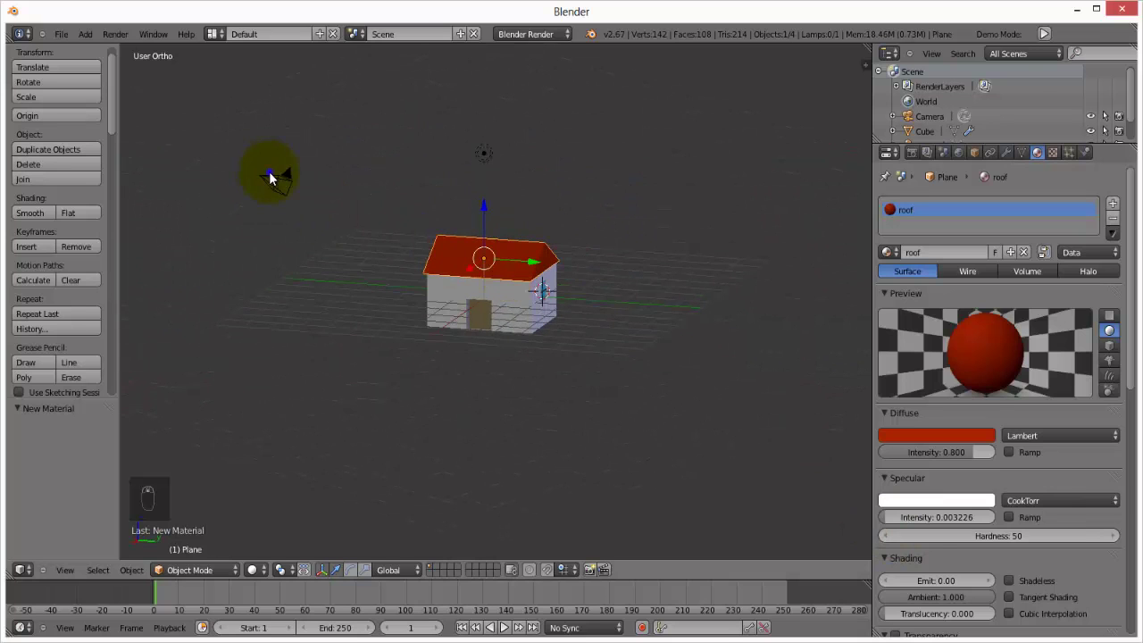
right_click(272, 179)
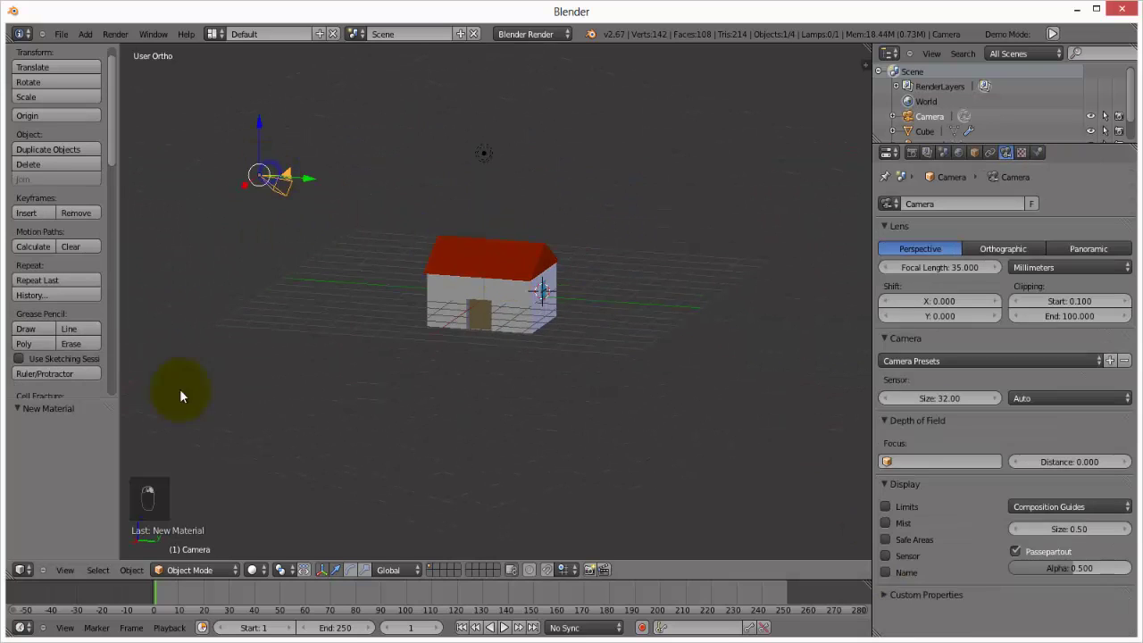
left_click(98, 571)
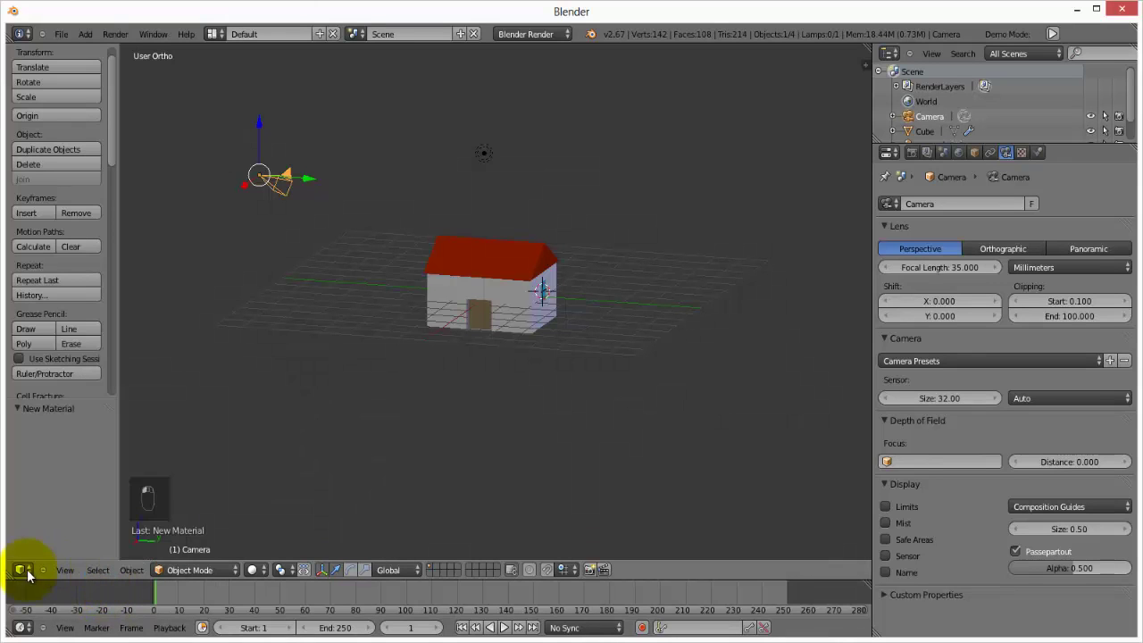
left_click(67, 569)
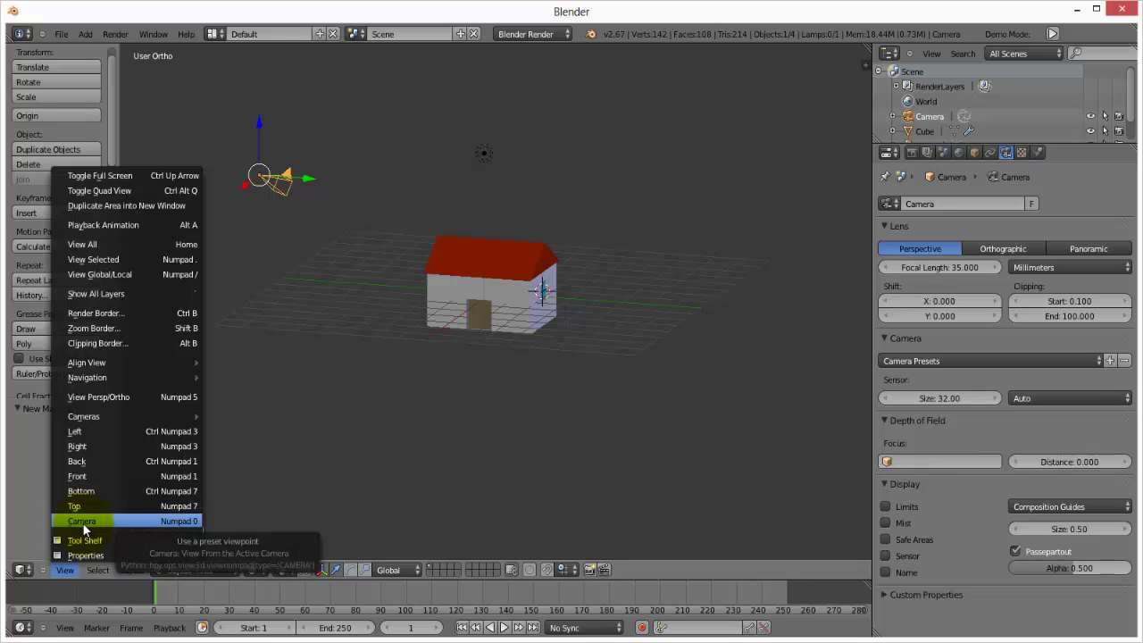
left_click(82, 522)
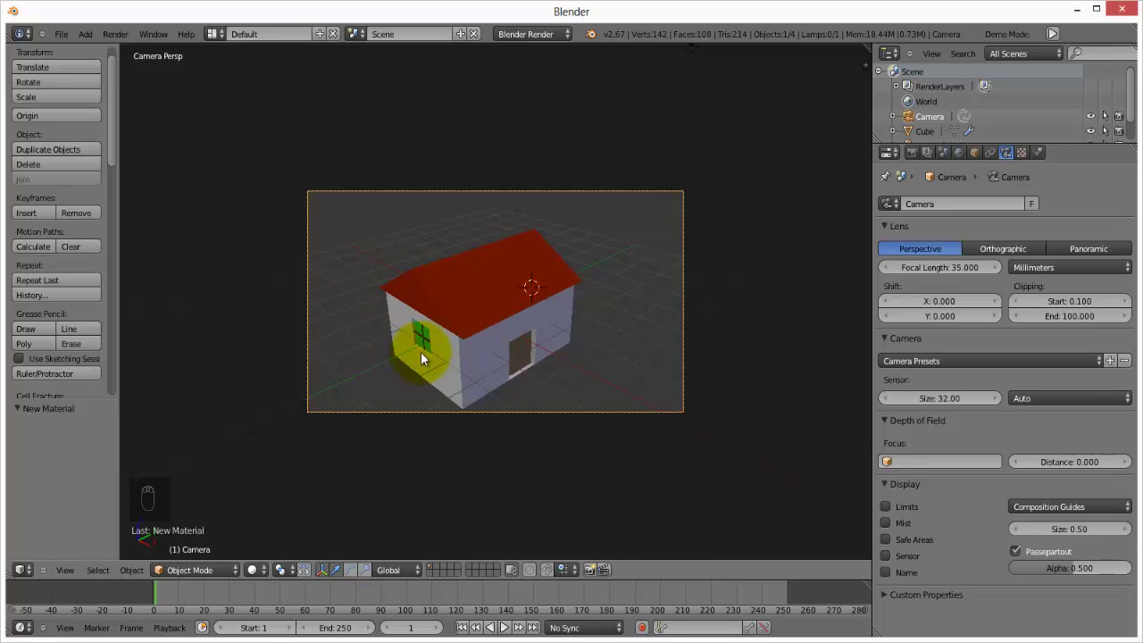
Join the roof and the house body into one object
right_click(452, 340)
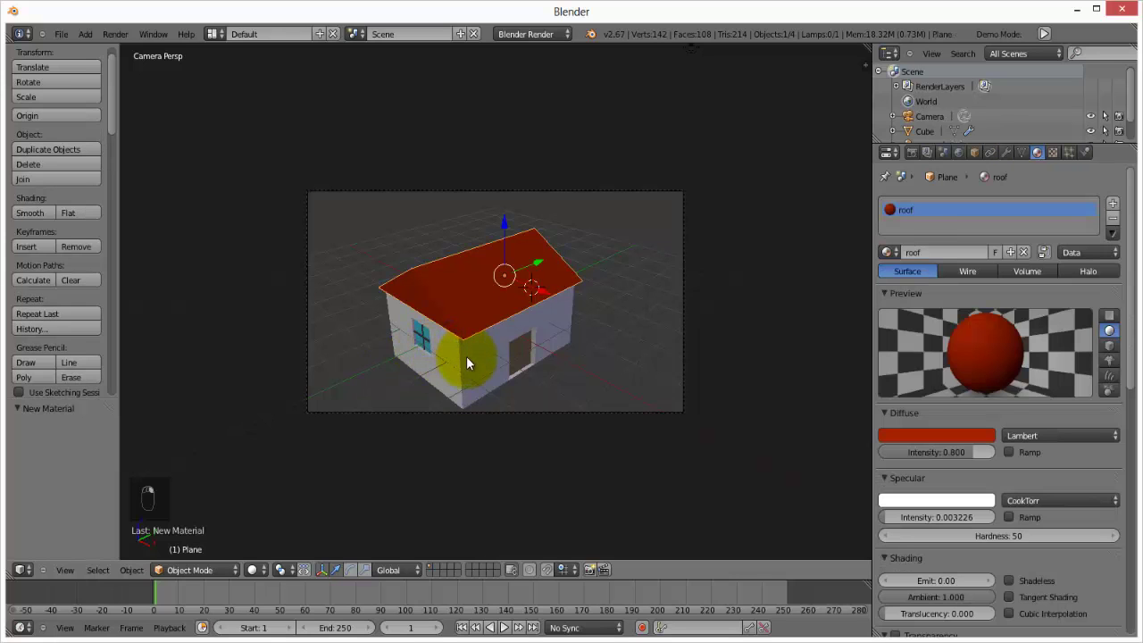
right_click(466, 361)
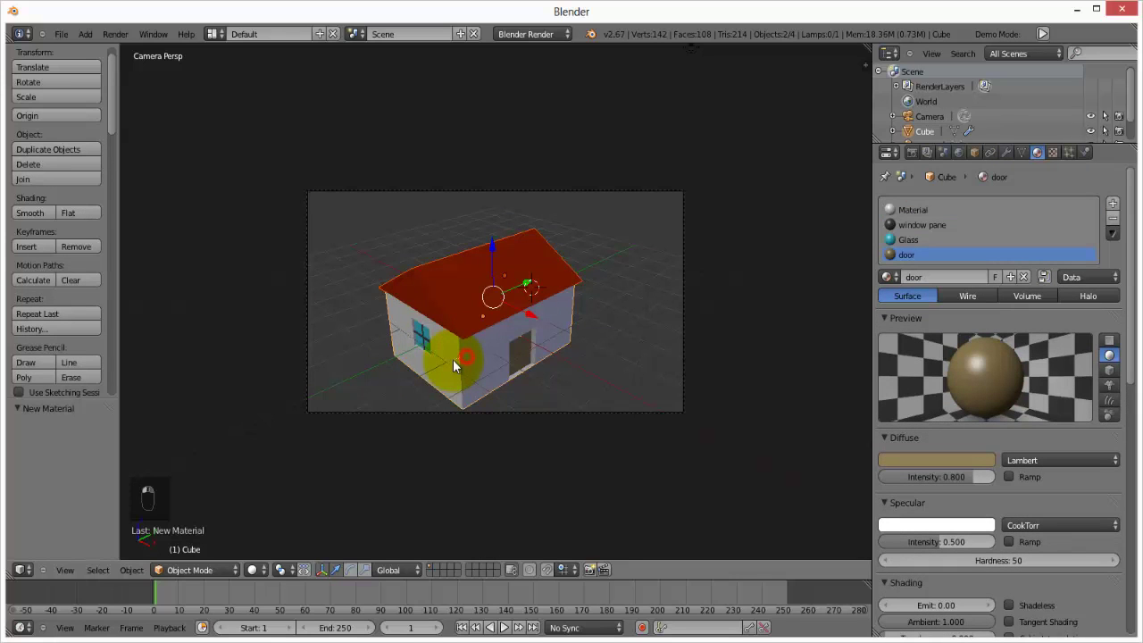
key("ctrl+j")
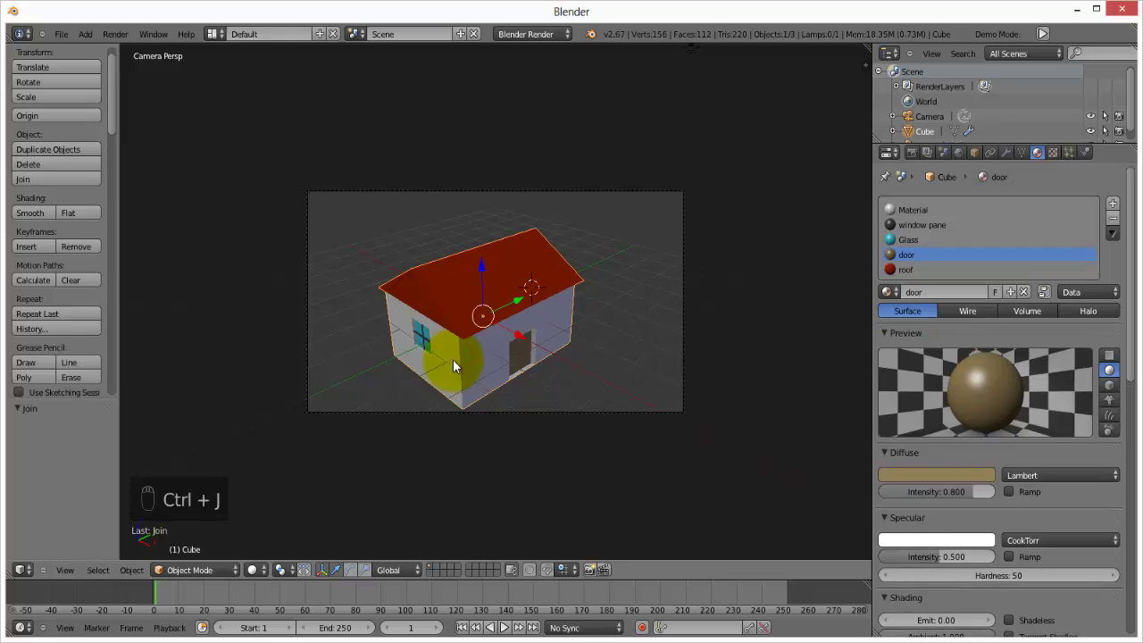
Rotate the joined house by about -83° around the global Z axis
key("r")
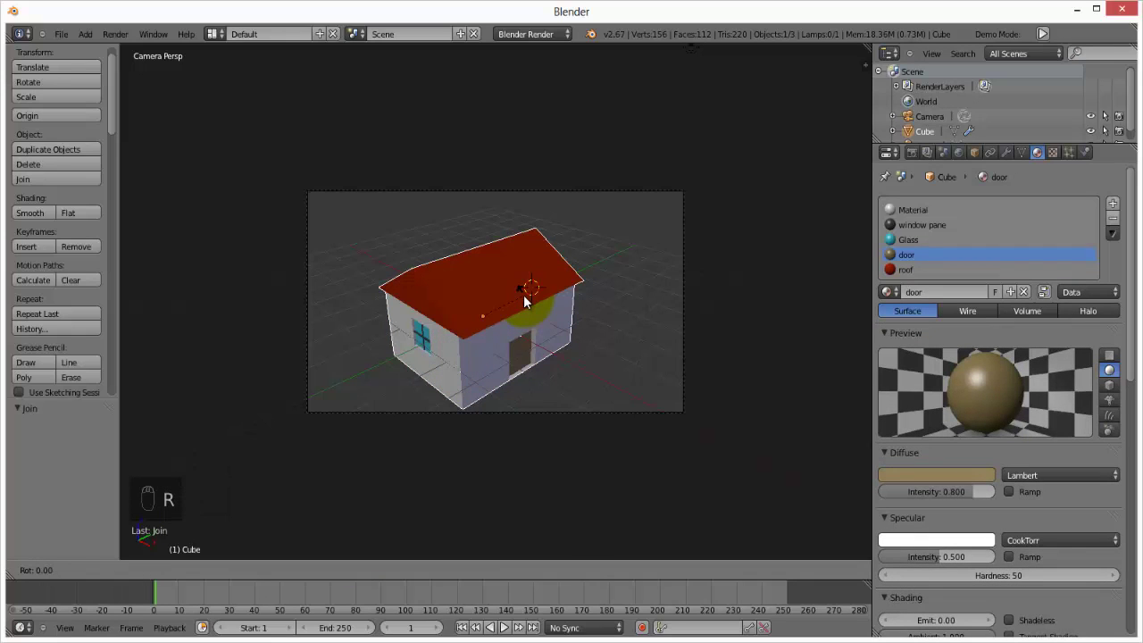
key("z")
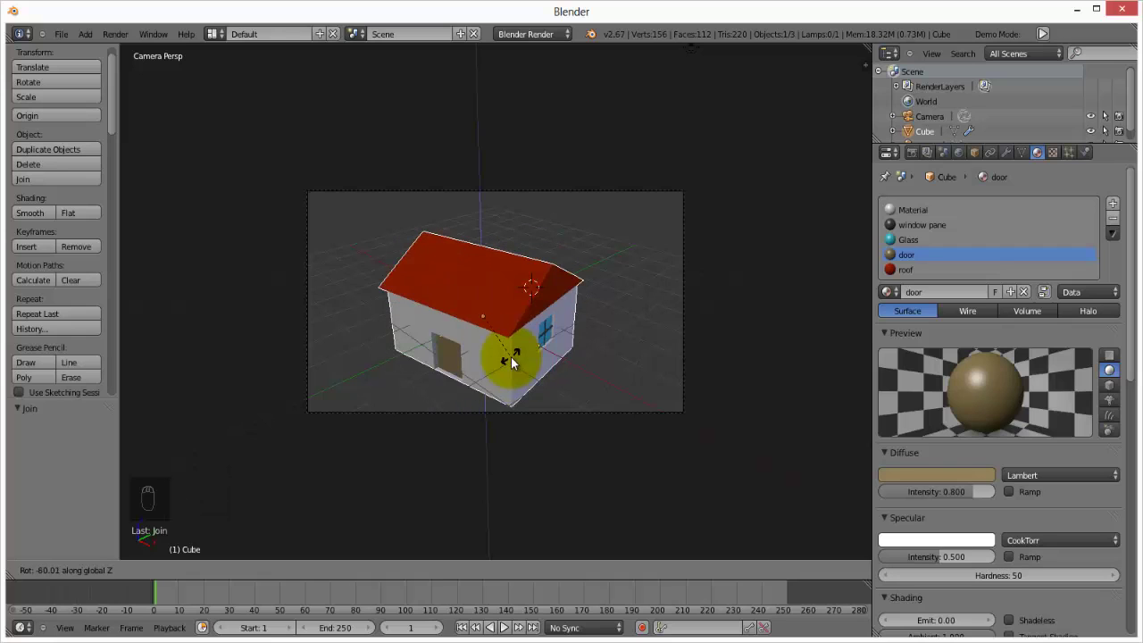
left_click(508, 357)
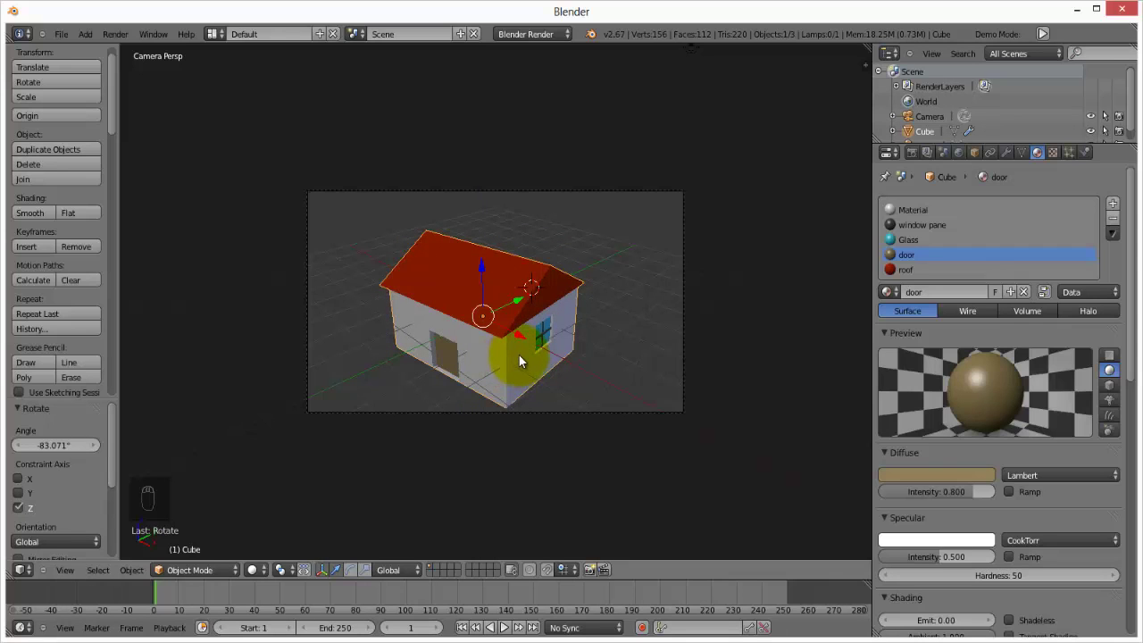
Render the current frame, examine the roof surface in the image and return to the 3D view
key("F12")
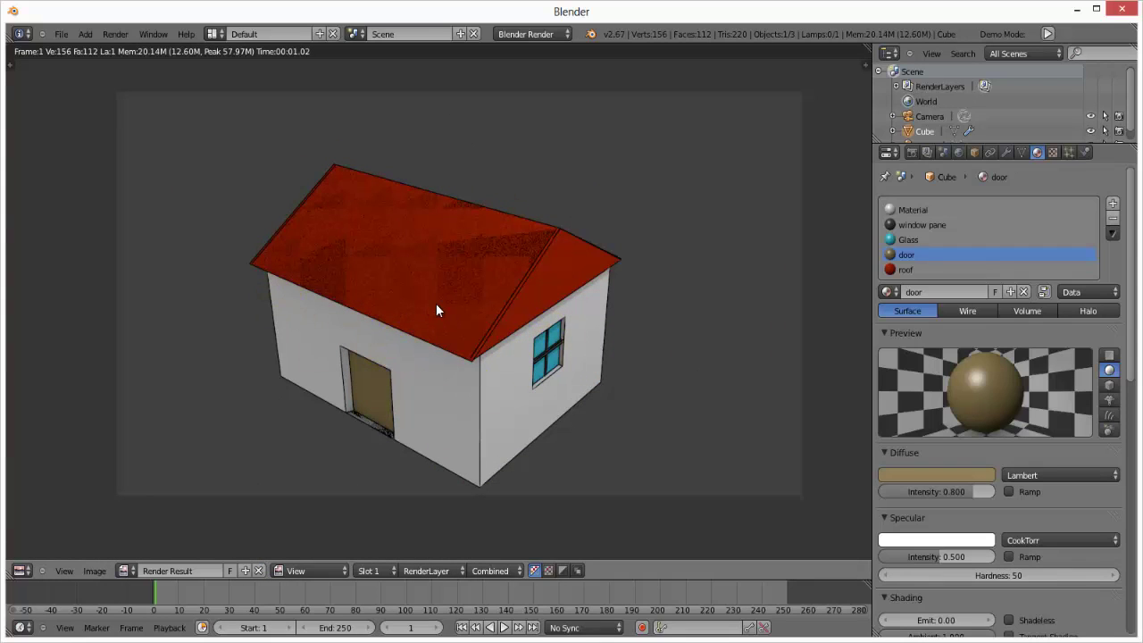
scroll(437, 302, "up", 2)
scroll(450, 259, "down", 3)
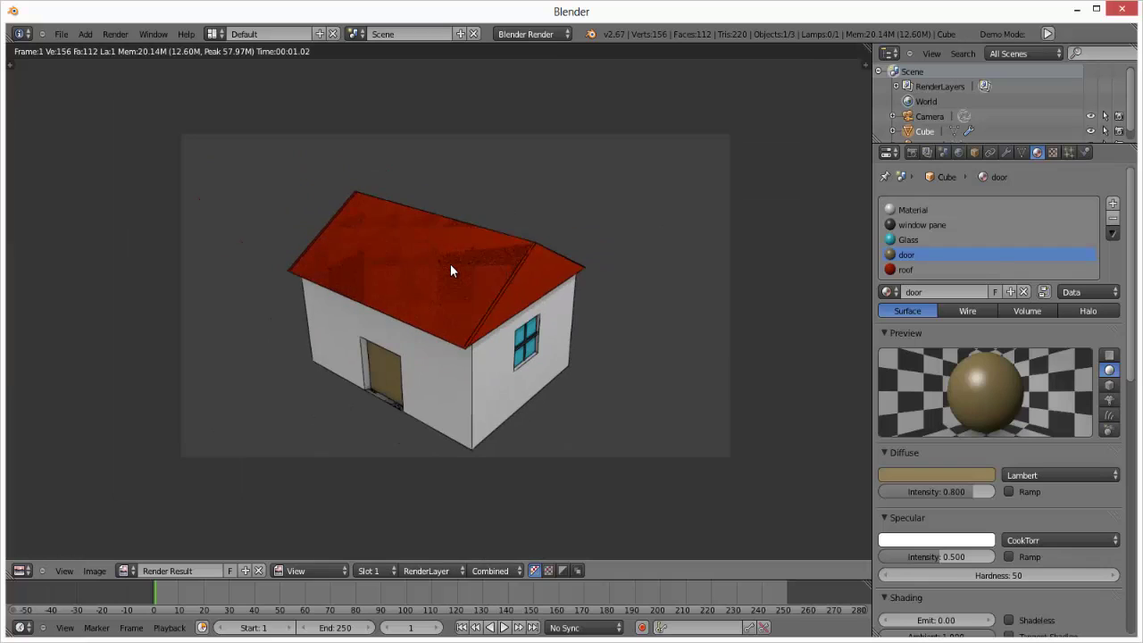
key("Escape")
middle_click_drag(471, 327, 464, 329)
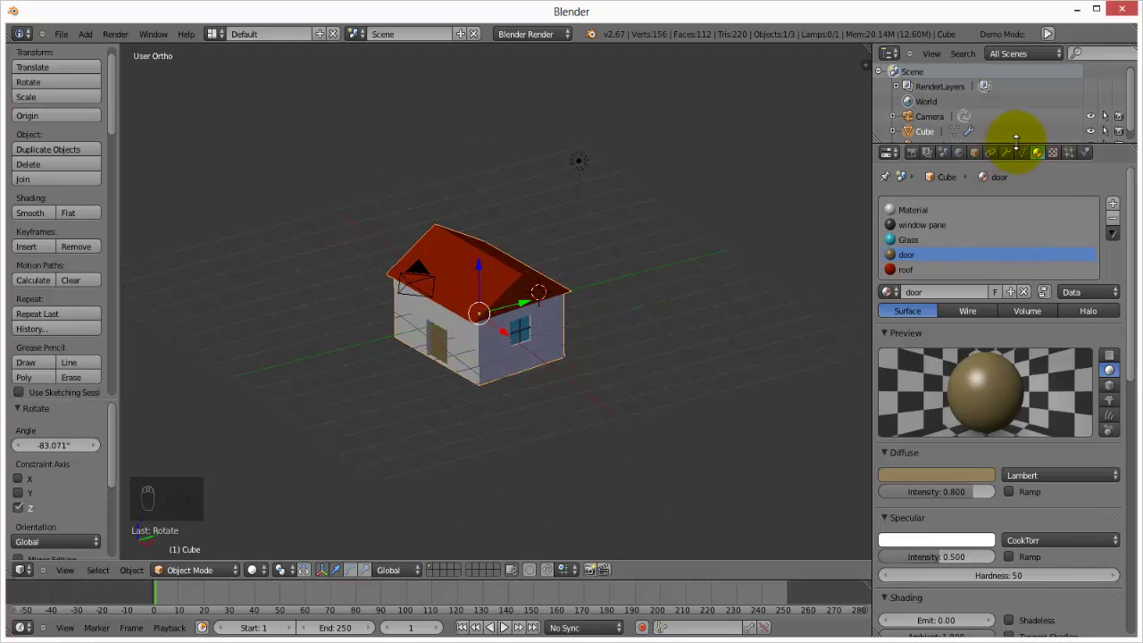
Enlarge the Outliner area and examine the roof's gable and overhang up close
left_click_drag(1016, 141, 1031, 272)
scroll(539, 280, "up", 1)
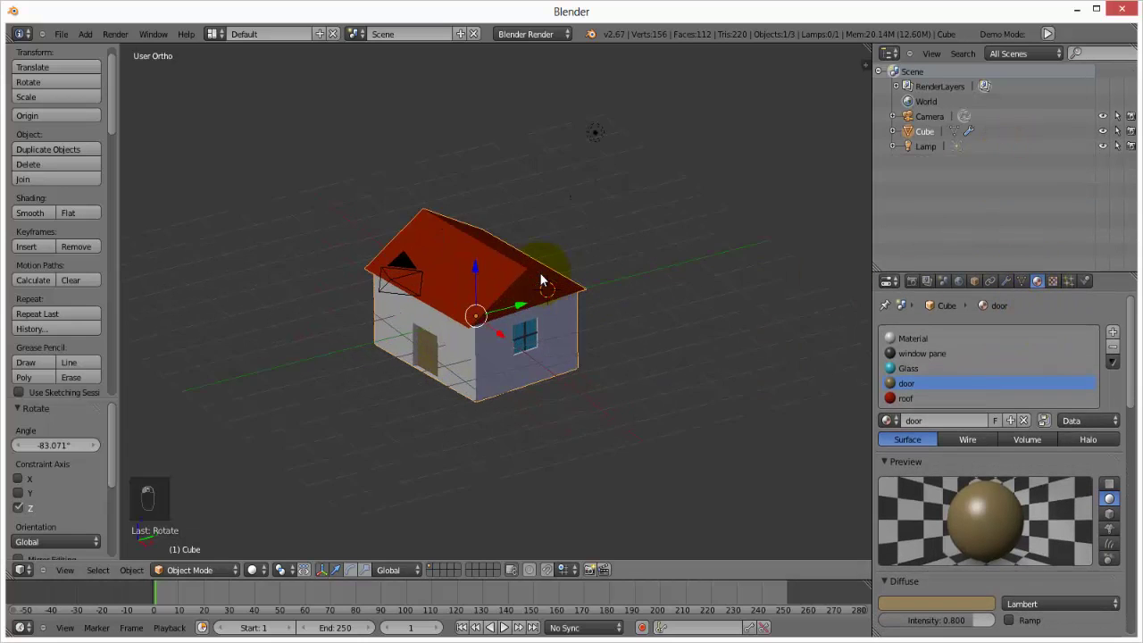
scroll(539, 280, "up", 7)
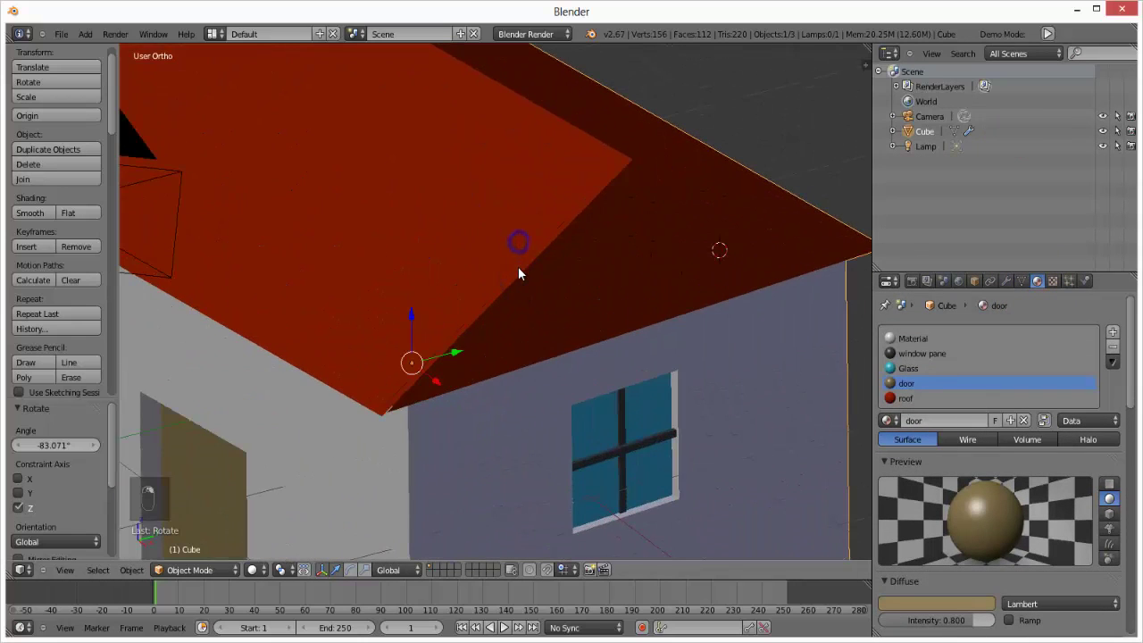
scroll(513, 270, "down", 6)
middle_click_drag(499, 277, 564, 291)
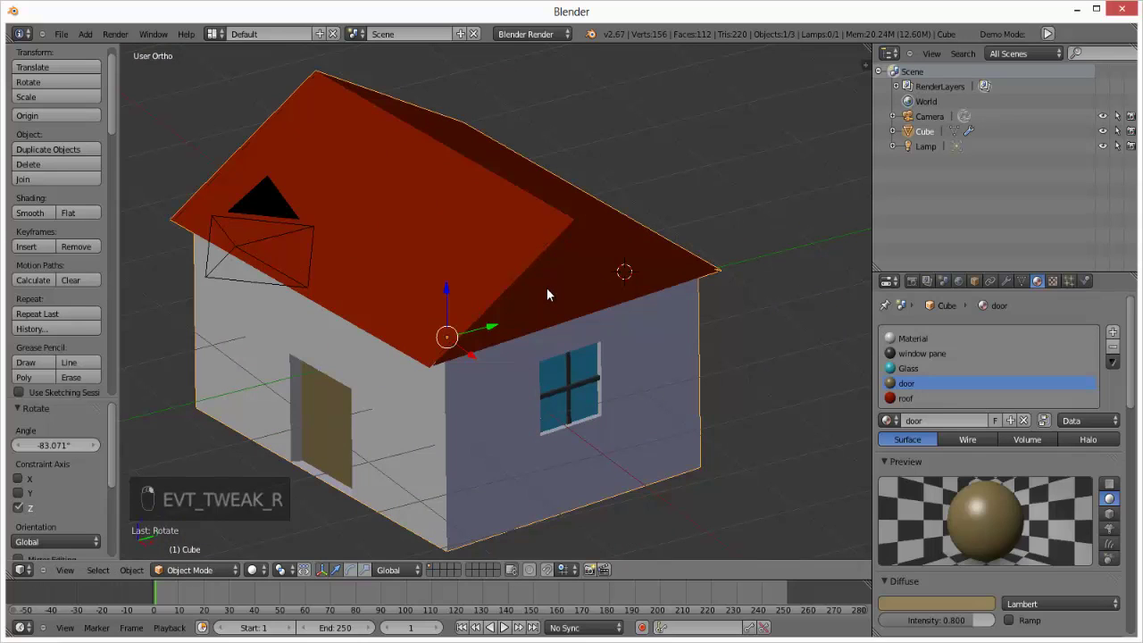
Undo the house rotation and the join so the roof and house body are separate objects
key("ctrl+z")
key("ctrl+z")
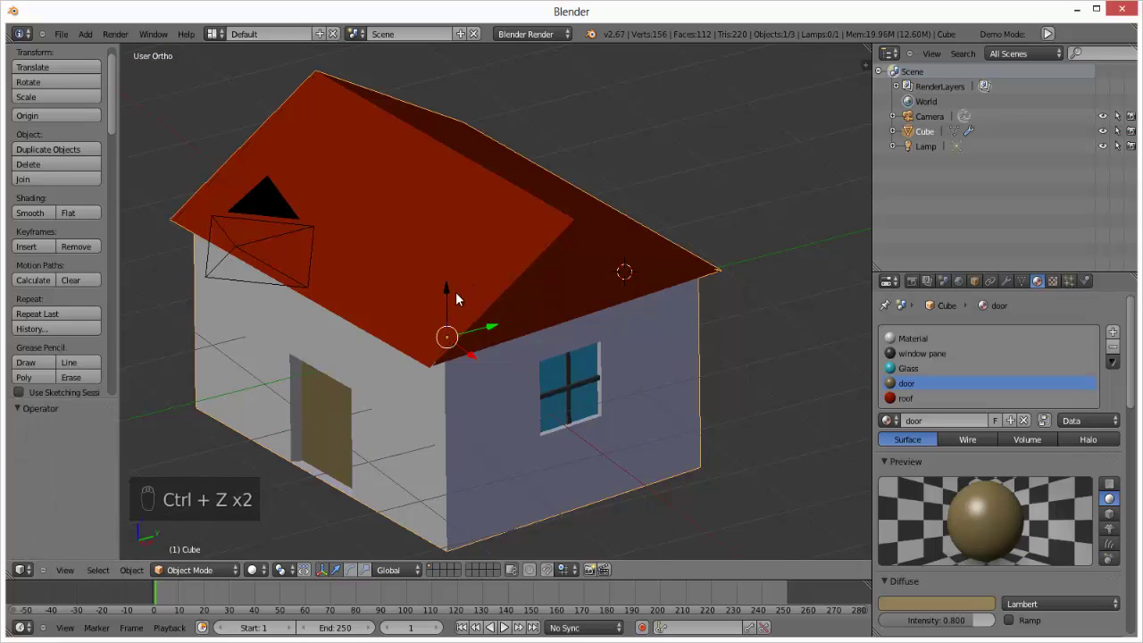
key("ctrl+z")
key("ctrl+z")
key("ctrl+z")
key("ctrl+z")
key("ctrl+z")
key("ctrl+z")
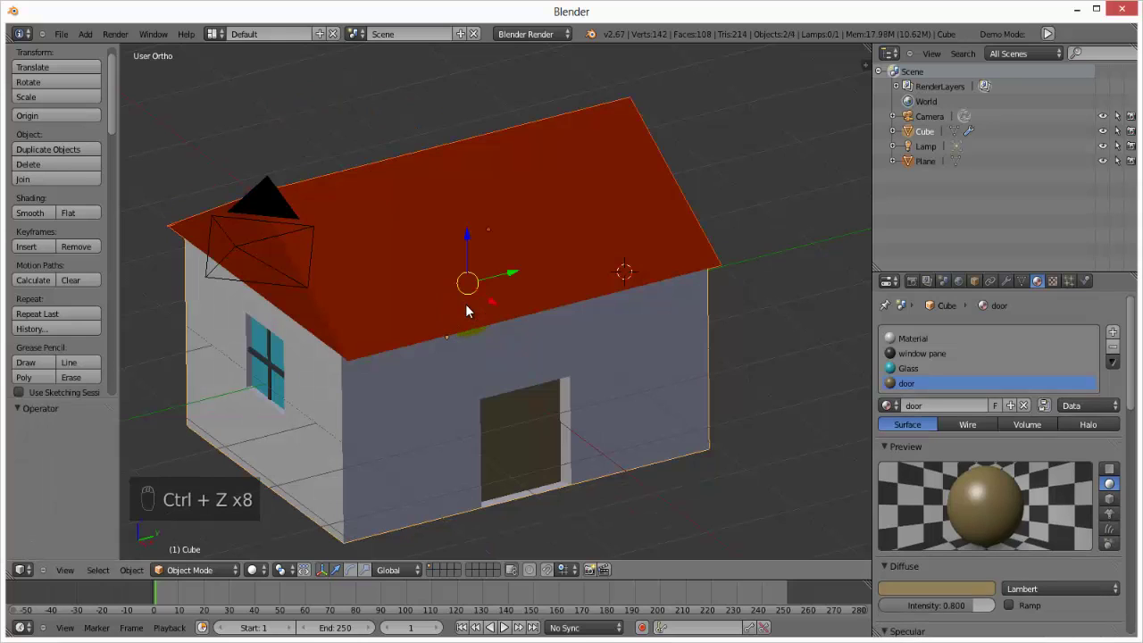
key("ctrl+z")
key("ctrl+z")
Select the roof's entire mesh in Edit Mode, remove doubles with a merge distance of 0.0001 and return to Object Mode
right_click(487, 237)
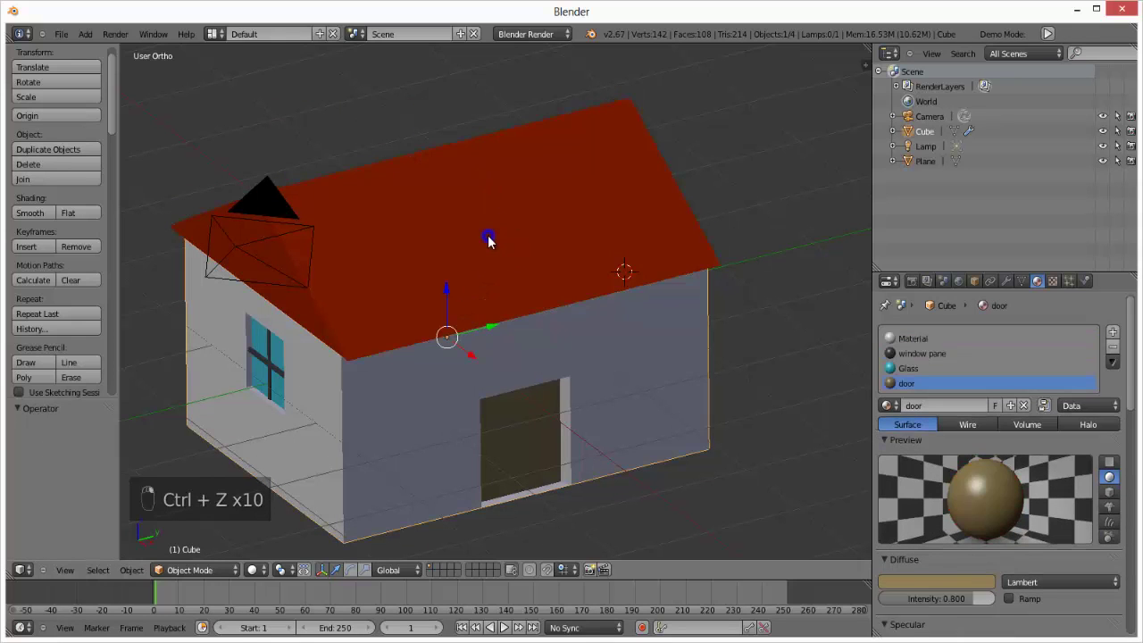
right_click(487, 238)
key("Tab")
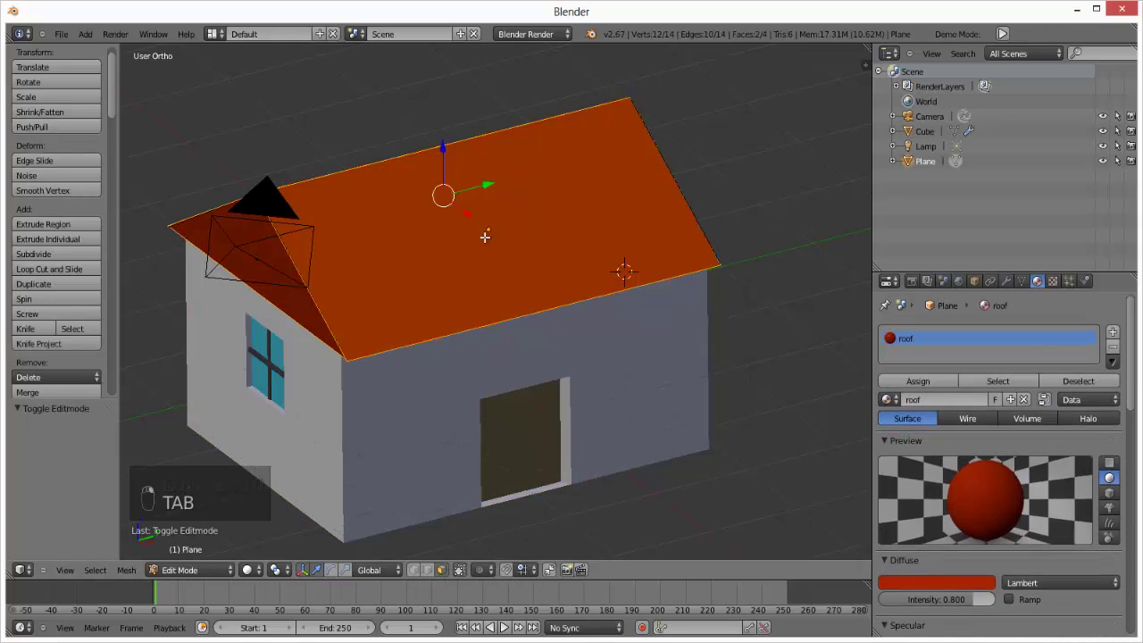
key("a")
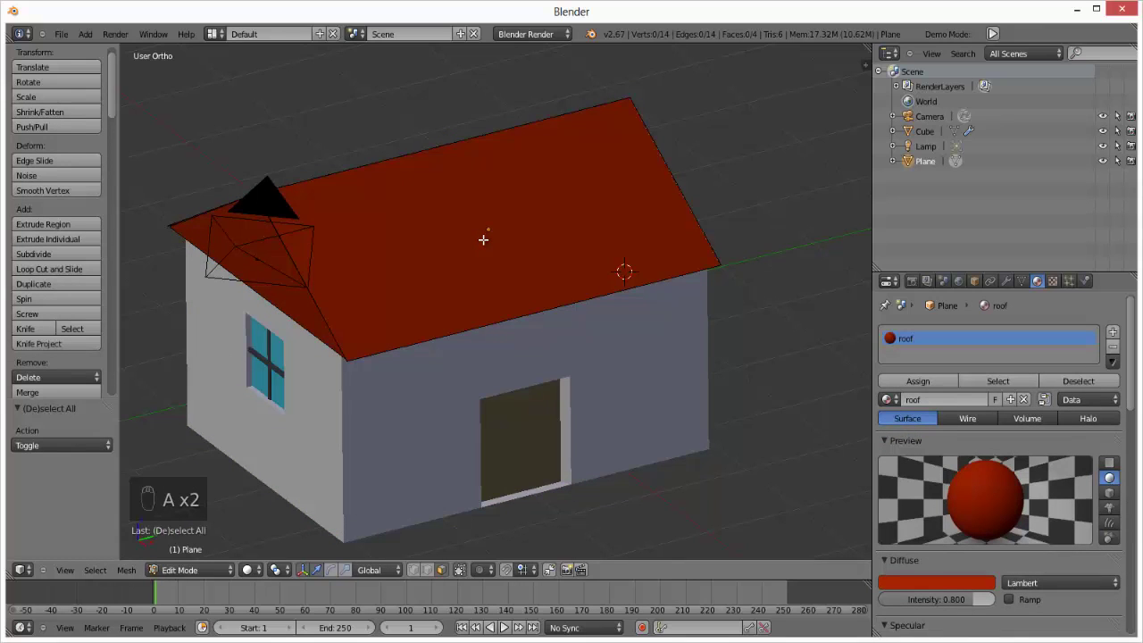
key("a")
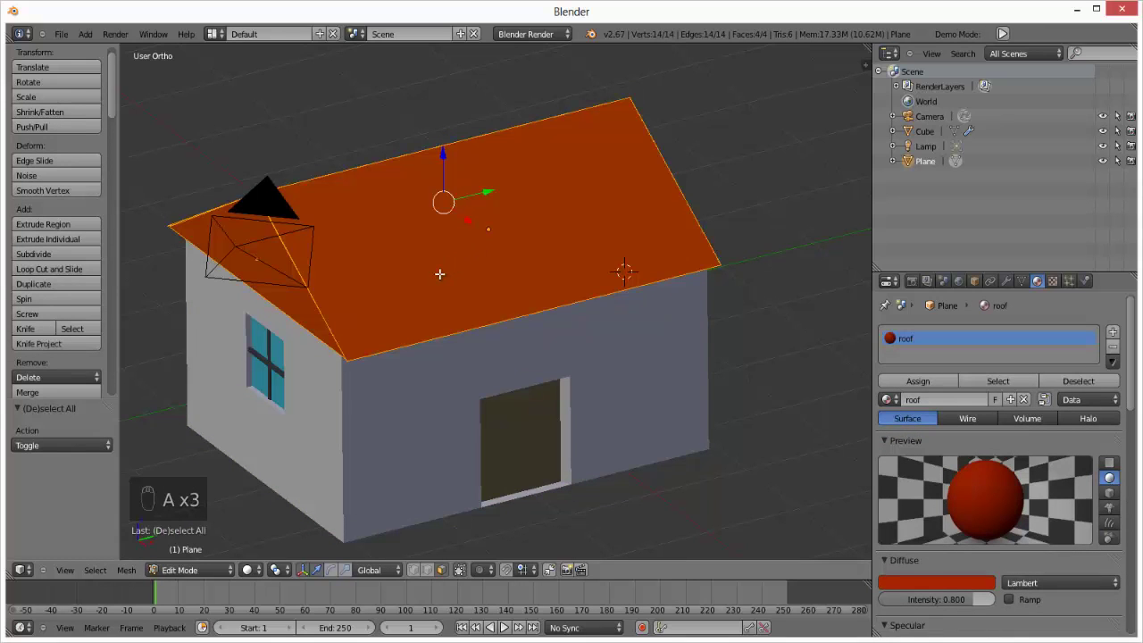
key("w")
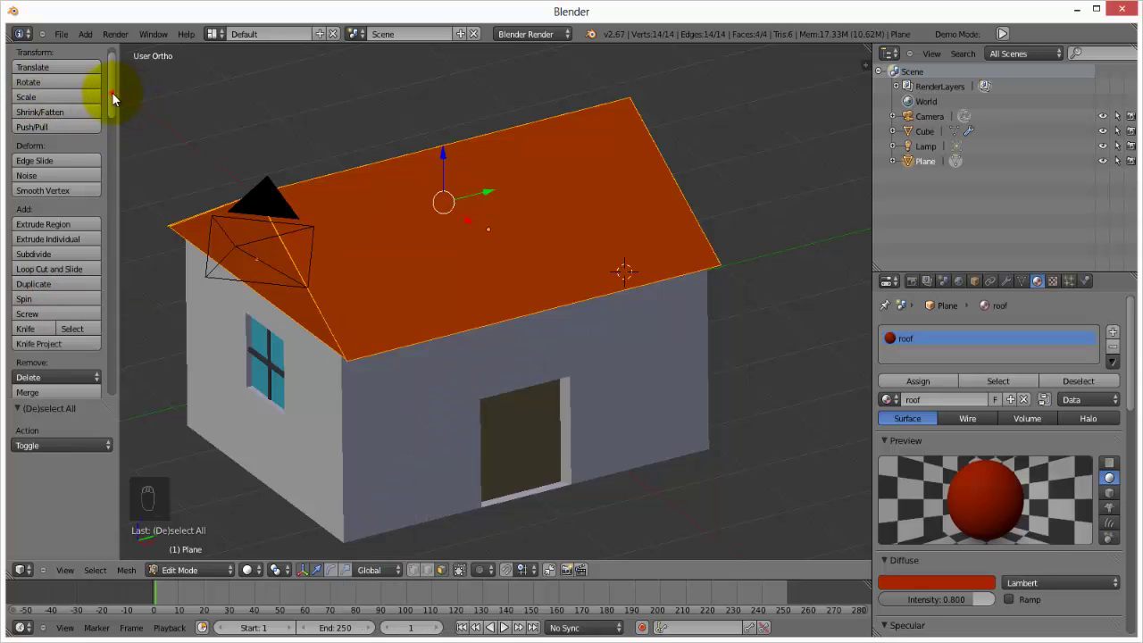
left_click_drag(111, 92, 117, 133)
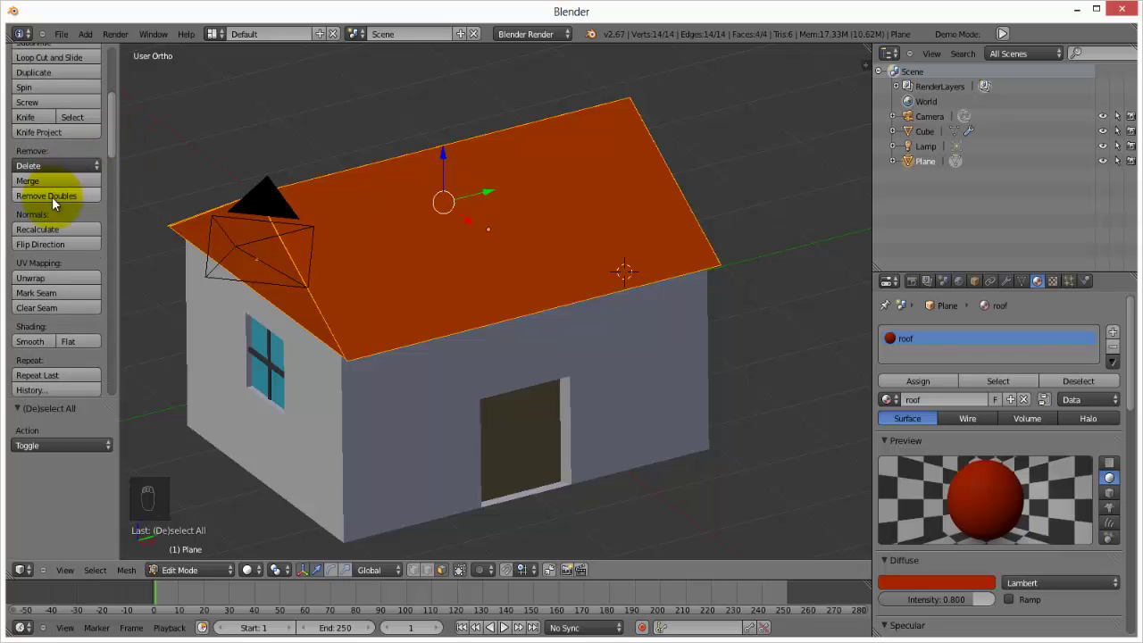
left_click(52, 196)
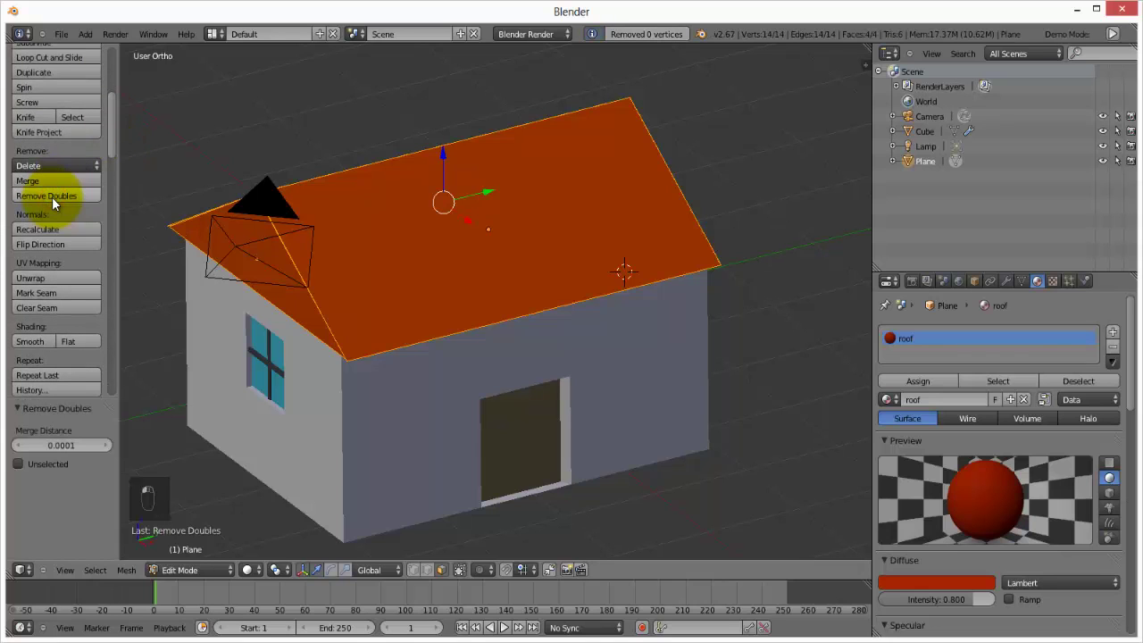
mouse_move(525, 264)
middle_mouse_down()
mouse_move(553, 265)
mouse_move(526, 264)
middle_mouse_up()
key("Tab")
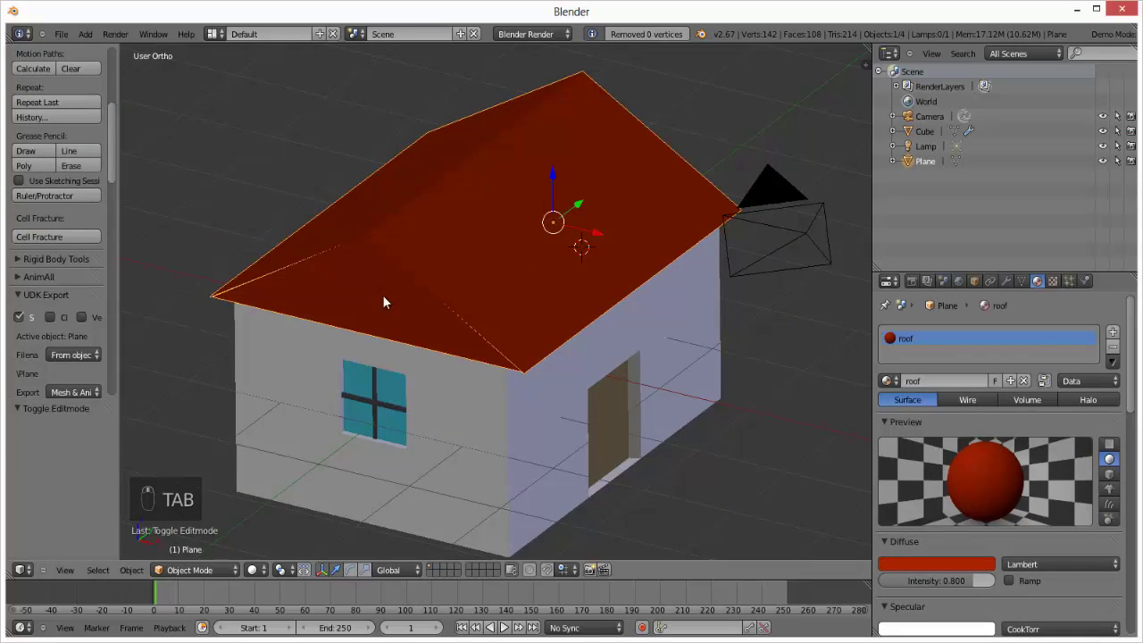
Put the roof back in Edit Mode and render the frame from the camera view
middle_click_drag(384, 303, 434, 324)
middle_click_drag(523, 357, 415, 349)
key("Tab")
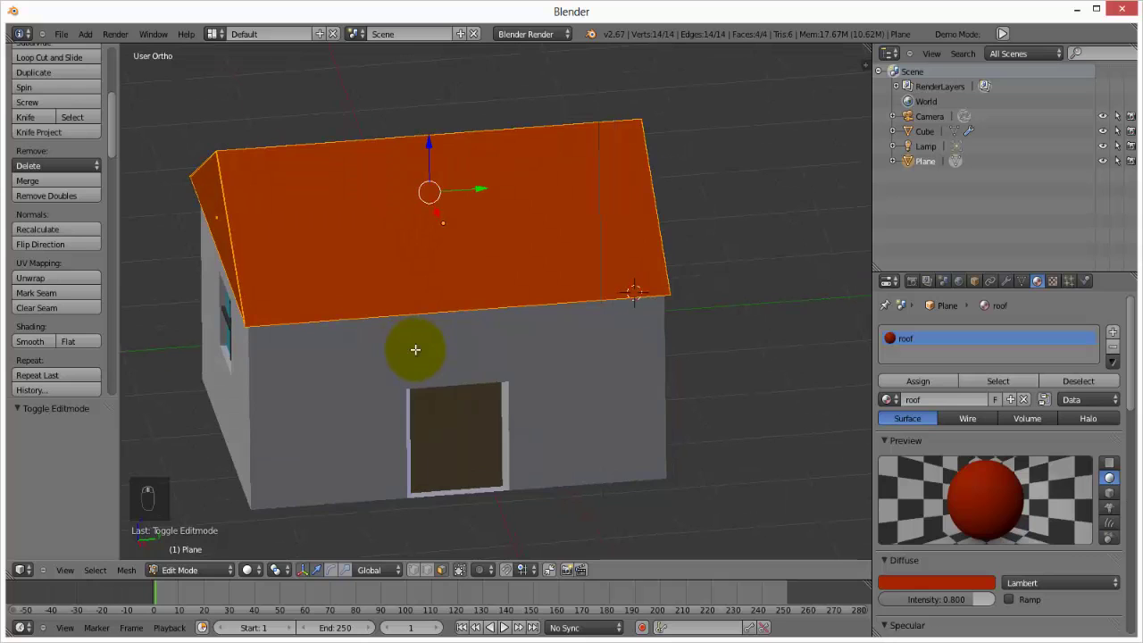
key("KP_0")
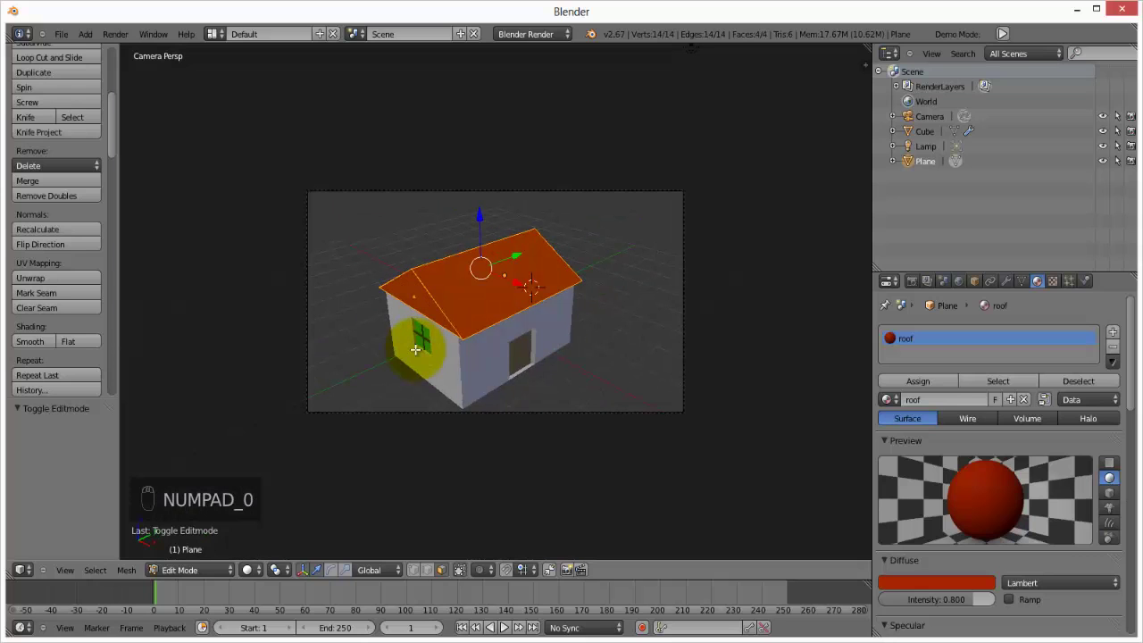
key("F12")
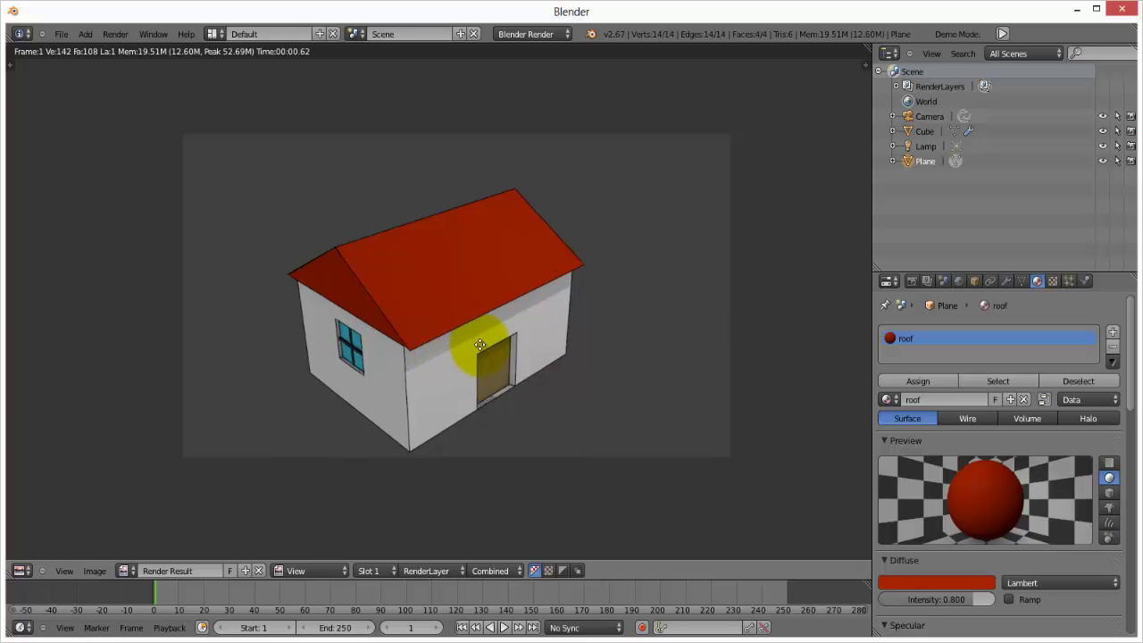
Examine the rendered roof, window and door up close, close the render and leave the camera view
middle_click_drag(443, 358, 490, 339)
scroll(540, 339, "up", 1)
scroll(540, 339, "up", 3)
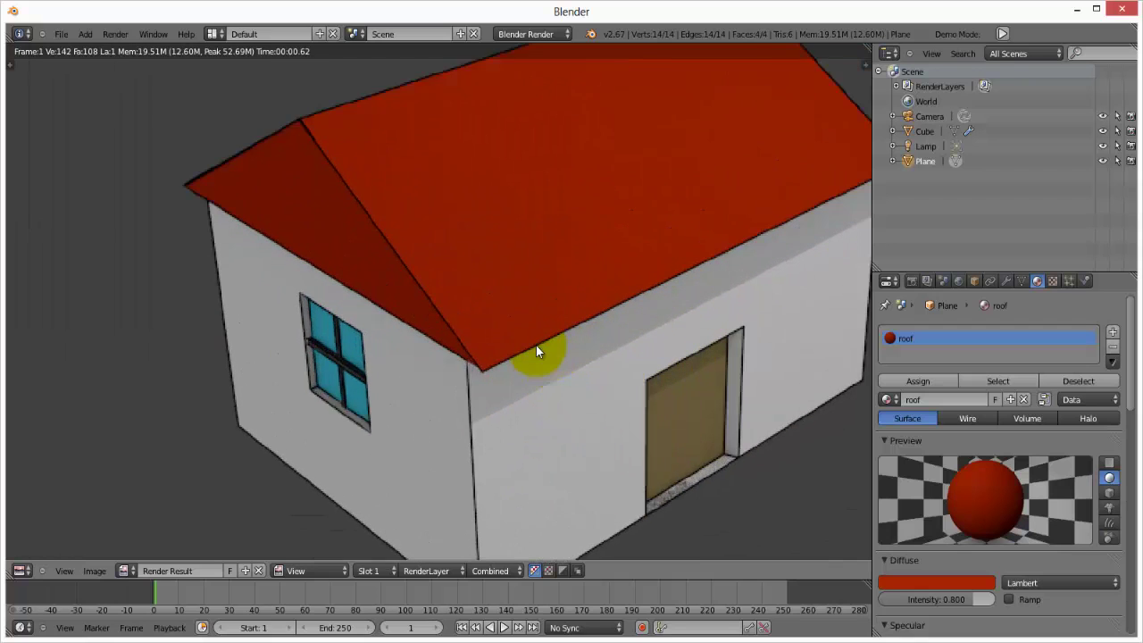
scroll(535, 345, "down", 2)
scroll(535, 345, "down", 3)
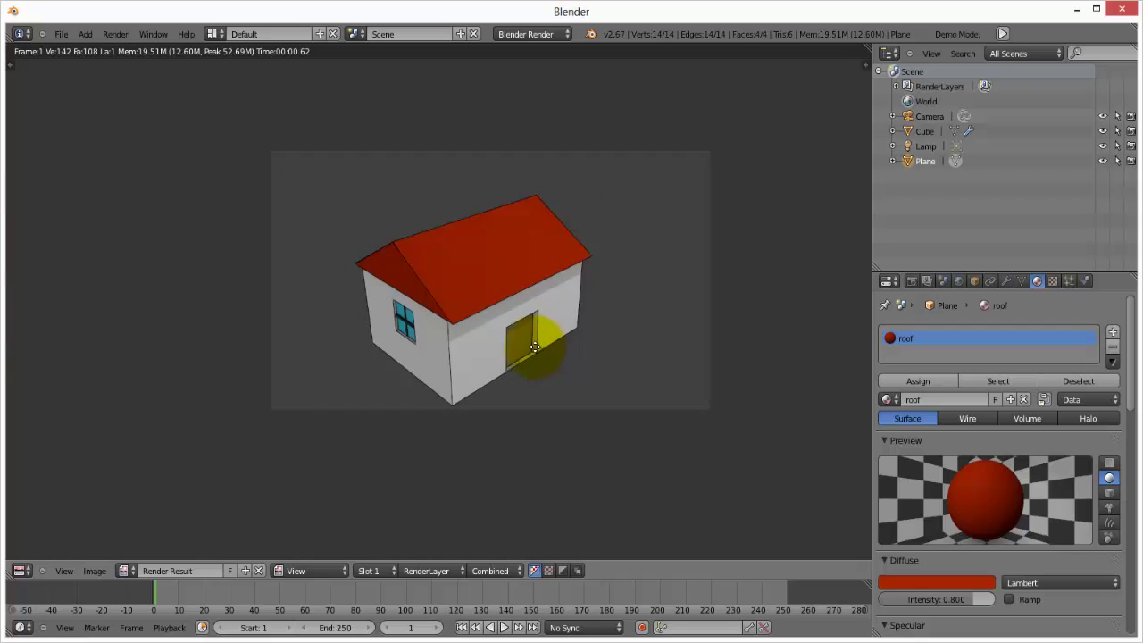
middle_click_drag(575, 343, 543, 382)
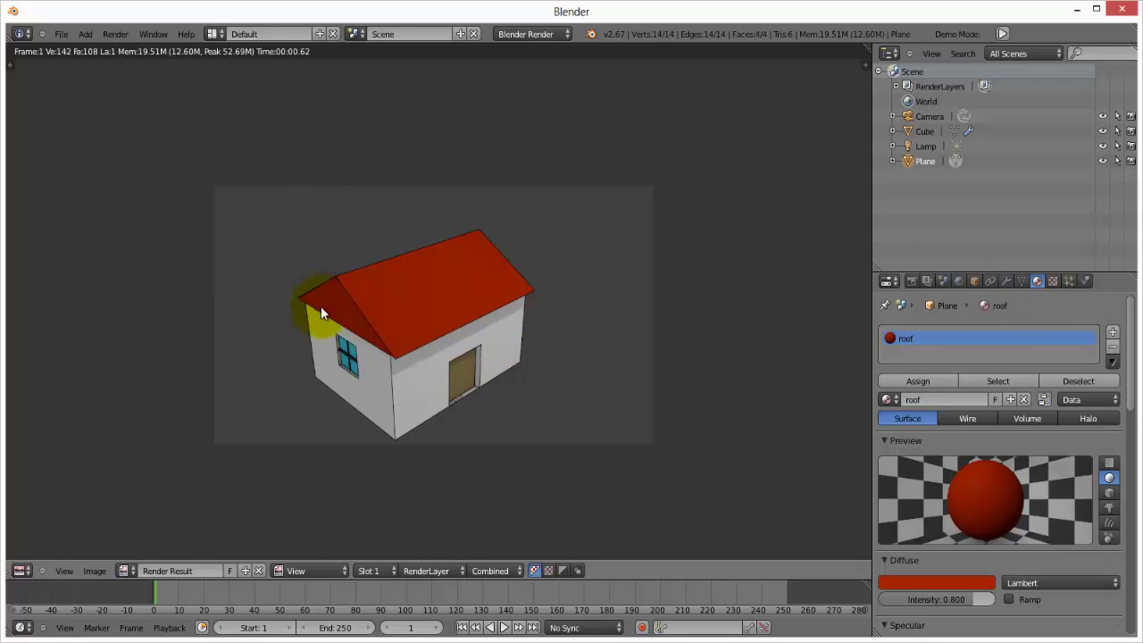
scroll(335, 312, "down", 2)
middle_click_drag(431, 363, 383, 380)
key("Escape")
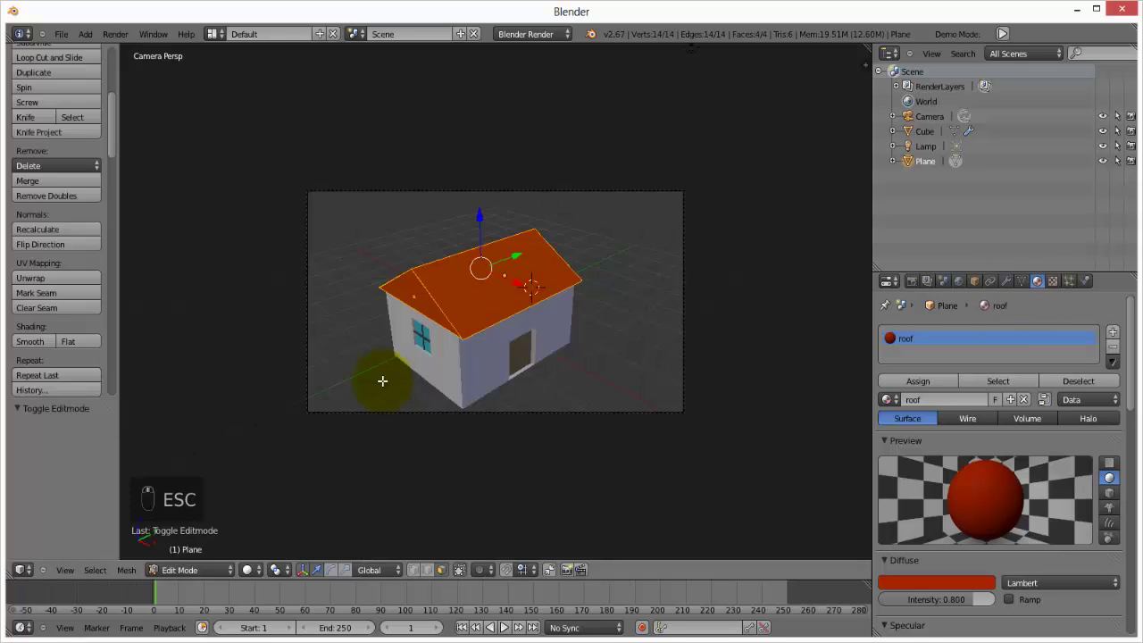
scroll(384, 380, "up", 3)
key("KP_0")
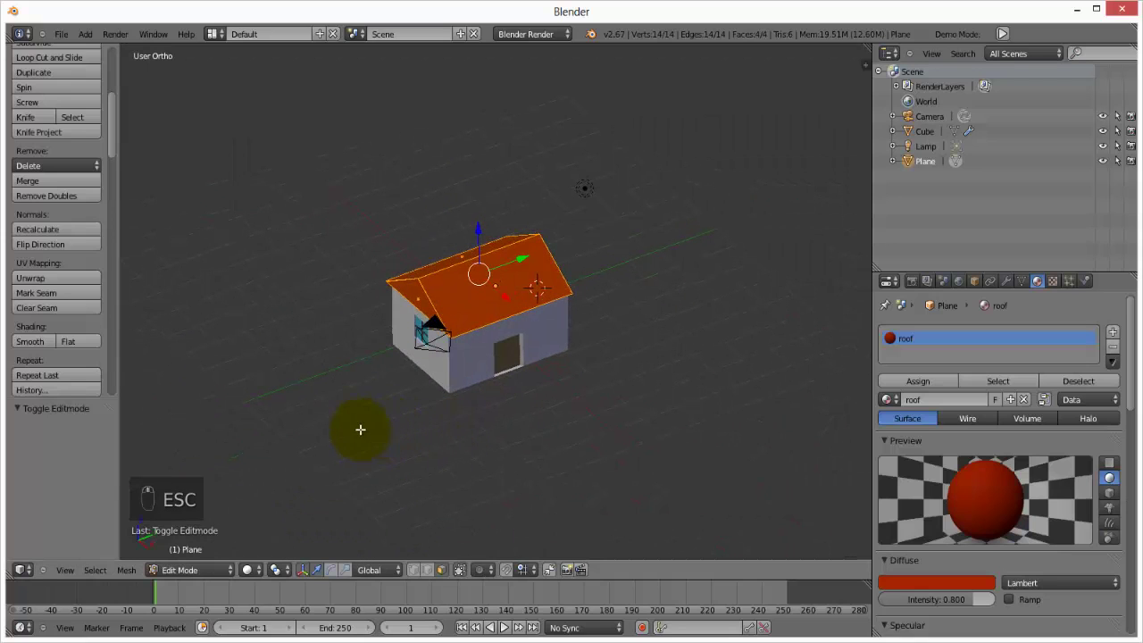
Render the current frame and examine the house's roof edges, window and door up close
middle_click_drag(503, 395, 438, 400)
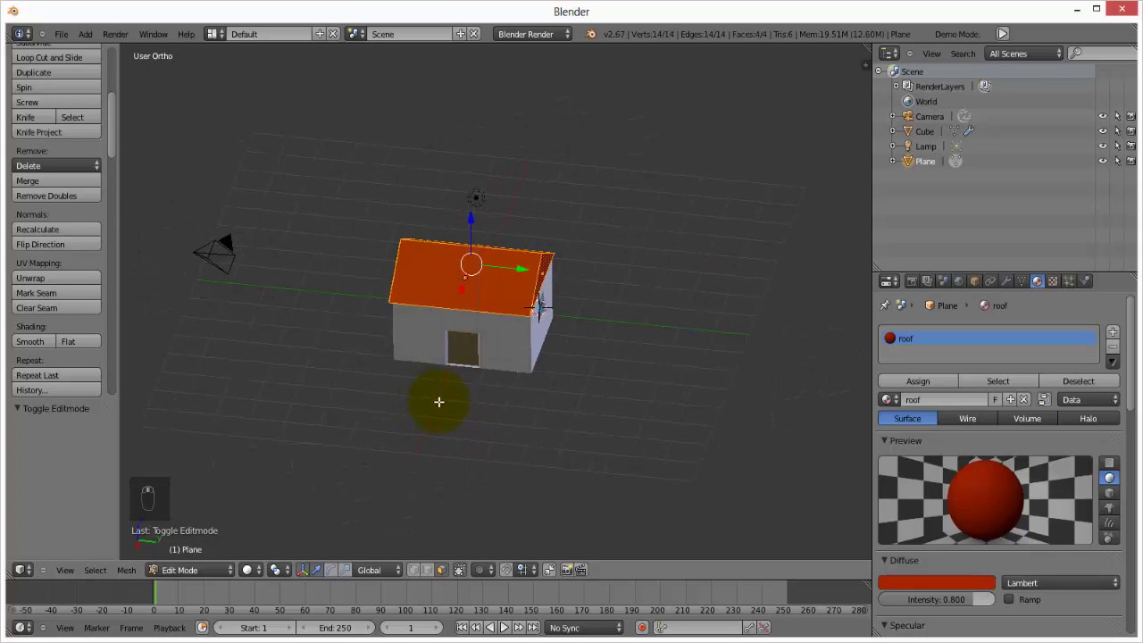
left_click(911, 282)
left_click(922, 351)
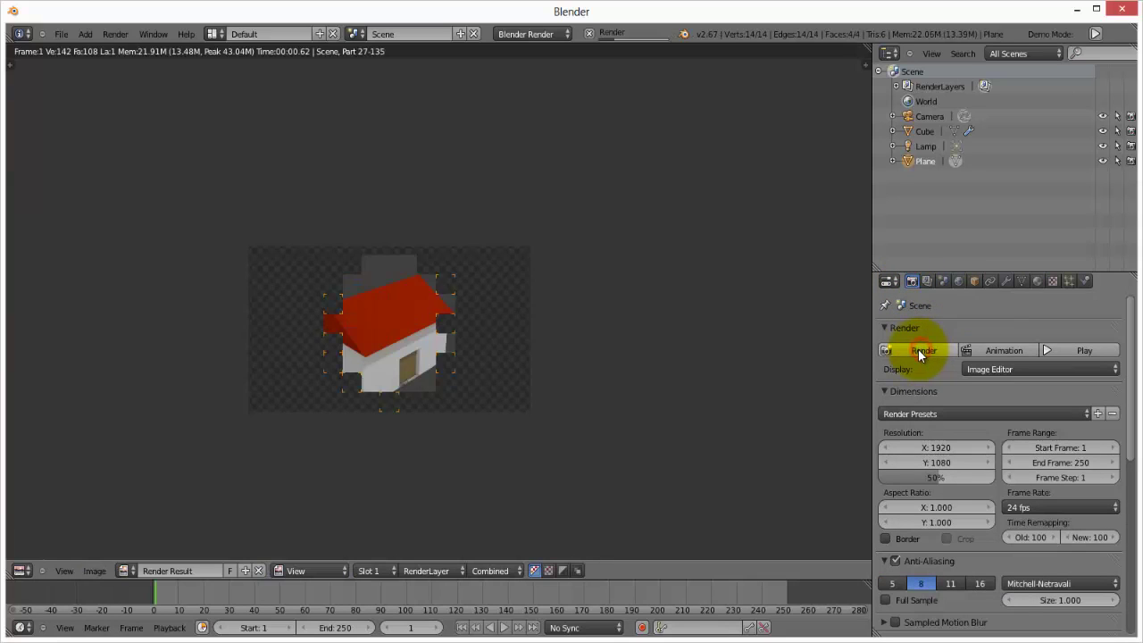
scroll(436, 303, "up", 4)
middle_click_drag(392, 372, 534, 280)
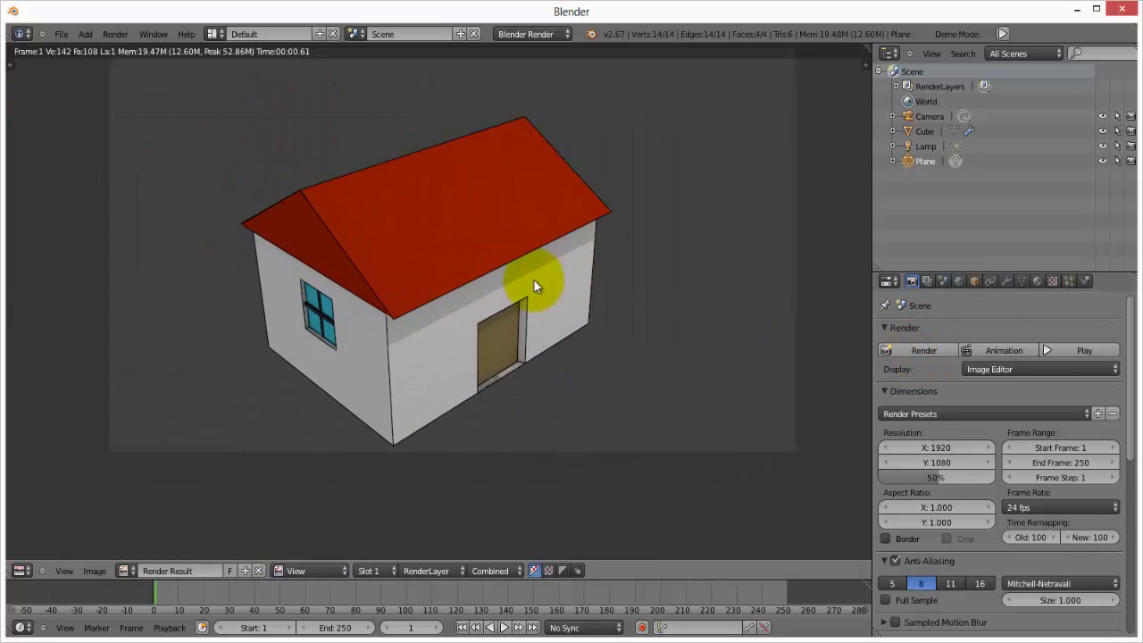
scroll(485, 311, "up", 3)
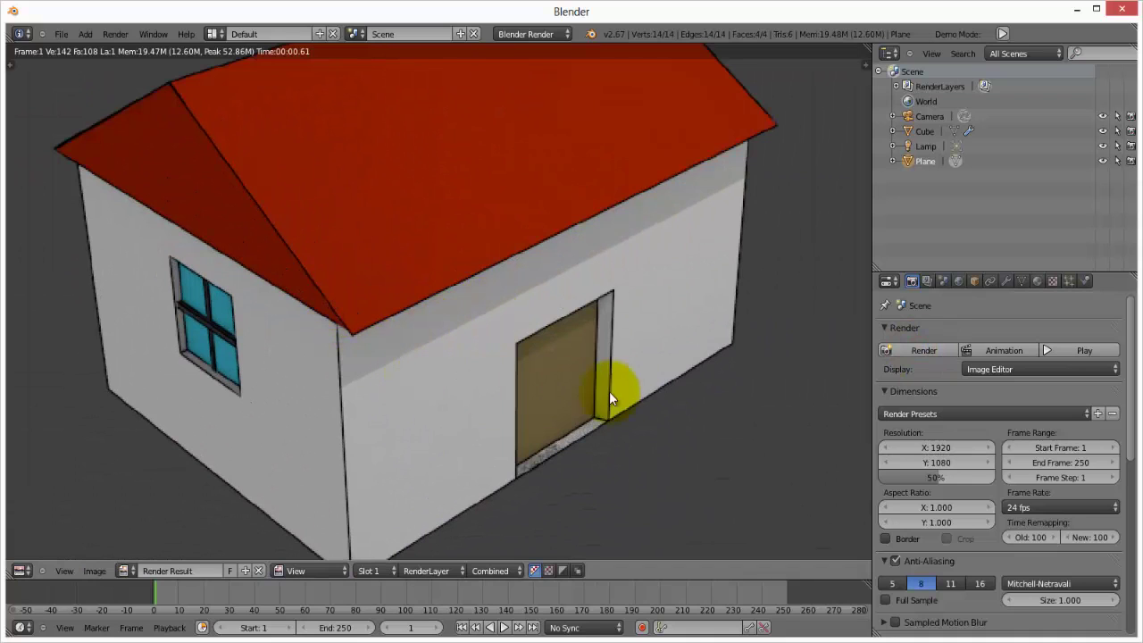
scroll(575, 332, "down", 2)
scroll(905, 497, "down", 3)
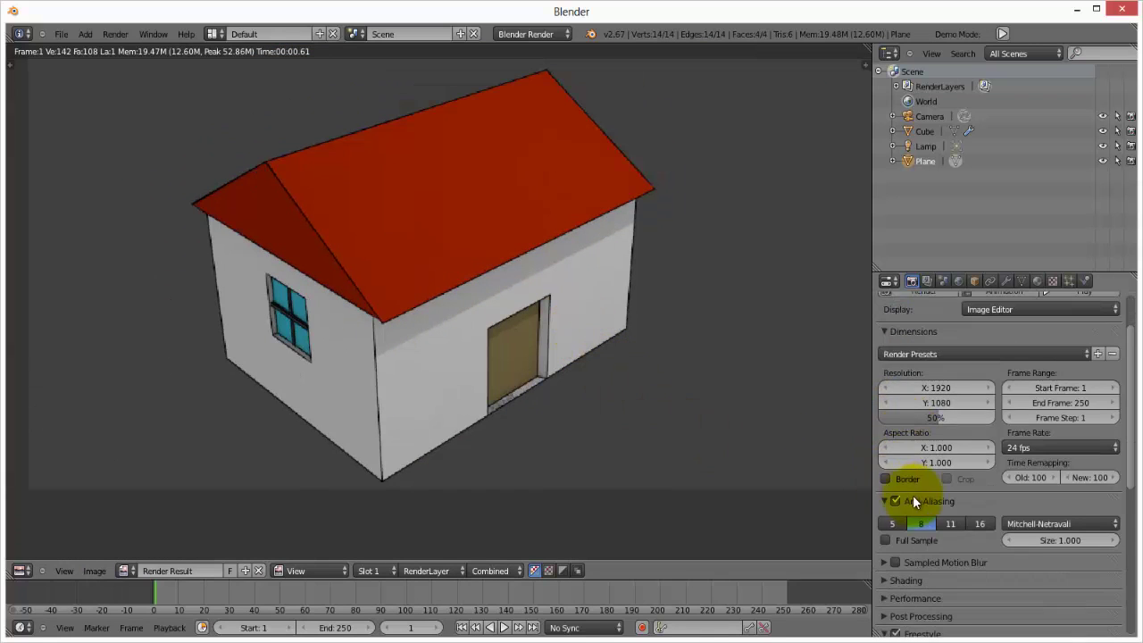
Turn off Freestyle in the render settings and render the frame without outlines
scroll(912, 507, "up", 3)
scroll(945, 540, "down", 3)
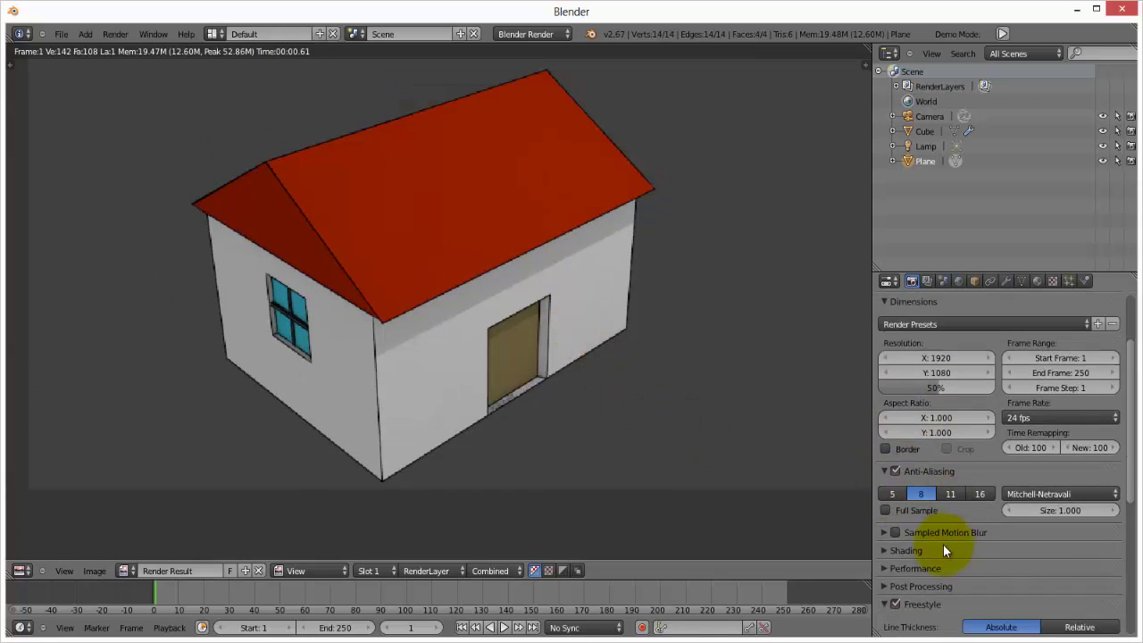
left_click(895, 605)
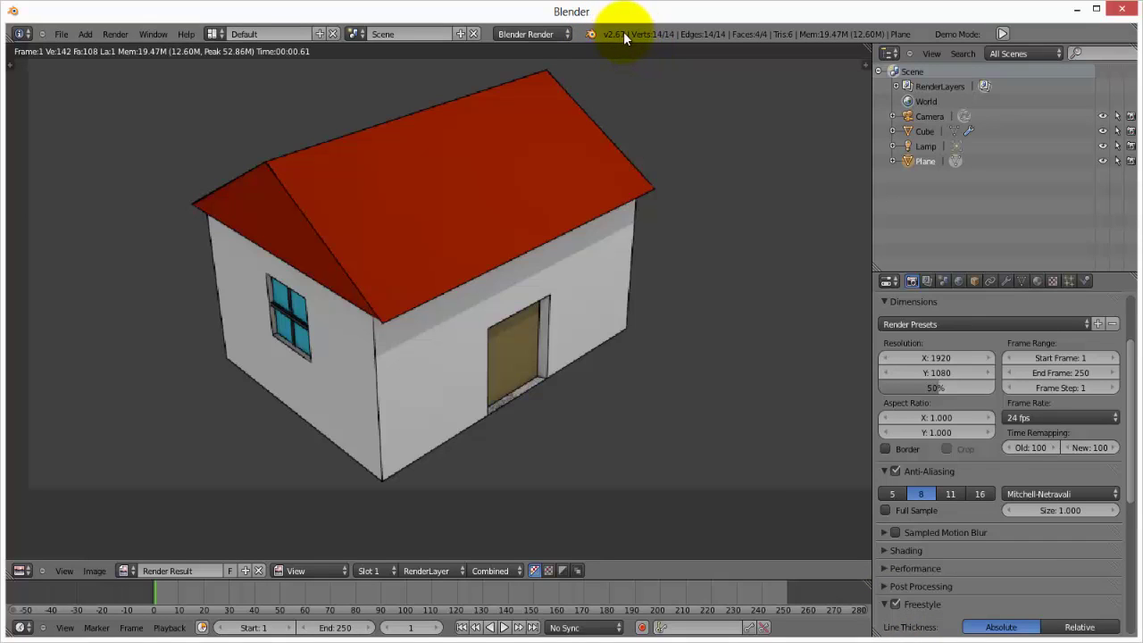
left_click(895, 605)
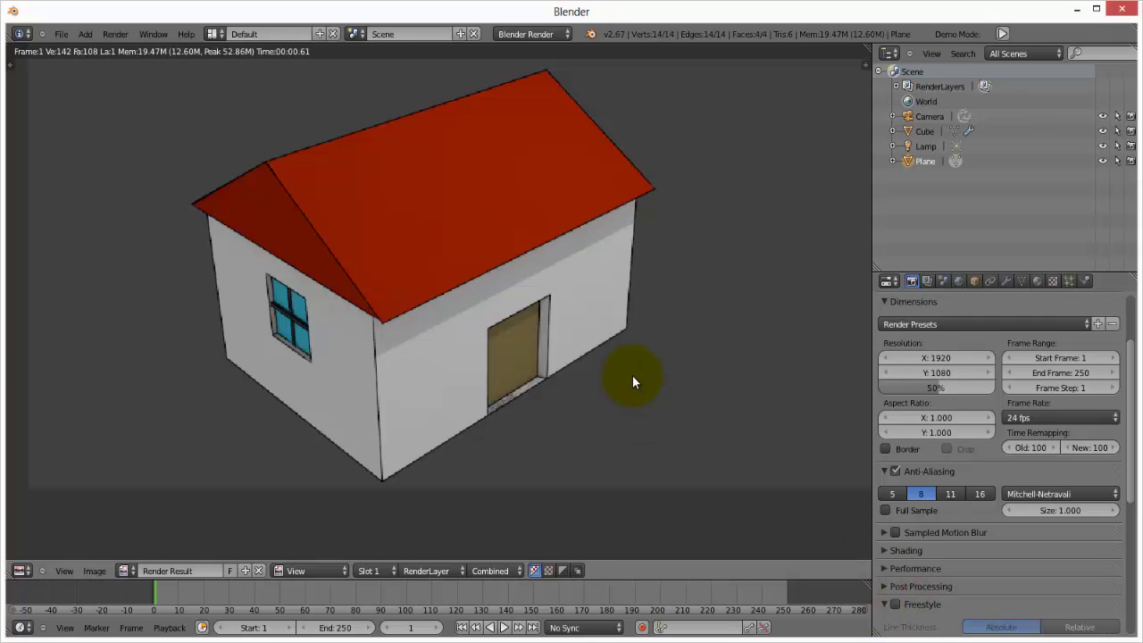
key("F12")
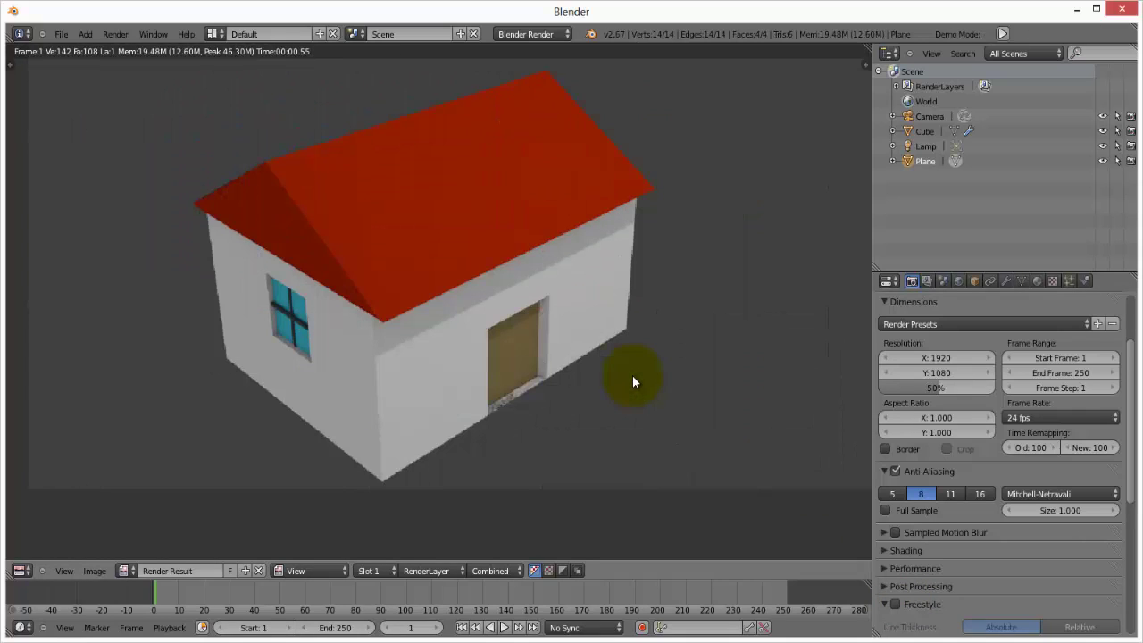
Turn Freestyle back on, render the frame and inspect the outlined house
left_click(895, 605)
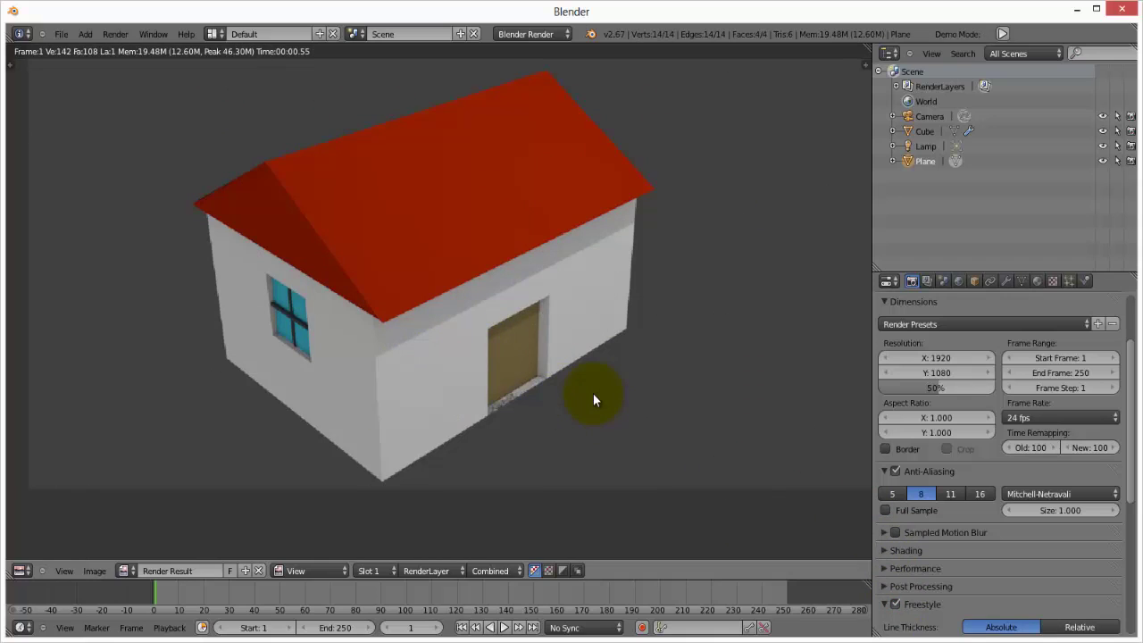
key("F12")
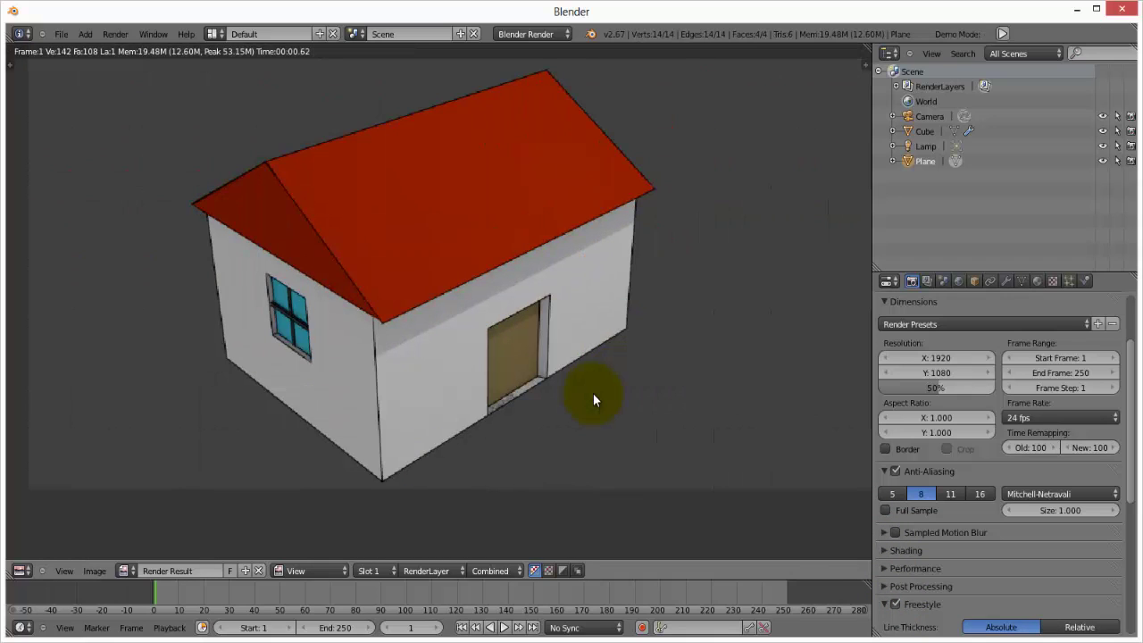
scroll(449, 333, "up", 3)
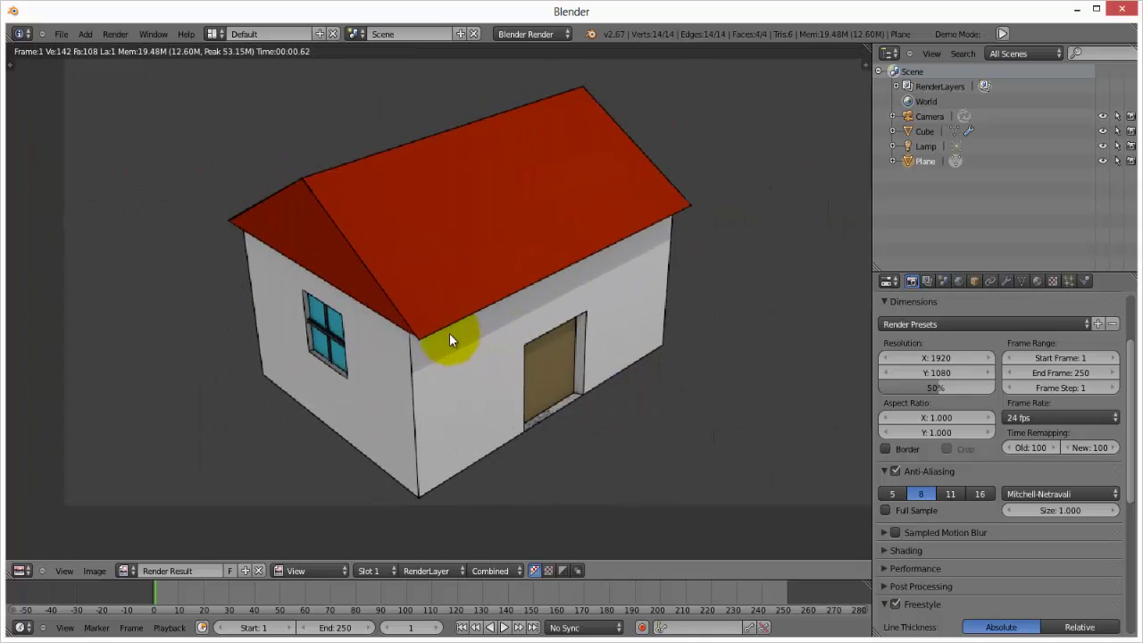
scroll(480, 388, "down", 1)
scroll(480, 387, "down", 1)
middle_click_drag(470, 384, 440, 394)
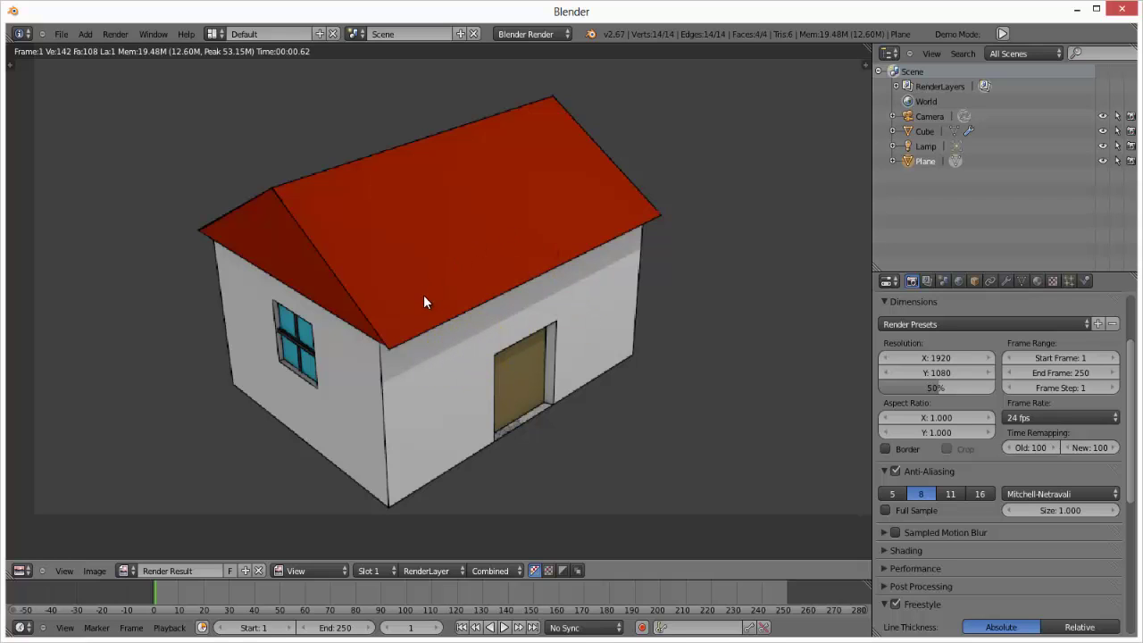
scroll(424, 303, "down", 1)
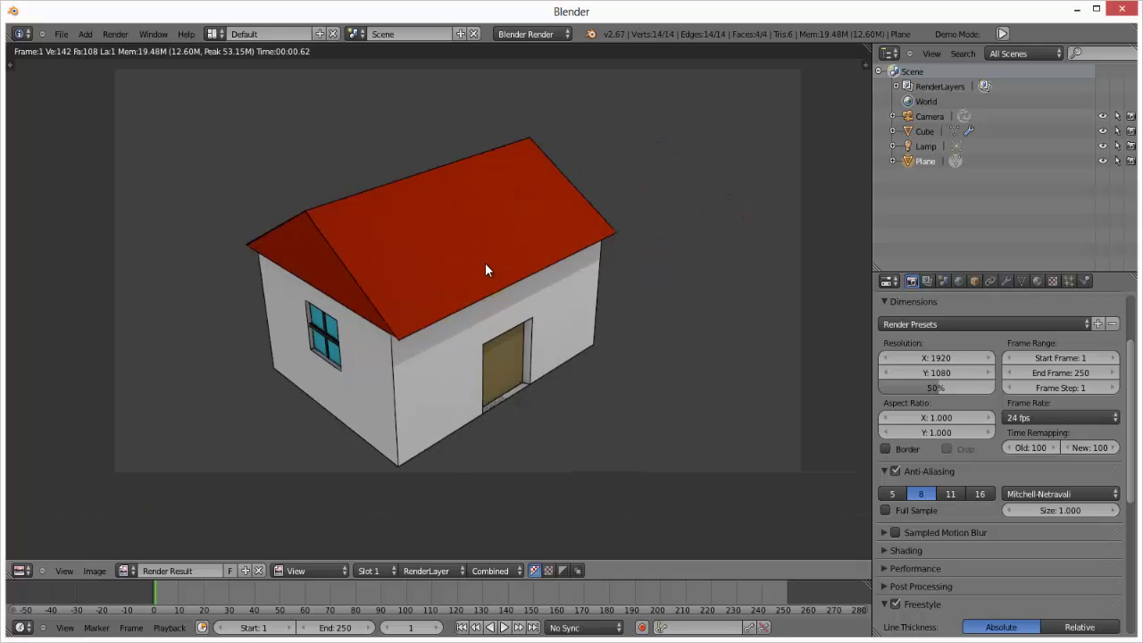
Start saving the render as an image and browse to the folder G:\BLENDER STUFF\Renders\Images
key("F3")
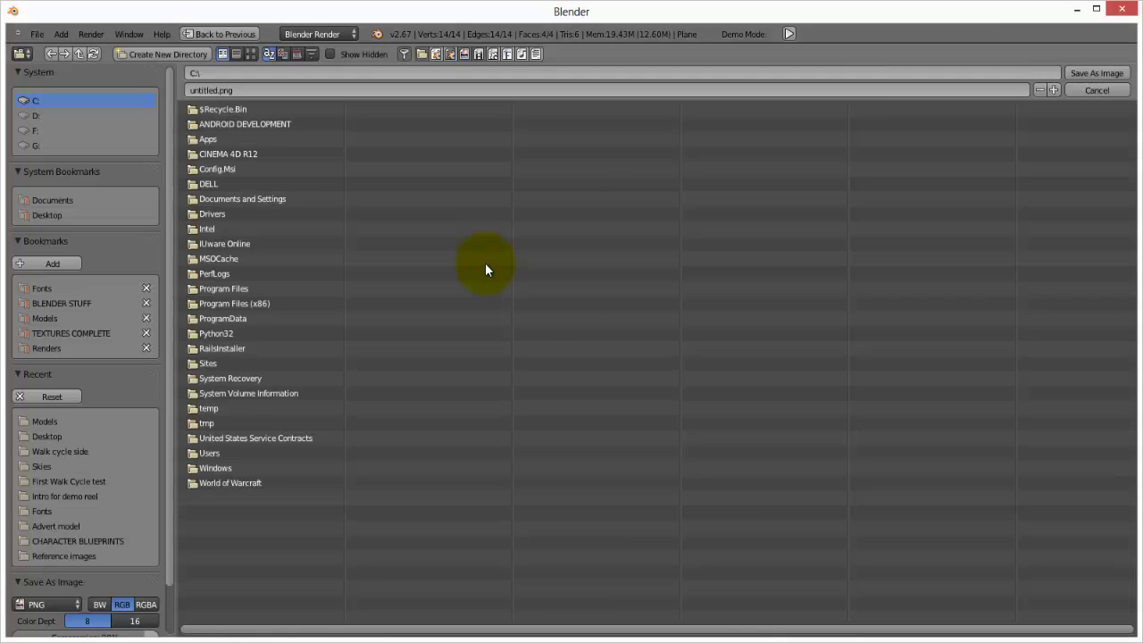
left_click(55, 303)
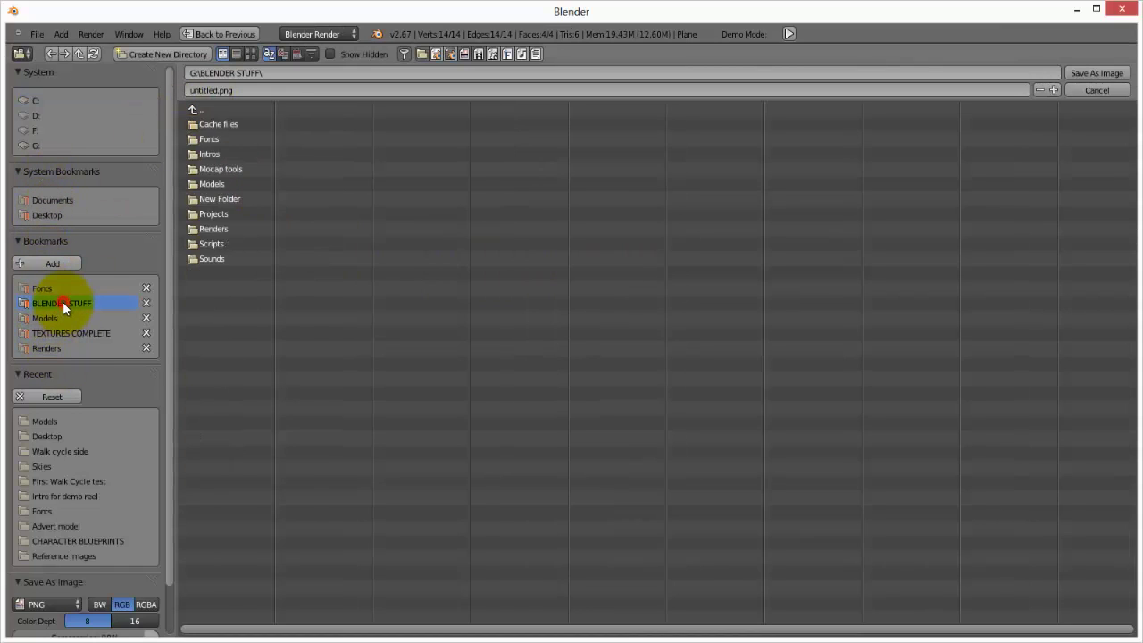
left_click(206, 228)
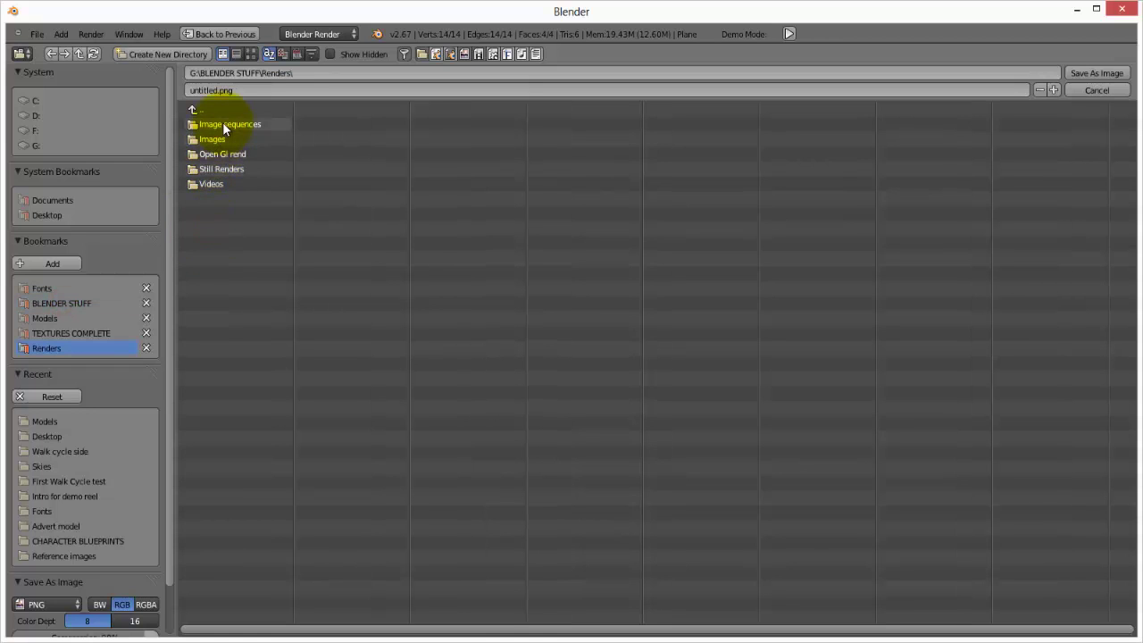
left_click(220, 138)
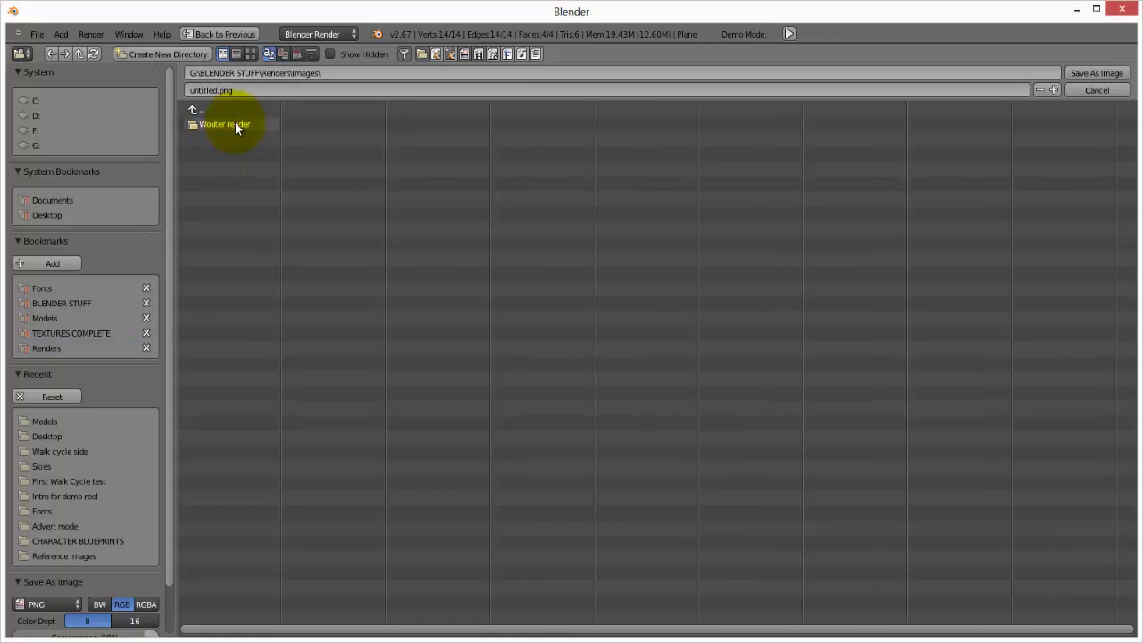
Name the image MyFirstRender.png and save it
left_click(236, 90)
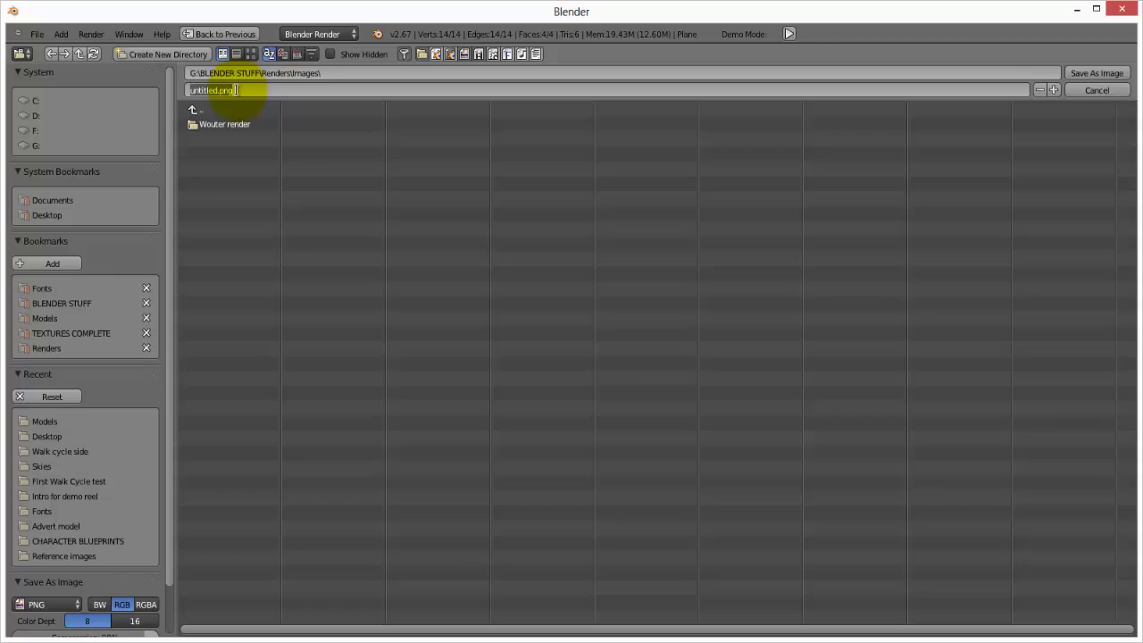
key("BackSpace")
type("Fir")
key("BackSpace")
key("BackSpace")
key("BackSpace")
type("MyFirstRender")
key("Return")
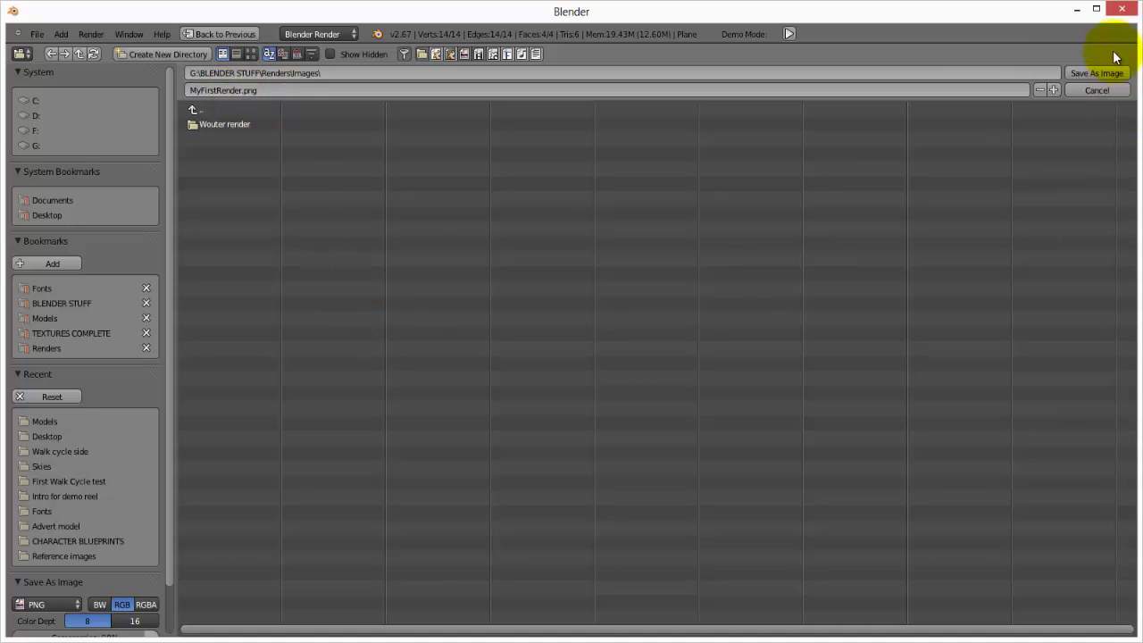
left_click(1096, 73)
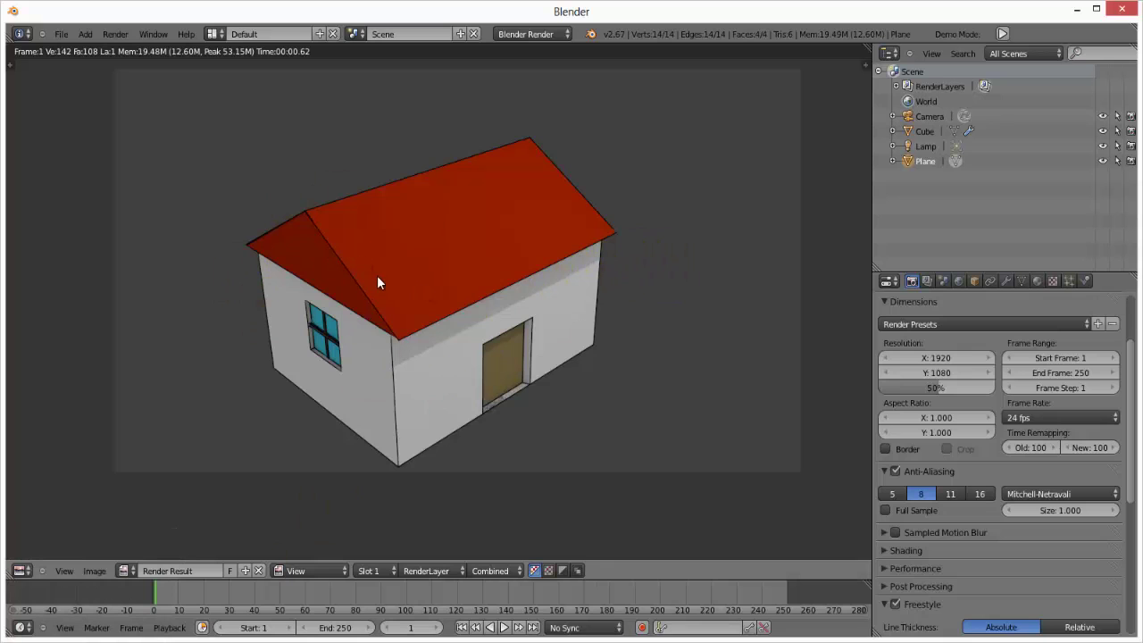
Close the render result and return the roof to Object Mode
key("Escape")
key("Escape")
key("Escape")
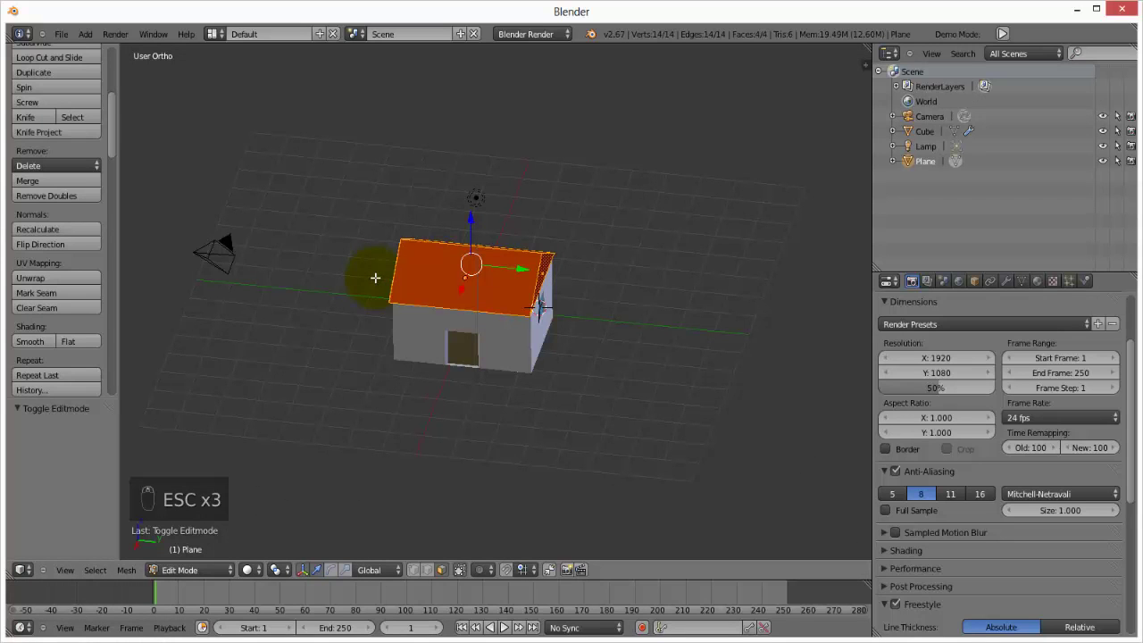
key("Tab")
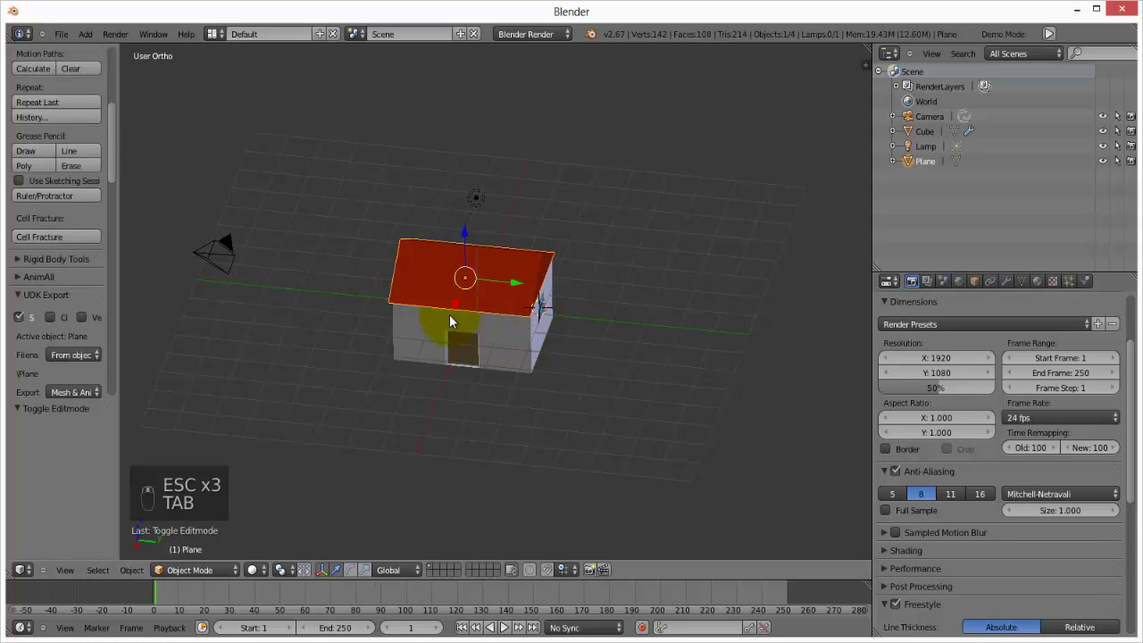
middle_click_drag(449, 315, 387, 314)
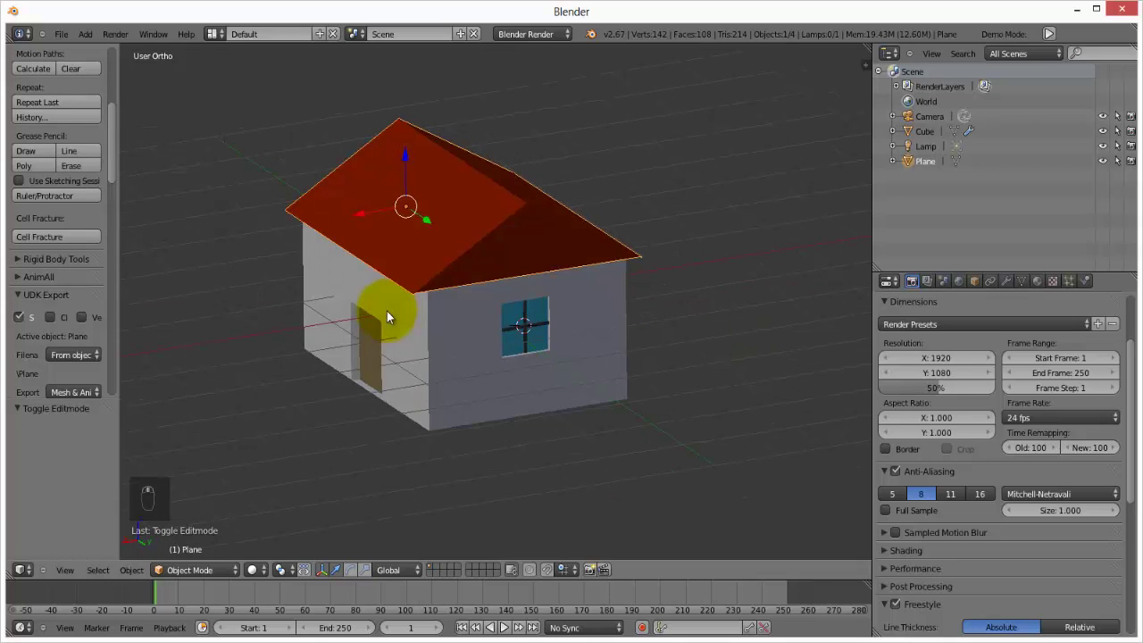
middle_click_drag(315, 278, 328, 357)
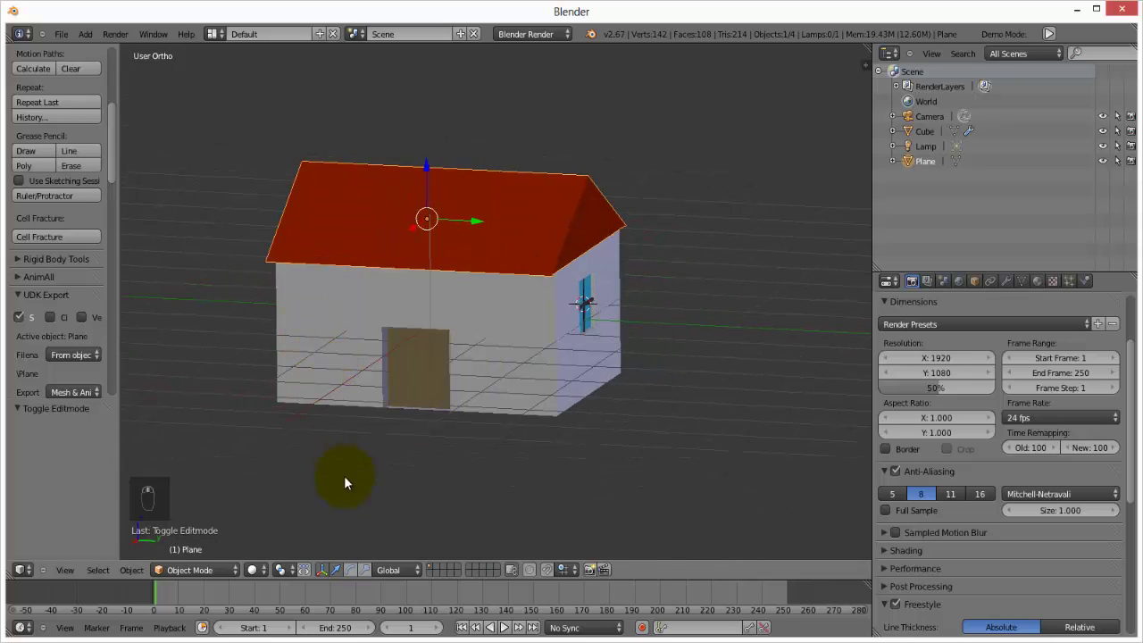
left_click(428, 566)
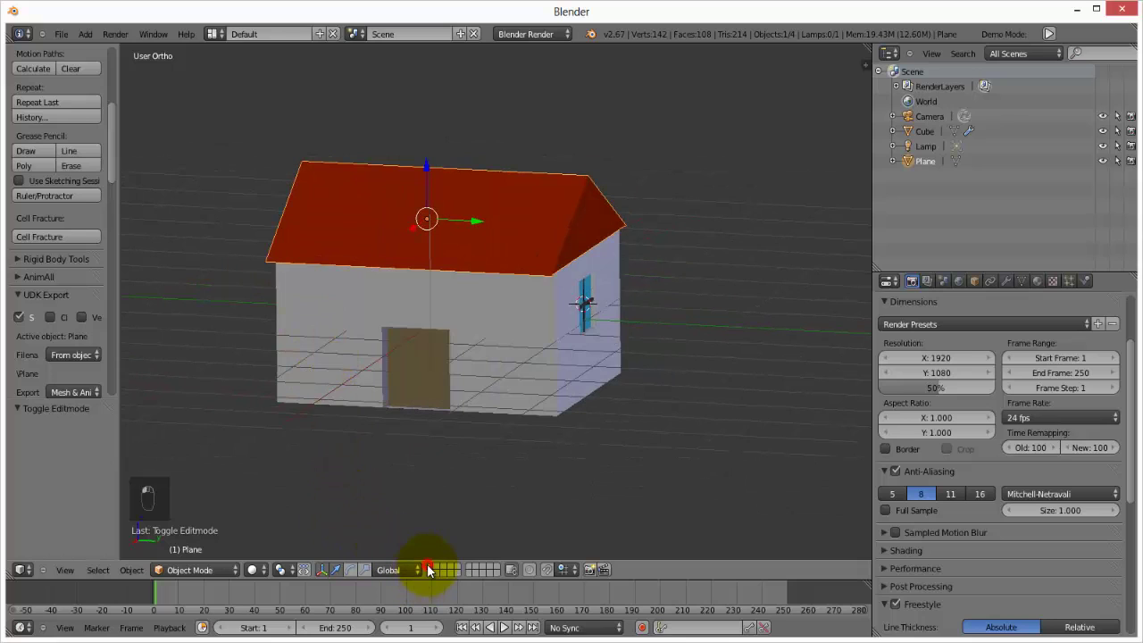
left_click(226, 569)
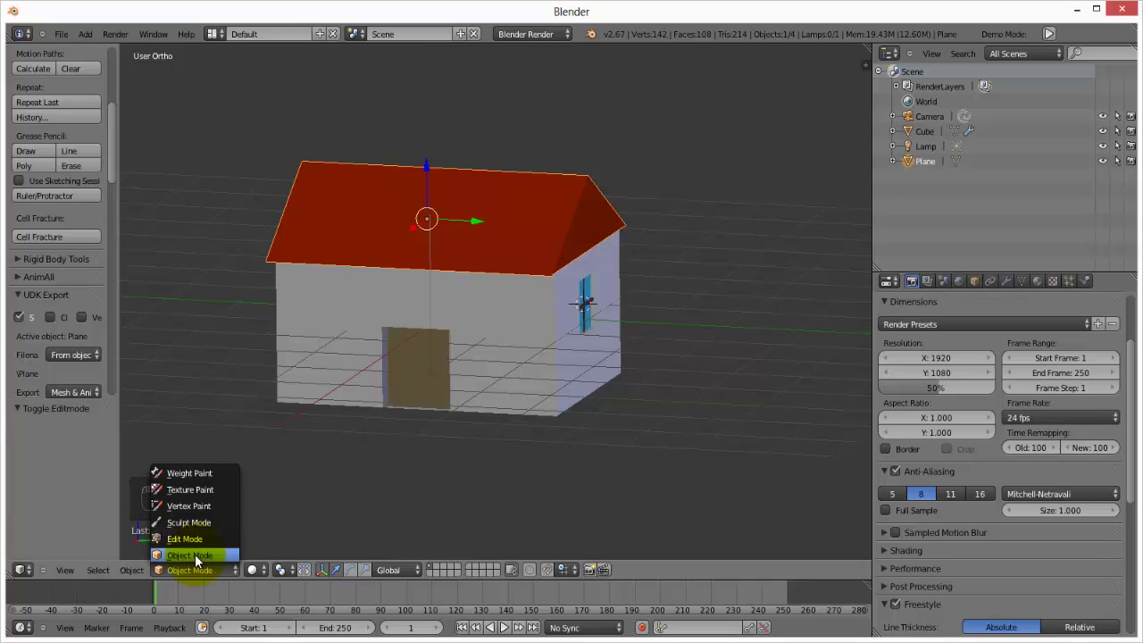
left_click(194, 554)
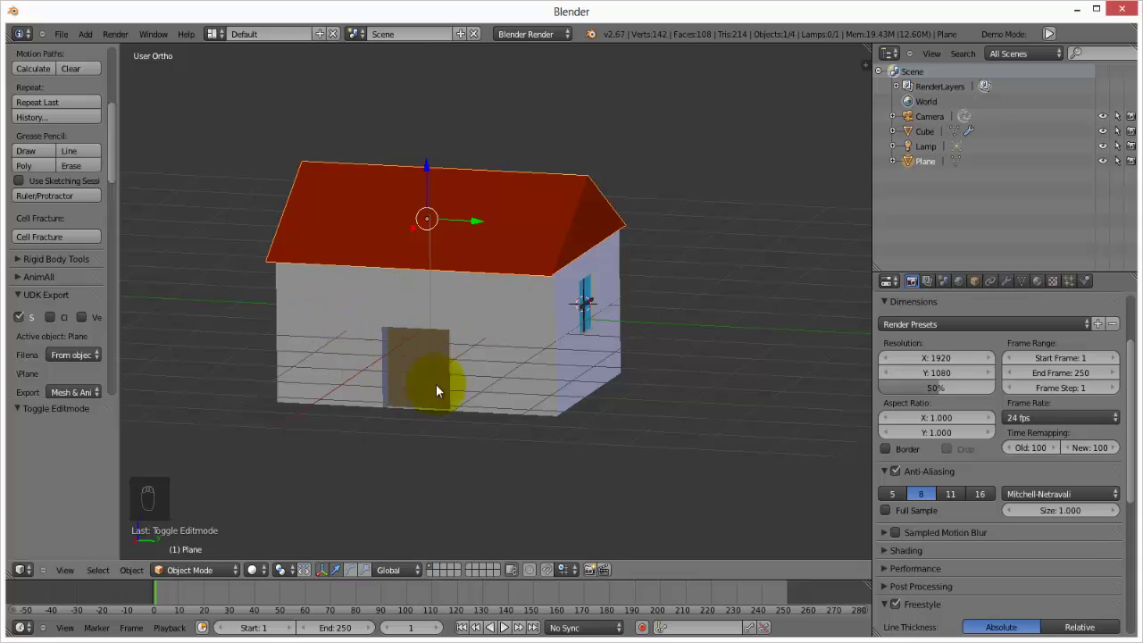
Preview the house in Texture and Wireframe viewport shading and return it to Solid
left_click(254, 571)
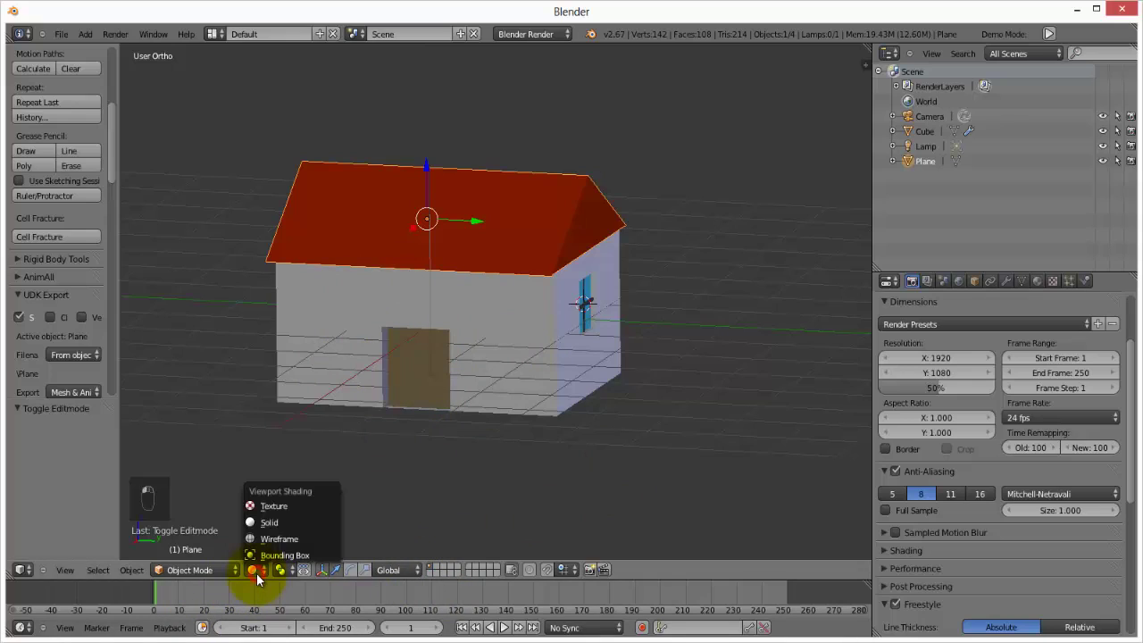
left_click(282, 507)
middle_click_drag(515, 378, 516, 350)
key("z")
key("z")
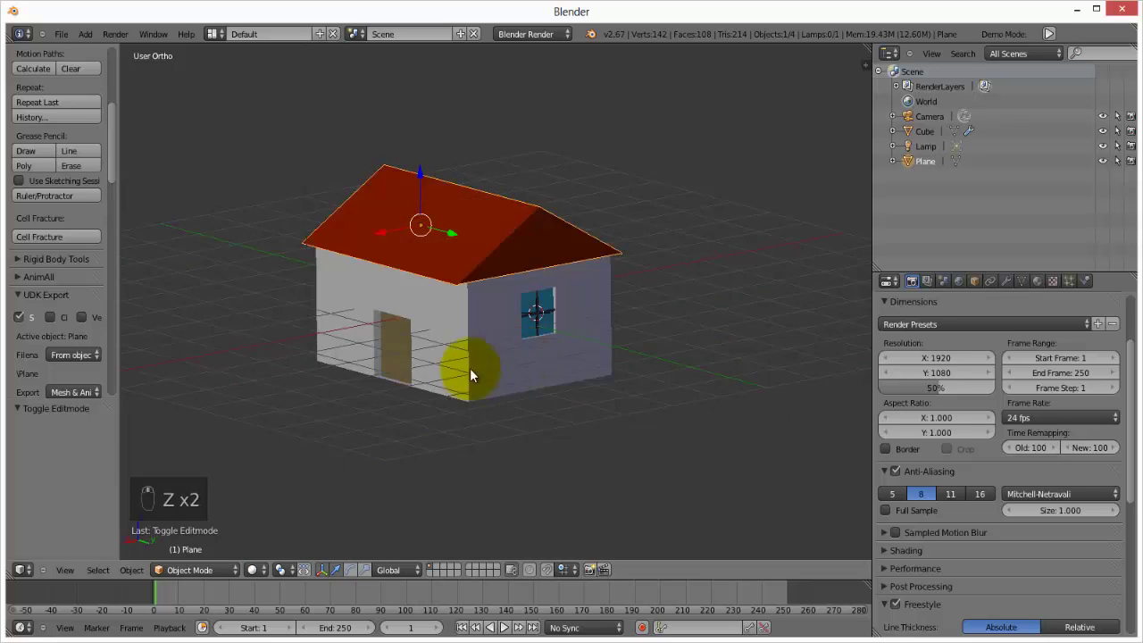
mouse_move(432, 377)
middle_mouse_down()
mouse_move(589, 348)
mouse_move(440, 361)
mouse_move(339, 351)
mouse_move(392, 379)
middle_mouse_up()
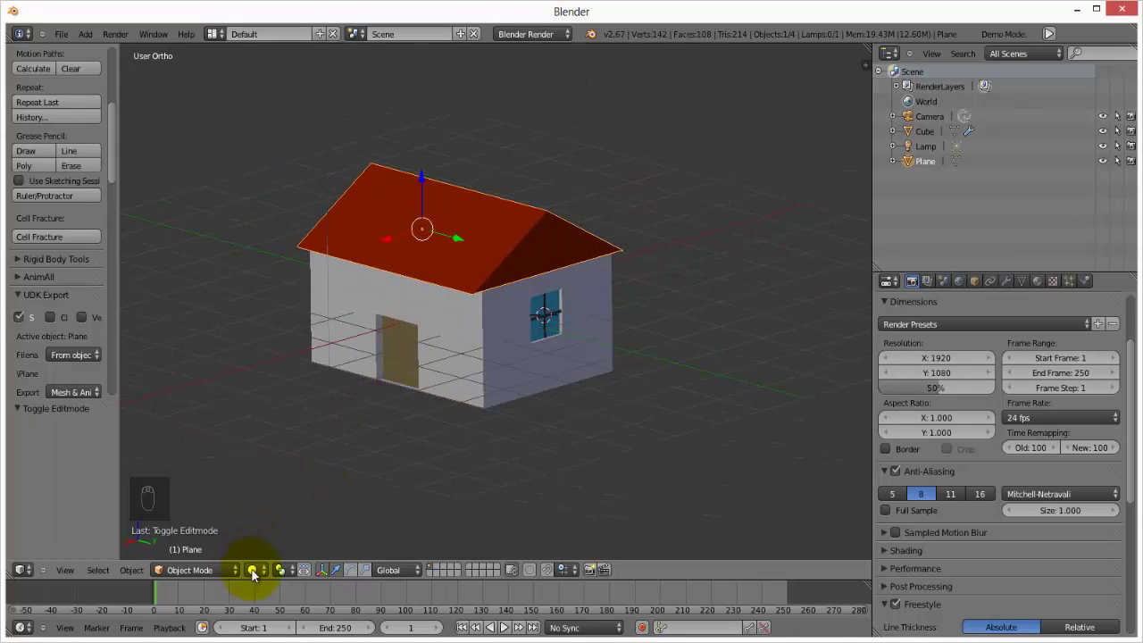
View the house from the front in Texture viewport shading and switch the shading to Wireframe
left_click(253, 570)
left_click(273, 506)
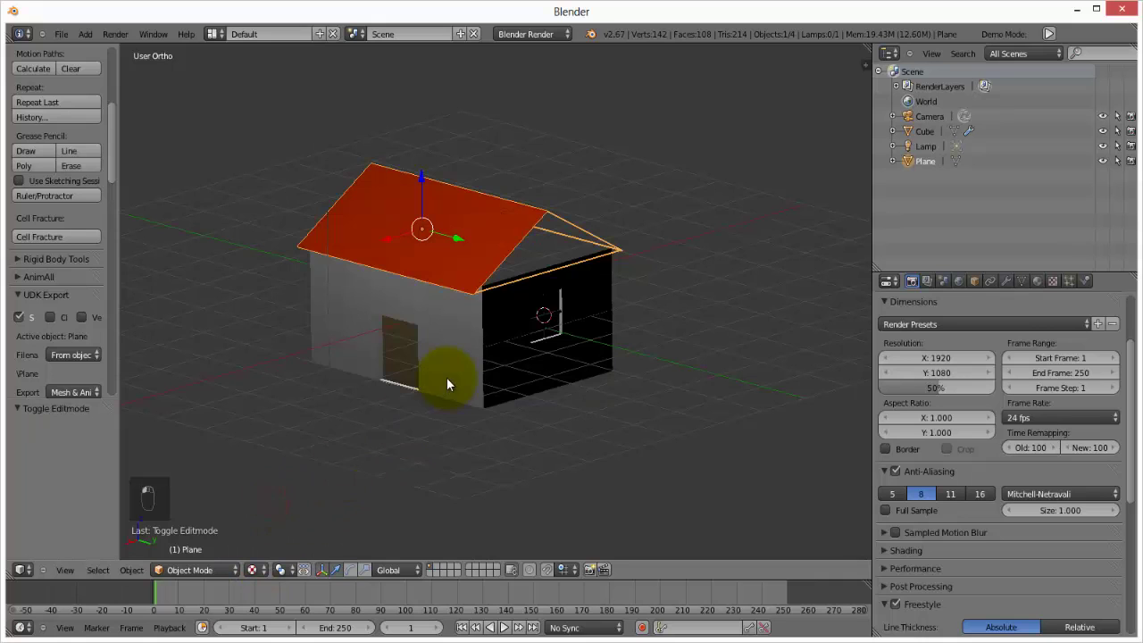
mouse_move(447, 377)
middle_mouse_down()
mouse_move(572, 382)
mouse_move(627, 354)
mouse_move(607, 378)
mouse_move(408, 386)
mouse_move(541, 383)
middle_mouse_up()
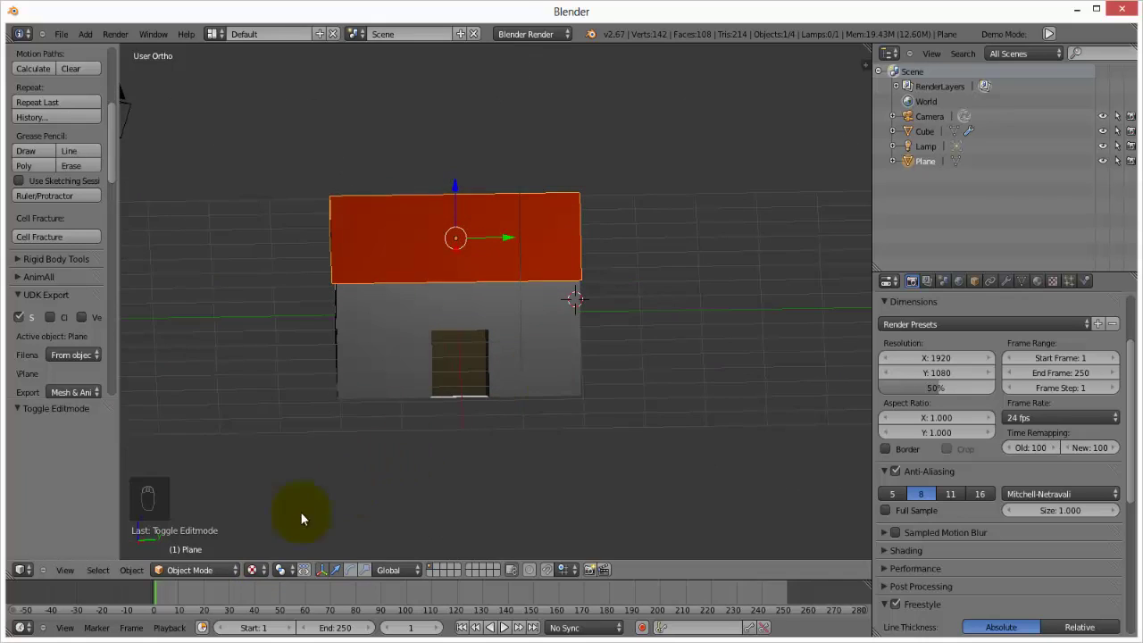
left_click(264, 566)
left_click(270, 539)
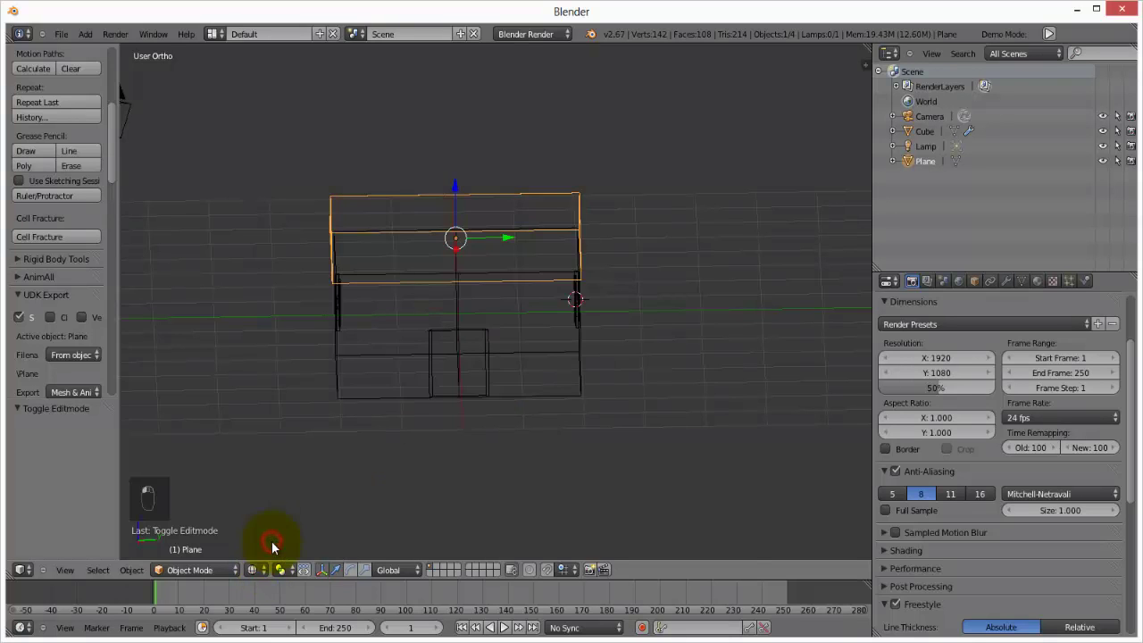
Return the viewport to Solid shading and put the roof in Edit Mode
mouse_move(492, 384)
middle_mouse_down()
mouse_move(344, 330)
mouse_move(334, 382)
mouse_move(486, 361)
mouse_move(478, 395)
mouse_move(529, 375)
mouse_move(542, 383)
mouse_move(480, 386)
mouse_move(546, 358)
mouse_move(454, 375)
middle_mouse_up()
key("z")
key("Tab")
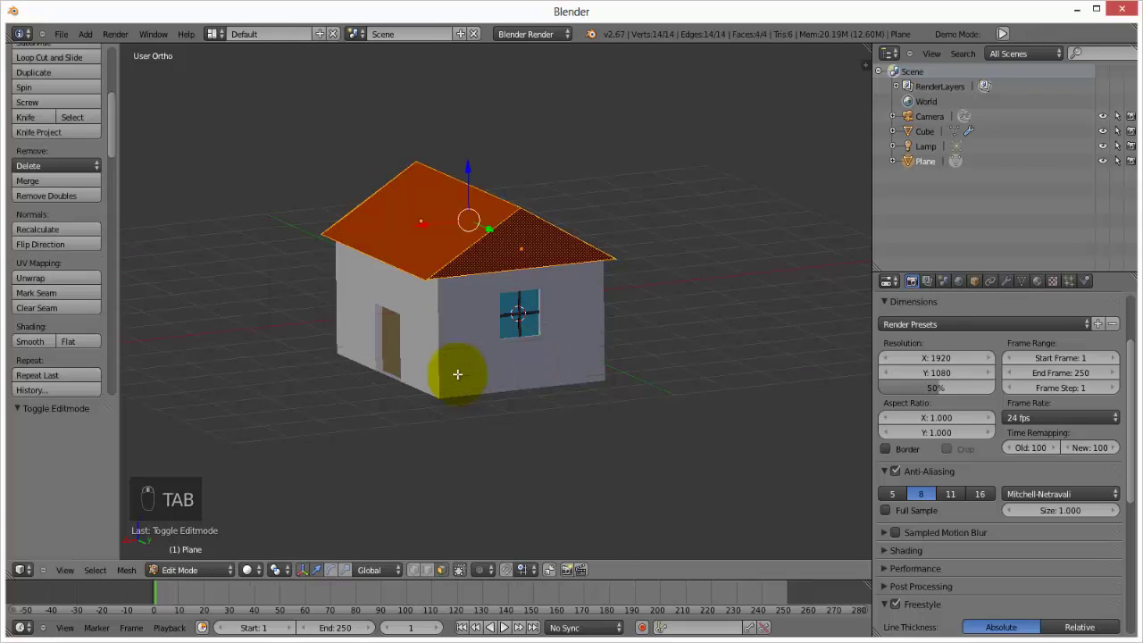
Select the roof's gable face above the window and align the camera to an angled view of the window wall
right_click_drag(512, 264, 513, 266)
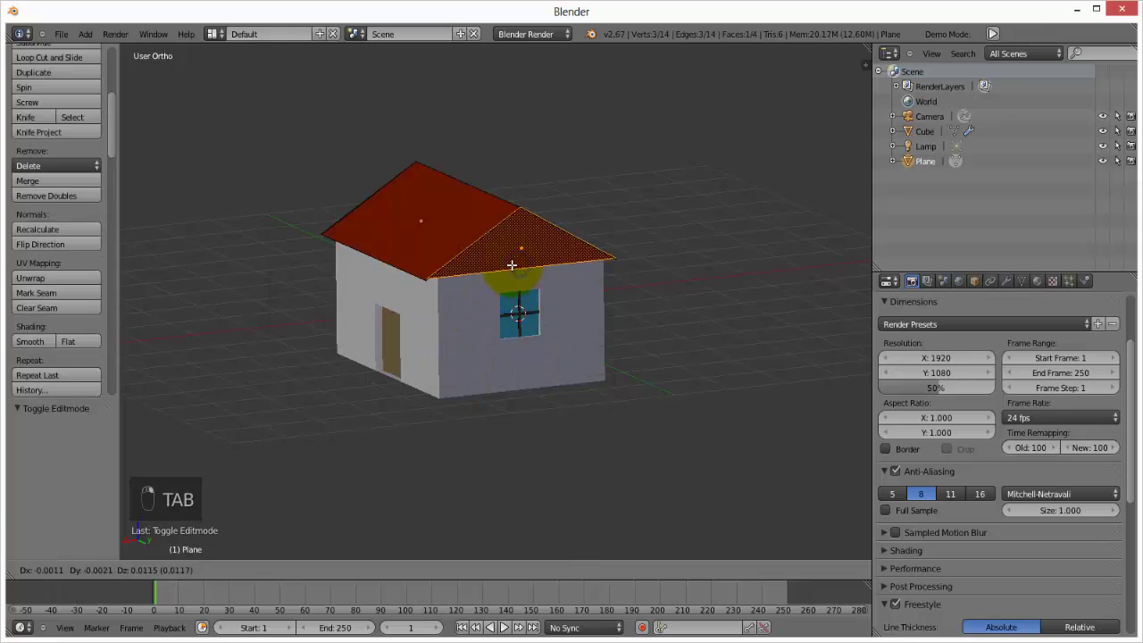
right_click(517, 289)
middle_click_drag(485, 339, 435, 353)
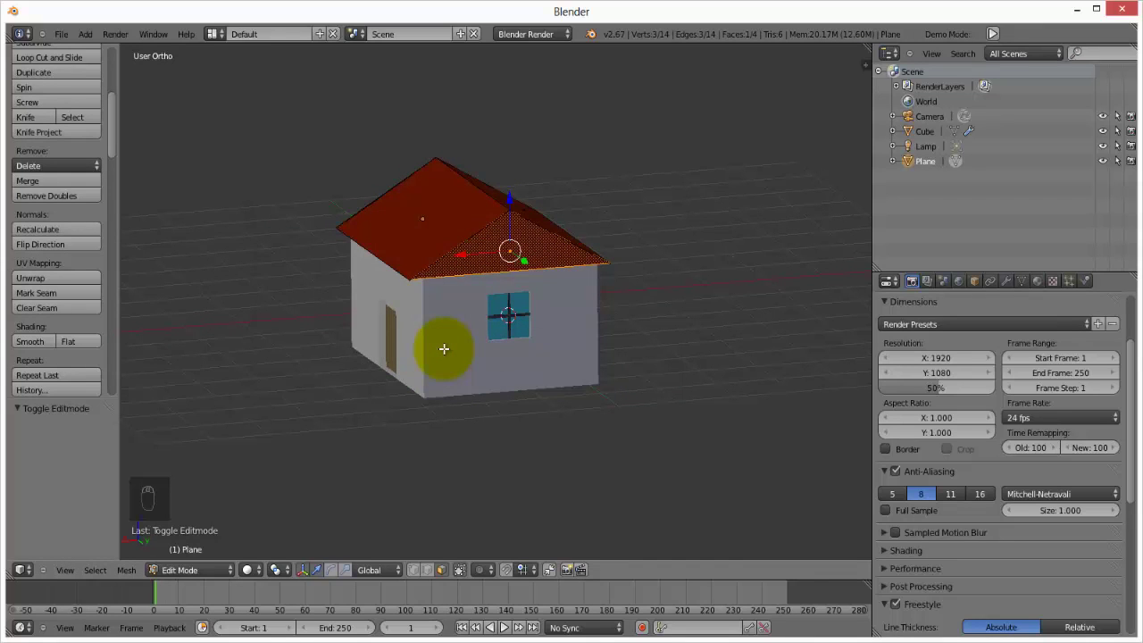
key("ctrl+alt+KP_0")
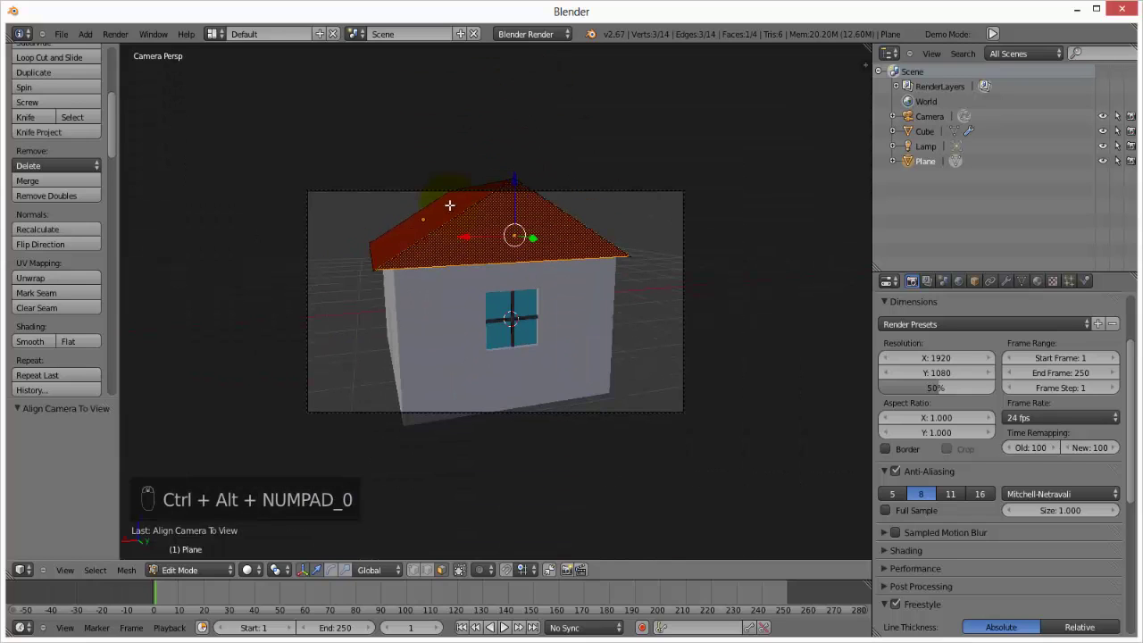
Return the roof to Object Mode, then select the camera and fly it back until the whole house fits its frame
key("Tab")
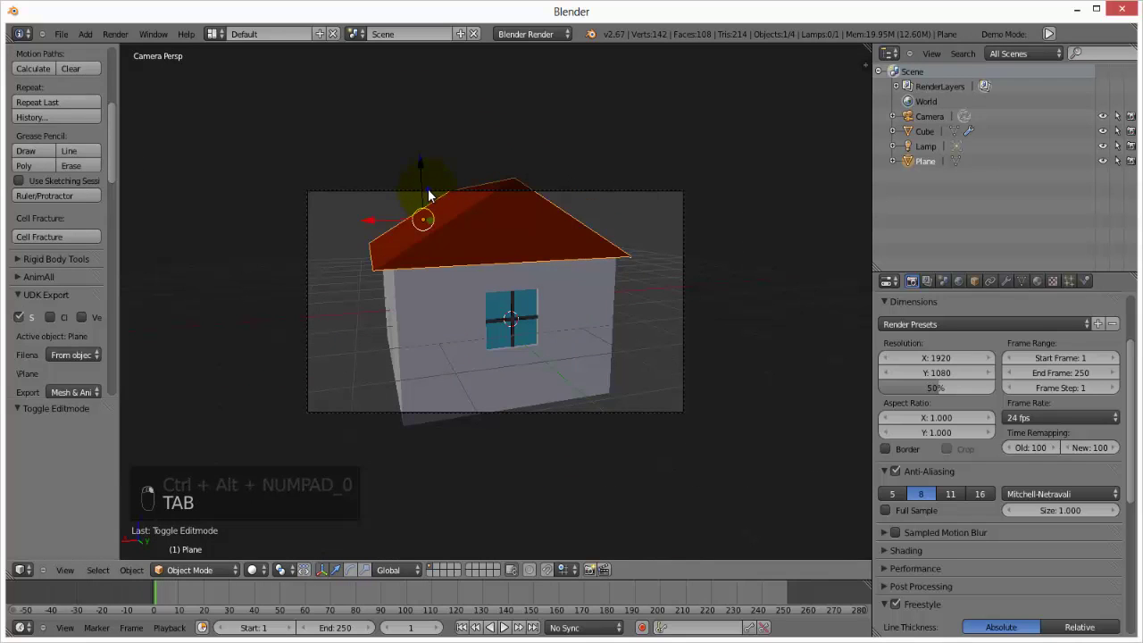
right_click(428, 192)
key("shift+f")
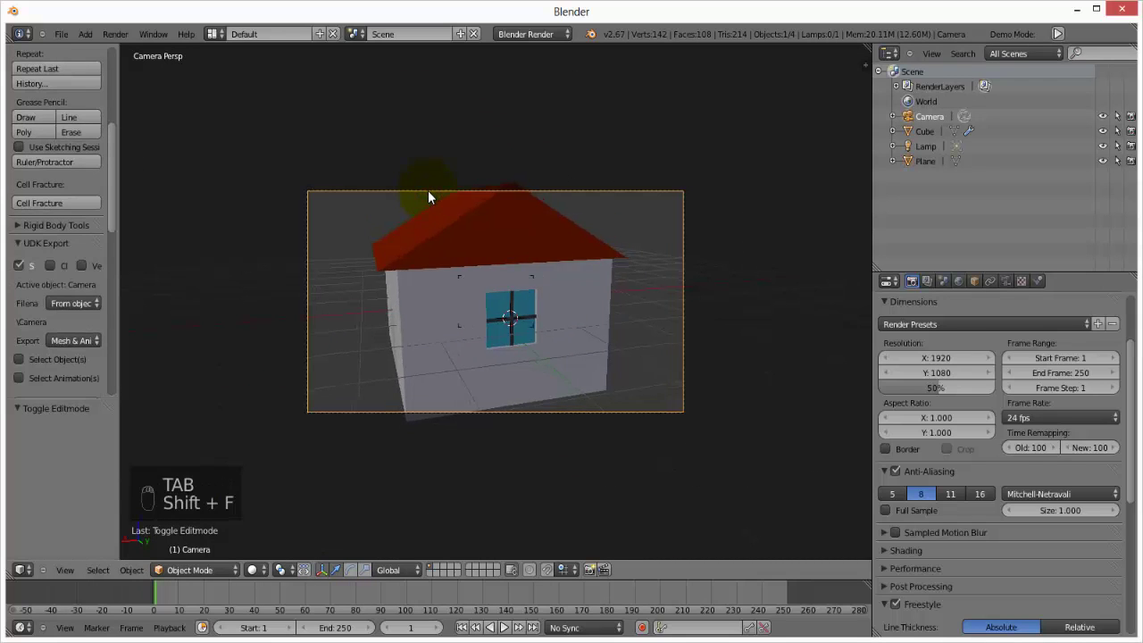
left_click(494, 302)
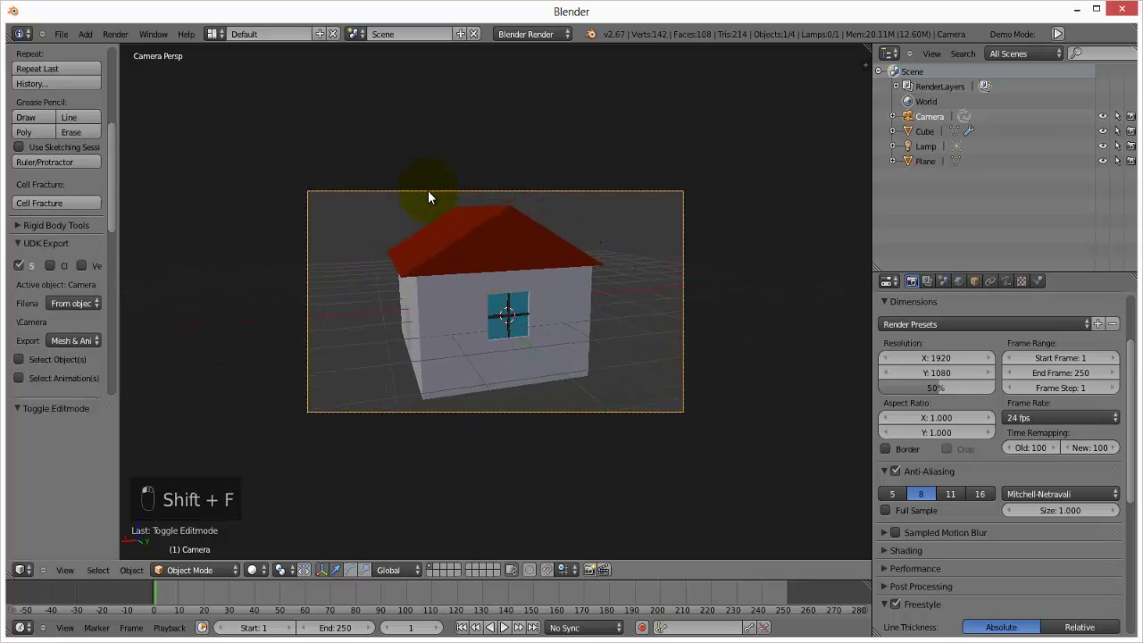
Render the house with its Freestyle outlines, inspect the whole image and close the render result
key("F12")
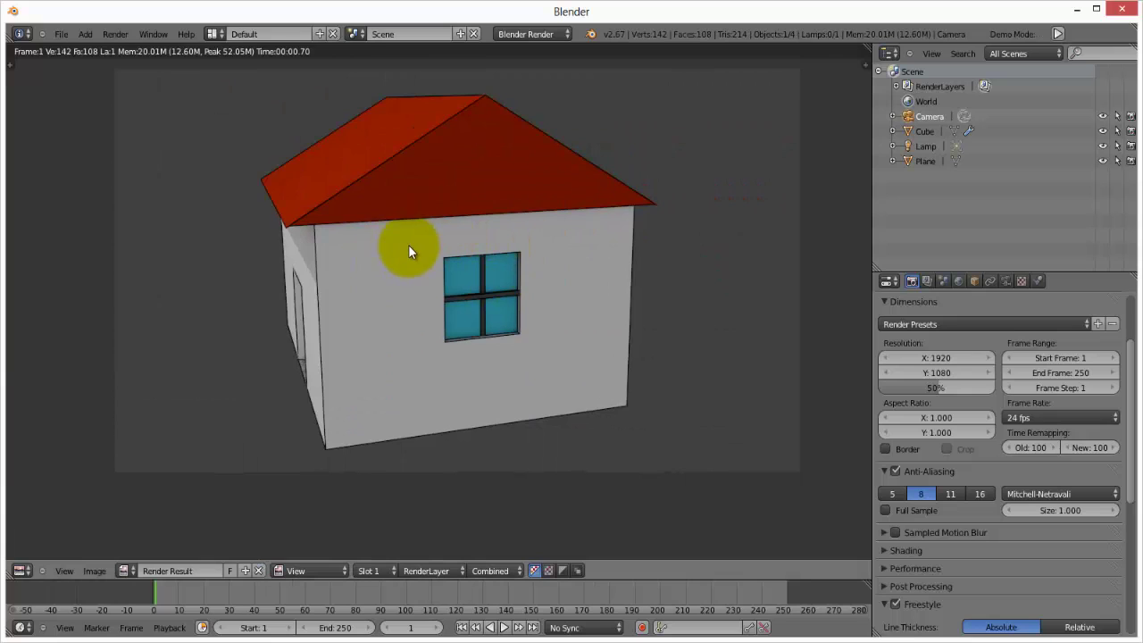
scroll(434, 220, "down", 1)
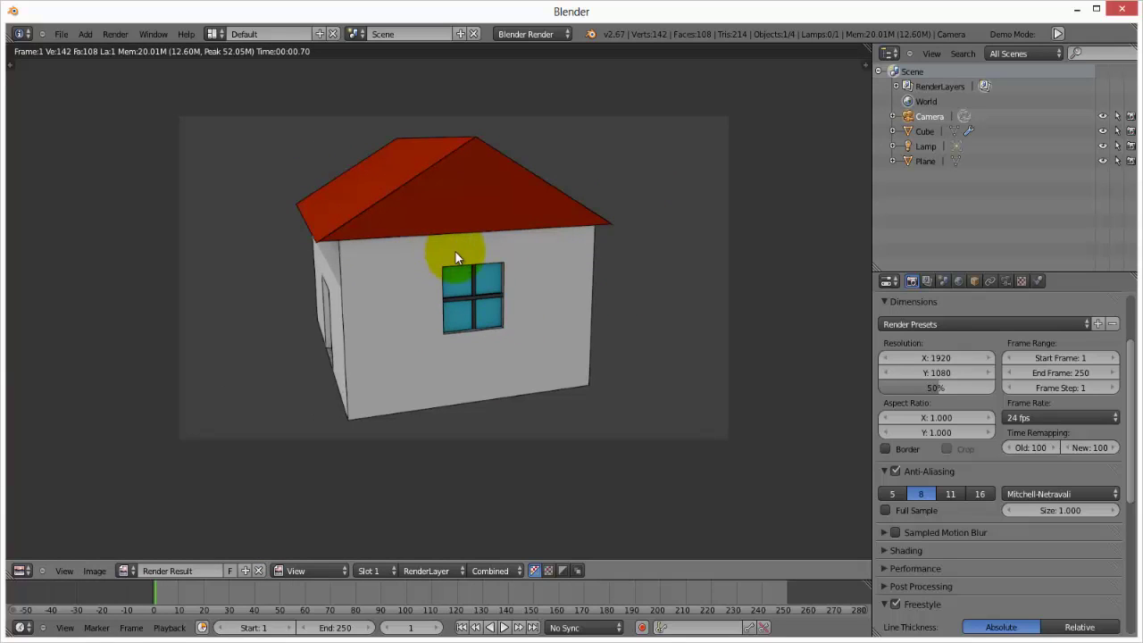
middle_click_drag(464, 275, 467, 282)
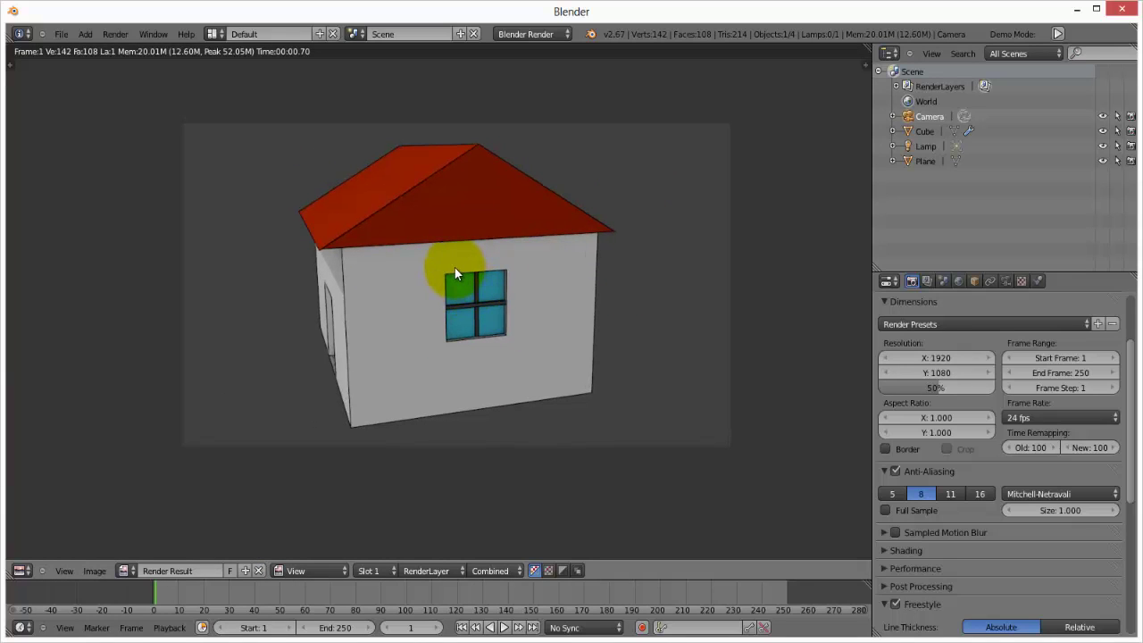
middle_click_drag(372, 344, 397, 357)
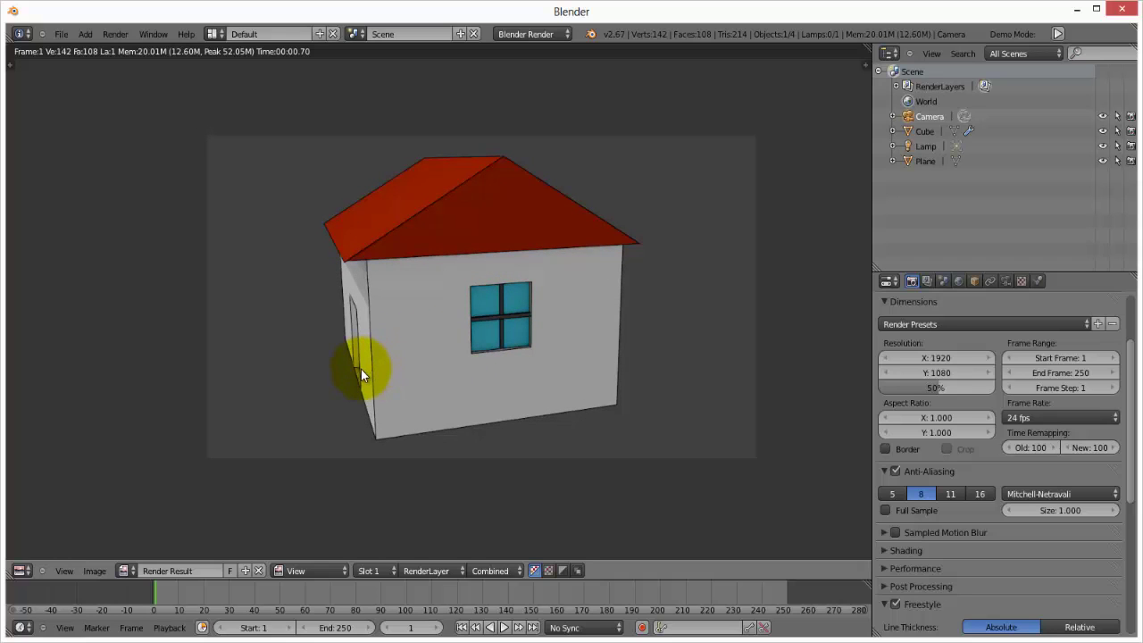
key("Escape")
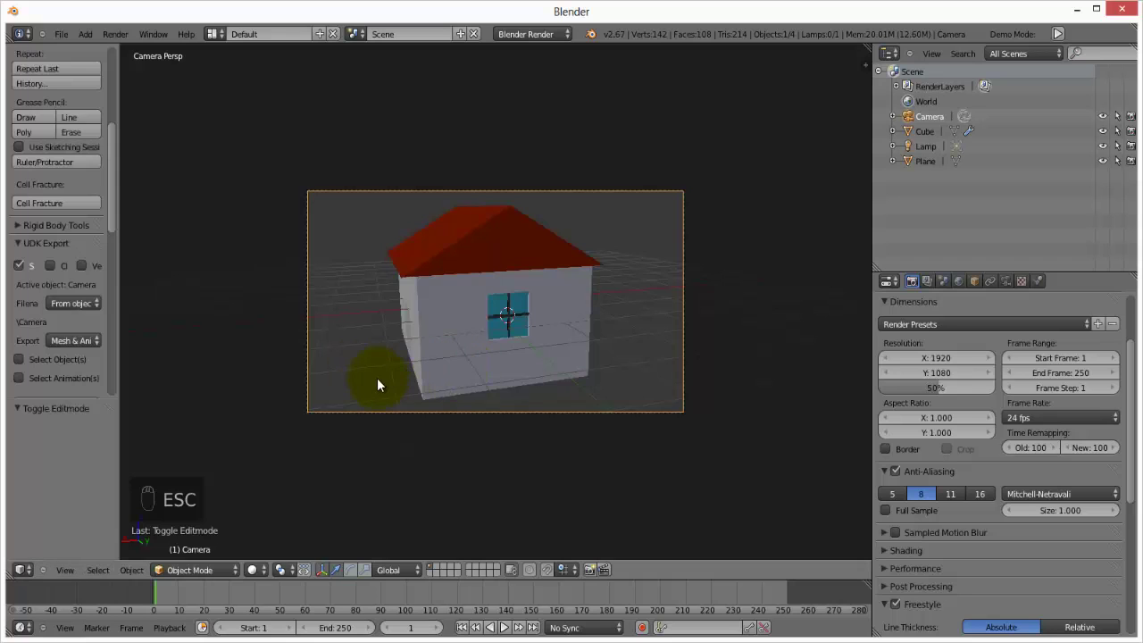
Show the 3D view's properties sidebar, toggling it off and on again
middle_click_drag(377, 379, 570, 299)
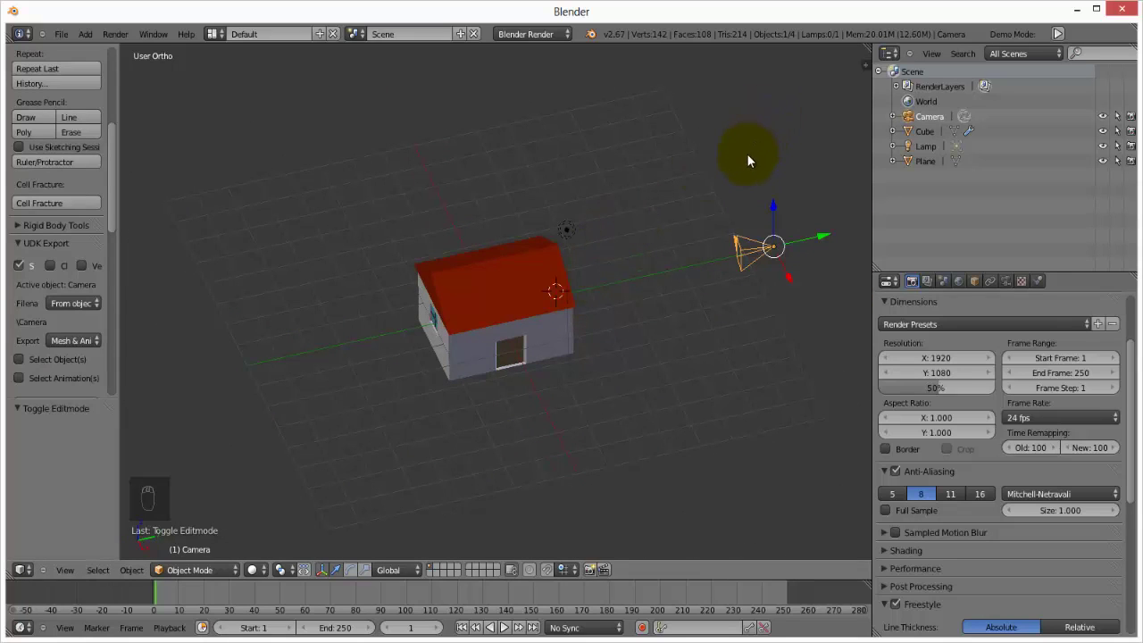
left_click(864, 67)
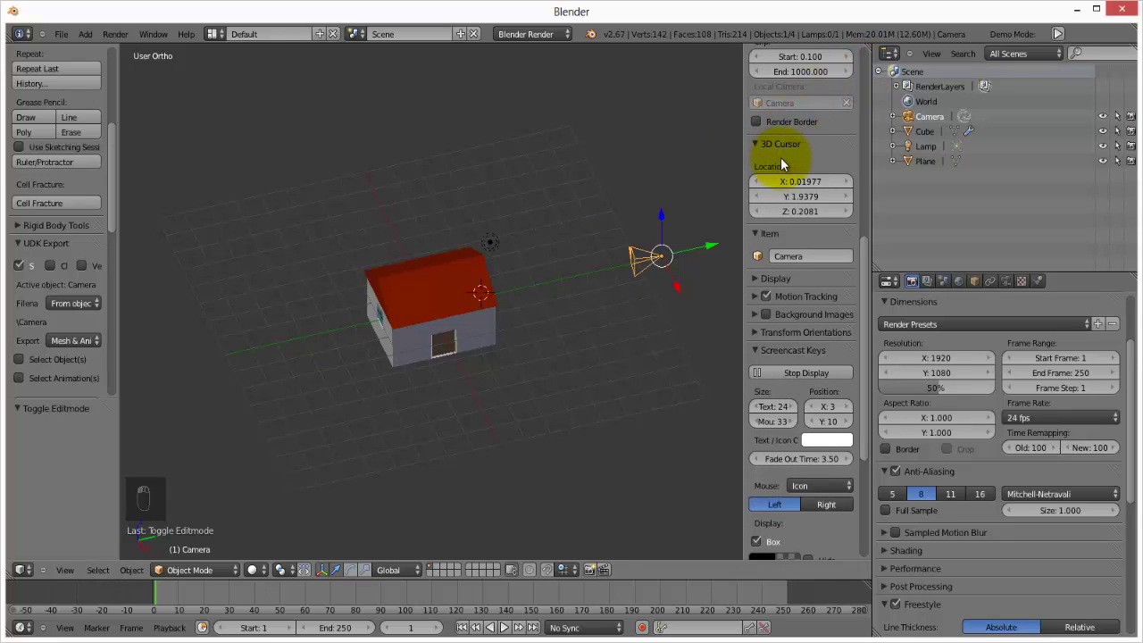
key("n")
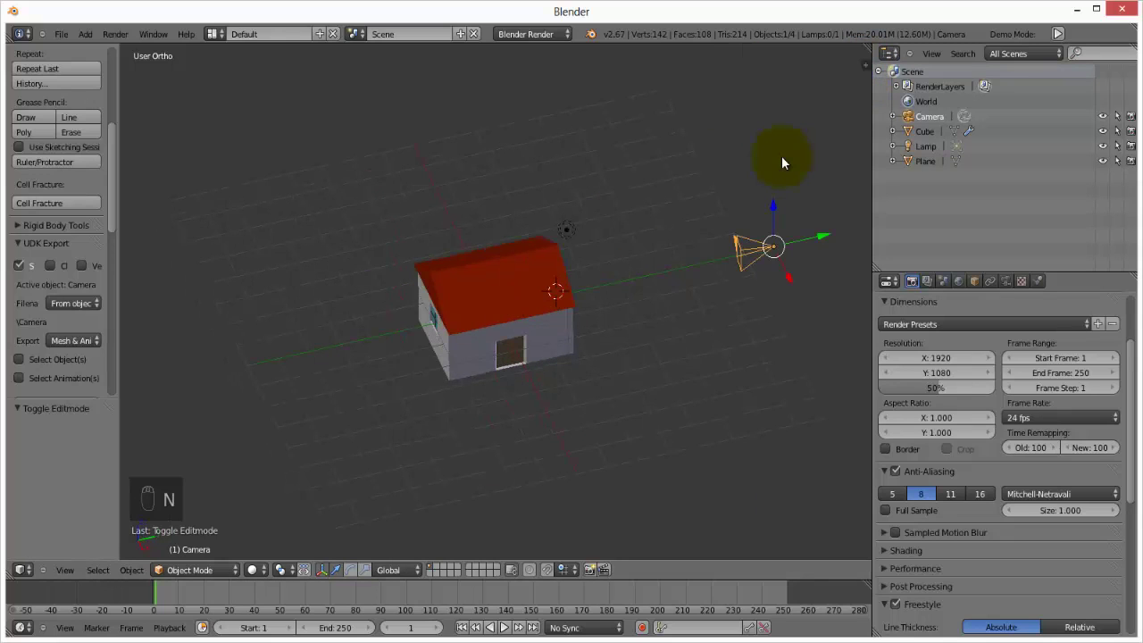
key("n")
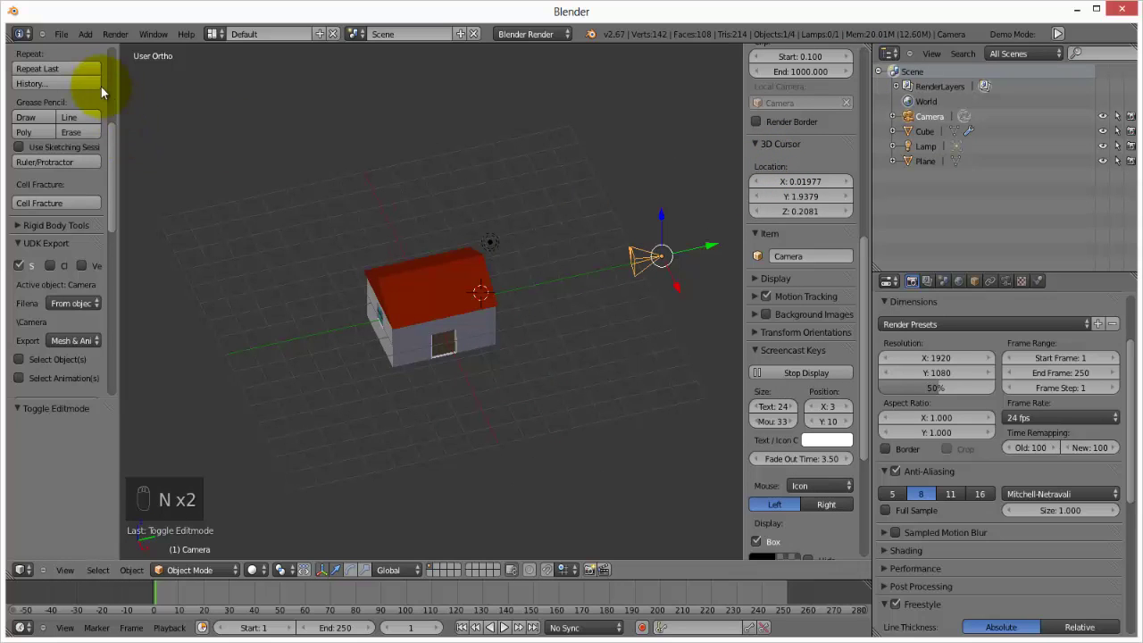
Collapse the tool shelf completely and toggle its visibility until it is shown again
left_click_drag(119, 68, 4, 93)
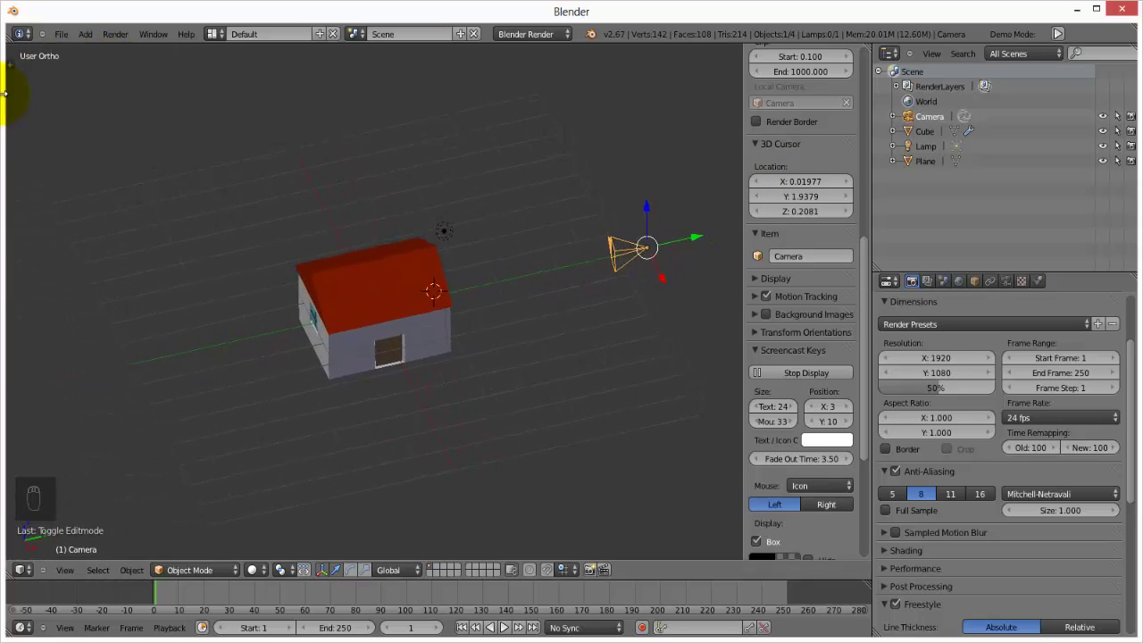
key("t")
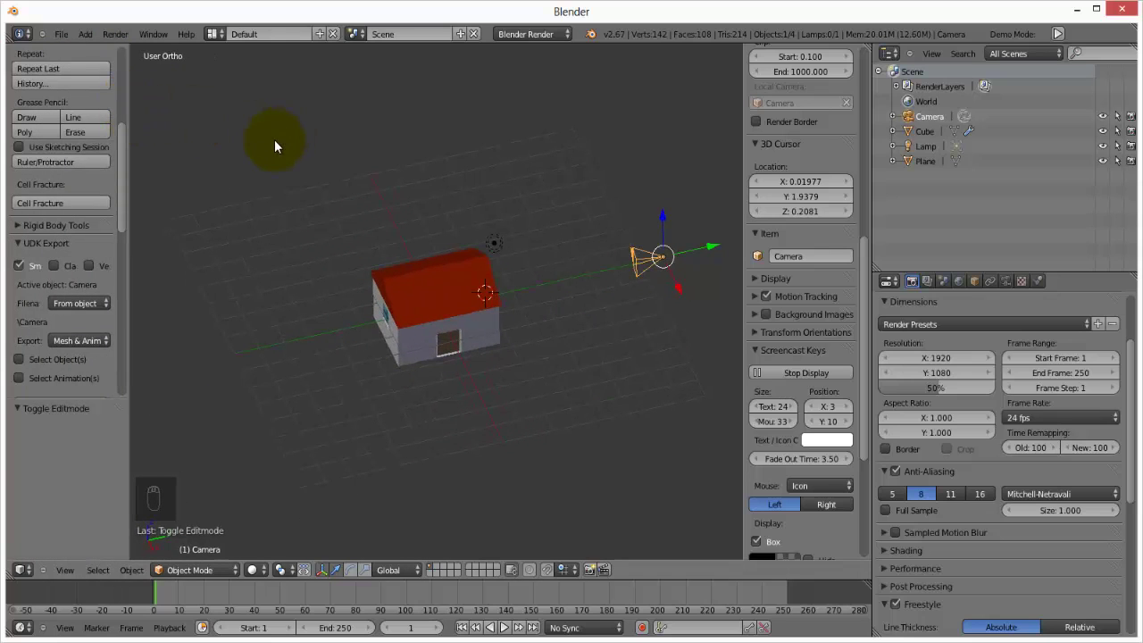
key("t")
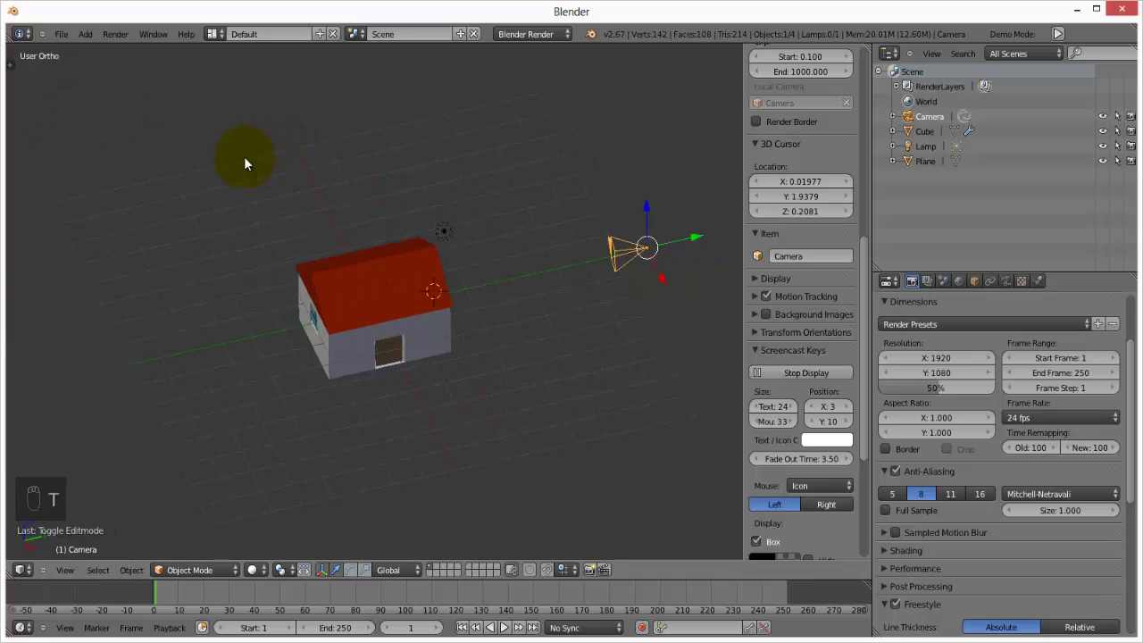
key("t")
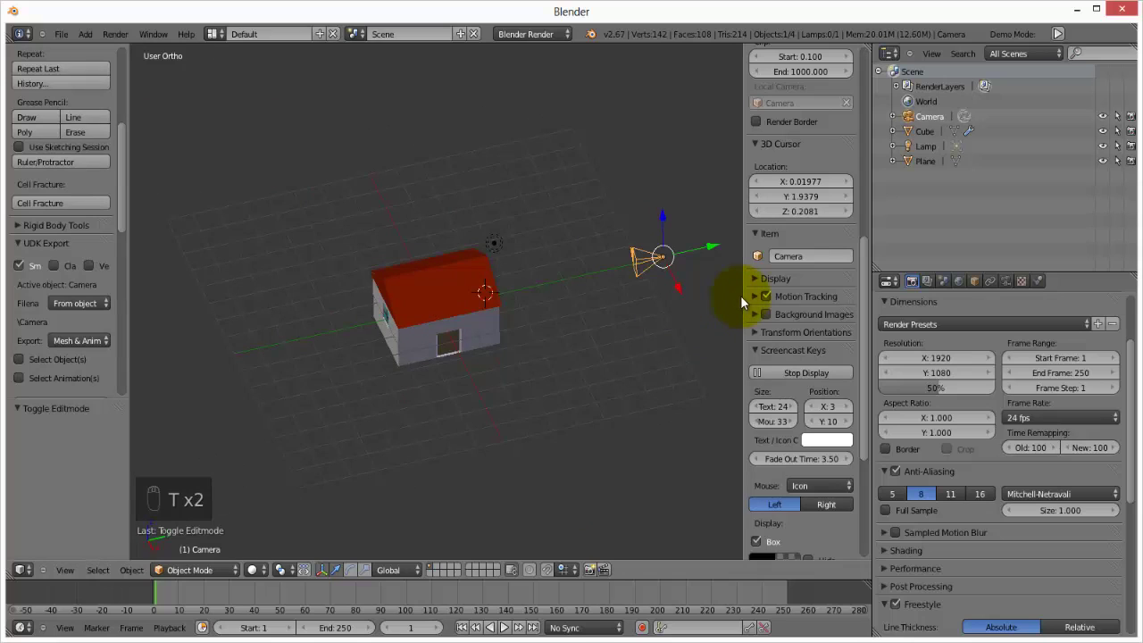
Widen the properties sidebar and collapse its Screencast Keys and Property Chart sections
left_click_drag(745, 297, 710, 300)
scroll(817, 277, "down", 3)
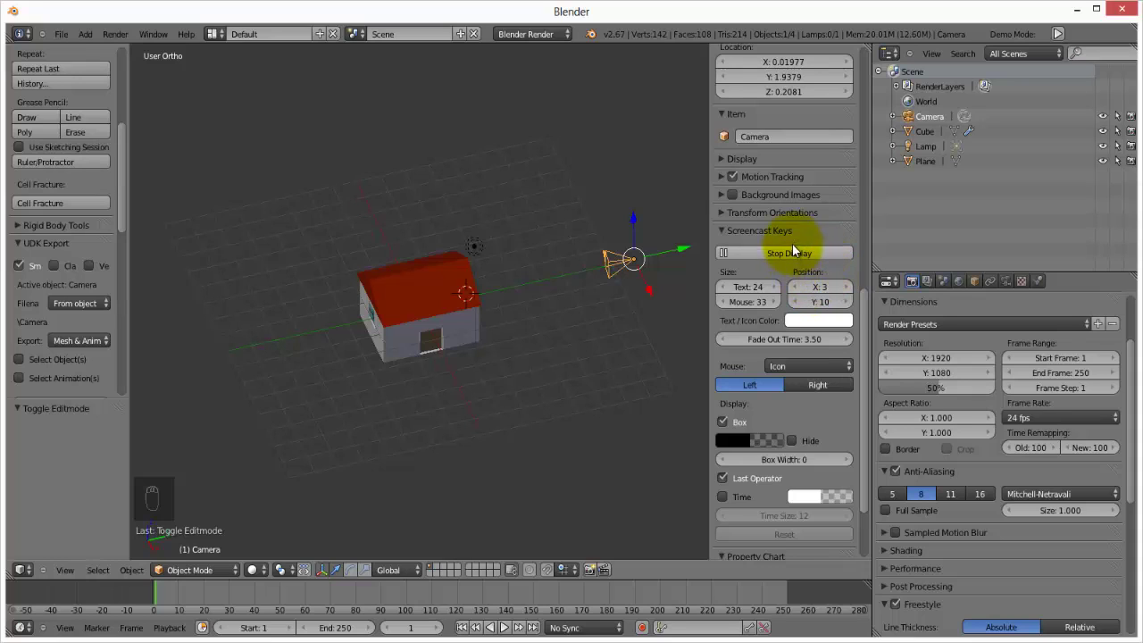
scroll(792, 243, "down", 2)
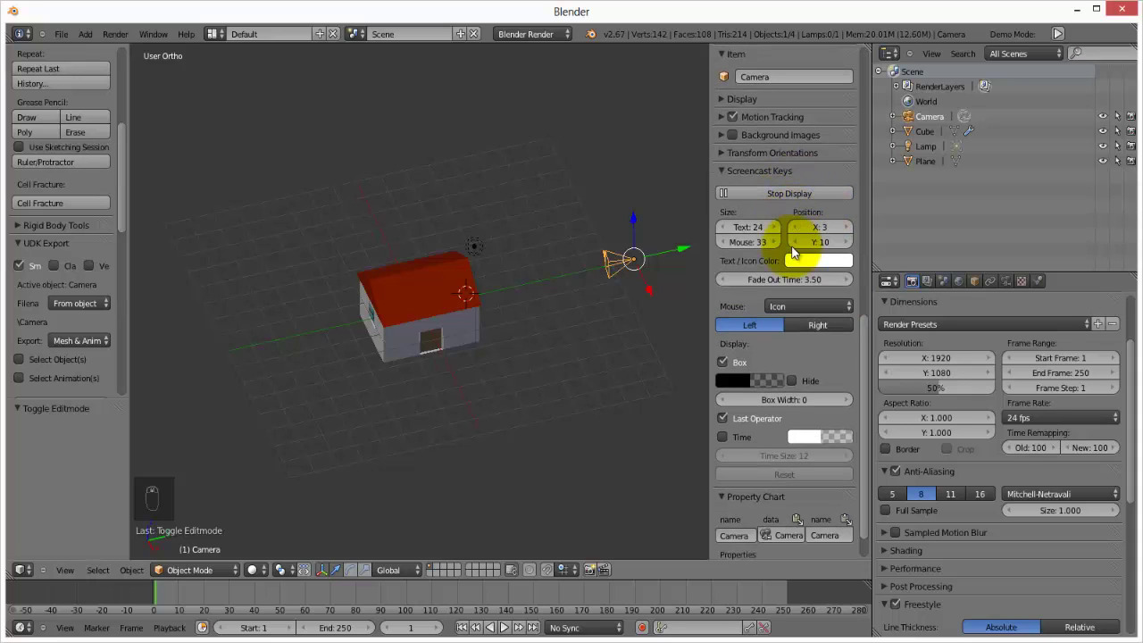
left_click(718, 172)
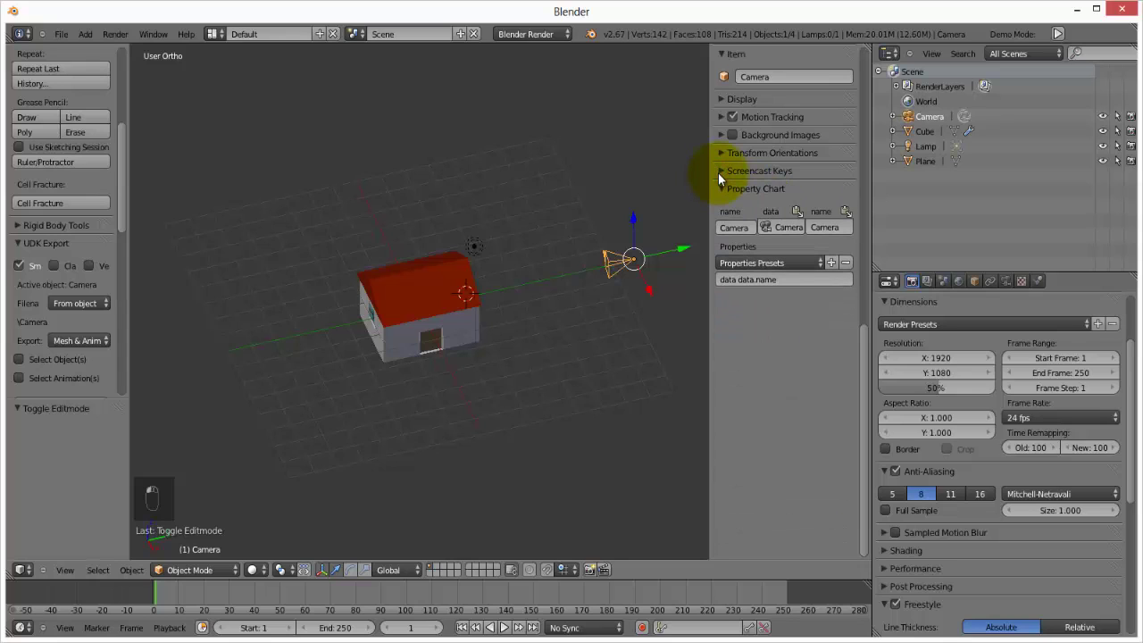
left_click(720, 190)
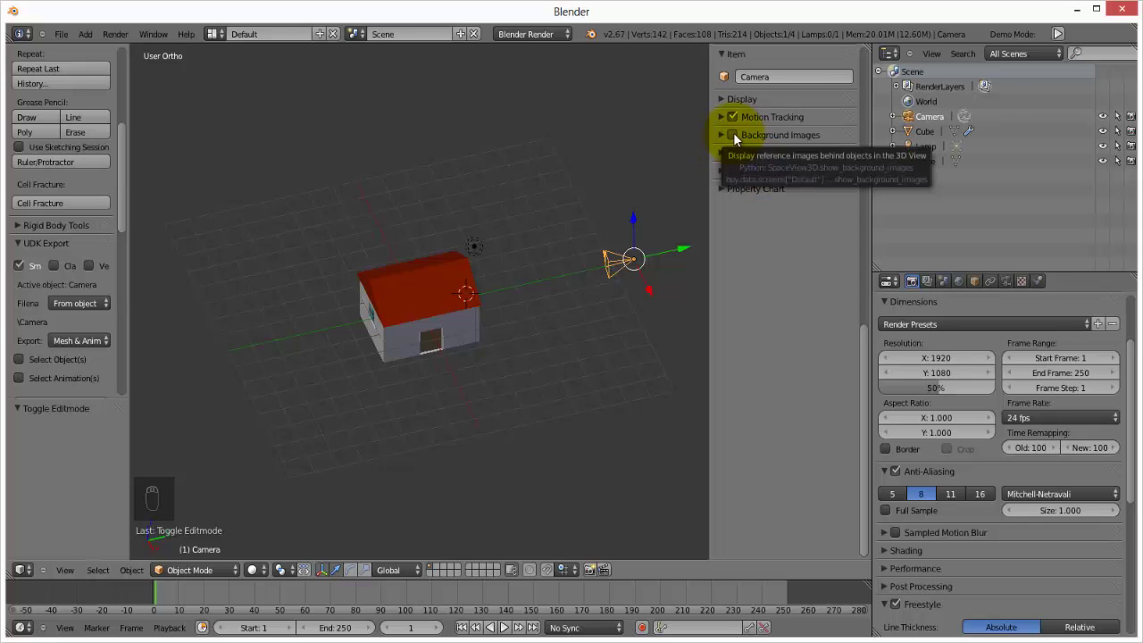
Look around the house and camera from several sides, and render the image again from the camera view
middle_click_drag(377, 332, 315, 354)
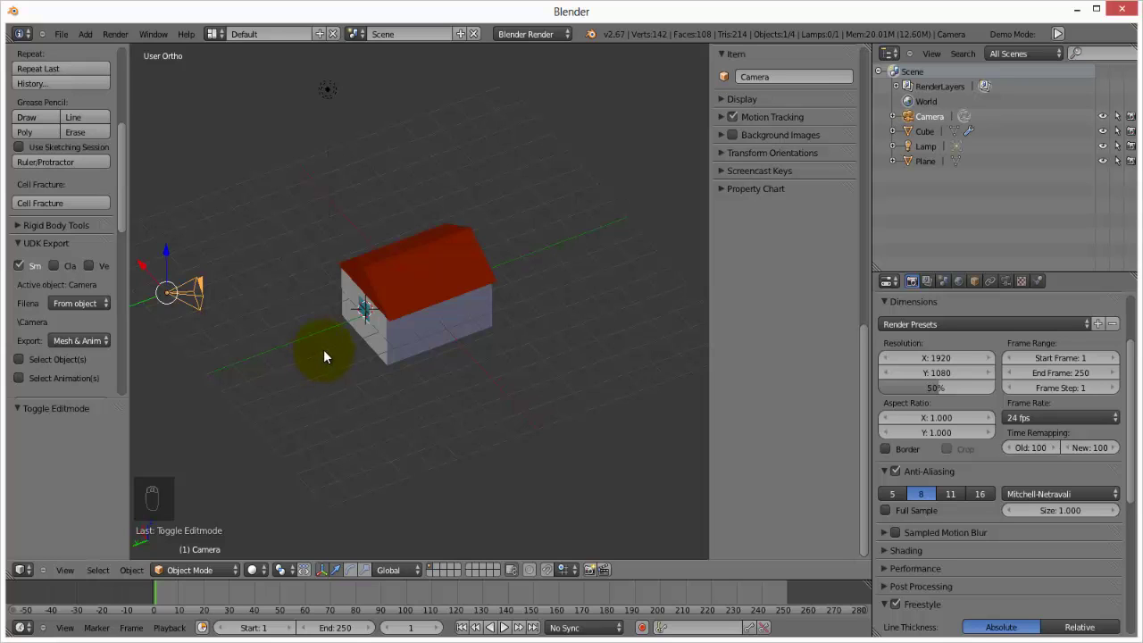
middle_click_drag(323, 349, 756, 147)
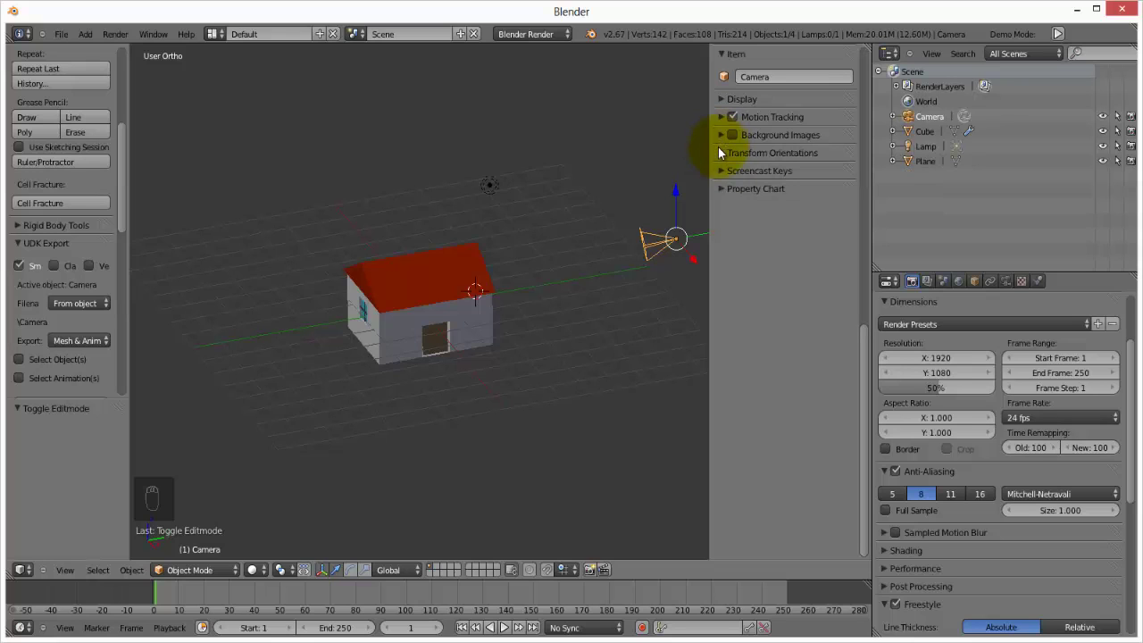
middle_click_drag(714, 154, 580, 248)
scroll(579, 248, "down", 4)
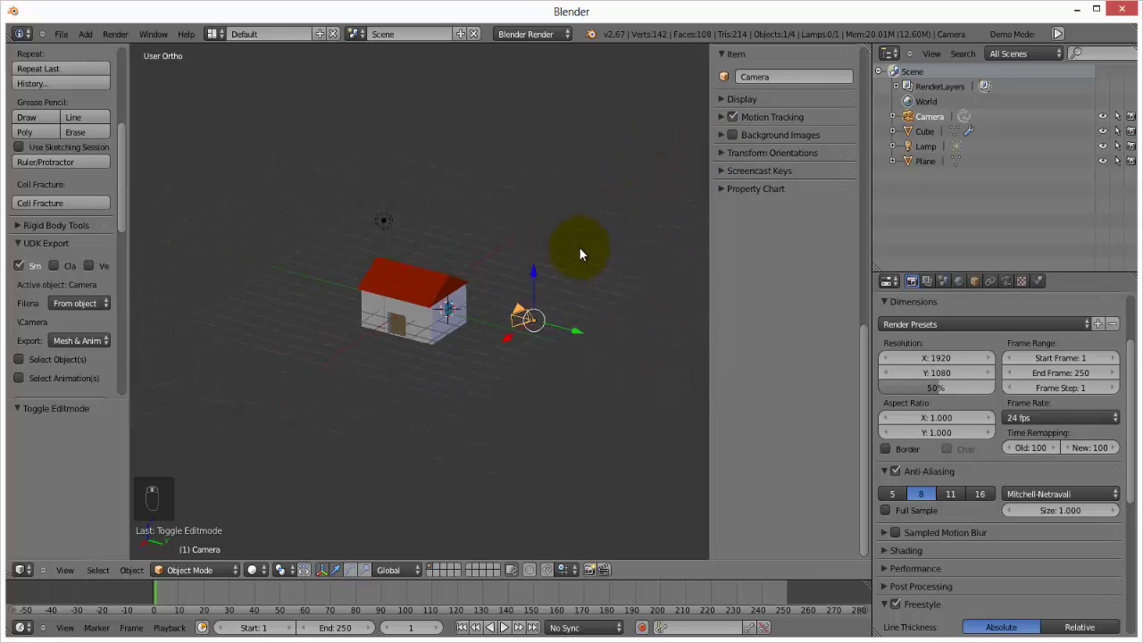
middle_click_drag(437, 300, 412, 305)
scroll(413, 311, "up", 2)
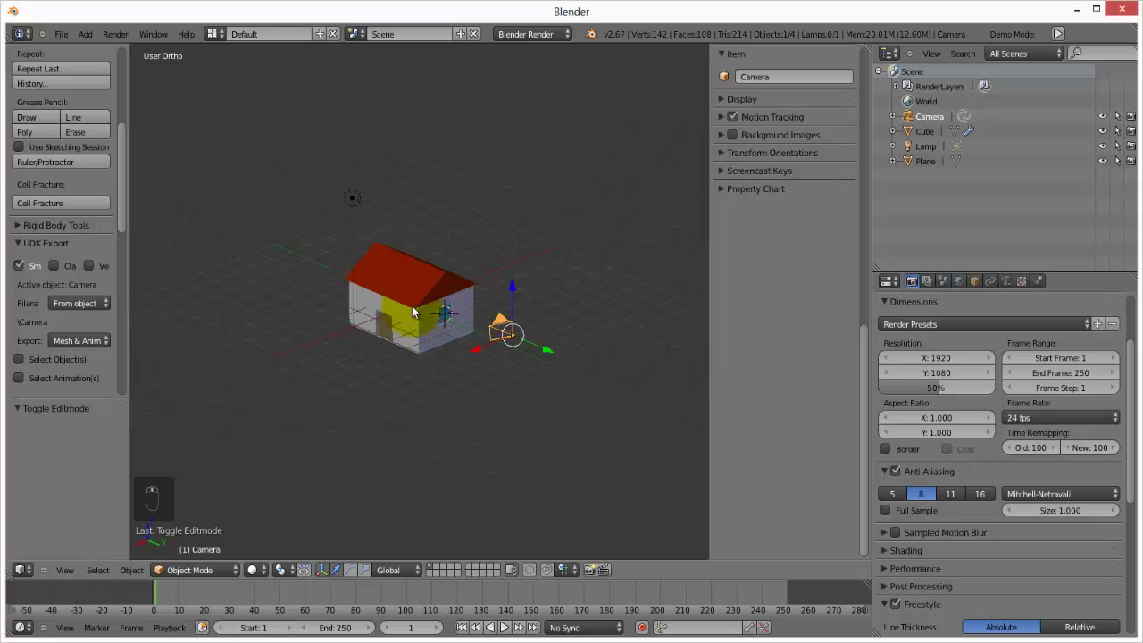
key("KP_0")
key("F12")
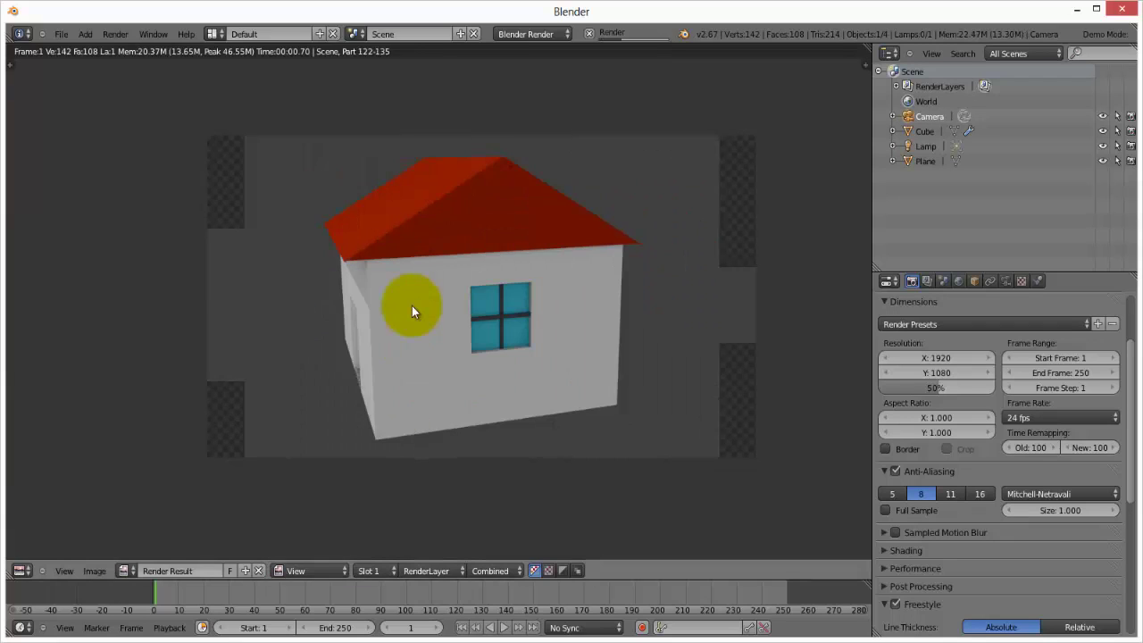